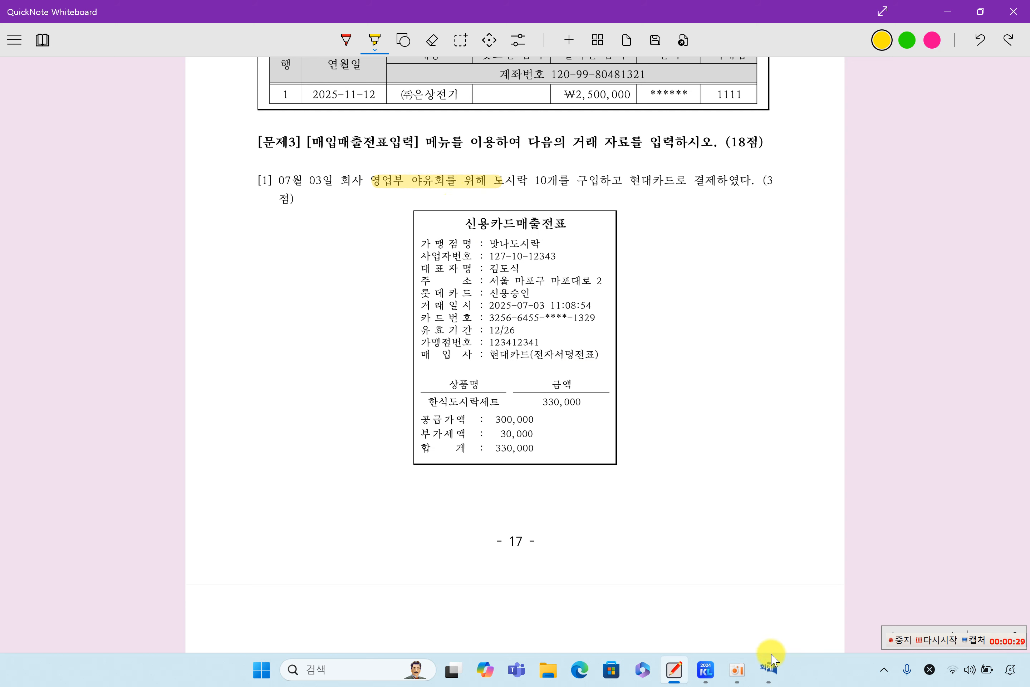
# Step: Switch to the accounting program's 매입매출전표입력 window and start a July 3 entry with type 57 (카과)
pyautogui.click(770, 669)
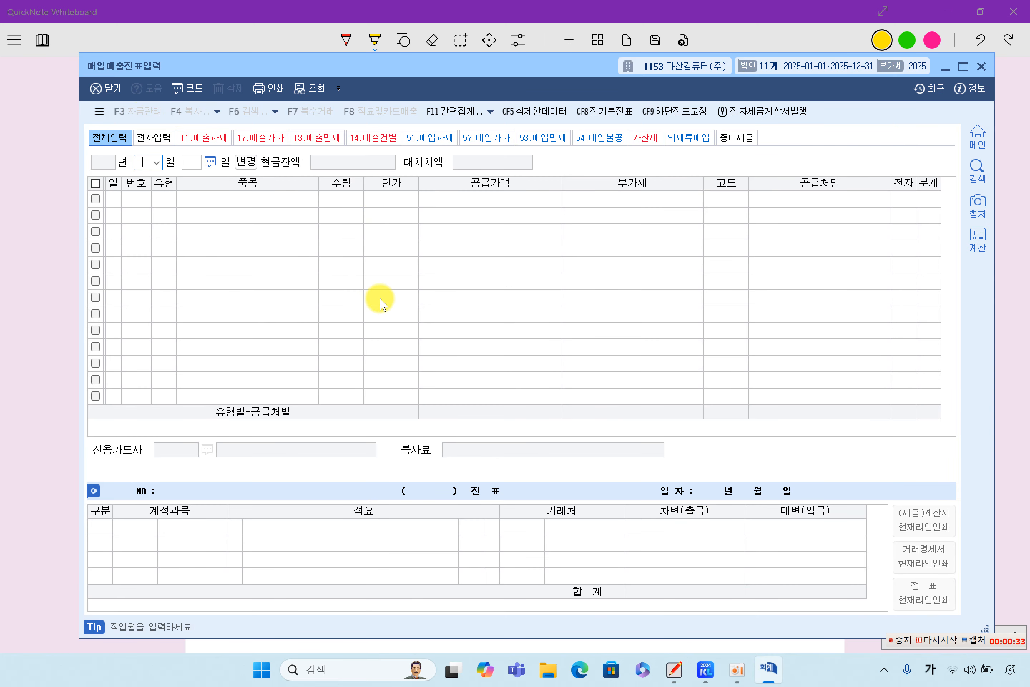
pyautogui.write('07')
pyautogui.press('Return')
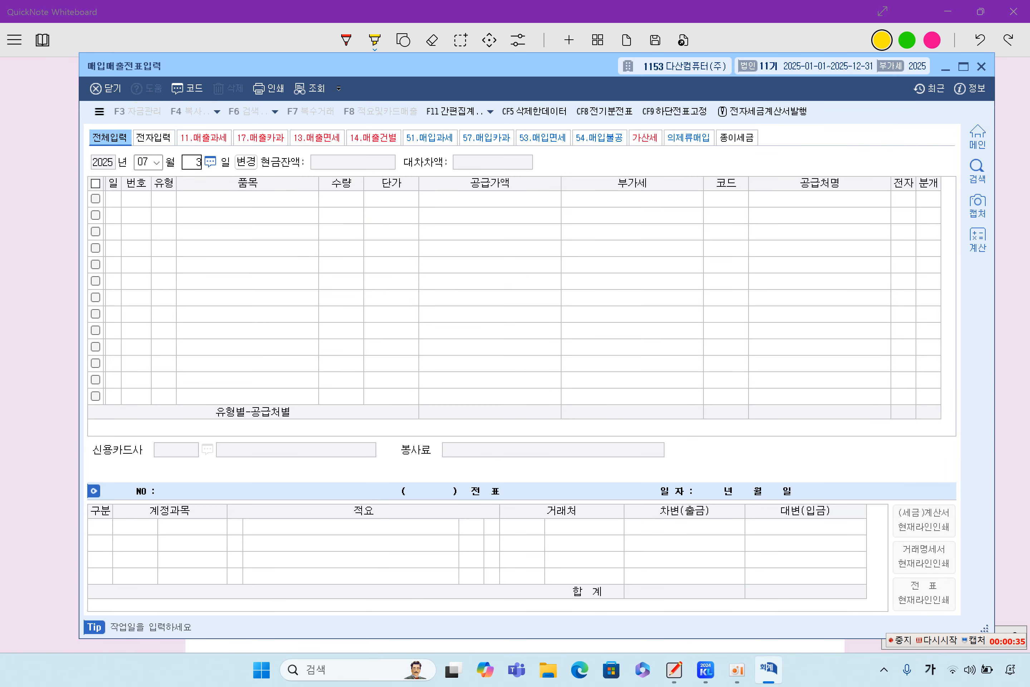
pyautogui.press('Return')
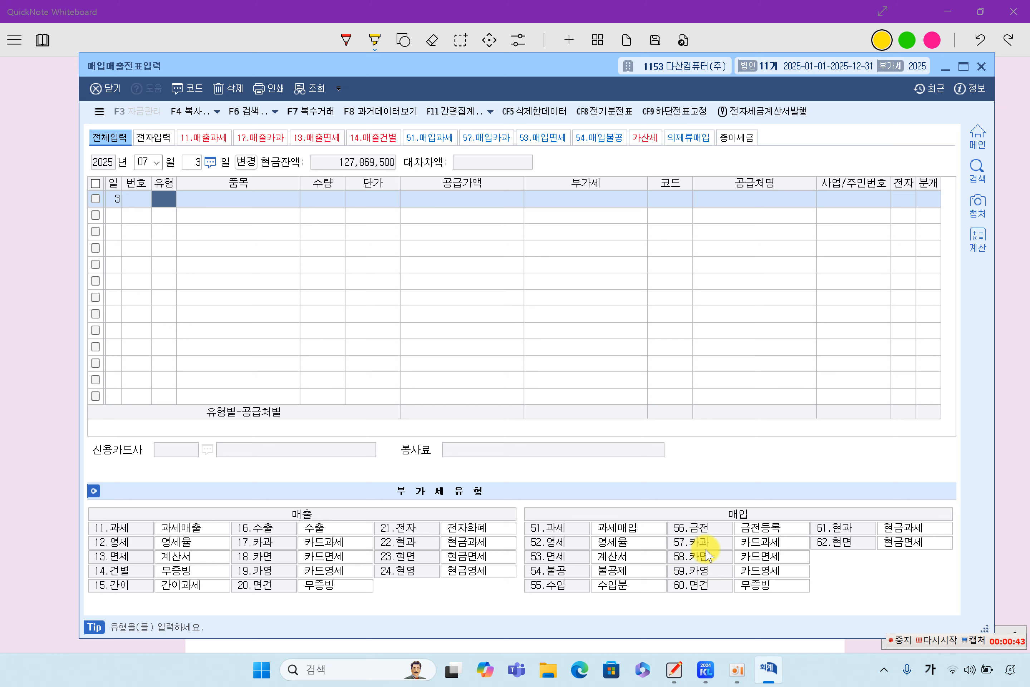
pyautogui.write('57')
pyautogui.press('Return')
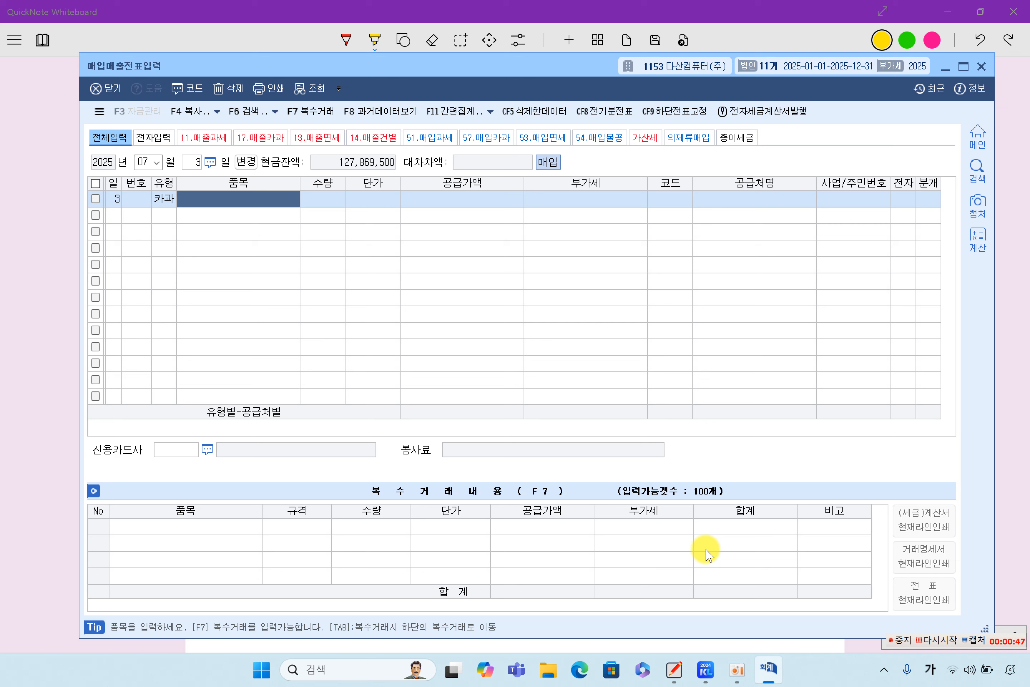
# Step: Enter 도시락 as the item of the July 3 line with a quantity of 10
pyautogui.write('도')
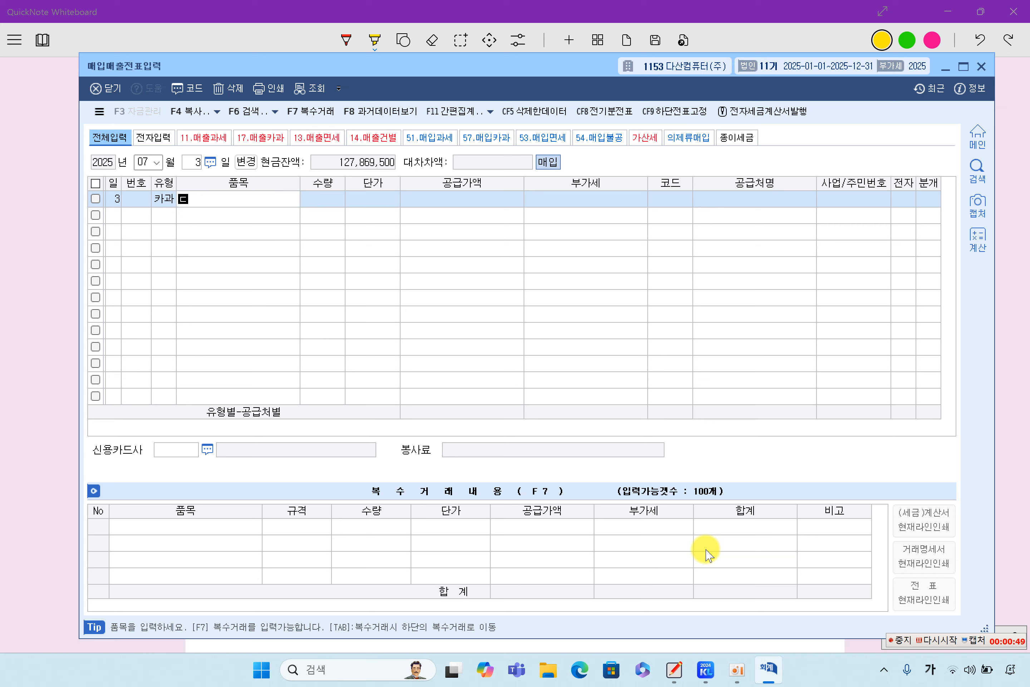
pyautogui.write('시')
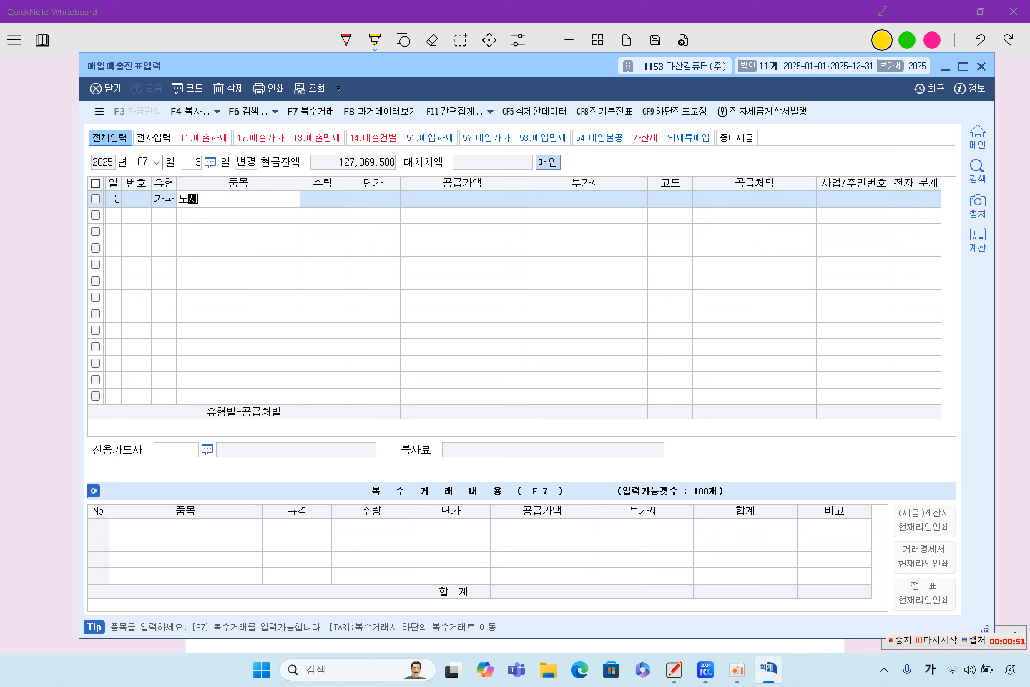
pyautogui.write('리')
pyautogui.press('Return')
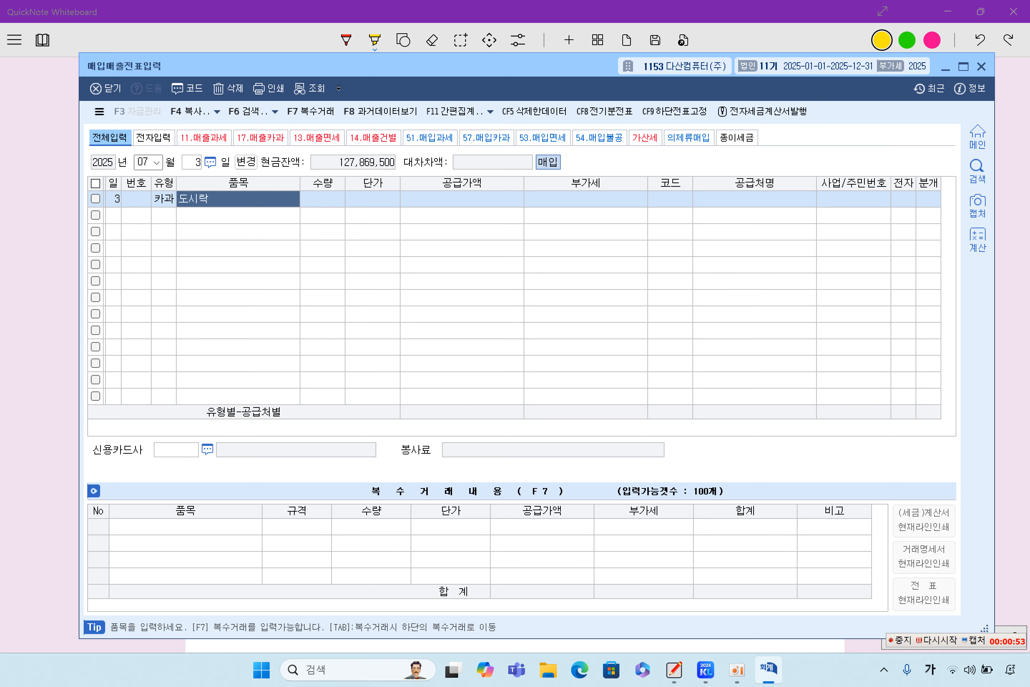
pyautogui.press('Return')
pyautogui.press('Return')
pyautogui.press('Left')
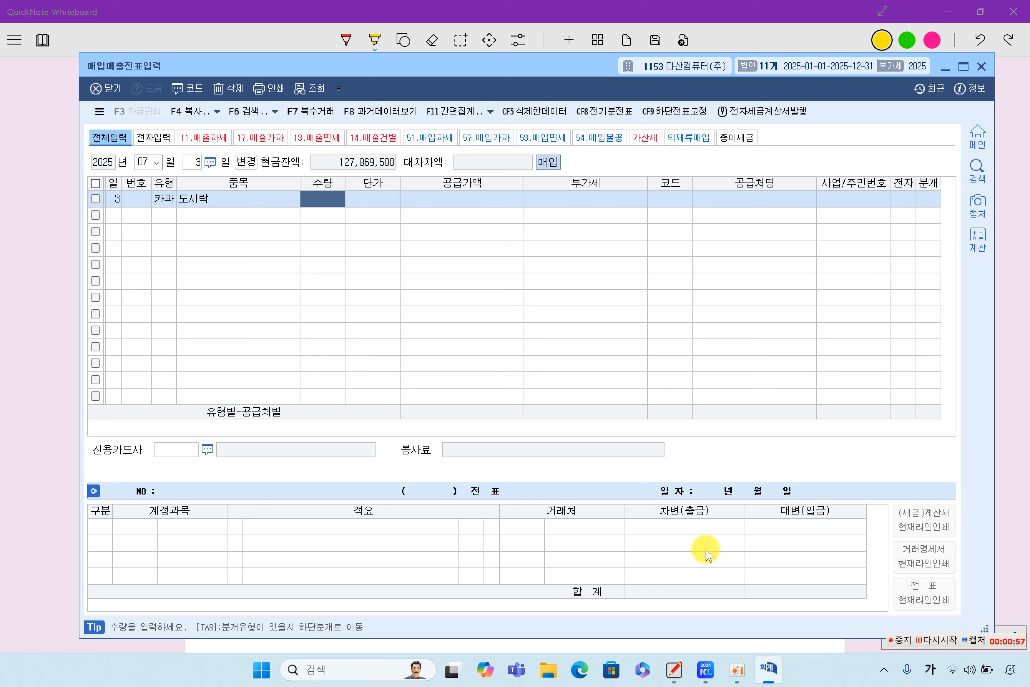
pyautogui.write('10')
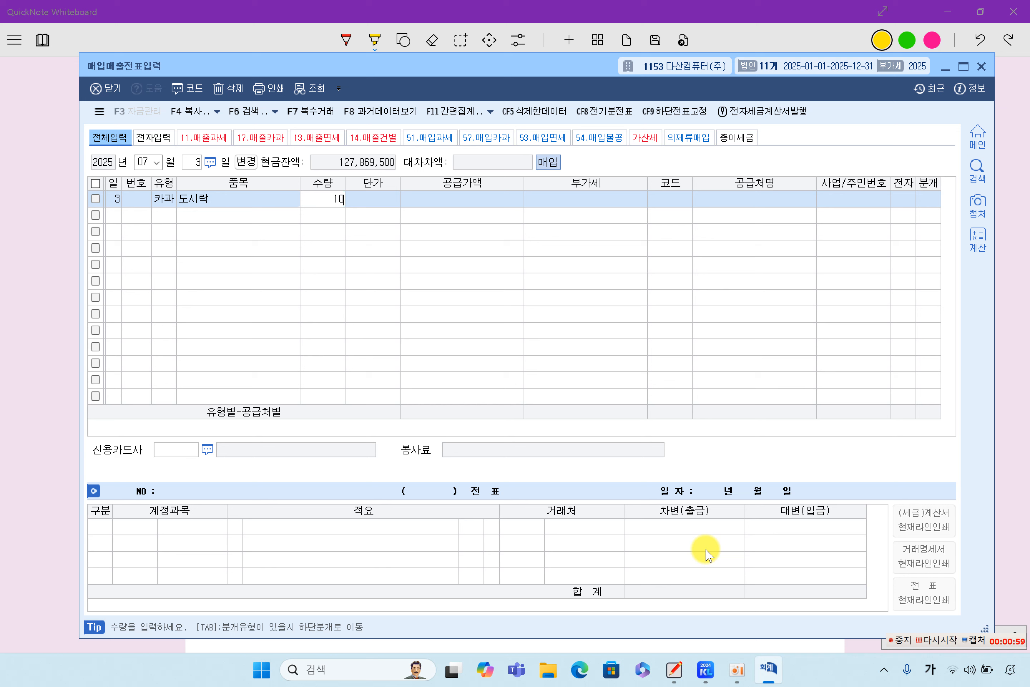
pyautogui.press('Return')
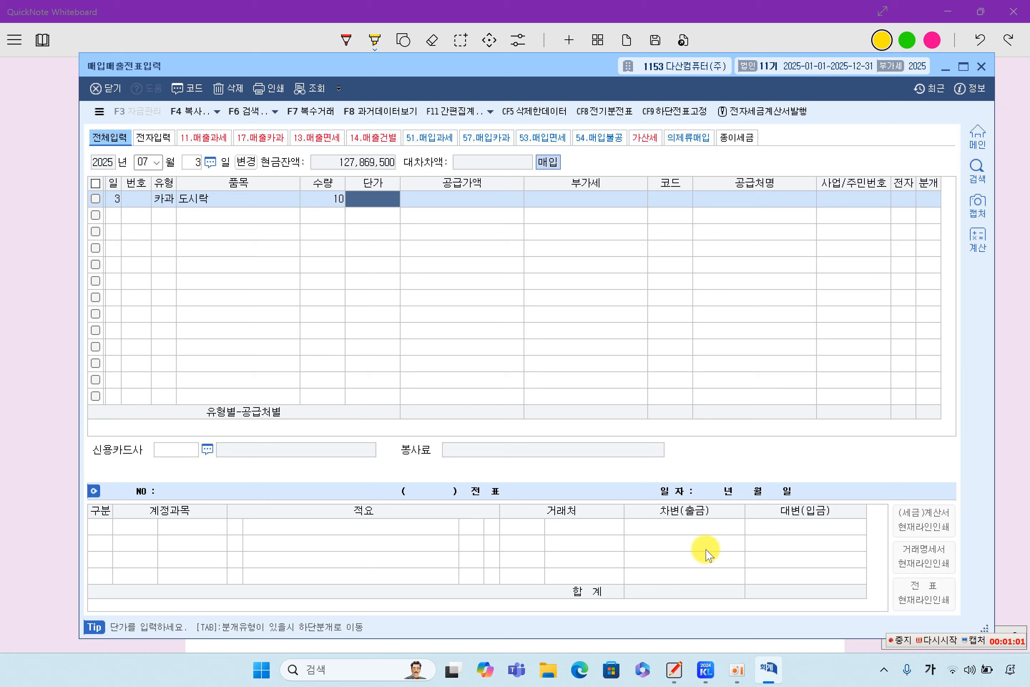
# Step: Skip the unit price and enter 330000 as the supply amount (공급가액) of the 도시락 line
pyautogui.press('Return')
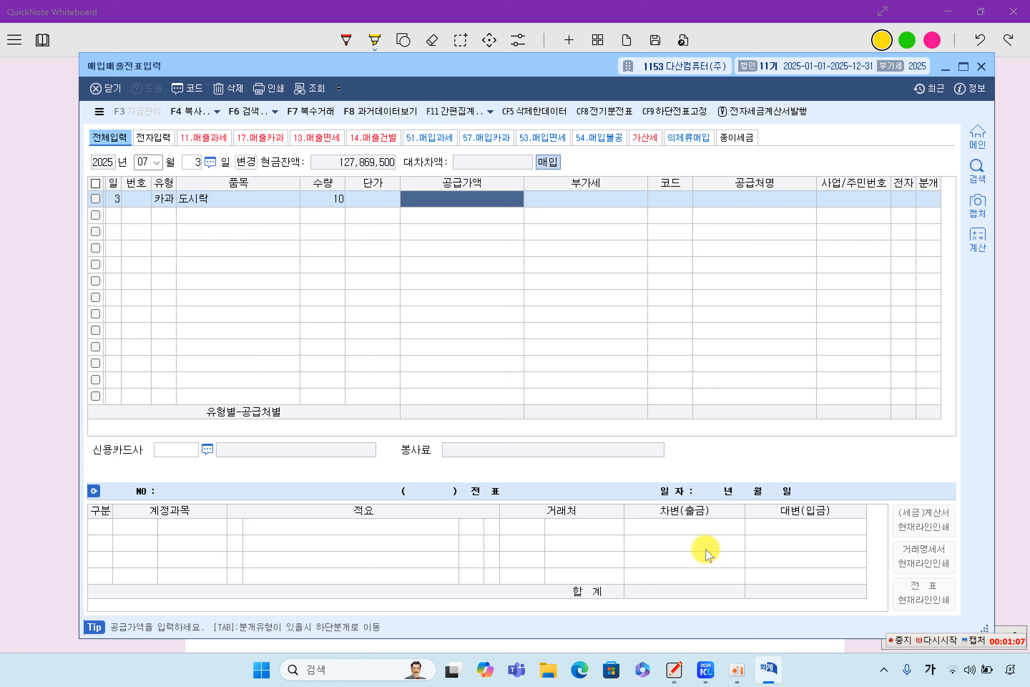
pyautogui.write('3')
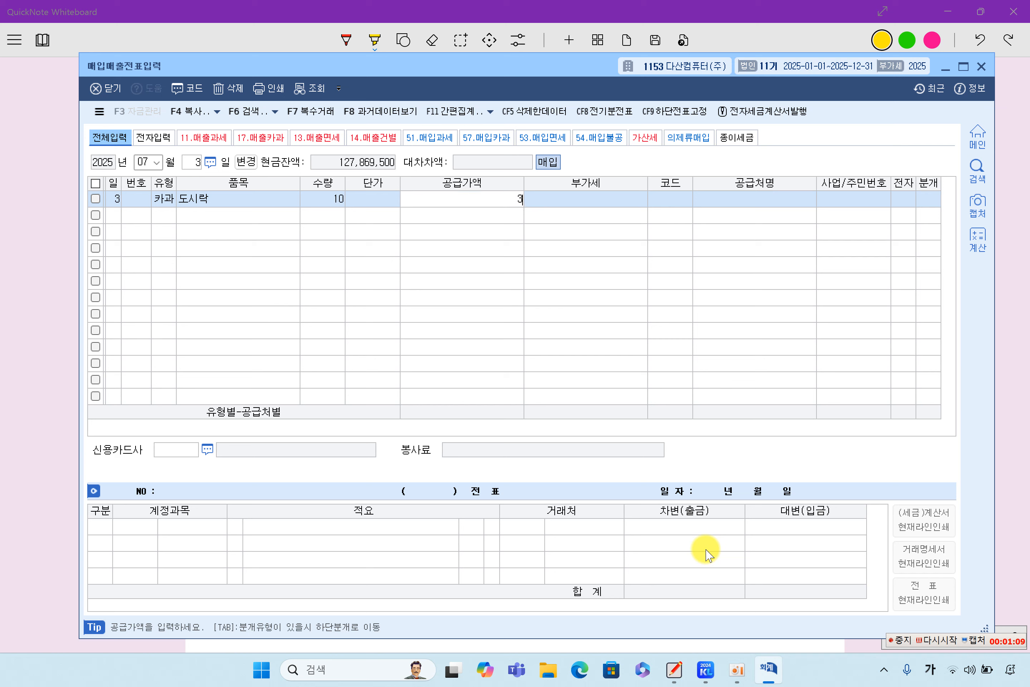
pyautogui.write('30000')
pyautogui.press('Return')
# Step: Review the unit price, supply amount and VAT of the 도시락 line, finishing at the supplier code field
pyautogui.press('Left')
pyautogui.press('Left')
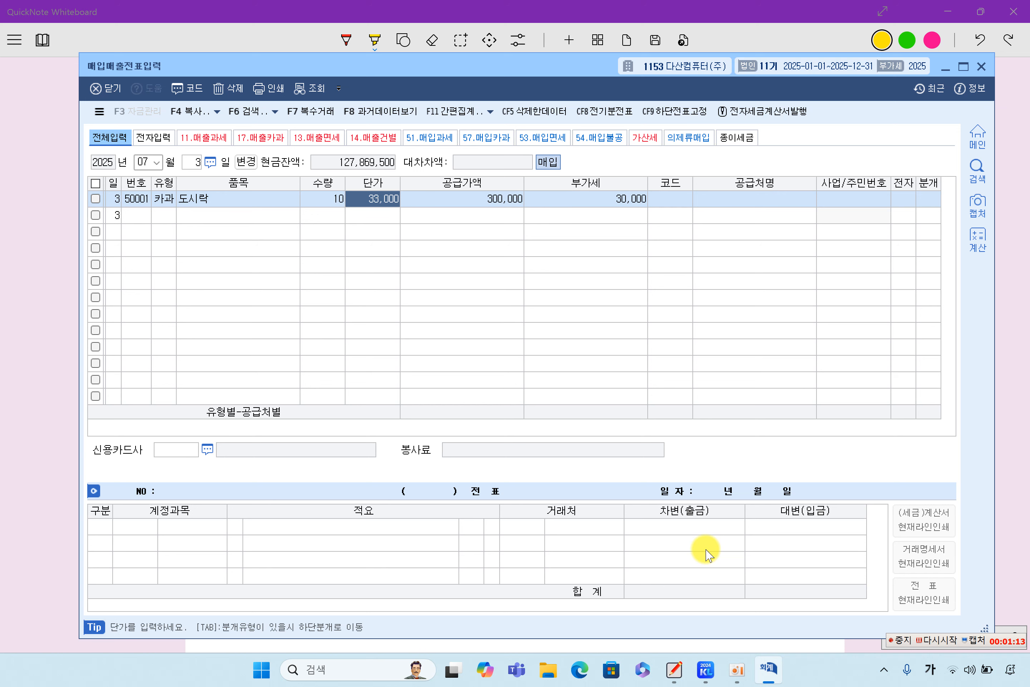
pyautogui.press('Right')
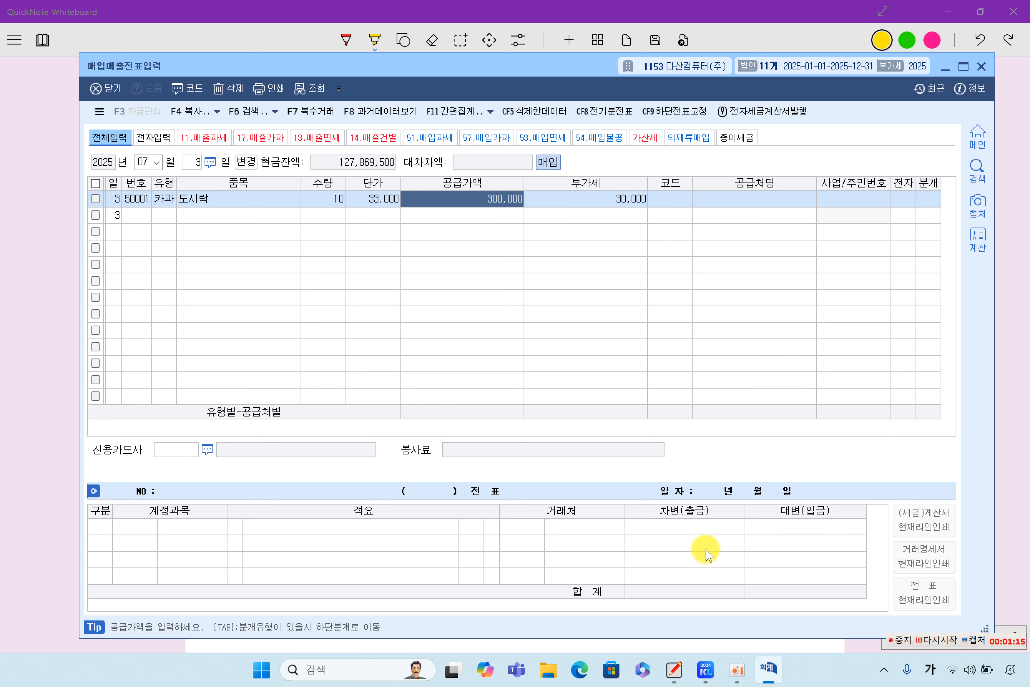
pyautogui.press('Return')
pyautogui.press('Return')
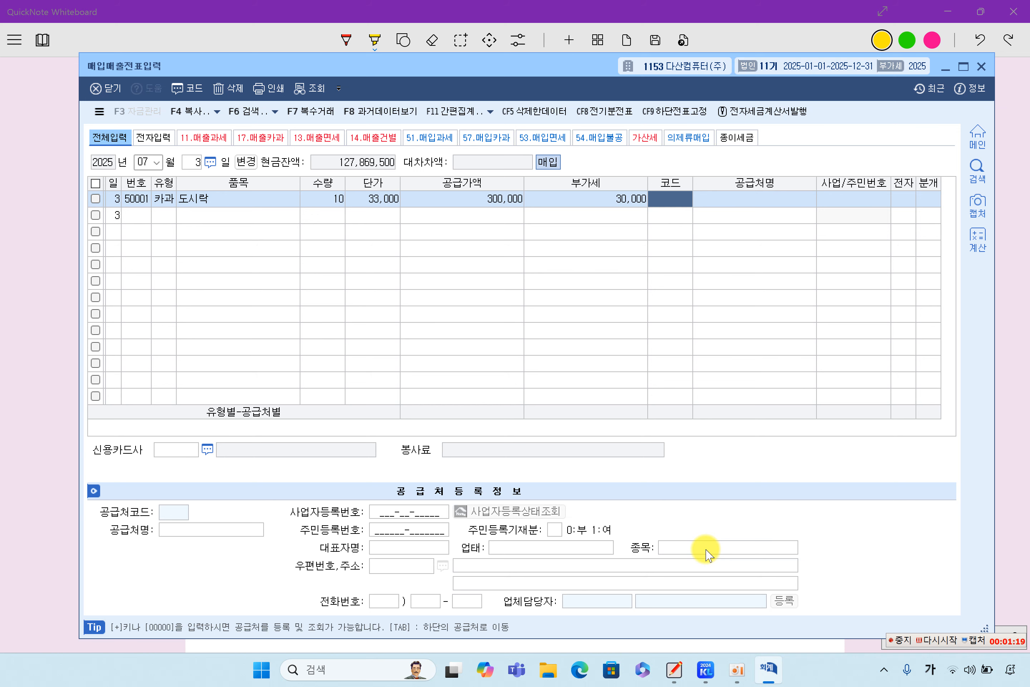
pyautogui.press('Left')
pyautogui.press('Left')
pyautogui.press('Left')
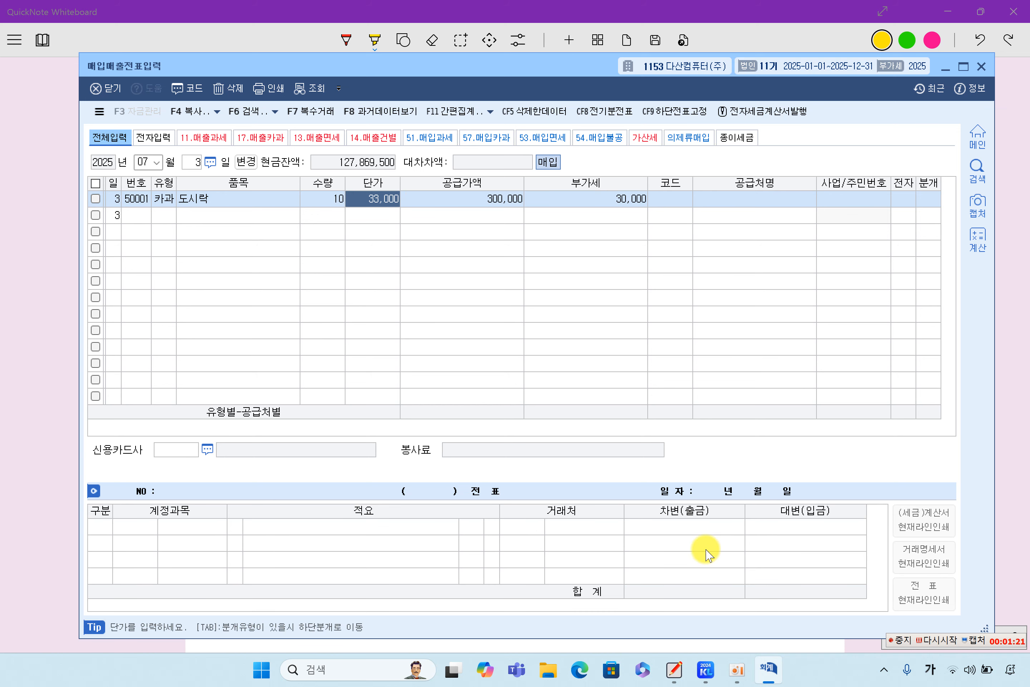
pyautogui.press('Left')
pyautogui.press('Right')
pyautogui.press('Right')
pyautogui.press('Right')
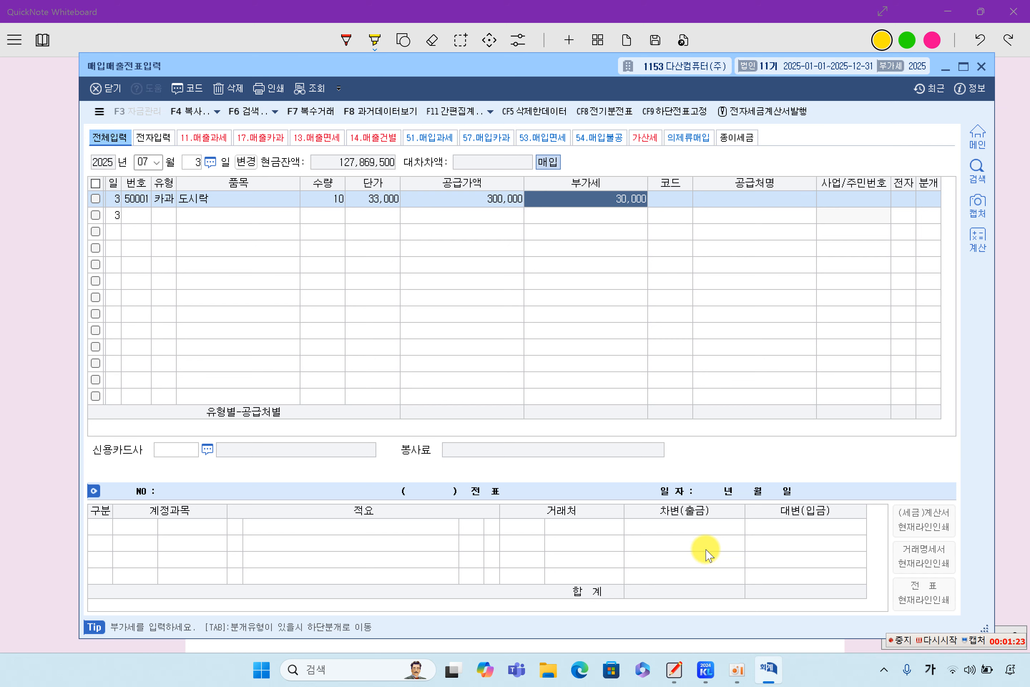
pyautogui.press('Right')
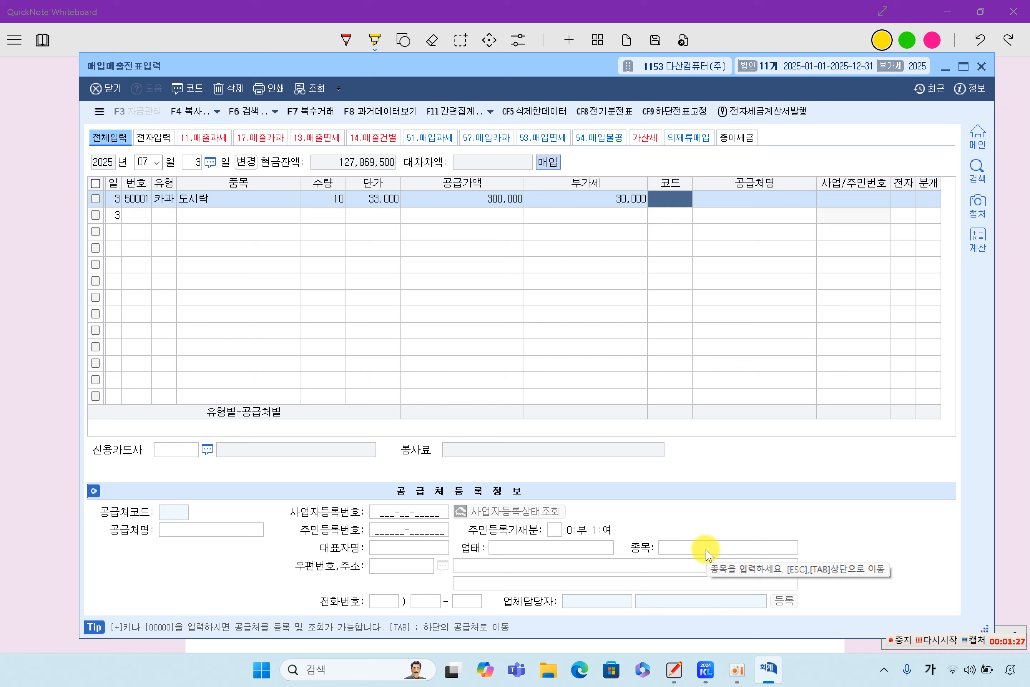
# Step: Search the business partner list for 맛 and assign 맛나도시락 as the supplier of the 도시락 line
pyautogui.press('F2')
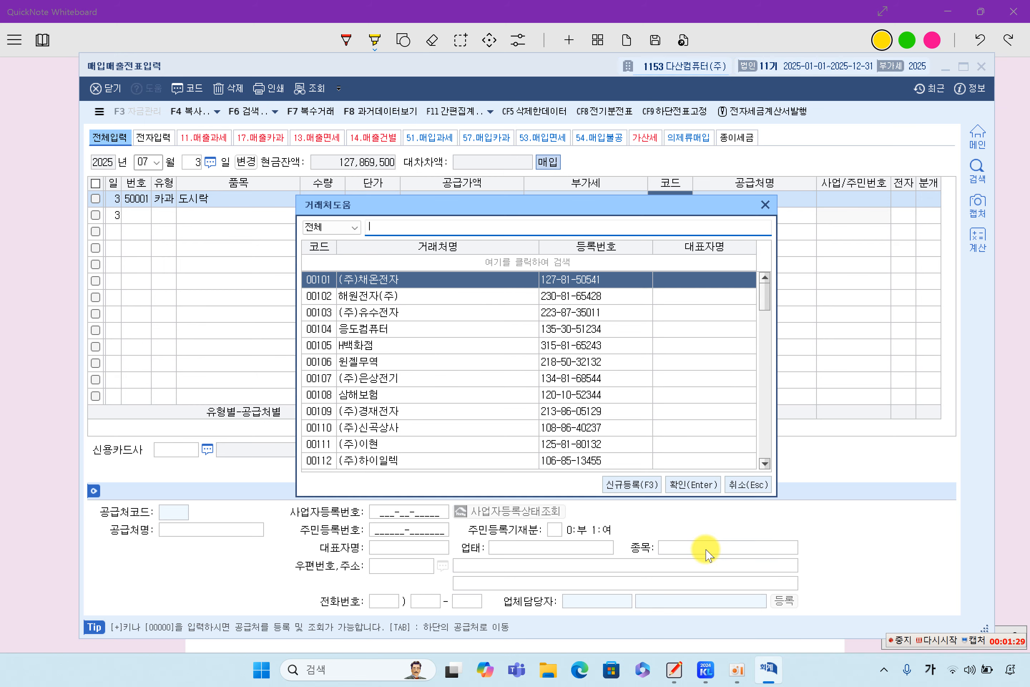
pyautogui.write('맛')
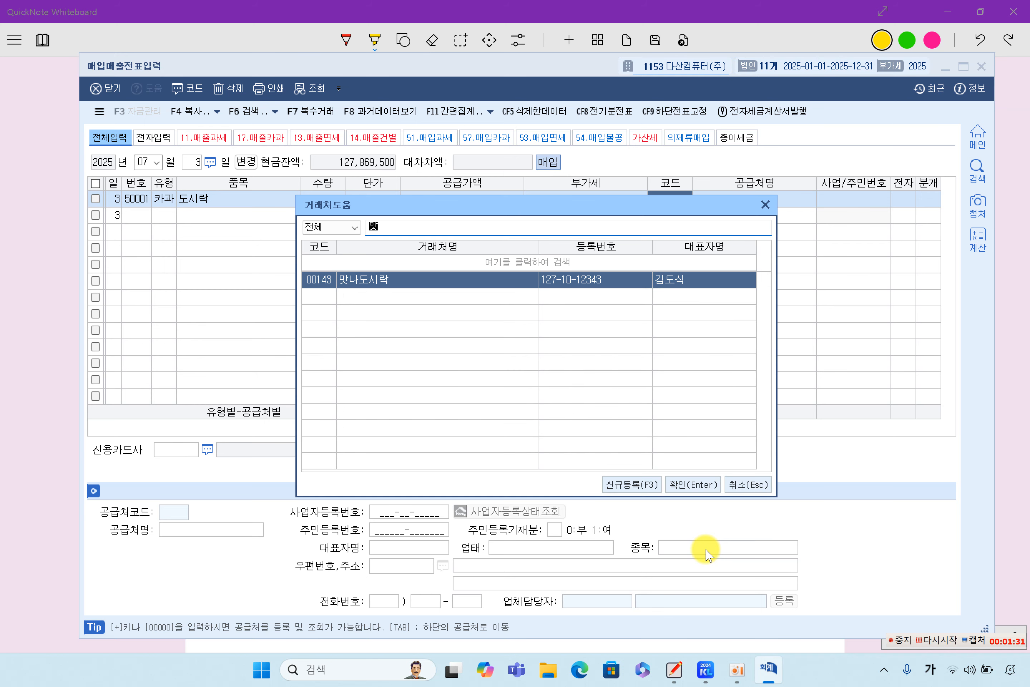
pyautogui.press('Return')
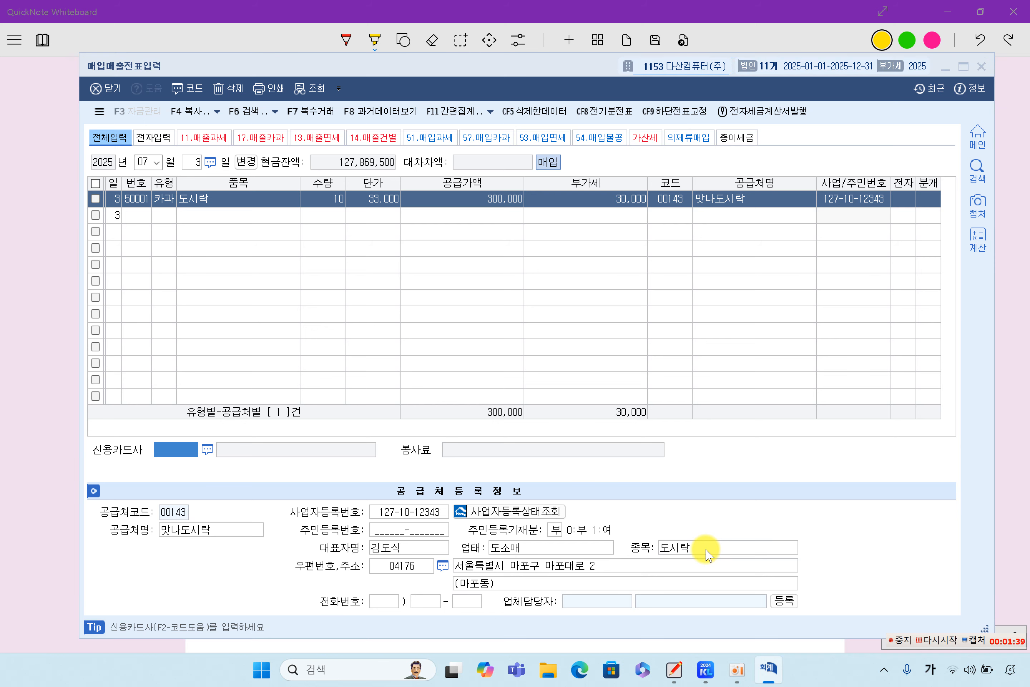
# Step: Choose 현대카드 as the credit card company and set the journal type to 4 (카드)
pyautogui.press('F2')
pyautogui.press('Down')
pyautogui.press('Down')
pyautogui.press('Down')
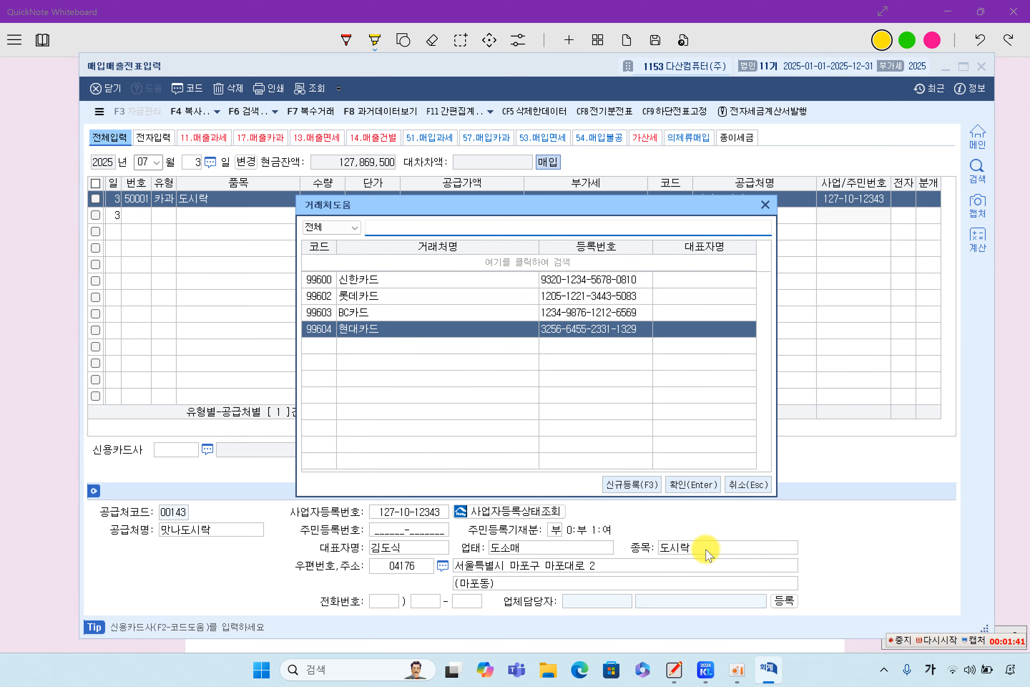
pyautogui.press('Return')
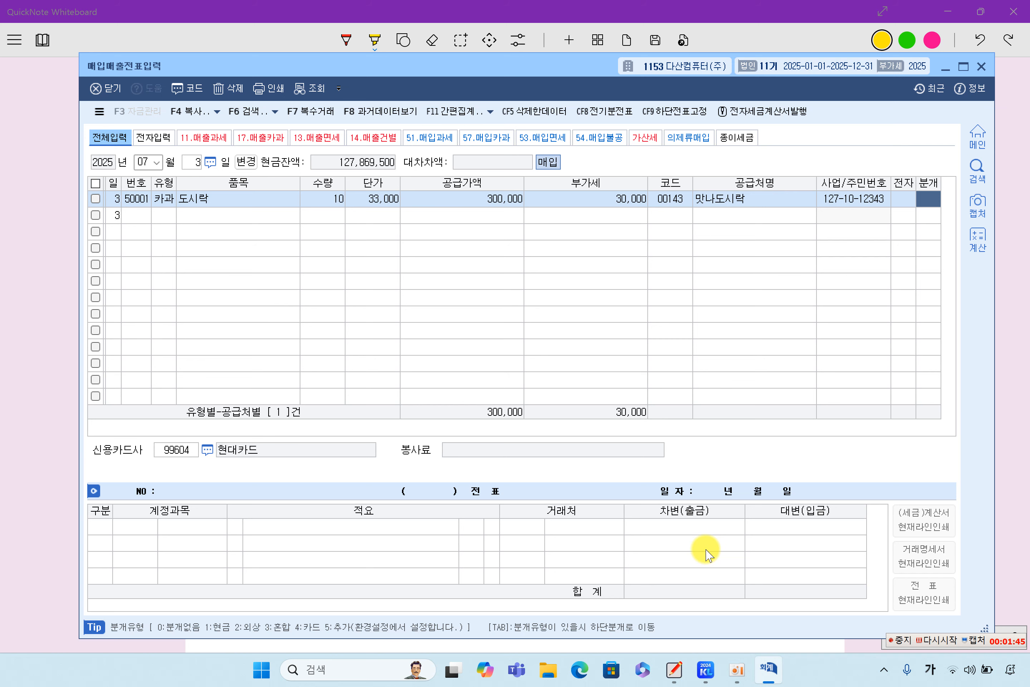
pyautogui.write('4')
pyautogui.press('Return')
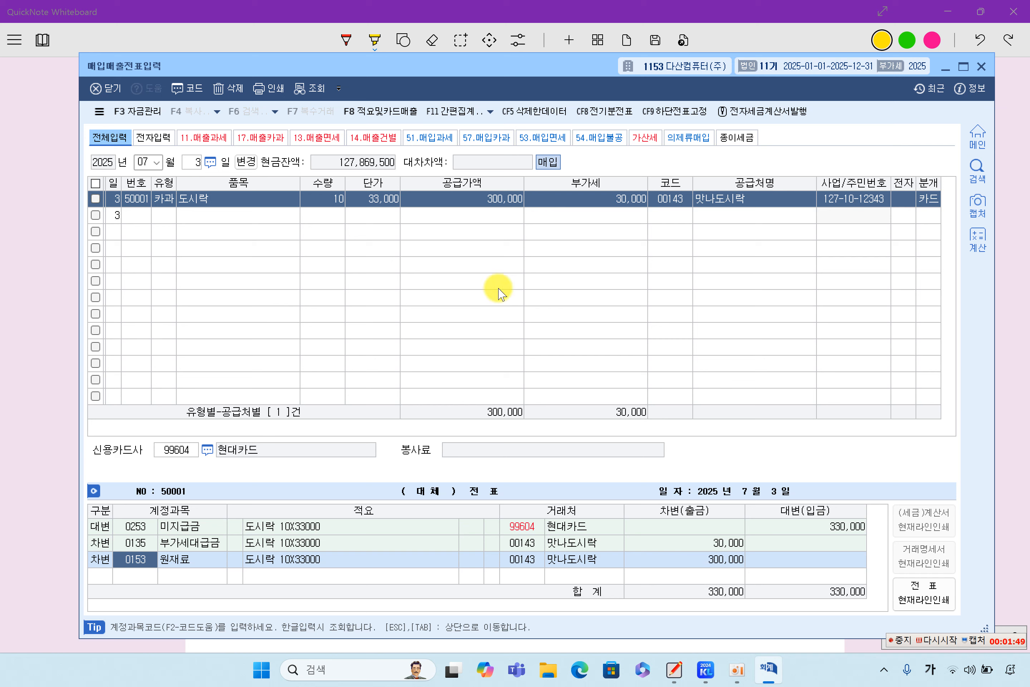
# Step: Check the 미지급금 line's account and partner, and change the 원재료 debit line's account to 0811 (복리후생비)
pyautogui.click(141, 527)
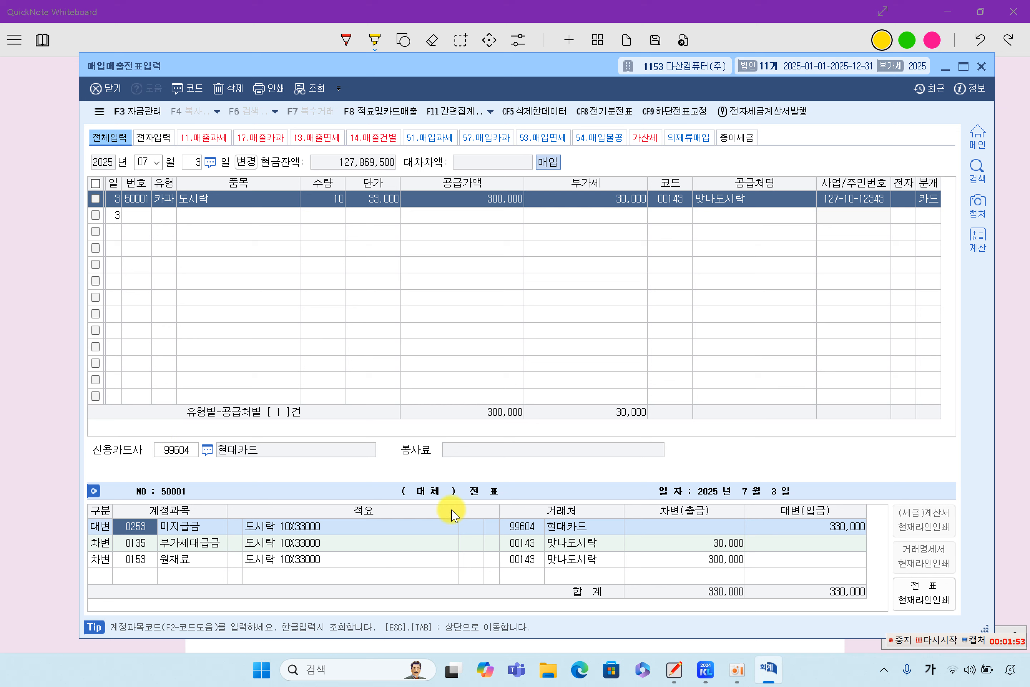
pyautogui.click(523, 526)
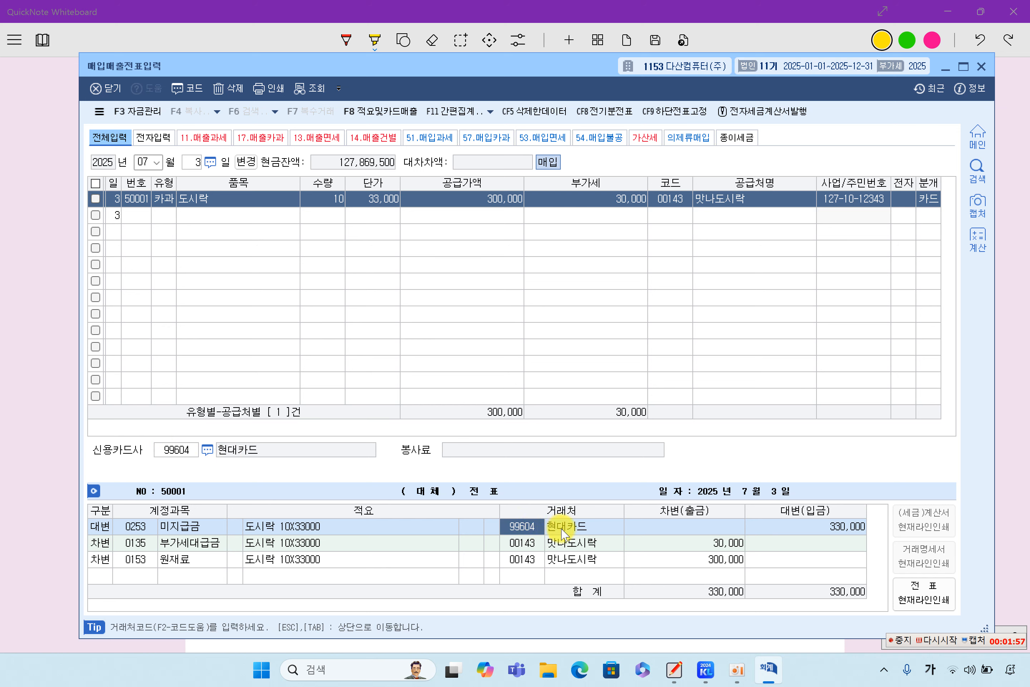
pyautogui.click(129, 560)
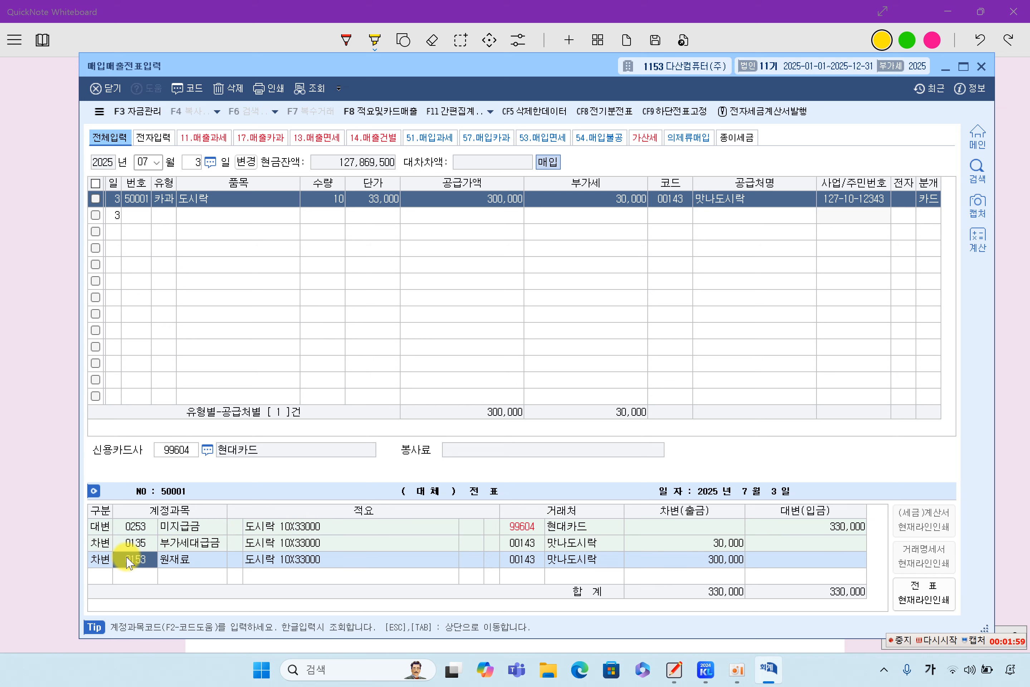
pyautogui.write('0811')
pyautogui.press('Return')
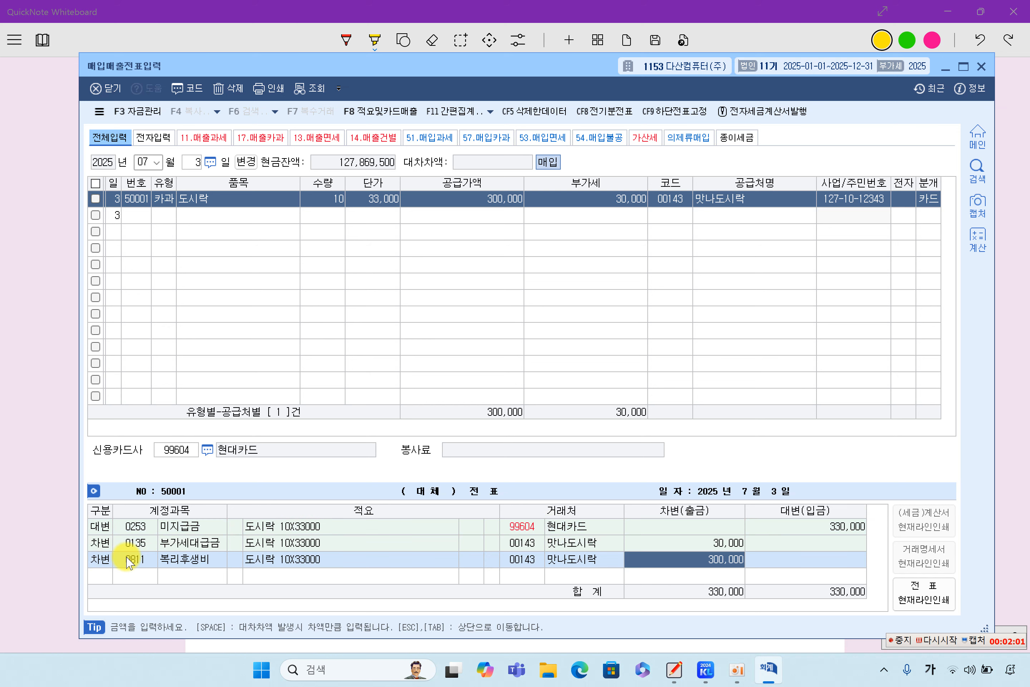
pyautogui.click(129, 560)
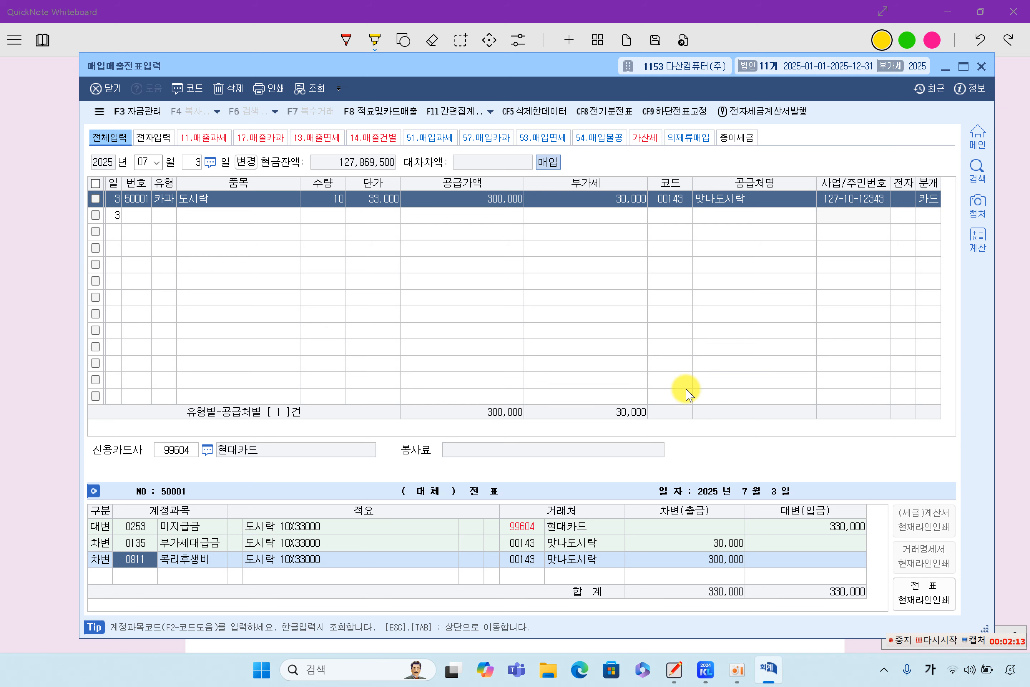
# Step: Return to QuickNote Whiteboard and highlight question [2]'s date, 철 스크랩, the non-business buyer, and the 1,320,000원(부가가치세 포함) received in yellow
pyautogui.click(938, 641)
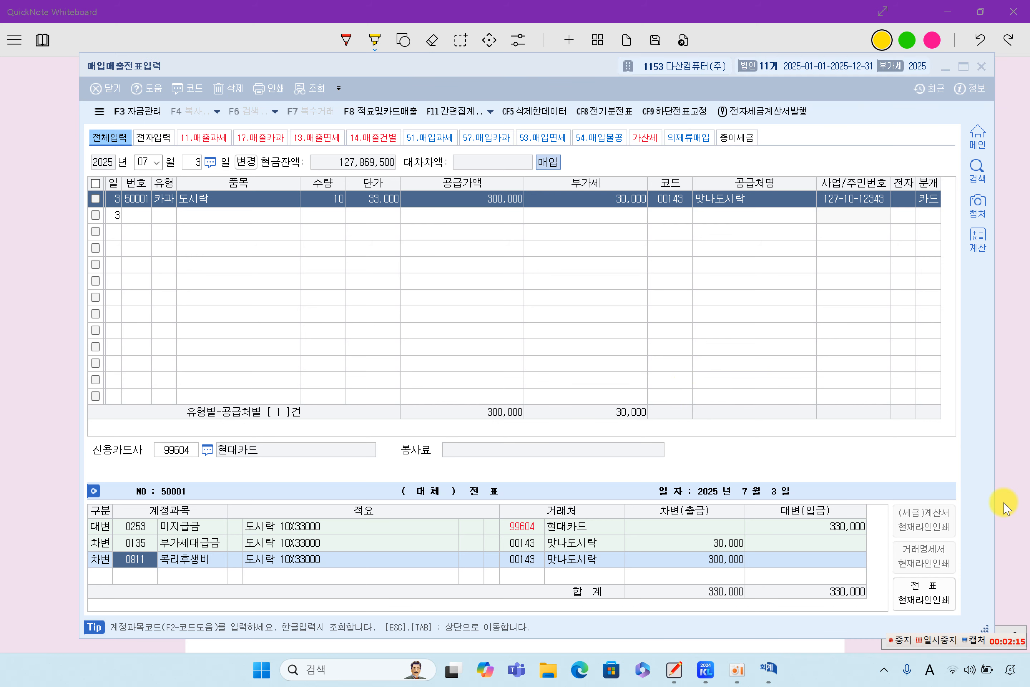
pyautogui.click(1005, 484)
pyautogui.scroll(-10, 665, 392)
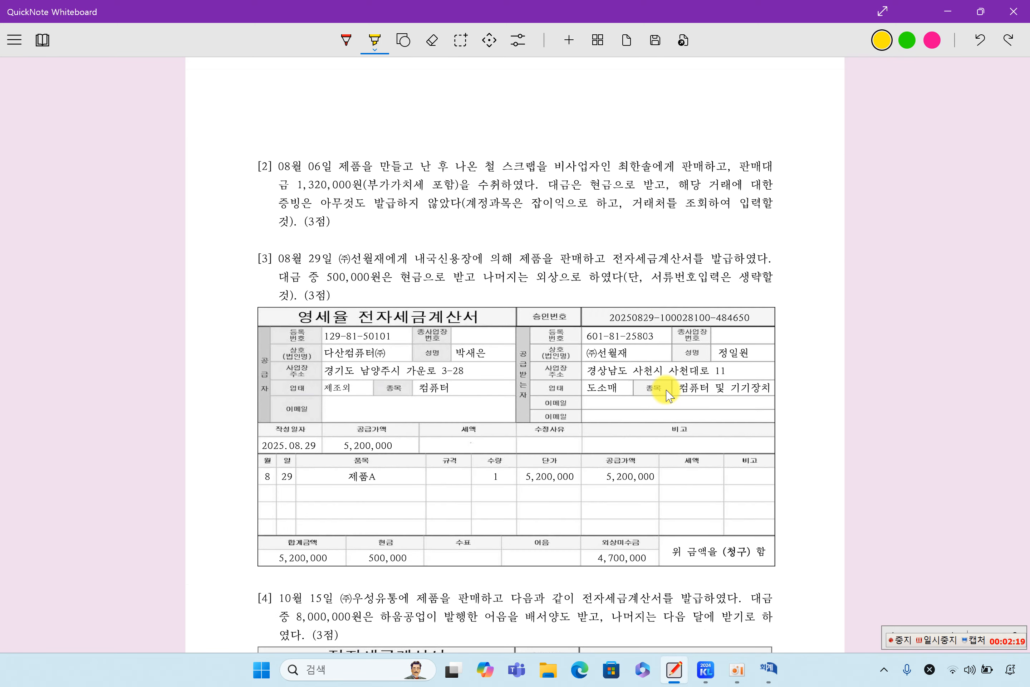
pyautogui.scroll(-2, 666, 394)
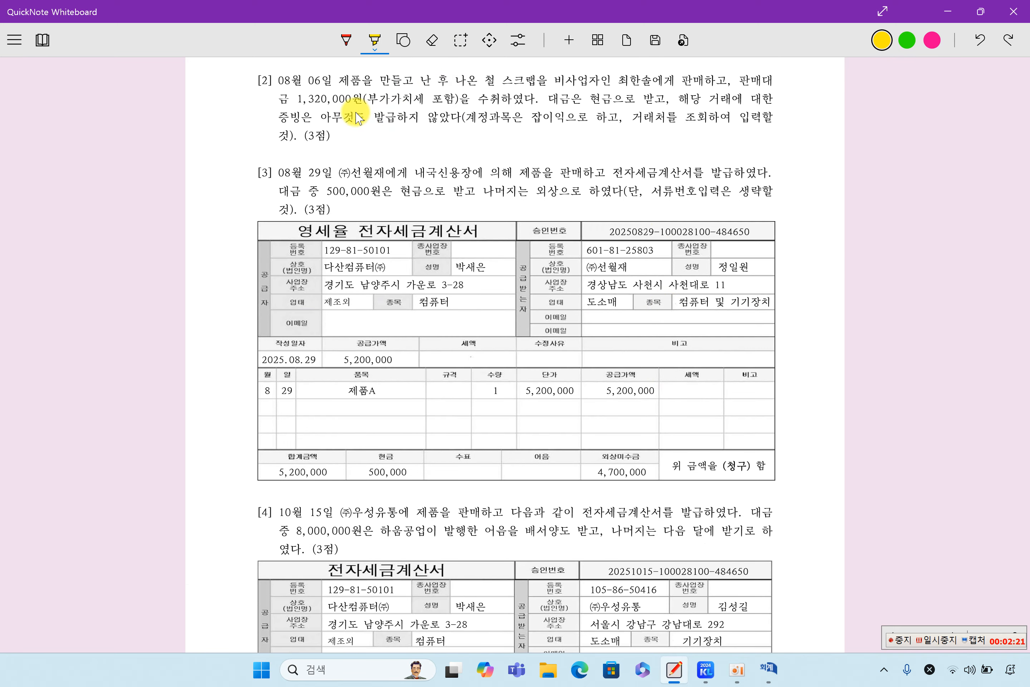
pyautogui.moveTo(280, 80); pyautogui.dragTo(325, 81)
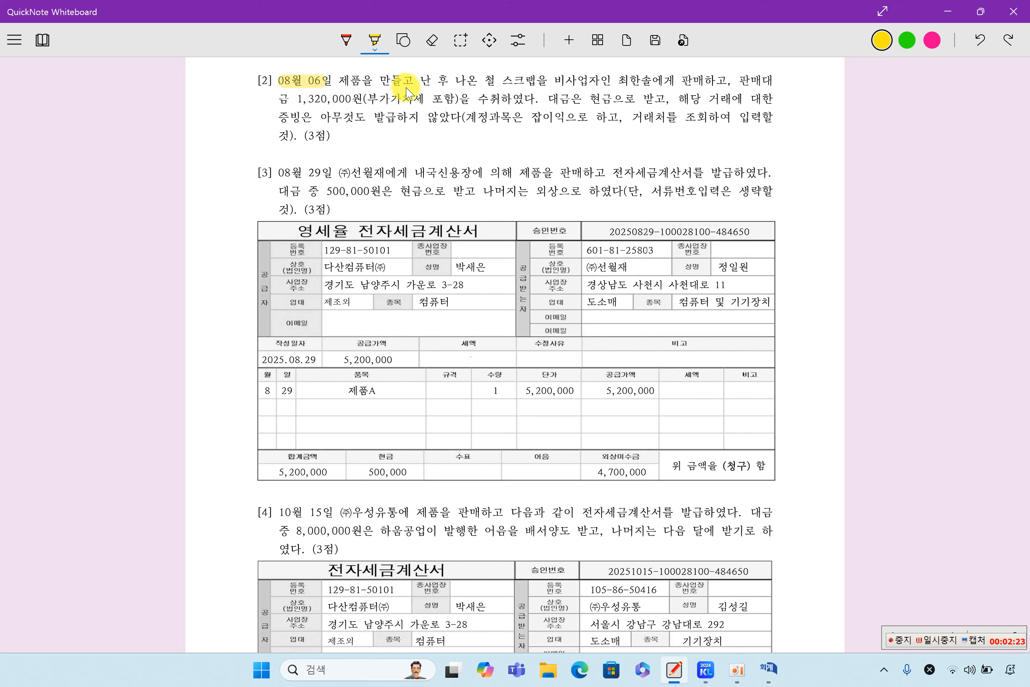
pyautogui.moveTo(484, 81); pyautogui.dragTo(654, 82)
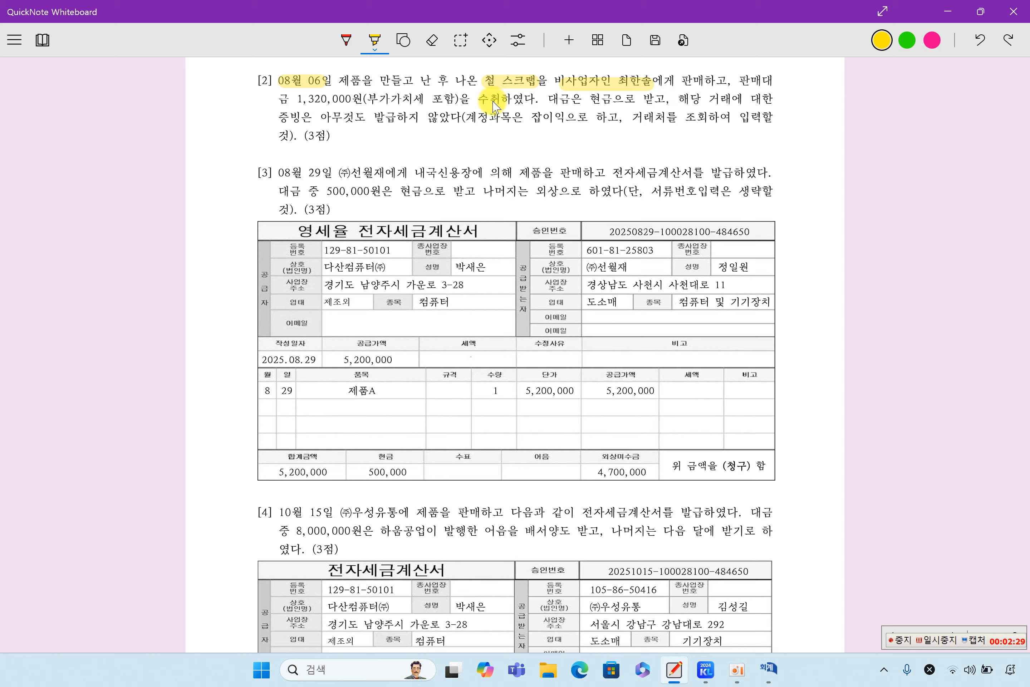
pyautogui.moveTo(287, 99); pyautogui.dragTo(501, 100)
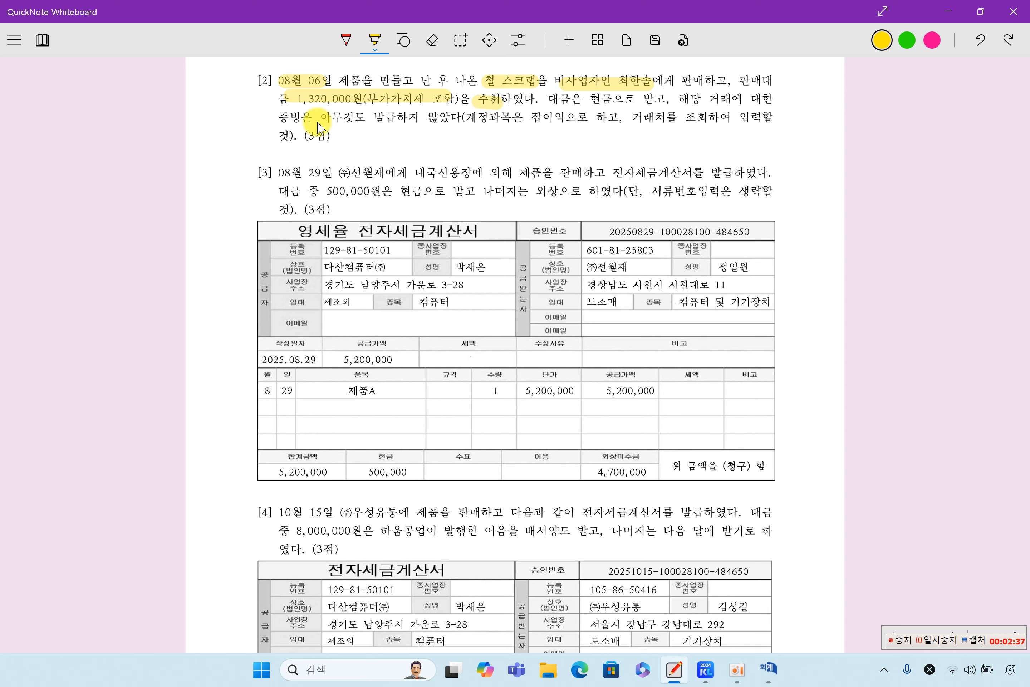
# Step: Highlight question [2]'s clause that no 증빙 was issued, the account 잡이익, and 거래처를 조회 in yellow
pyautogui.moveTo(680, 98); pyautogui.dragTo(767, 100)
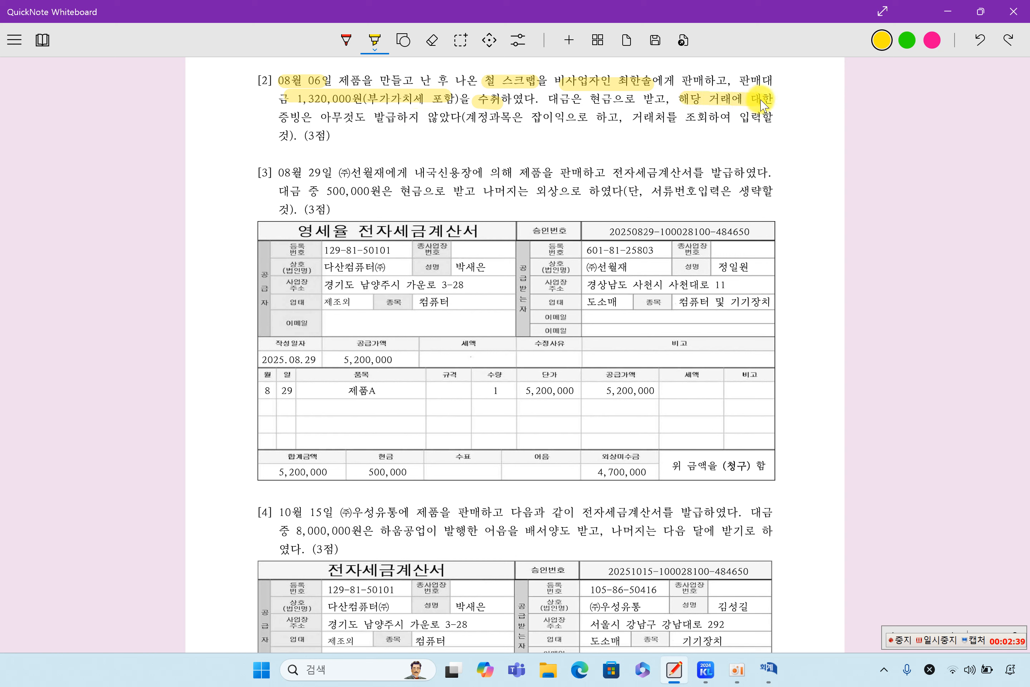
pyautogui.moveTo(276, 117); pyautogui.dragTo(453, 119)
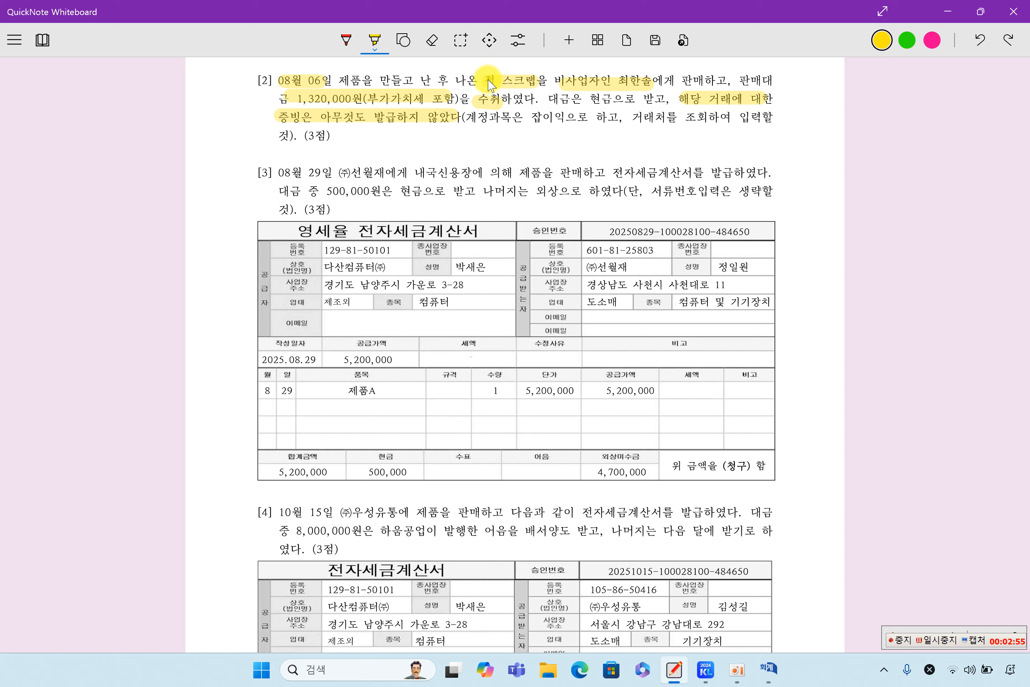
pyautogui.moveTo(489, 82); pyautogui.dragTo(506, 81)
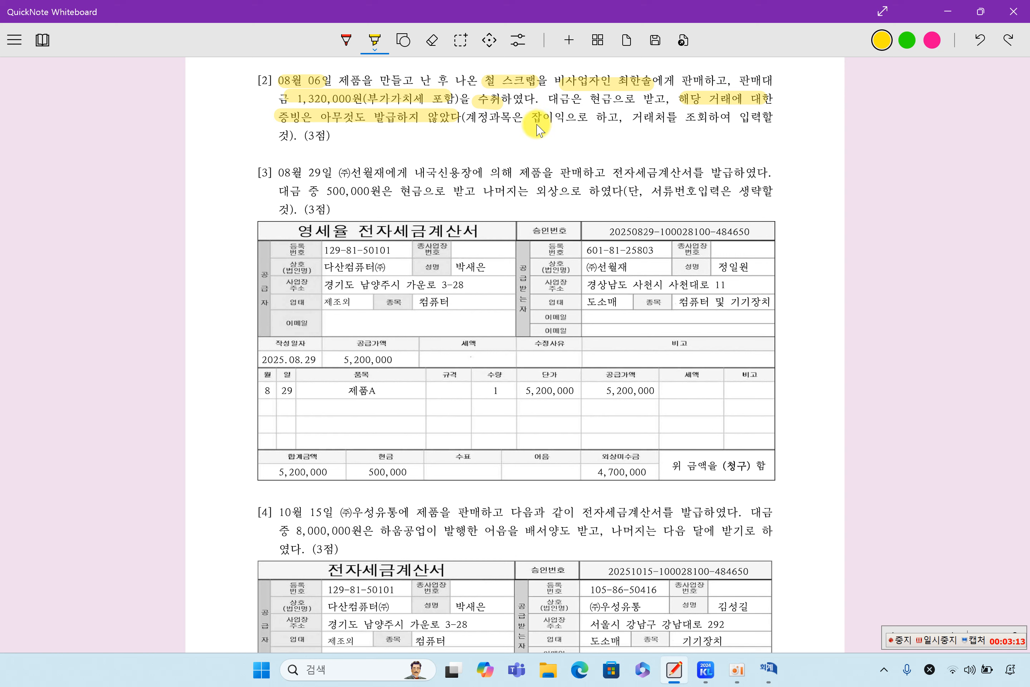
pyautogui.moveTo(525, 117); pyautogui.dragTo(572, 117)
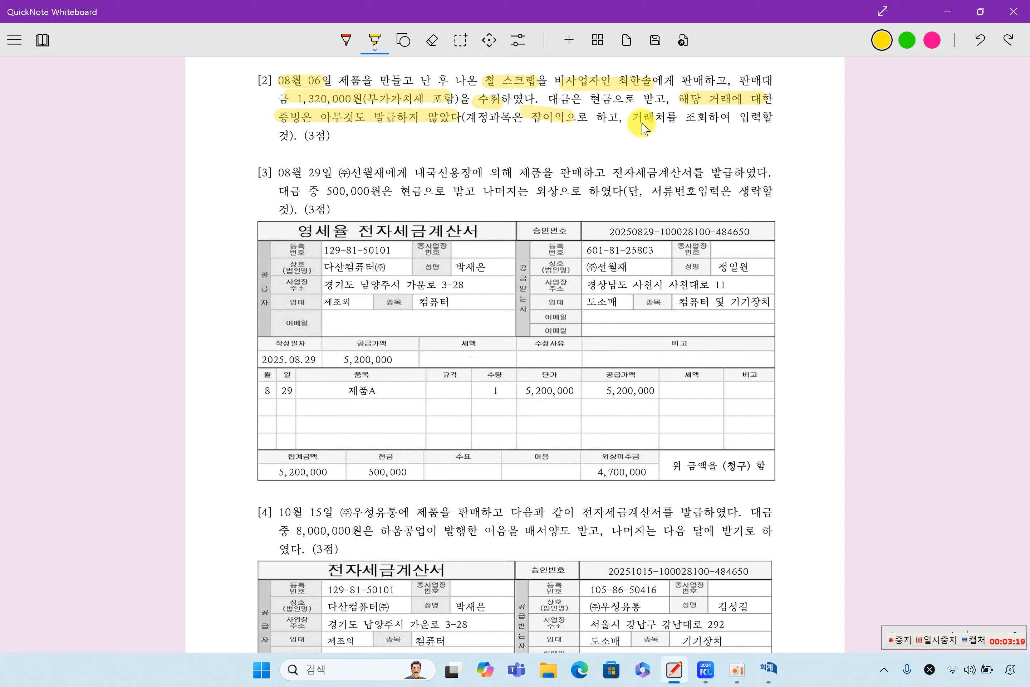
pyautogui.moveTo(635, 118); pyautogui.dragTo(694, 120)
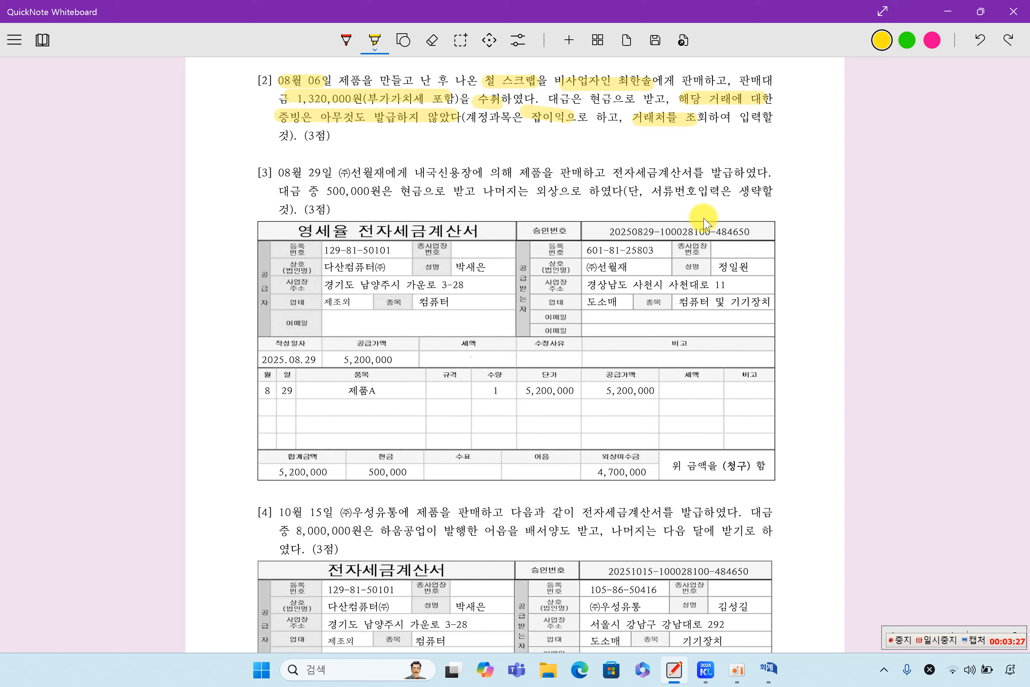
# Step: Switch to the accounting program's 매입매출전표입력 screen and set the entry date to August 6
pyautogui.click(768, 668)
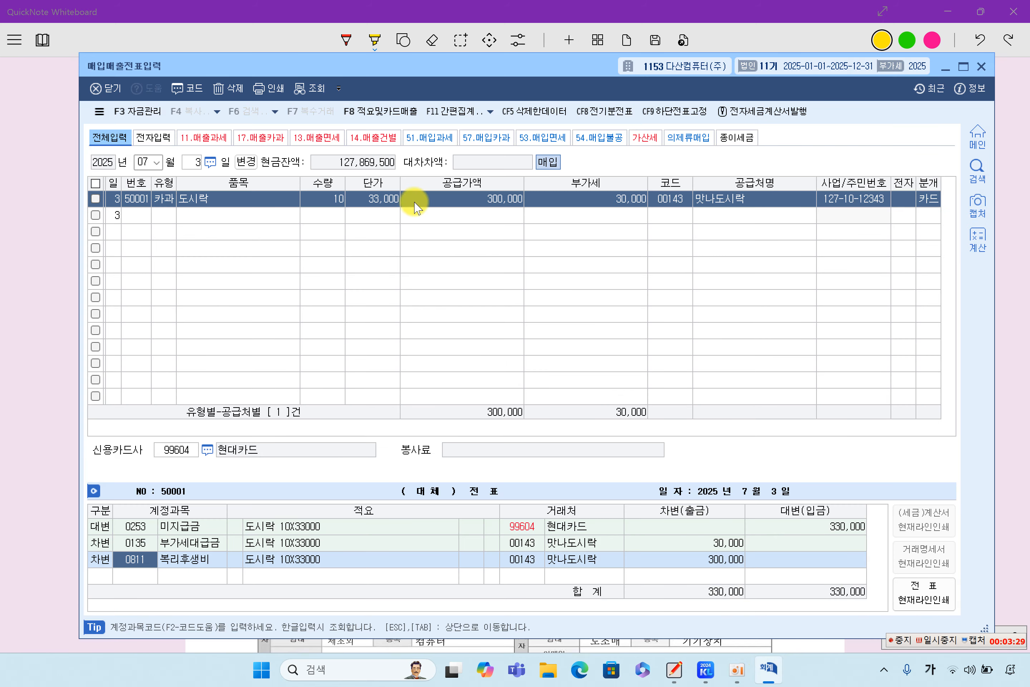
pyautogui.click(144, 163)
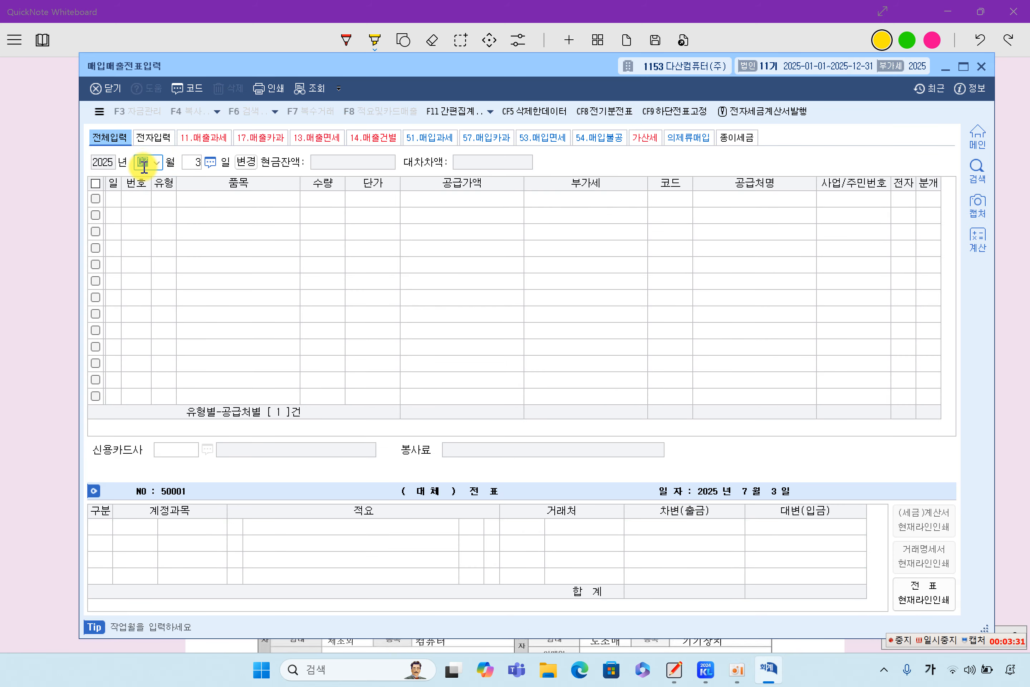
pyautogui.write('08')
pyautogui.press('Return')
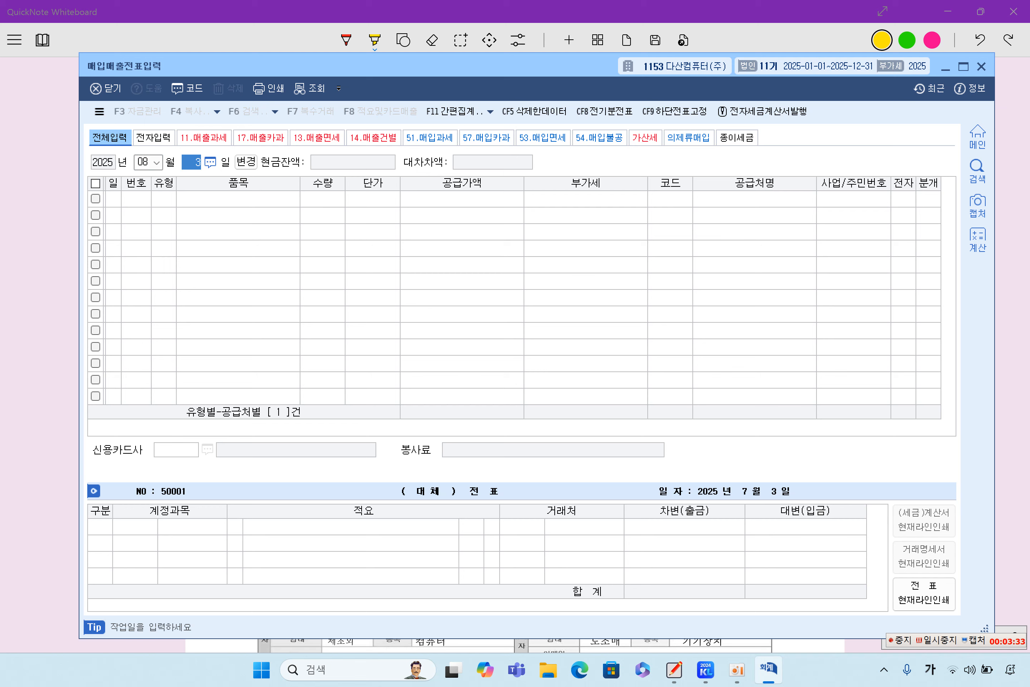
pyautogui.write('6')
pyautogui.press('Return')
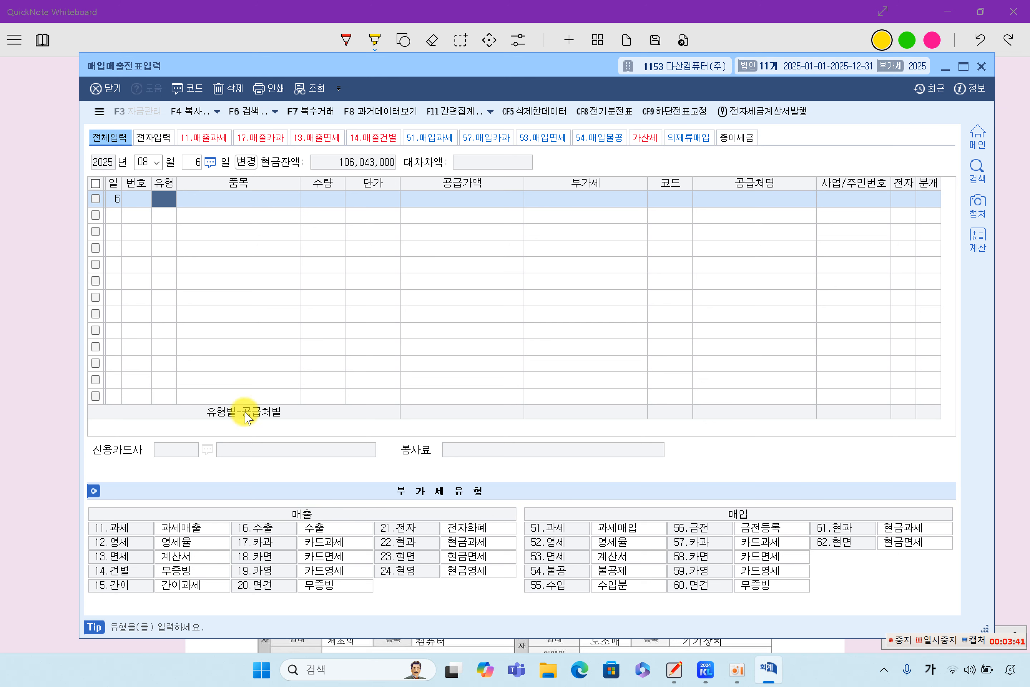
# Step: Start a sales line of type 14 (건별) with 철 스크랩 as the item
pyautogui.write('14')
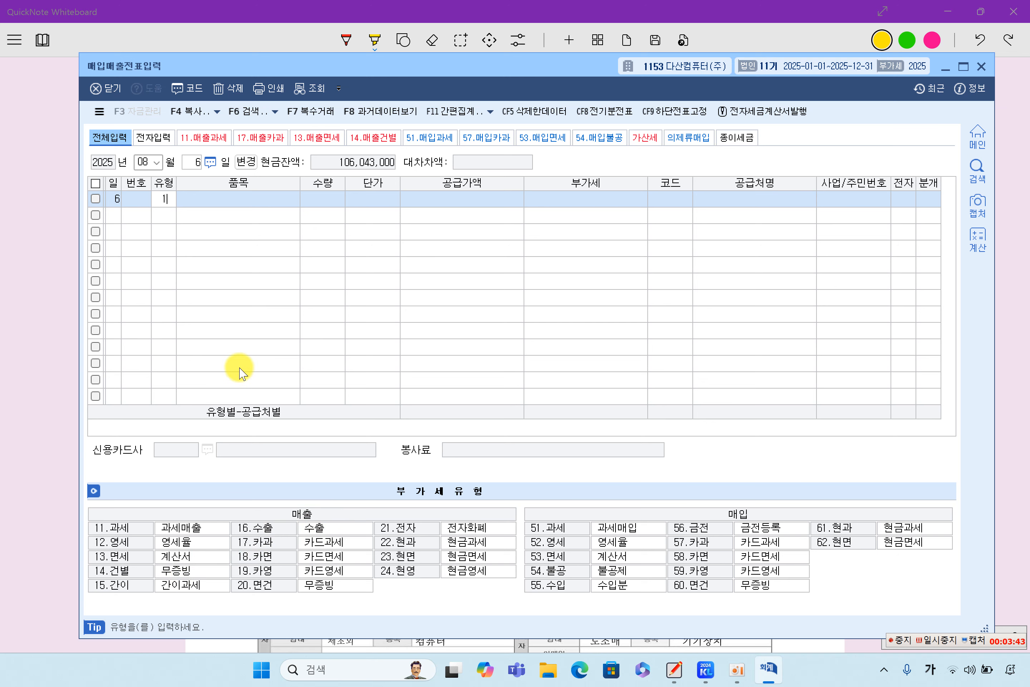
pyautogui.press('Return')
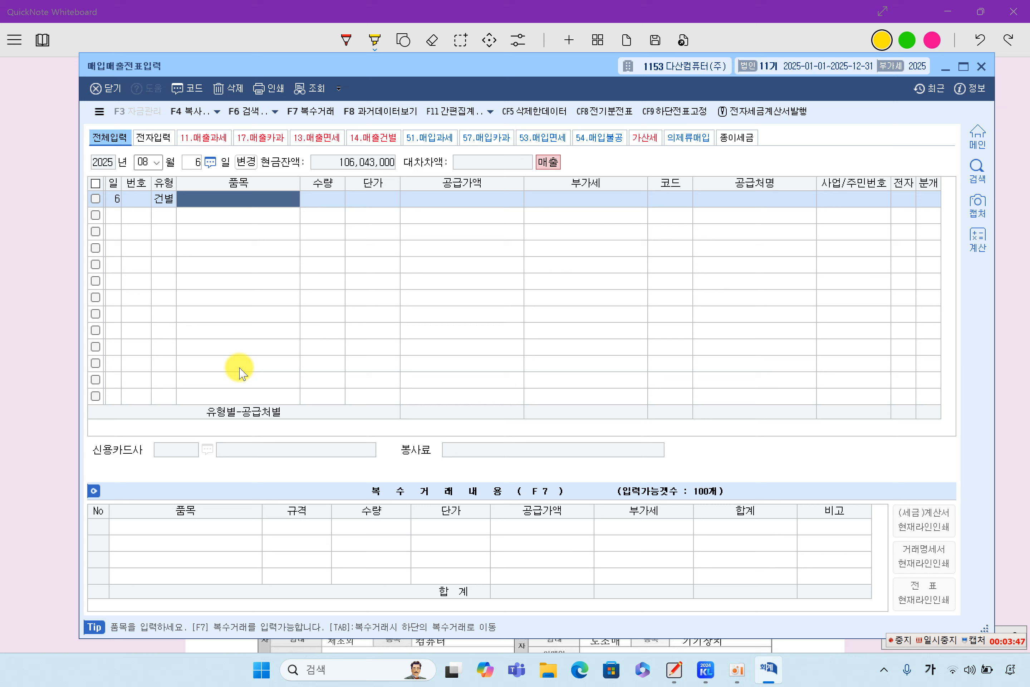
pyautogui.write('ㅊㅓㄹ ㅅ')
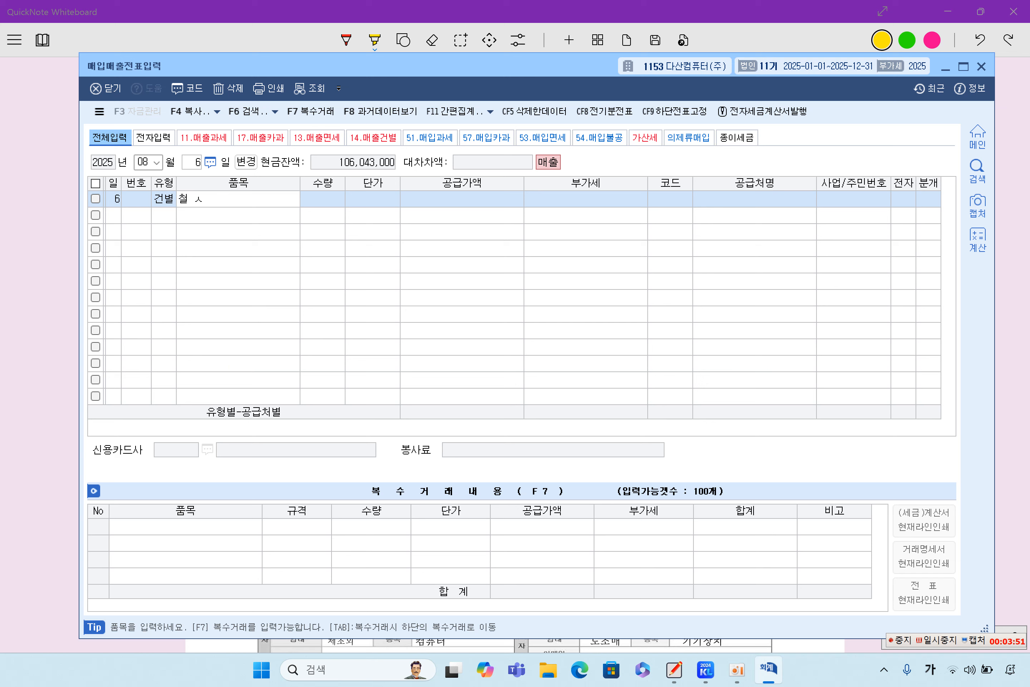
pyautogui.write('ㅡㅋㅡㄹㅐㅂ')
pyautogui.press('Return')
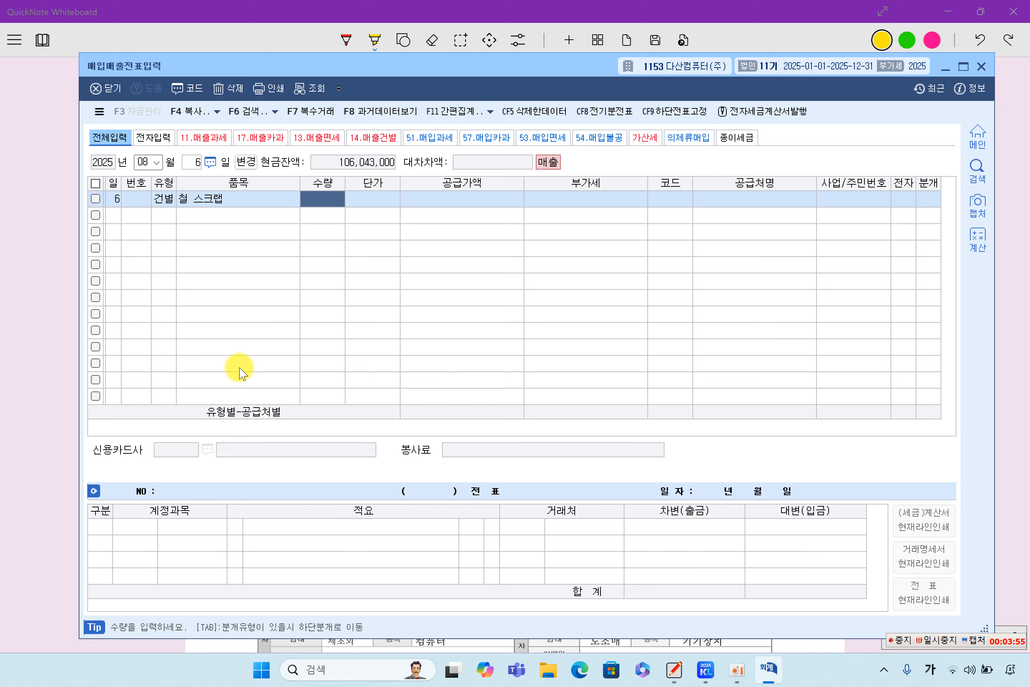
# Step: Leave quantity and unit price blank and enter 1,320,000 as the 공급가액 of the 철 스크랩 line, accepting the VAT split
pyautogui.press('Return')
pyautogui.press('Return')
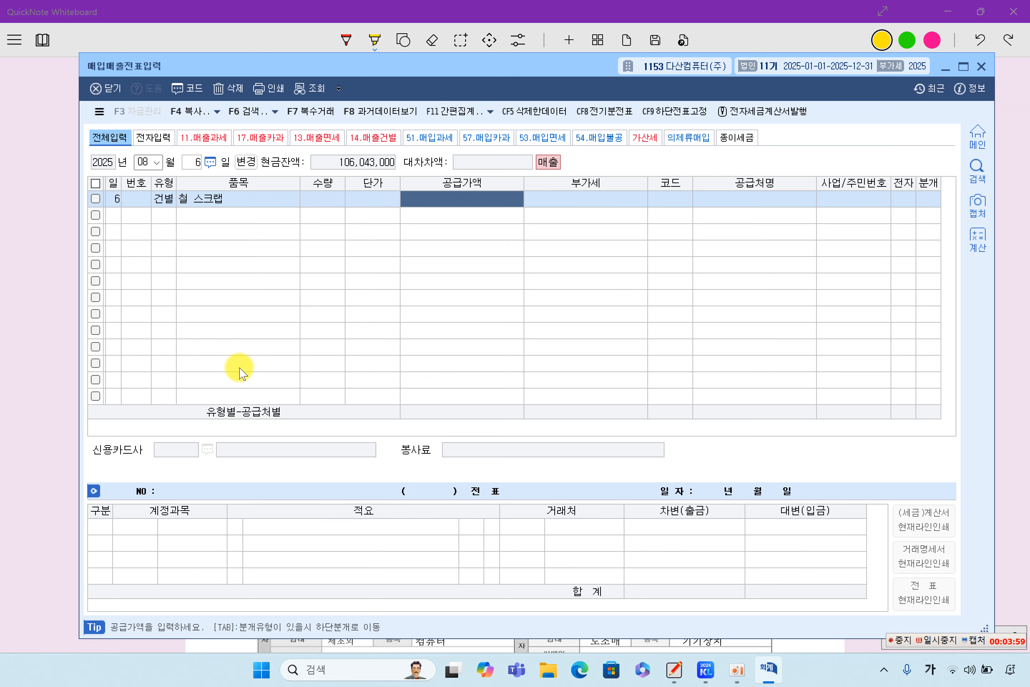
pyautogui.write('1320000')
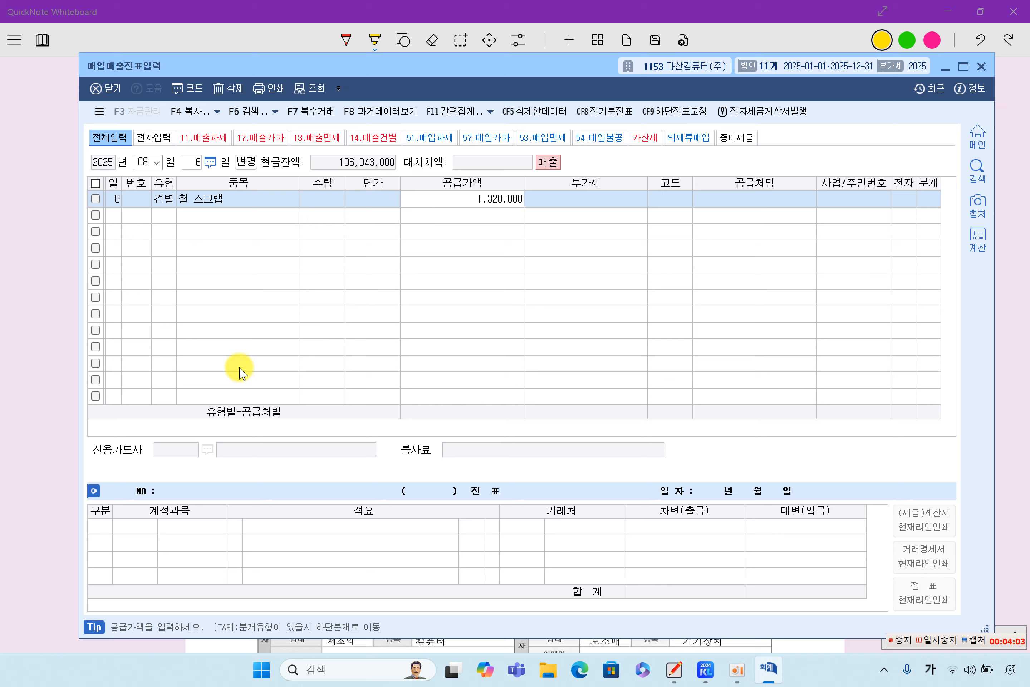
pyautogui.press('Return')
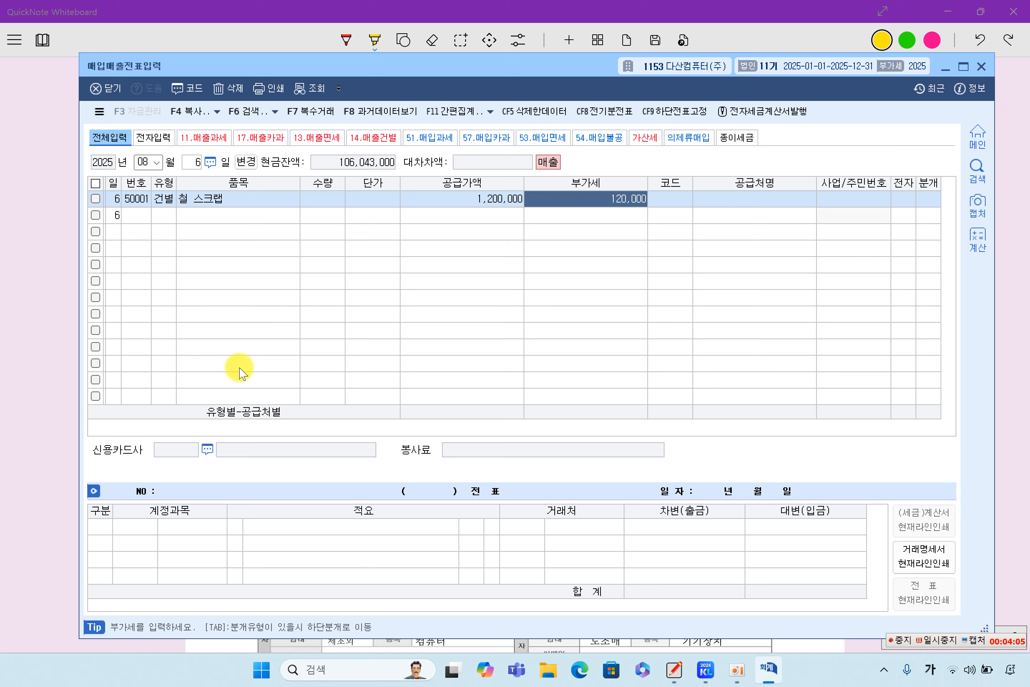
pyautogui.press('Return')
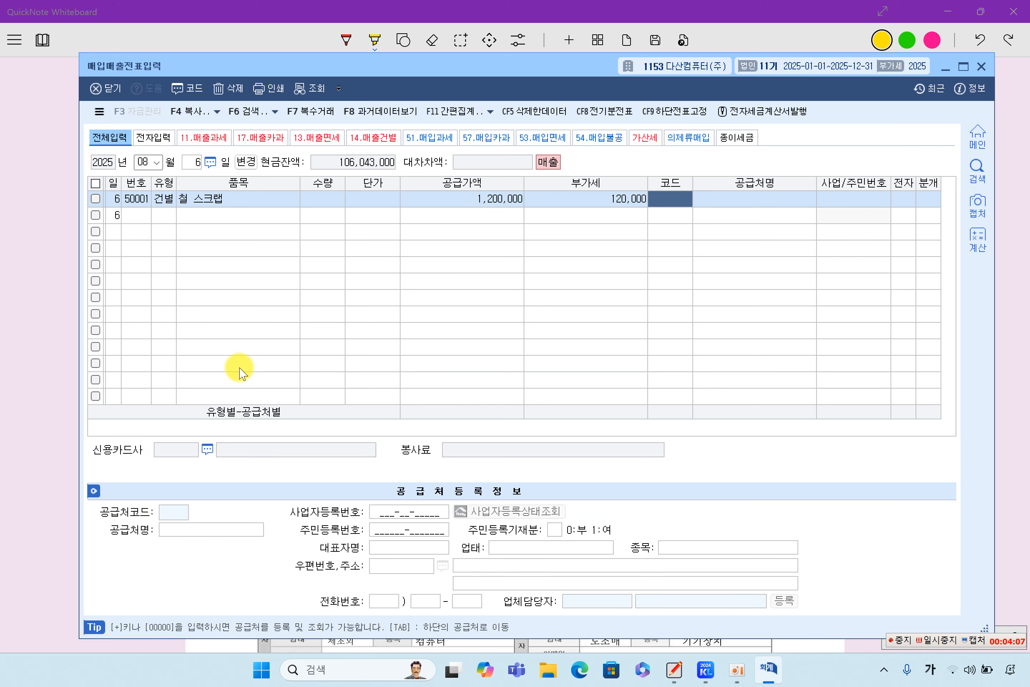
# Step: Find the non-business buyer by surname in the partner list, assign them to the 철 스크랩 line, and set the journal type to 1 (현금)
pyautogui.press('F2')
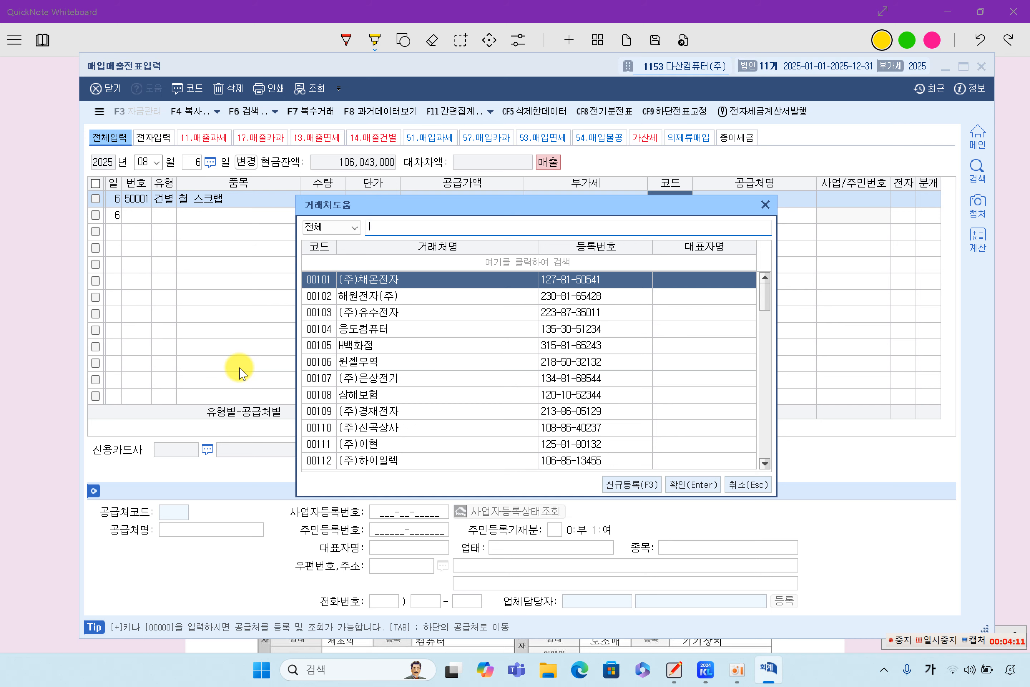
pyautogui.write('최')
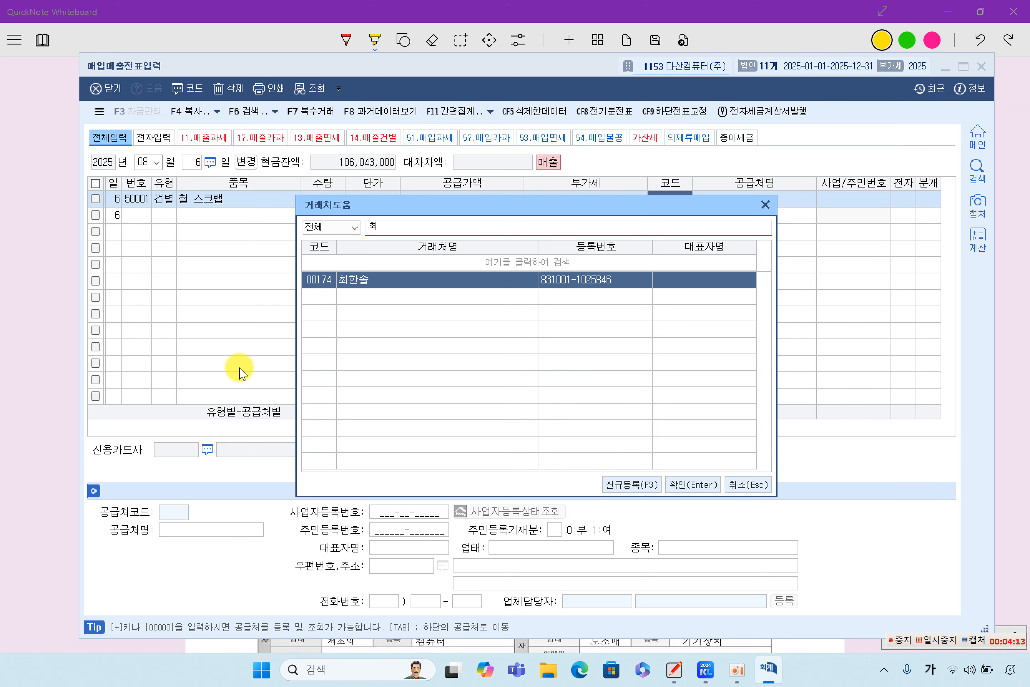
pyautogui.press('Return')
pyautogui.press('Return')
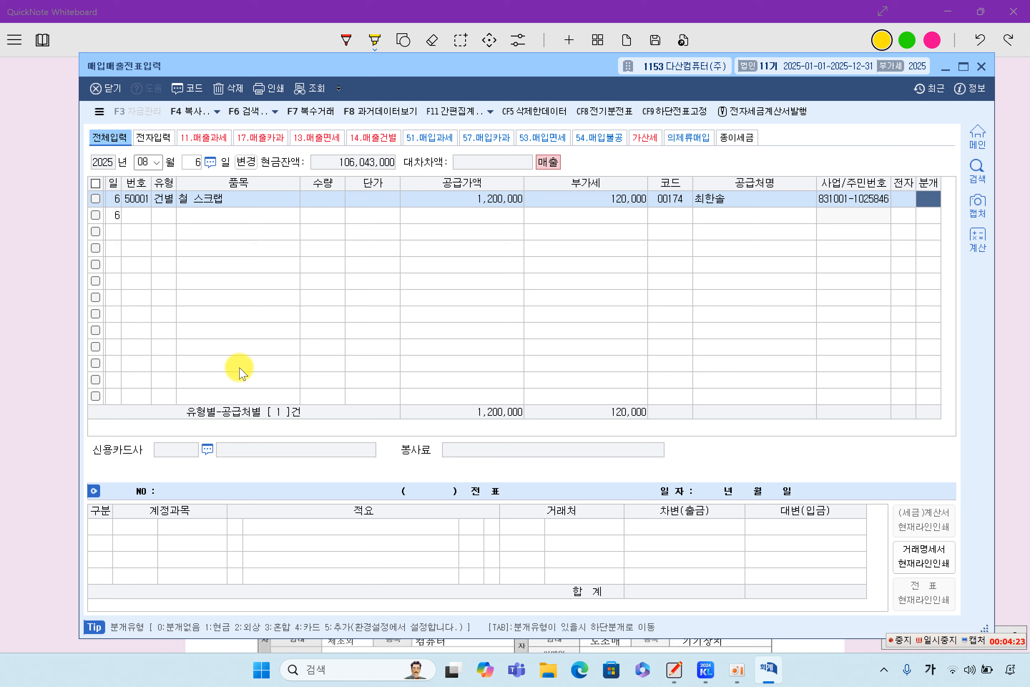
pyautogui.write('1')
pyautogui.press('Return')
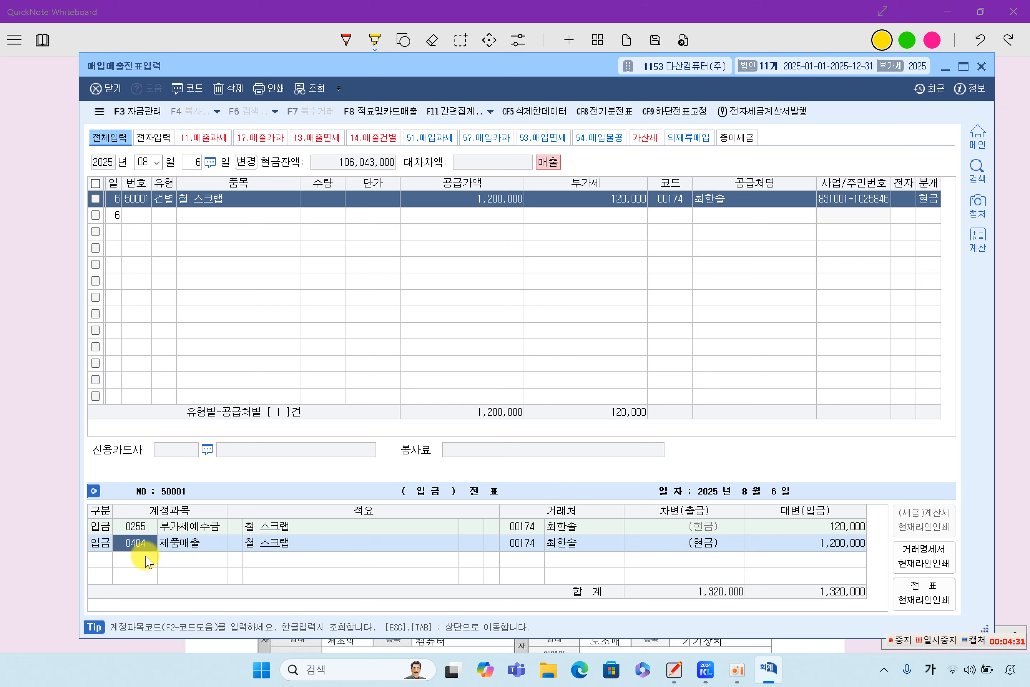
# Step: Change the 제품매출 journal line's account to 0930 (잡이익), save the entry, and reselect the 철 스크랩 line to check it
pyautogui.write('제')
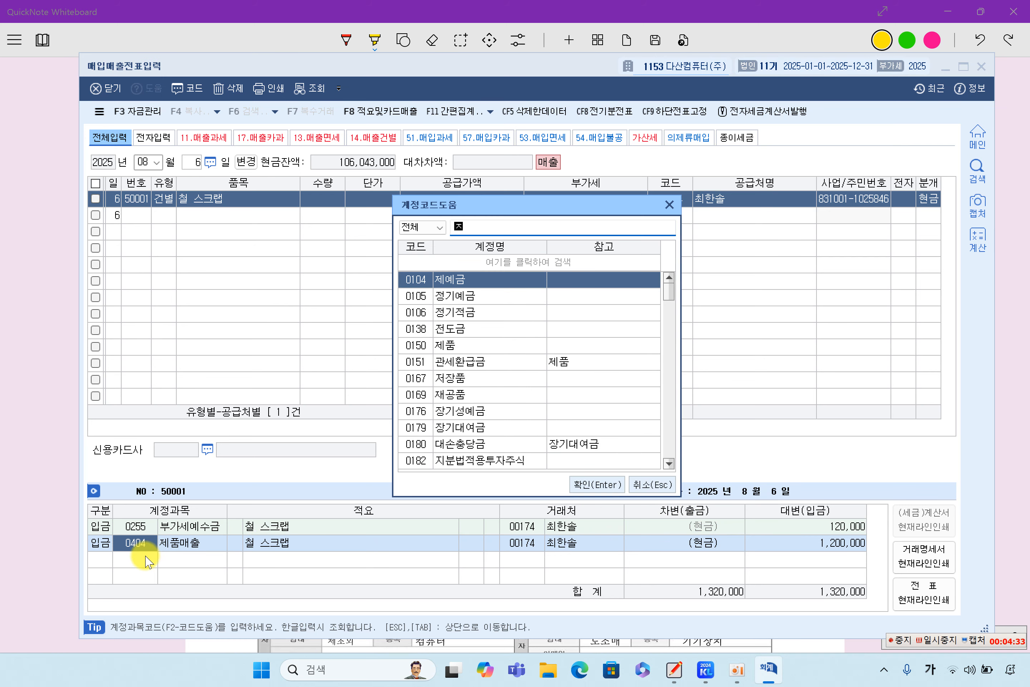
pyautogui.write('ㅂ이')
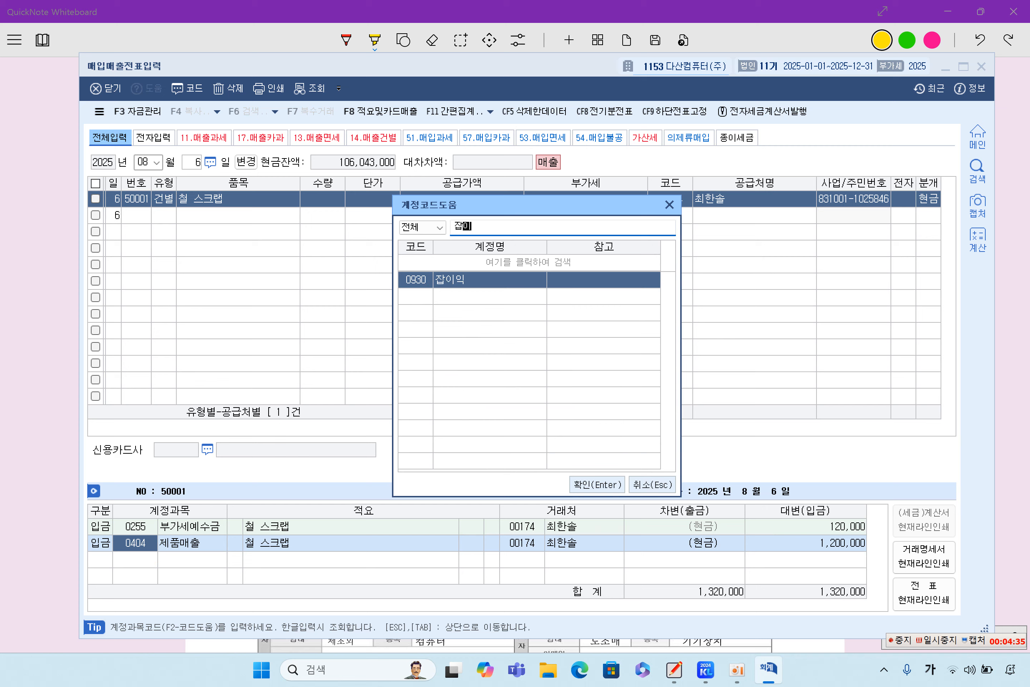
pyautogui.press('Return')
pyautogui.press('Return')
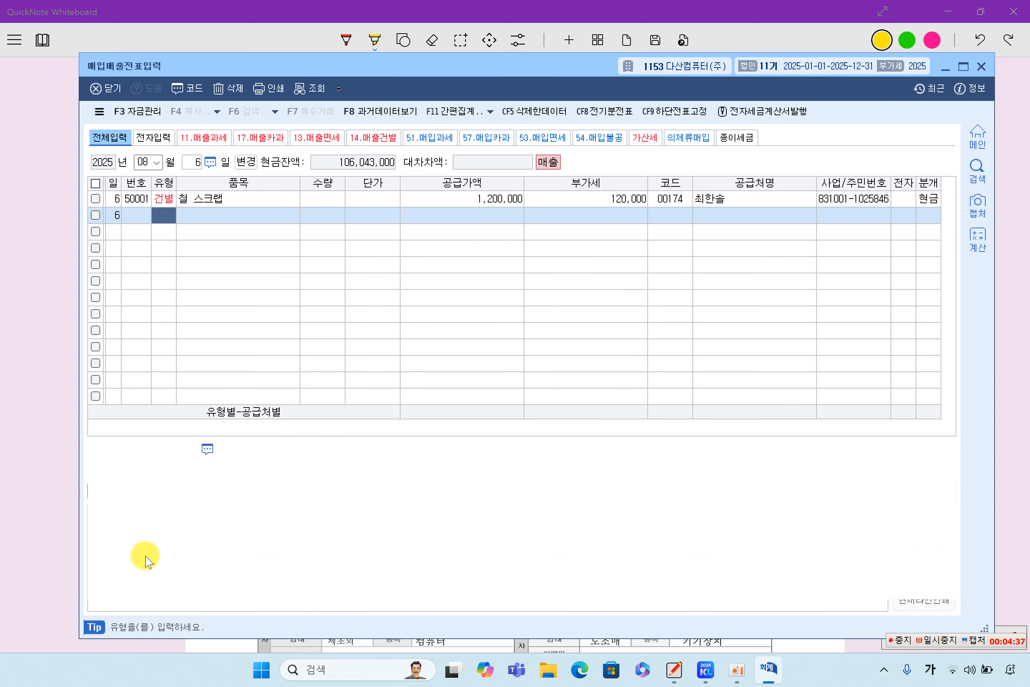
pyautogui.press('Up')
pyautogui.press('Return')
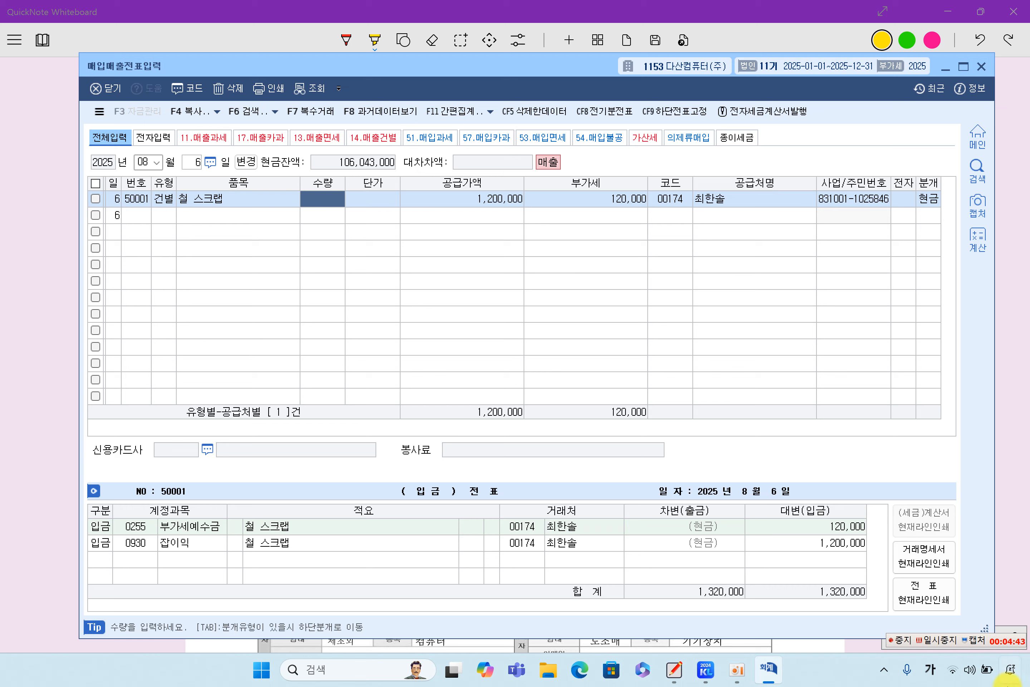
# Step: Return to QuickNote Whiteboard and highlight question [3]'s 내국신용장에 의해 제품을 판매, 전자세금계산서를 발급, and the invoice's blank 세액 cell in yellow
pyautogui.click(937, 642)
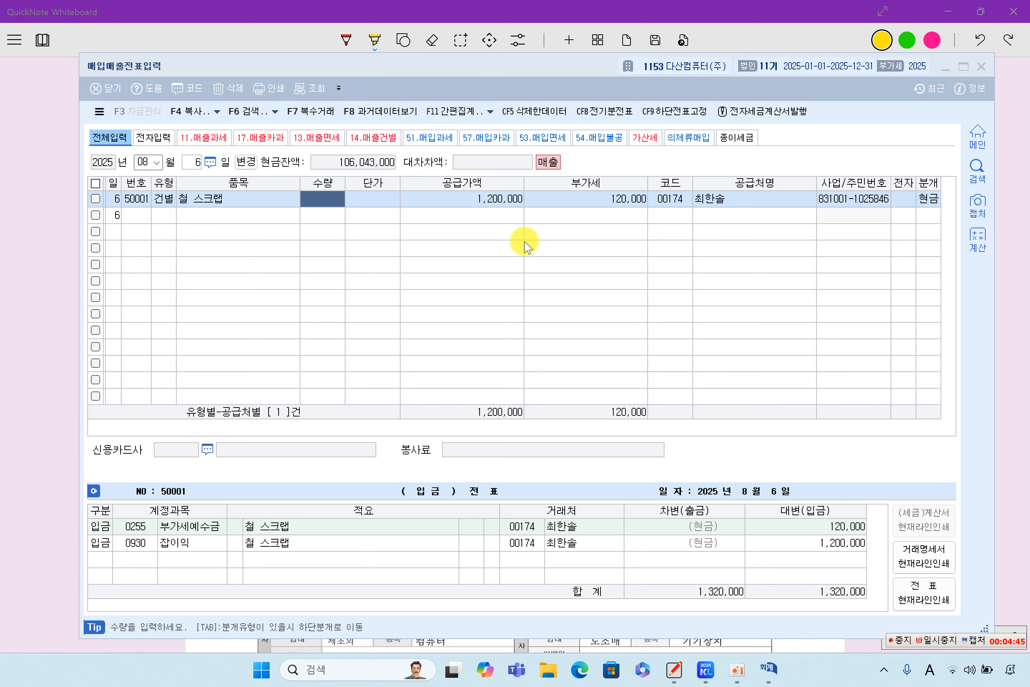
pyautogui.click(1009, 288)
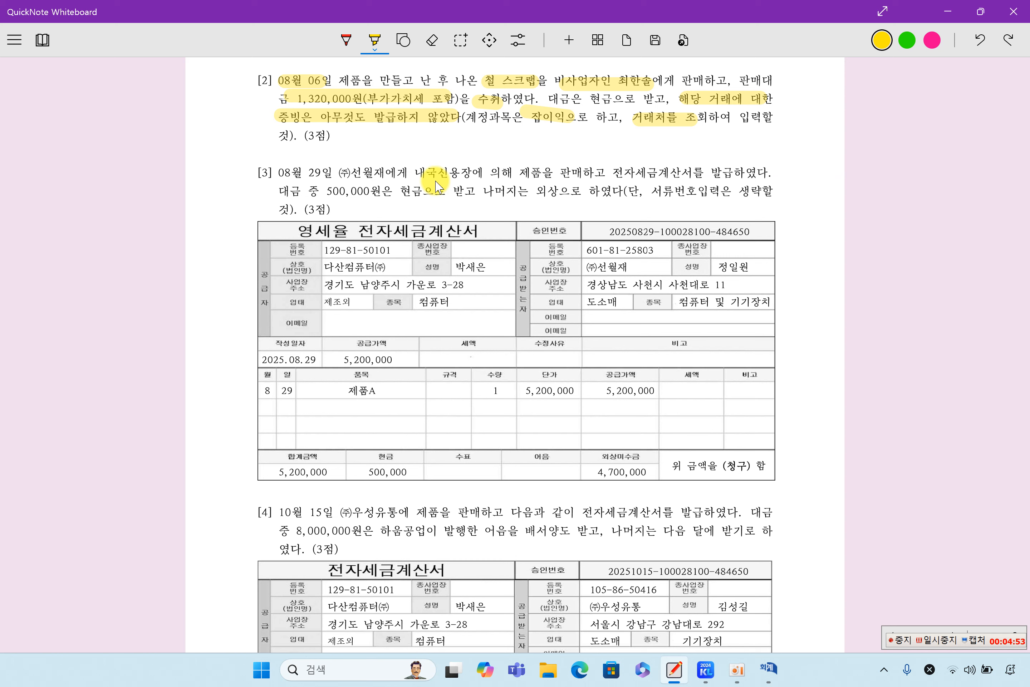
pyautogui.moveTo(411, 177); pyautogui.dragTo(731, 177)
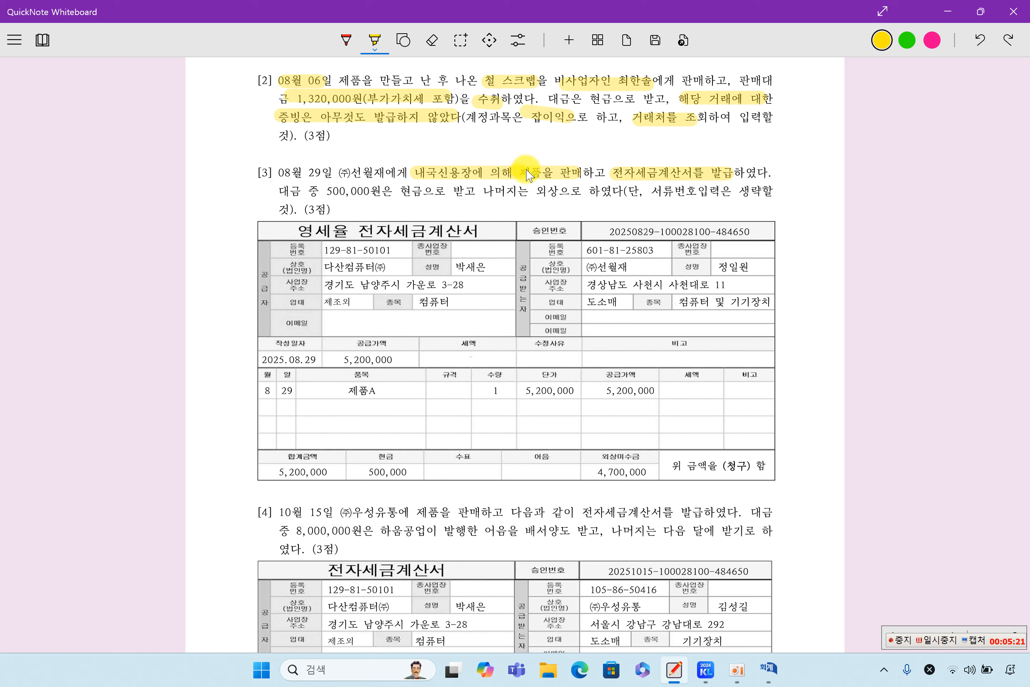
pyautogui.moveTo(510, 165); pyautogui.dragTo(698, 158)
pyautogui.moveTo(660, 389); pyautogui.dragTo(712, 392)
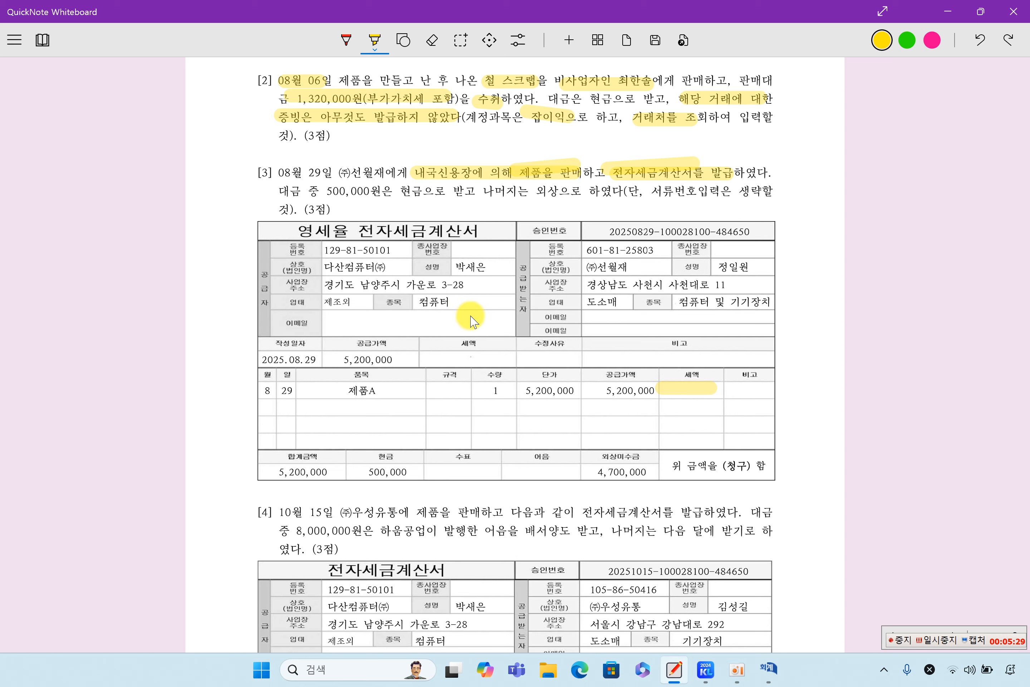
# Step: Highlight 다산컴퓨터㈜ and ㈜선월재 on the invoice, plus 500,000원은 현금, 나머지는 외상 and 서류번호입력 in question [3]
pyautogui.moveTo(325, 266); pyautogui.dragTo(389, 266)
pyautogui.moveTo(585, 266); pyautogui.dragTo(632, 266)
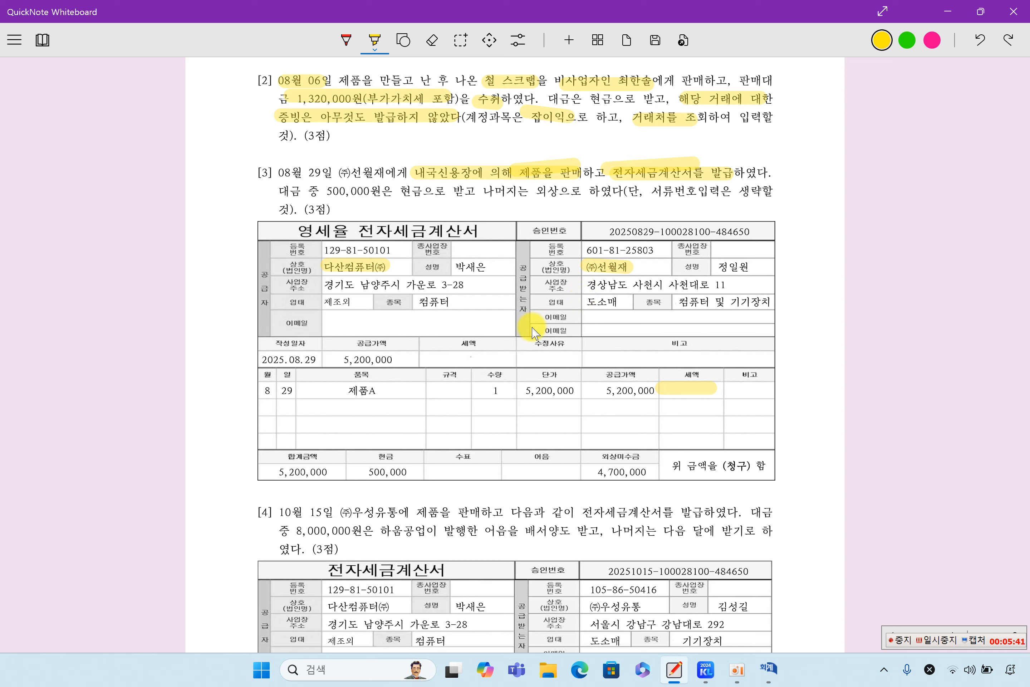
pyautogui.moveTo(325, 191); pyautogui.dragTo(551, 191)
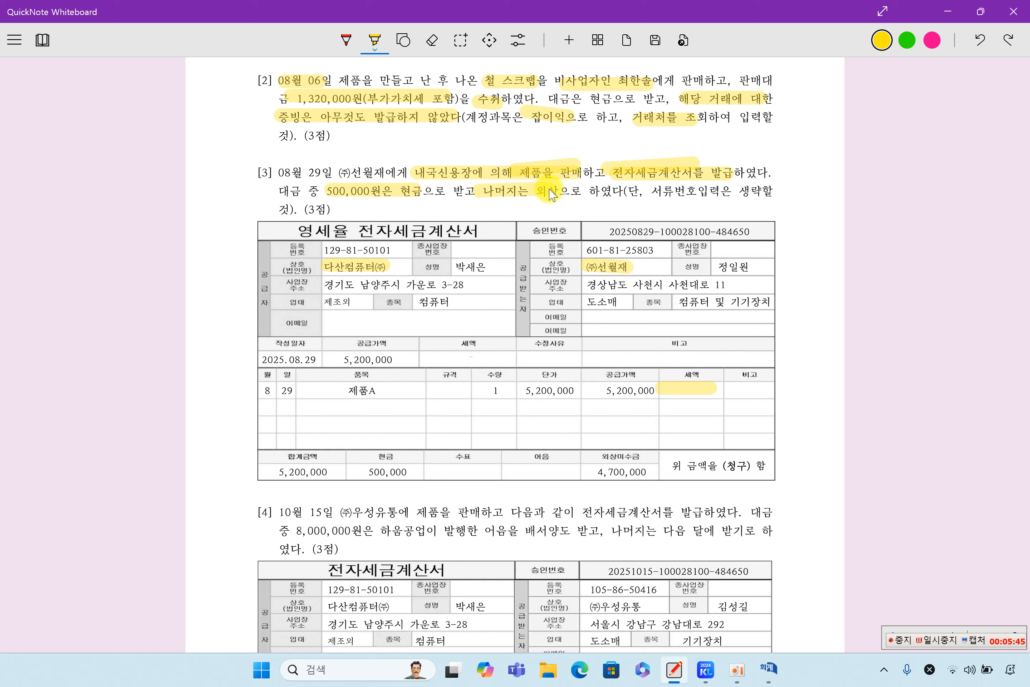
pyautogui.moveTo(658, 194); pyautogui.dragTo(716, 194)
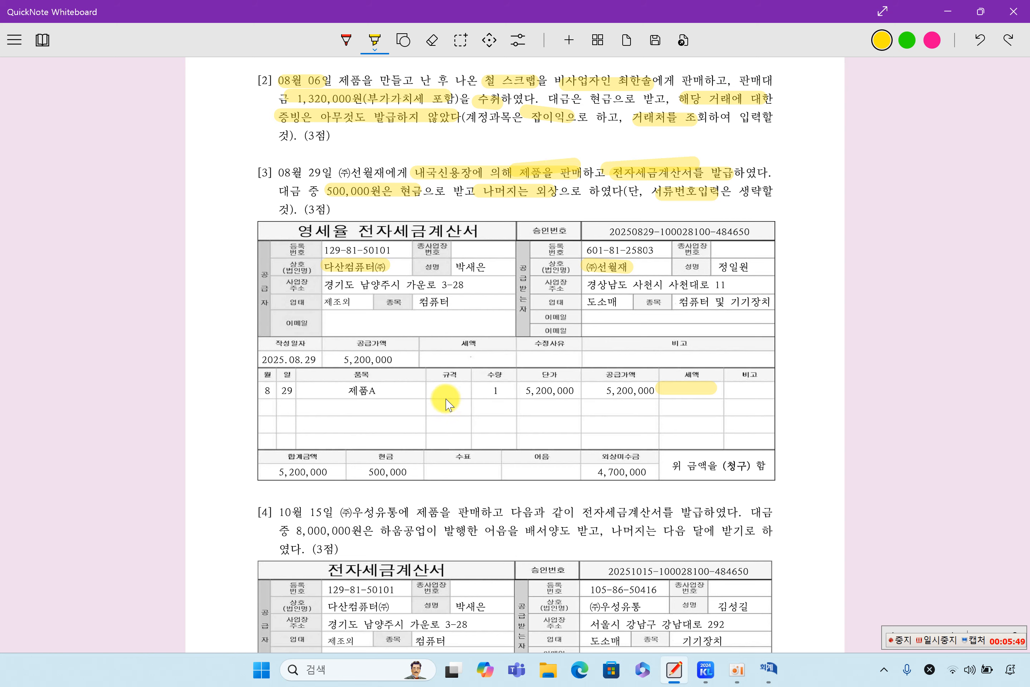
# Step: Switch to the accounting program's 매입매출전표입력 screen, set the date to August 29, and set the line's type to 12 (영세)
pyautogui.click(770, 668)
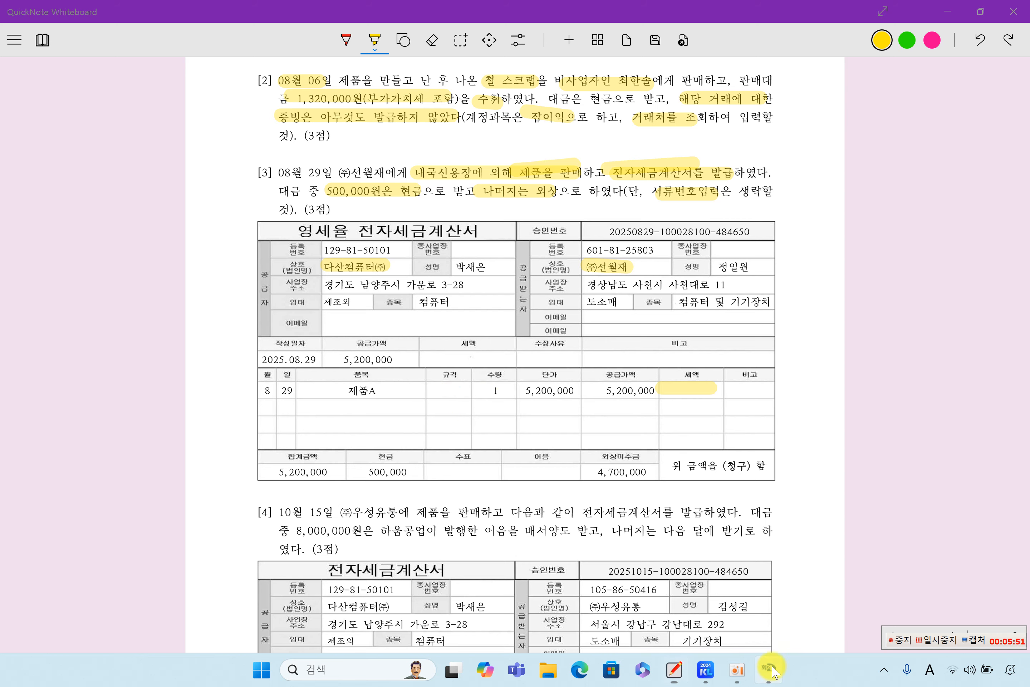
pyautogui.click(146, 160)
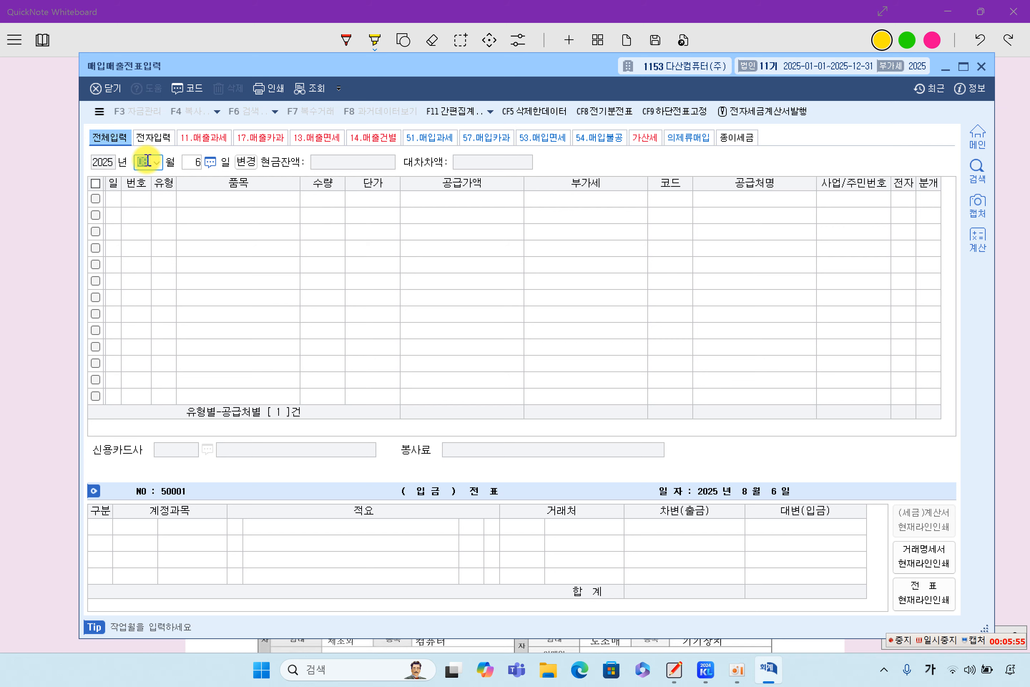
pyautogui.press('Return')
pyautogui.write('29')
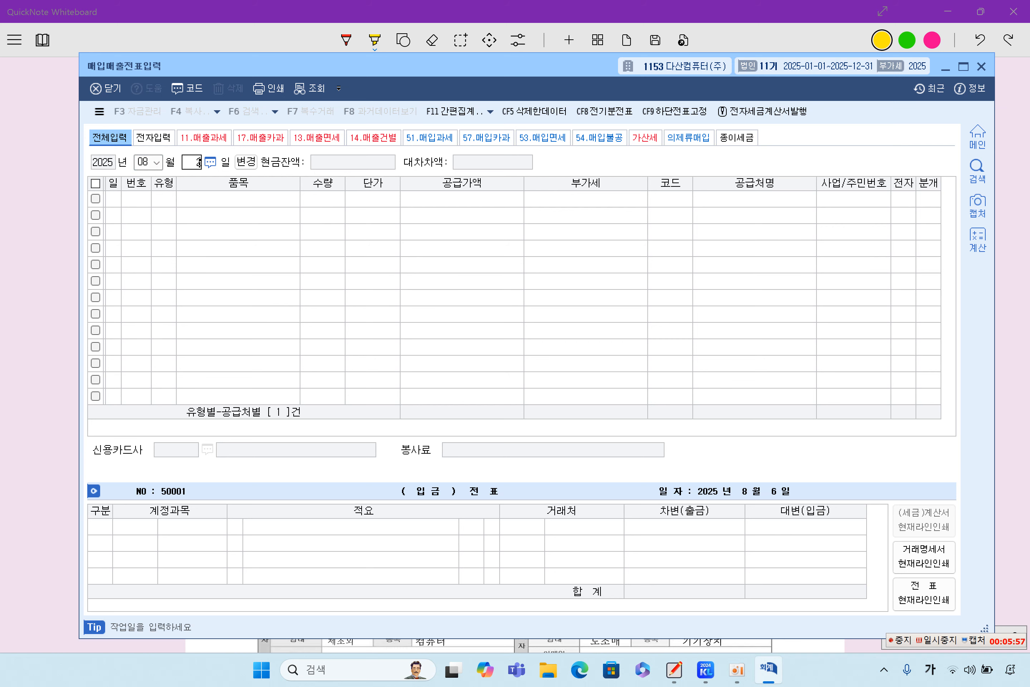
pyautogui.press('Return')
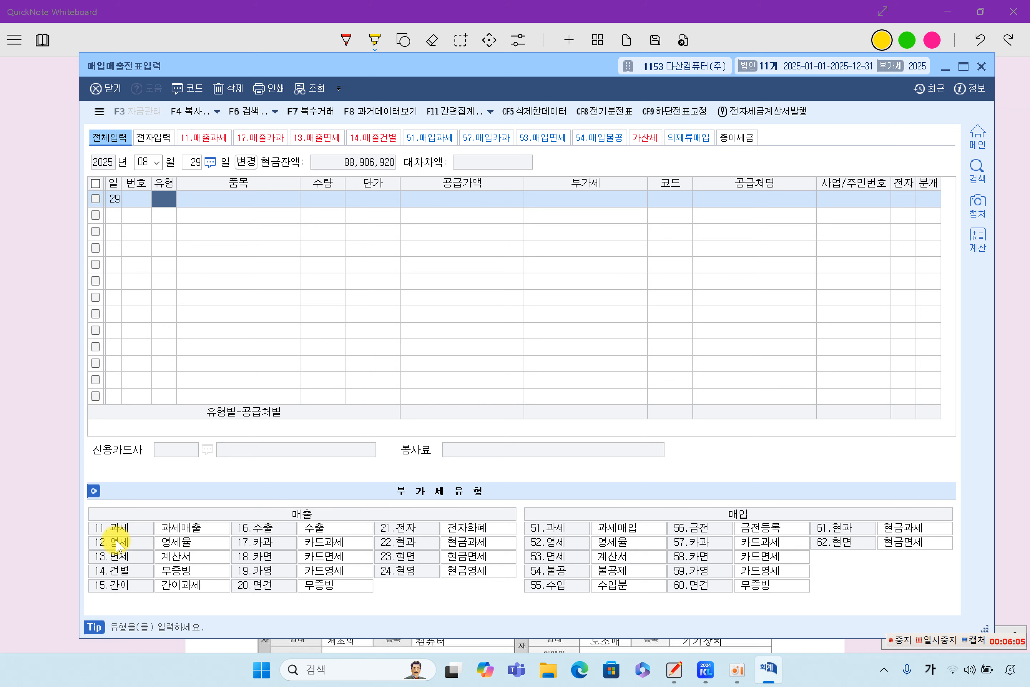
pyautogui.write('12')
pyautogui.press('Return')
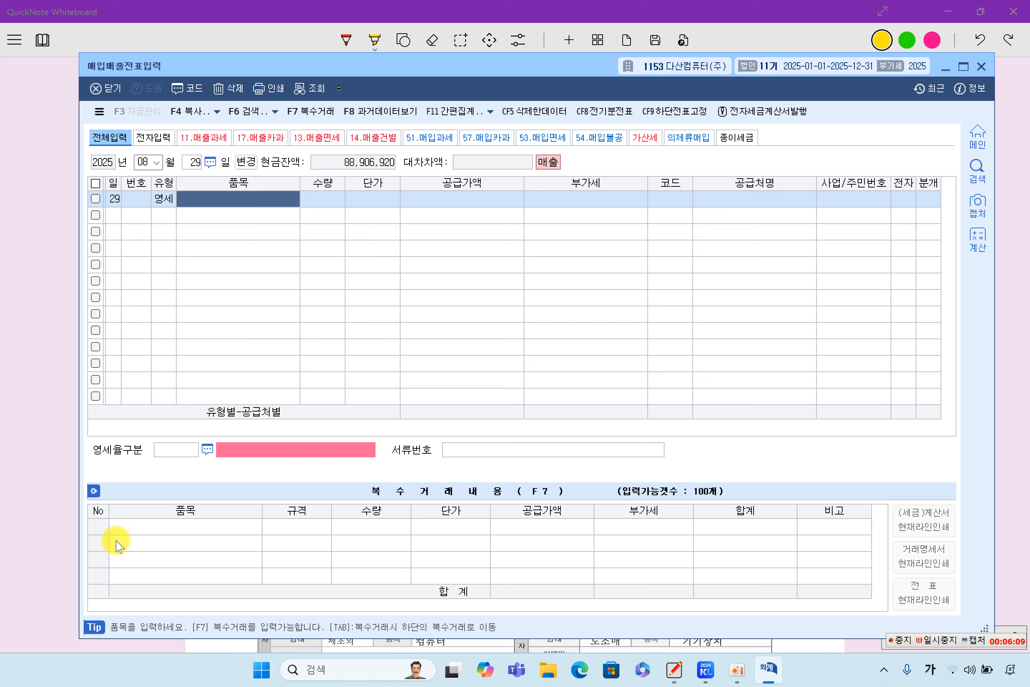
# Step: Enter 제품A as the item name on the August 29 영세 line
pyautogui.write('제')
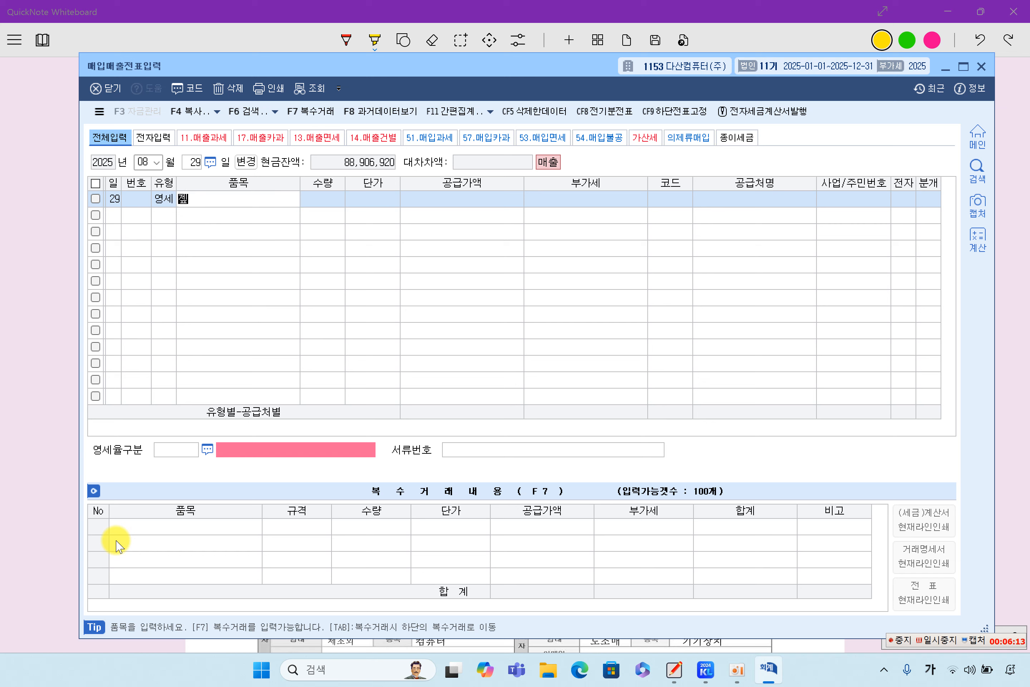
pyautogui.write('품')
pyautogui.press('Hangul')
pyautogui.write('ㅅ')
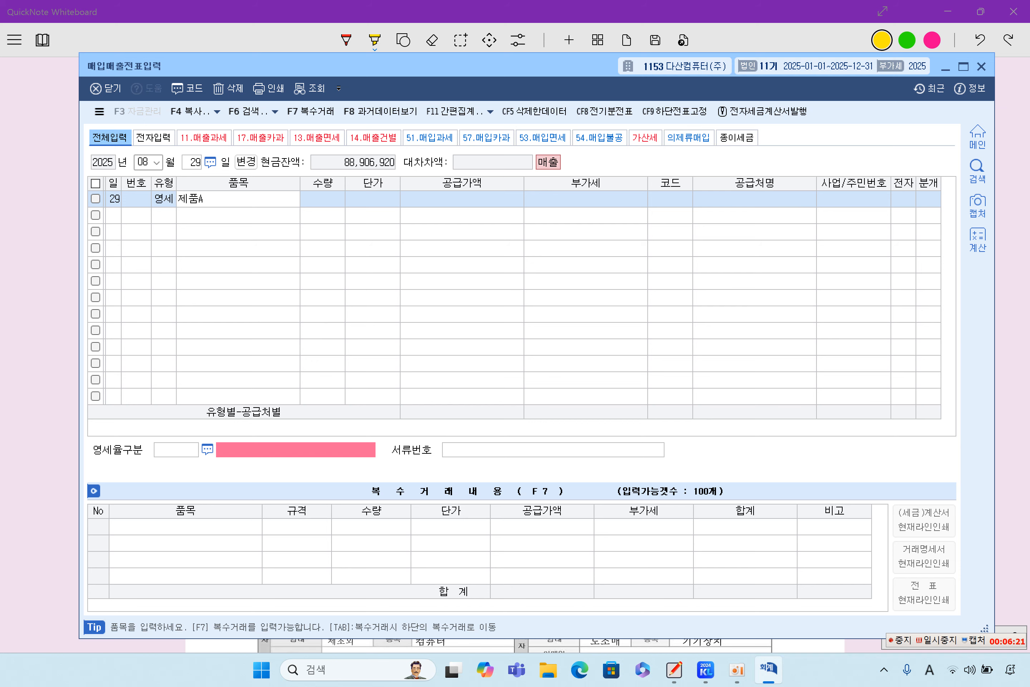
pyautogui.press('Return')
pyautogui.press('Return')
pyautogui.press('Return')
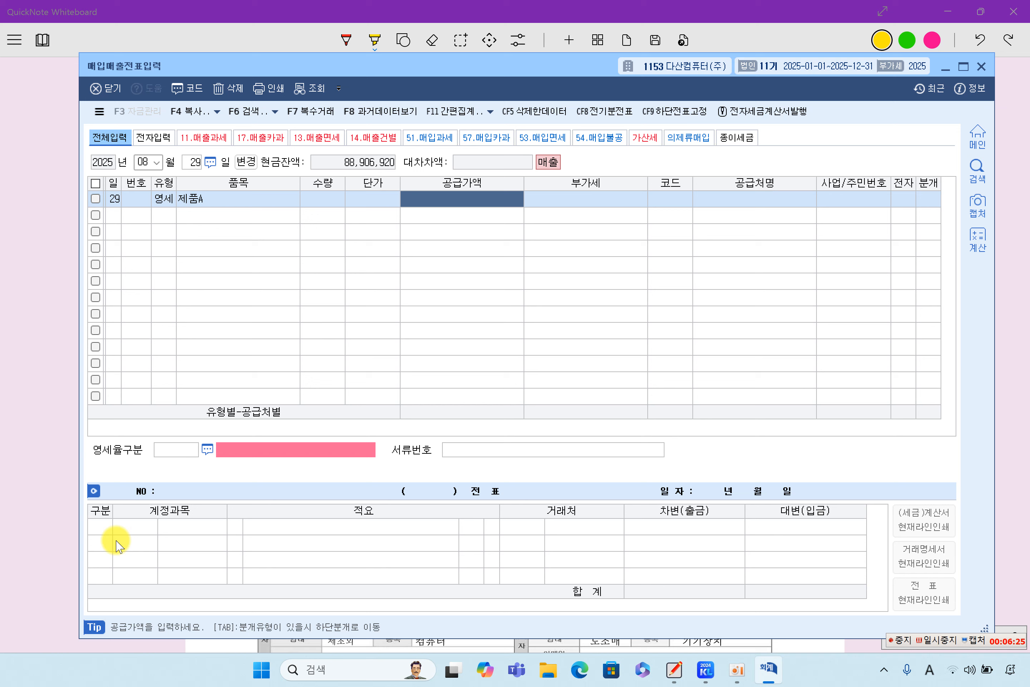
# Step: Set the 제품A line's quantity to 1 and unit price to 5,200,000
pyautogui.press('Left')
pyautogui.press('Left')
pyautogui.press('capslock')
pyautogui.write('1')
pyautogui.press('Return')
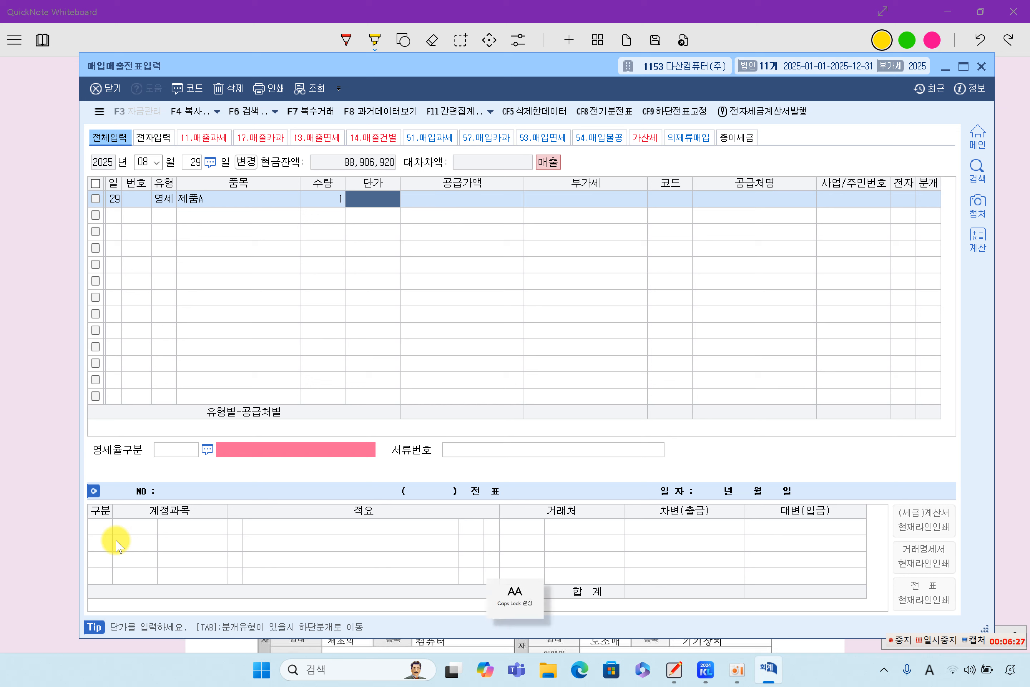
pyautogui.write('5,200,000')
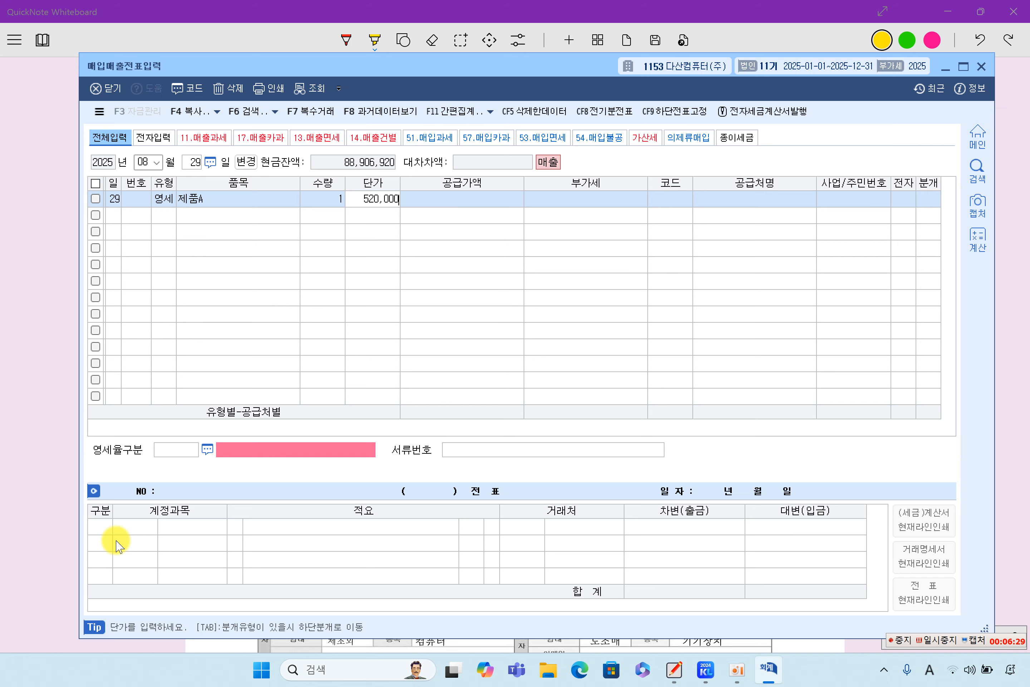
pyautogui.press('Return')
pyautogui.press('Return')
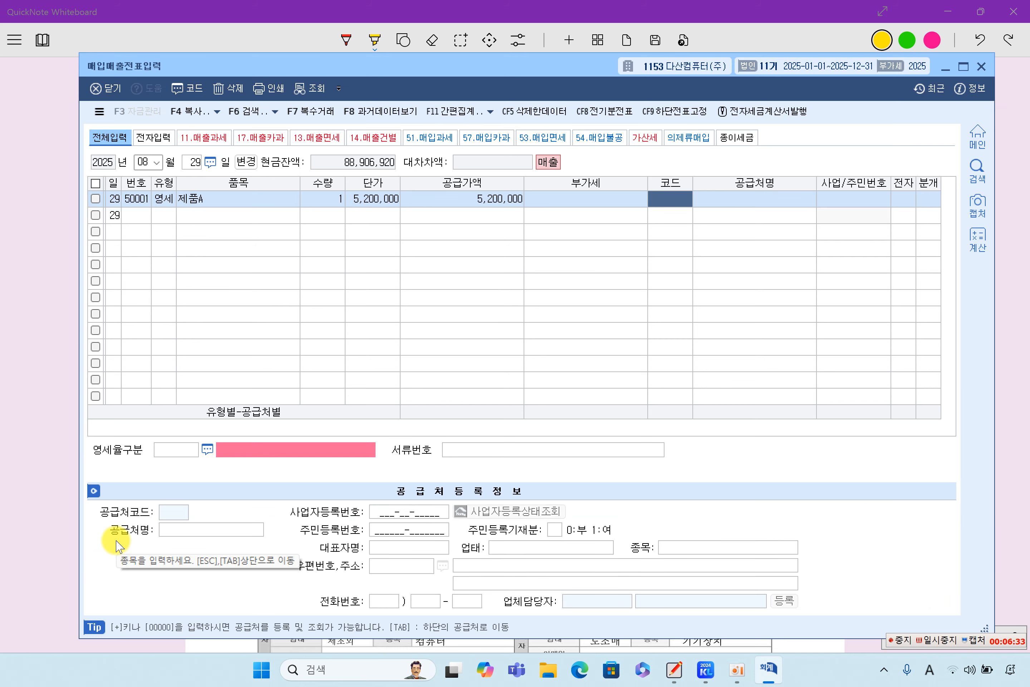
# Step: Search the partner list for 선 and assign (주)선월재 to the 제품A line
pyautogui.press('F2')
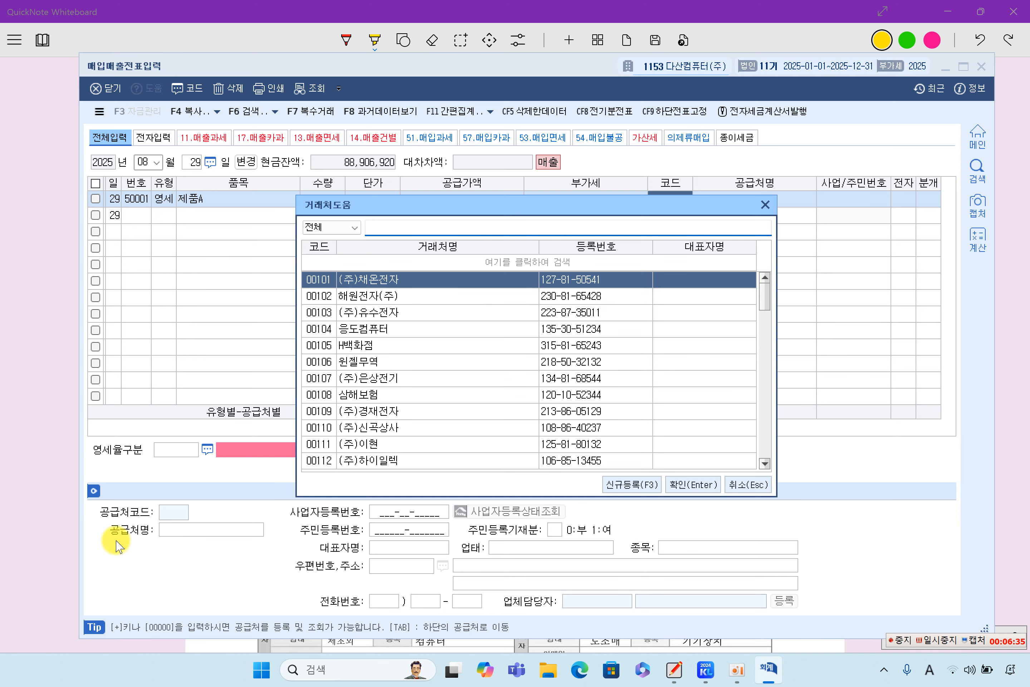
pyautogui.write('TJ')
pyautogui.press('BackSpace')
pyautogui.press('BackSpace')
pyautogui.press('Hangul')
pyautogui.write('서')
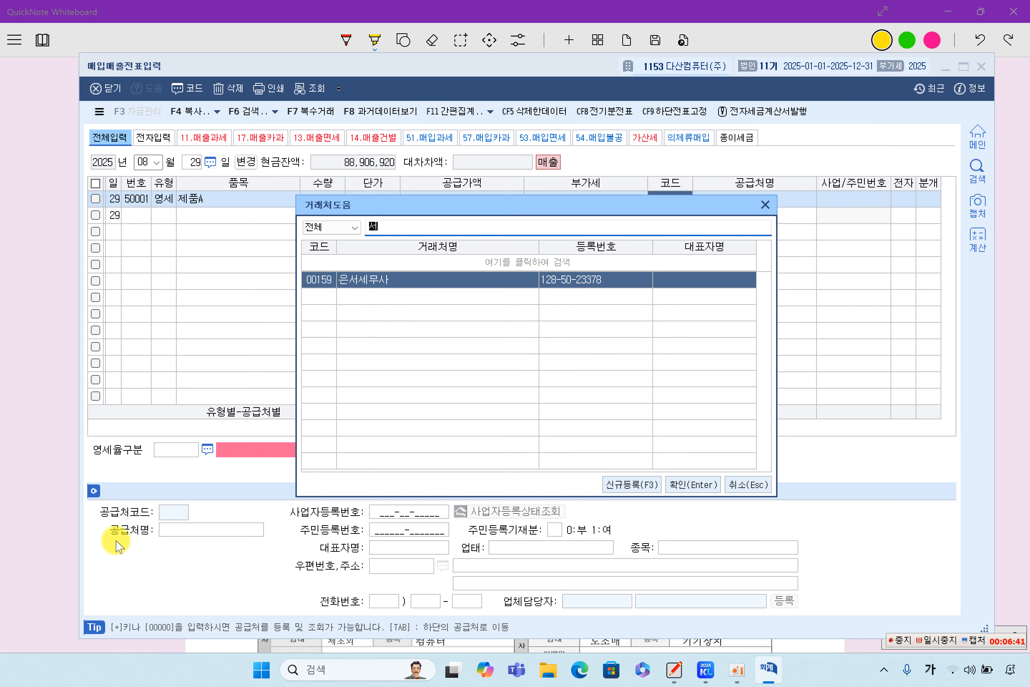
pyautogui.write('ㄴ')
pyautogui.press('Down')
pyautogui.press('Down')
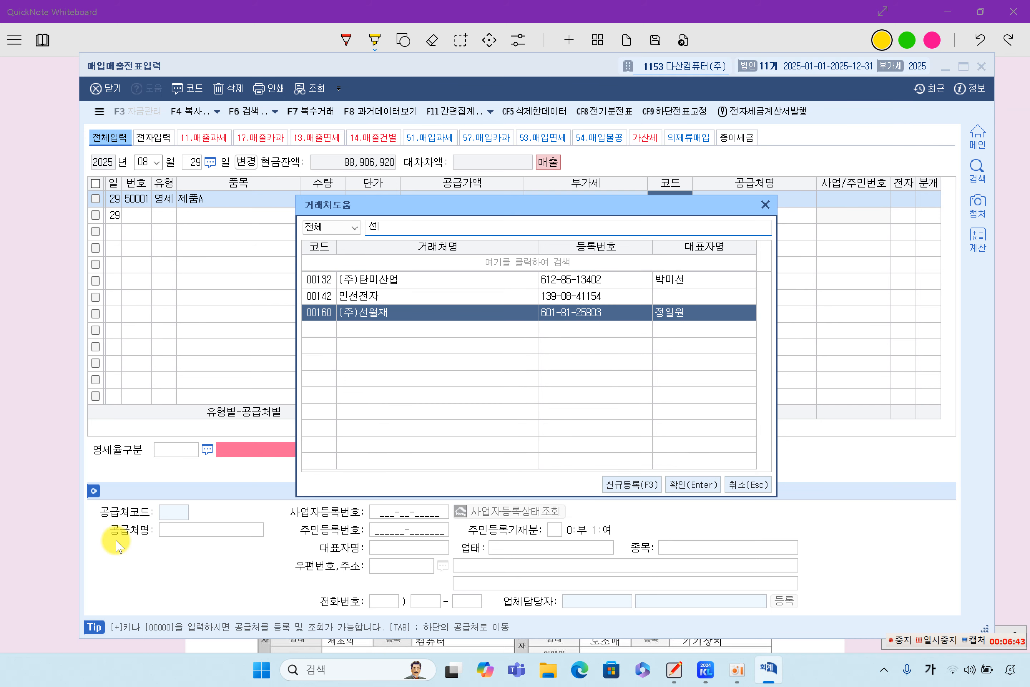
pyautogui.press('Return')
pyautogui.press('Return')
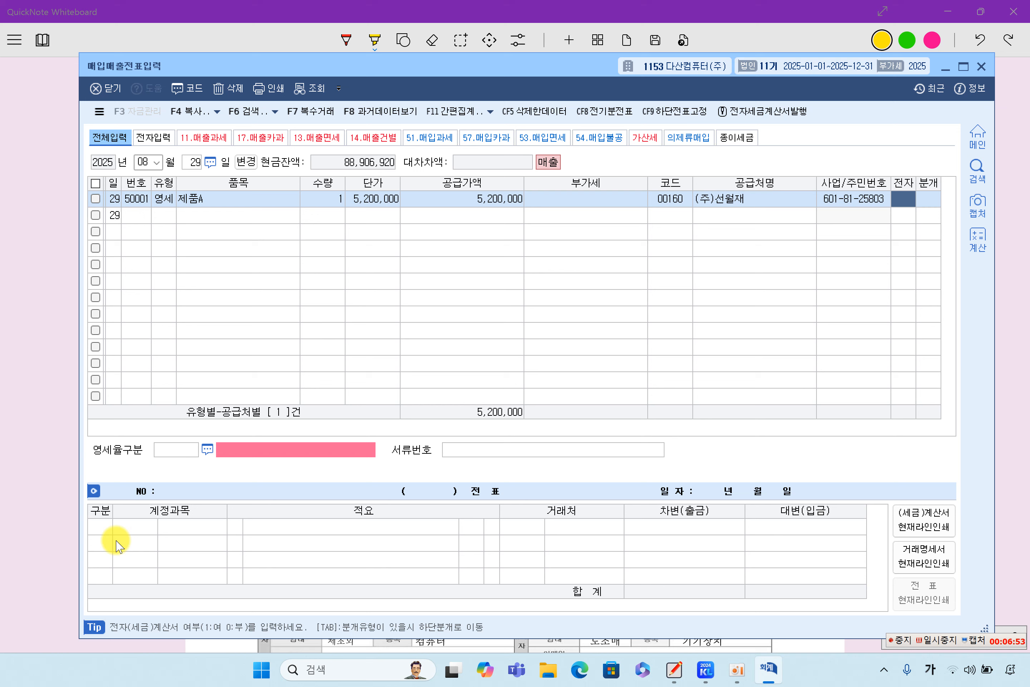
# Step: Mark the 제품A line as electronic (여), set its 영세율구분 to 3 (내국신용장 · 구매확인서), and leave 서류번호 blank
pyautogui.write('1')
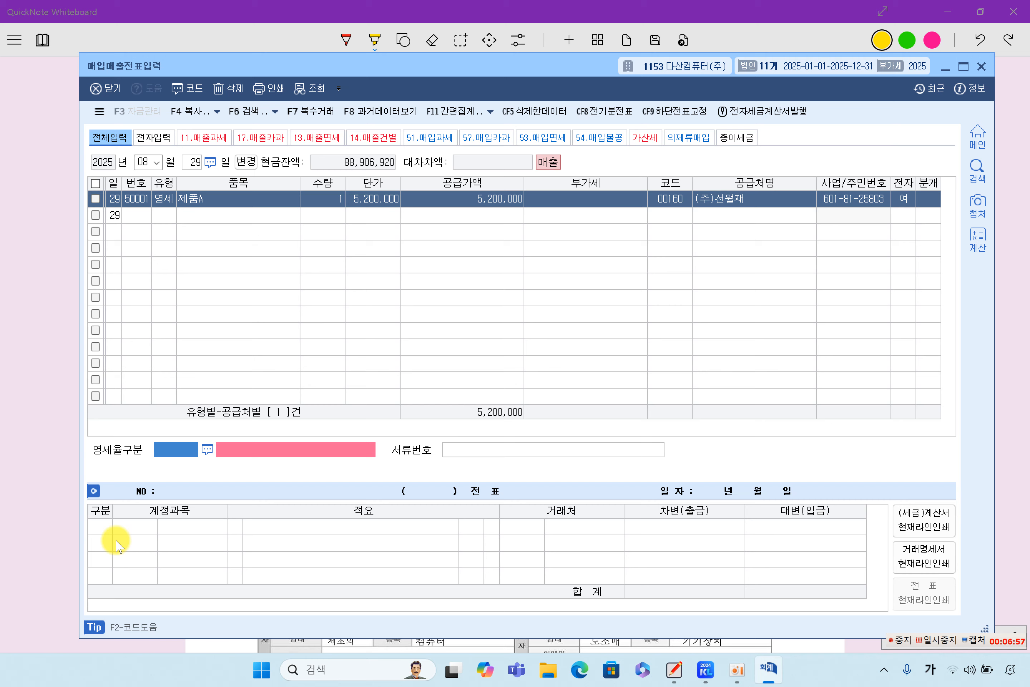
pyautogui.press('F2')
pyautogui.press('Down')
pyautogui.press('Down')
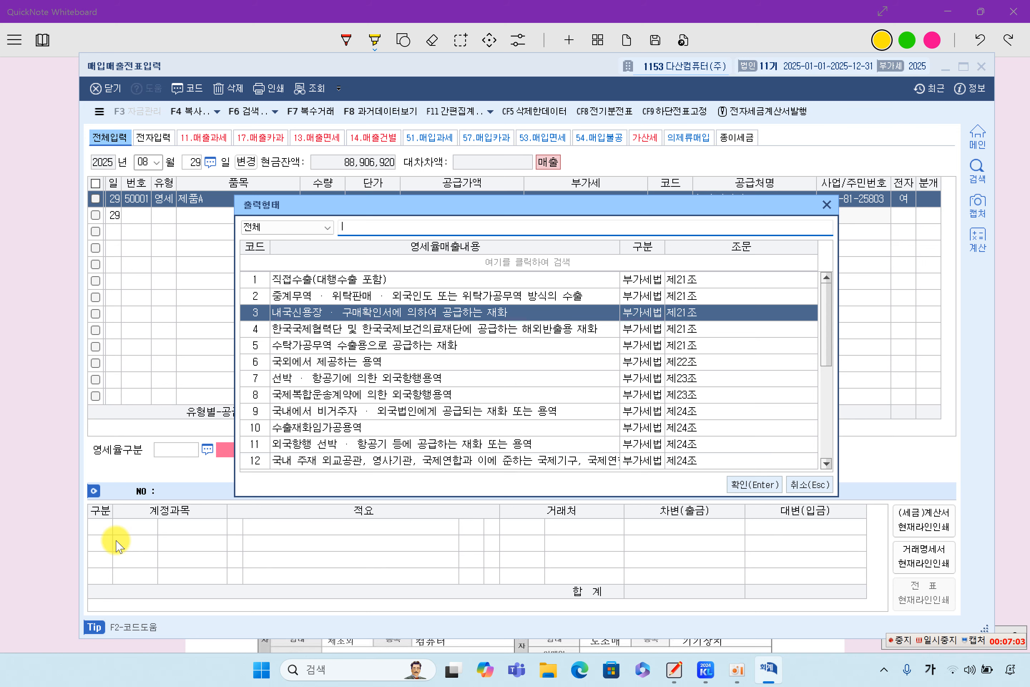
pyautogui.press('Return')
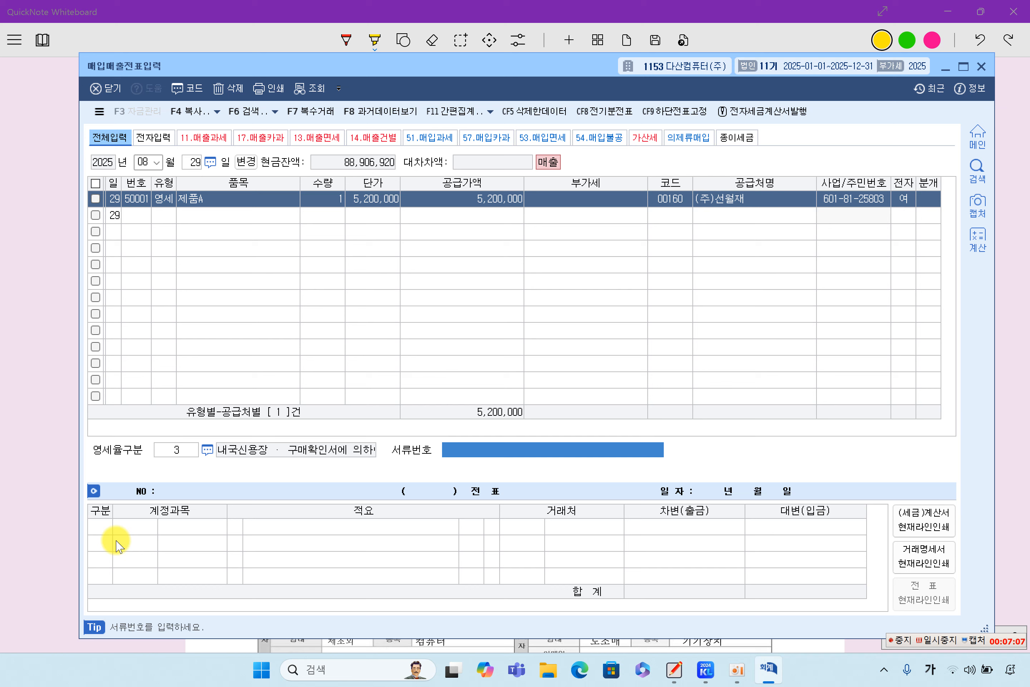
pyautogui.press('Return')
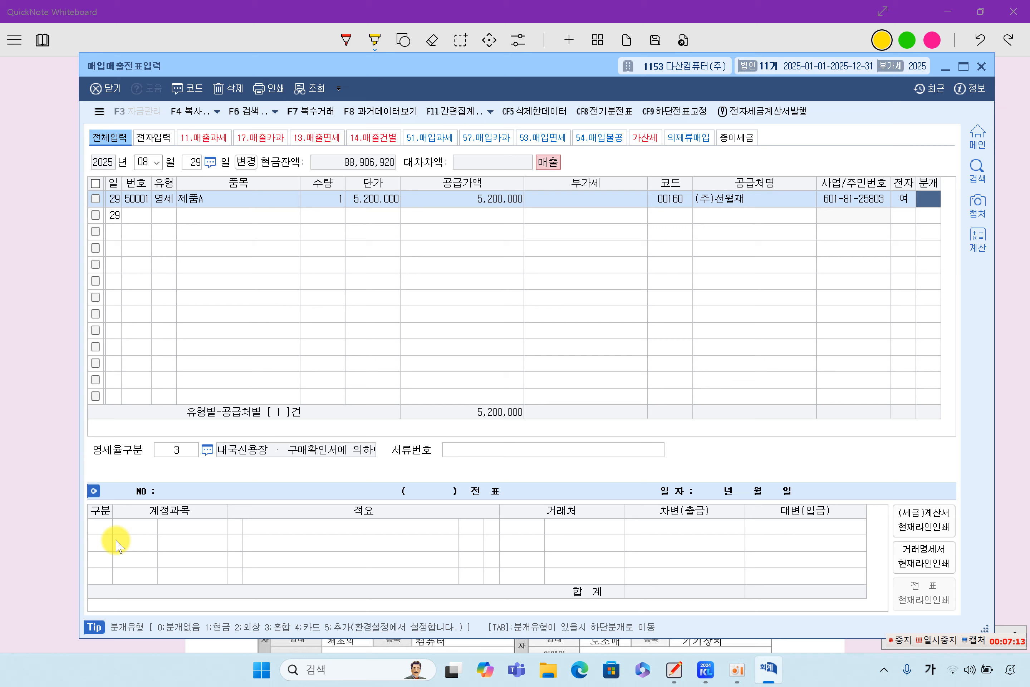
# Step: Set the 제품A line's journal type to 3 (혼합) and accept the 제품매출 credit line as is
pyautogui.write('3')
pyautogui.press('Return')
pyautogui.press('Return')
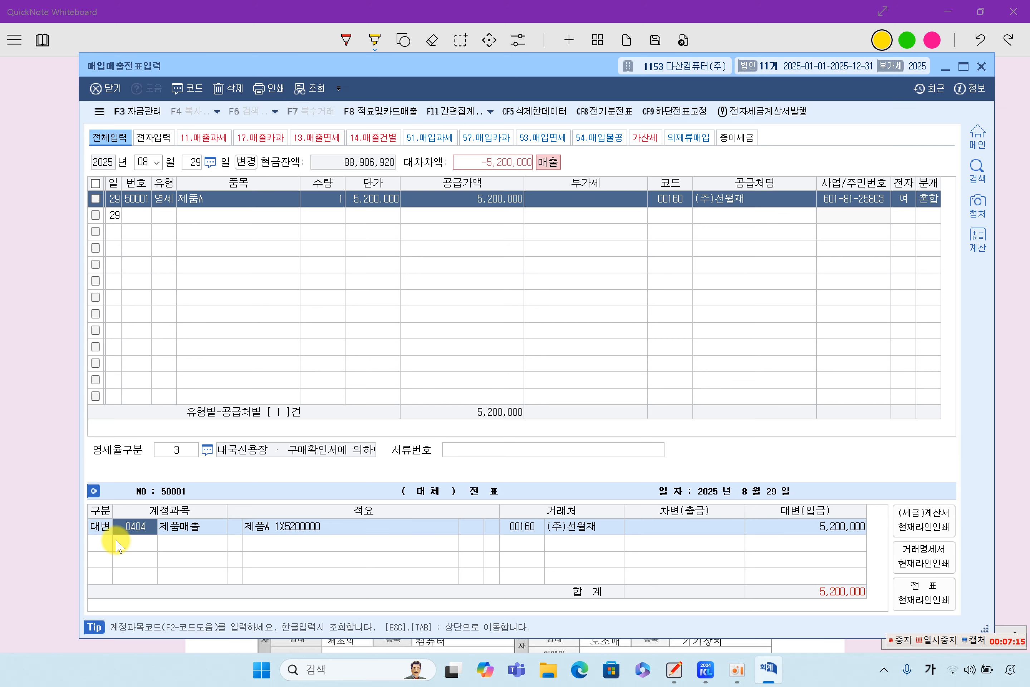
pyautogui.press('Return')
pyautogui.press('Return')
pyautogui.press('Return')
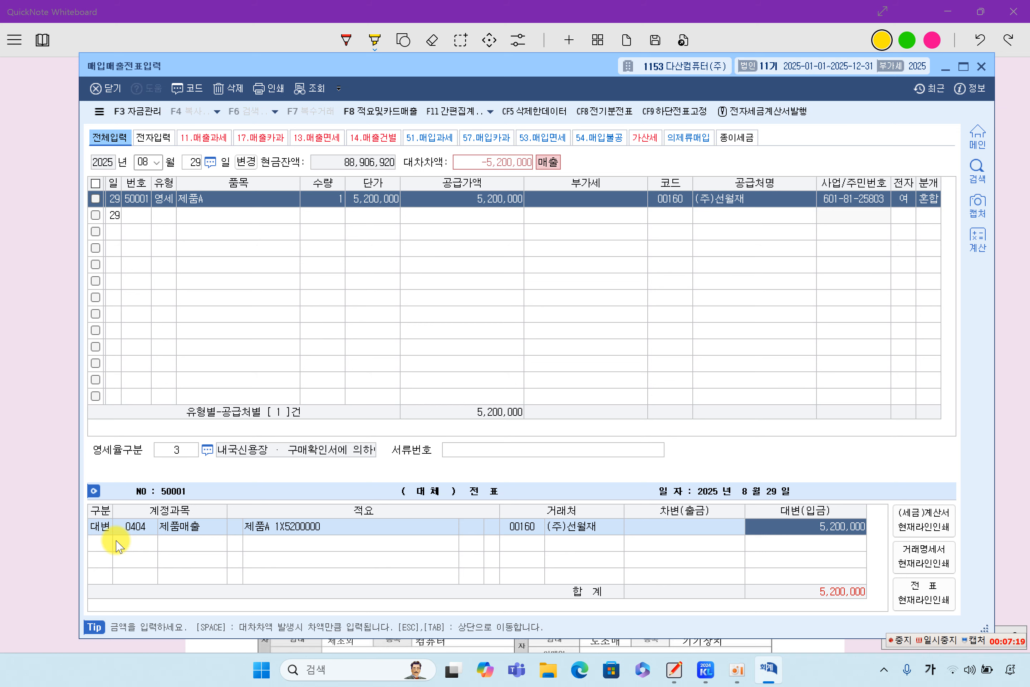
pyautogui.press('Return')
pyautogui.press('Up')
pyautogui.press('Return')
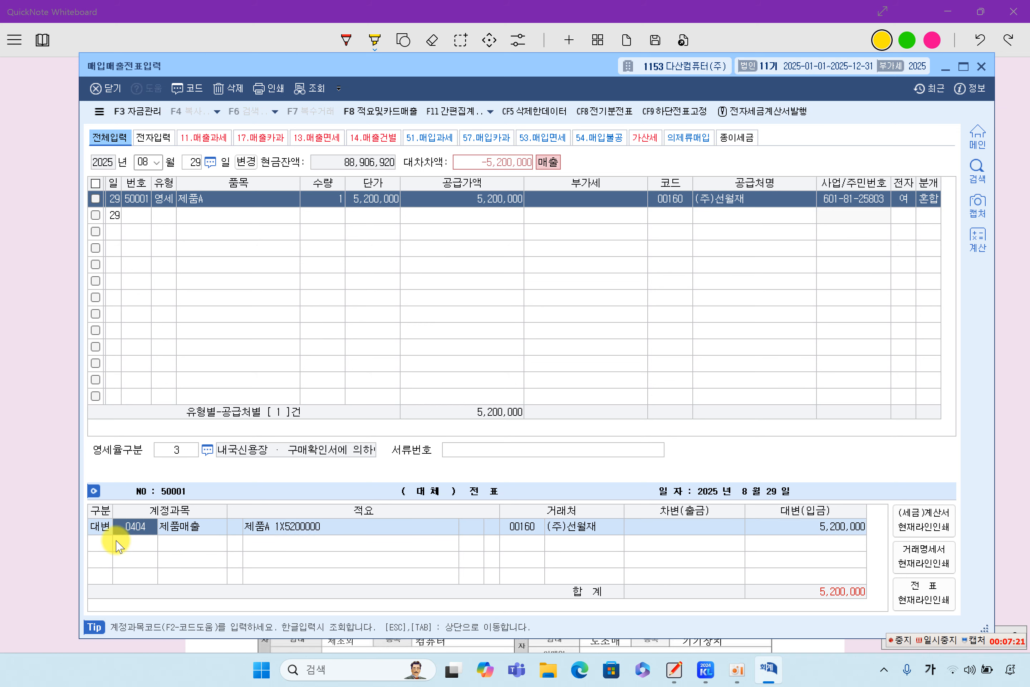
pyautogui.press('Return')
pyautogui.press('Return')
pyautogui.press('Return')
pyautogui.press('Return')
# Step: Add a 차변 journal line for account 101 (현금) with an amount of 500,000
pyautogui.write('3')
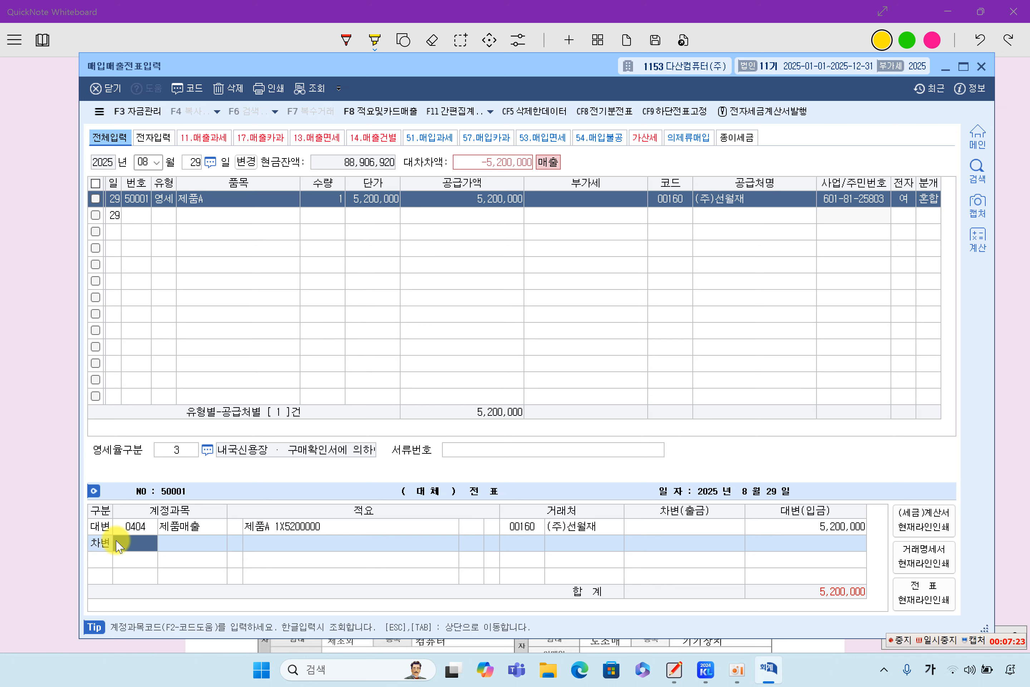
pyautogui.write('101')
pyautogui.press('Return')
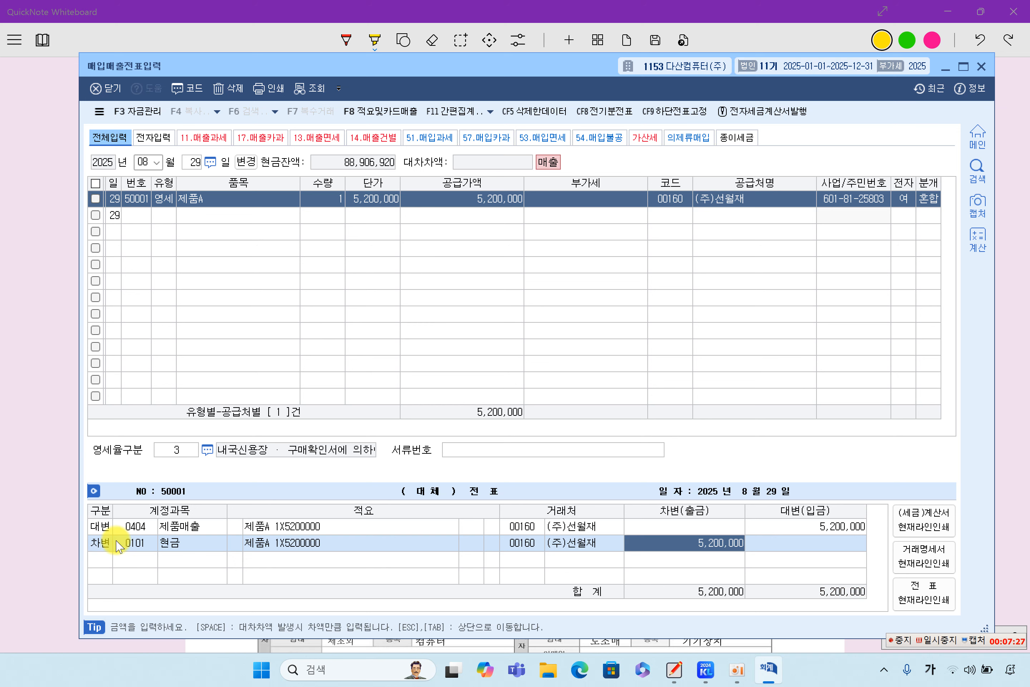
pyautogui.write('500000')
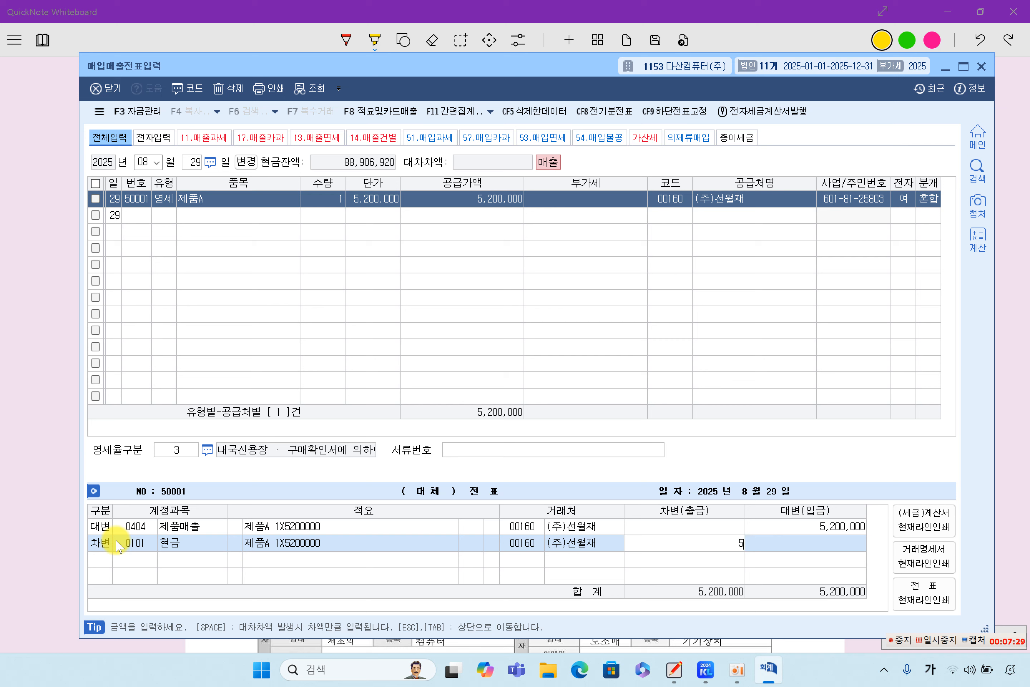
pyautogui.press('Return')
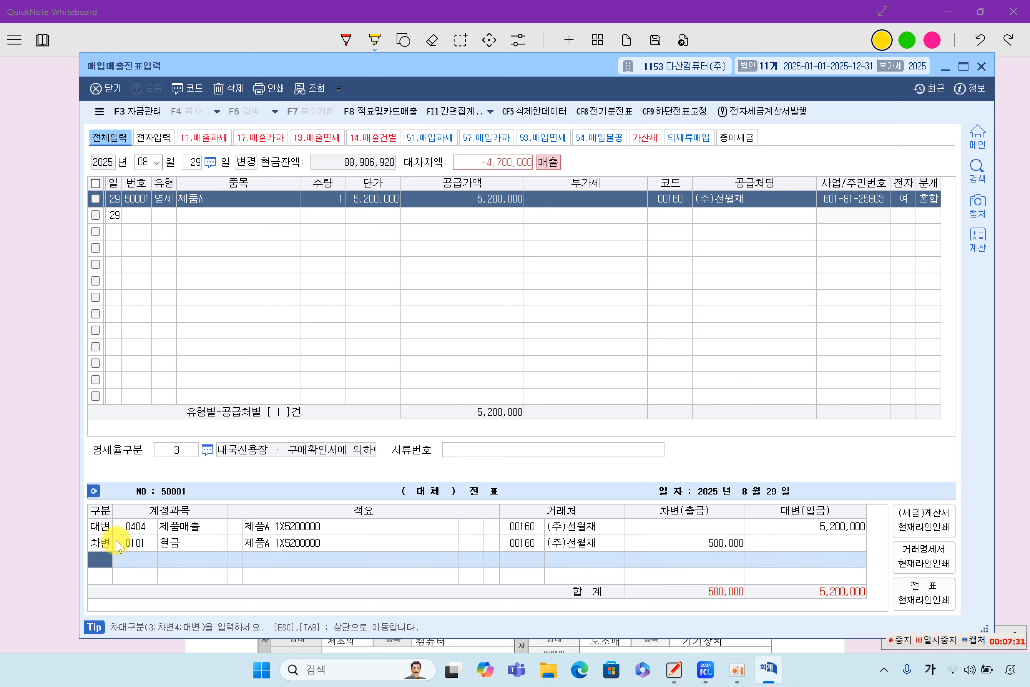
# Step: Add a 차변 journal line for account 108 (외상매출금) covering the remaining 4,700,000, and return to the 제품A line
pyautogui.write('3')
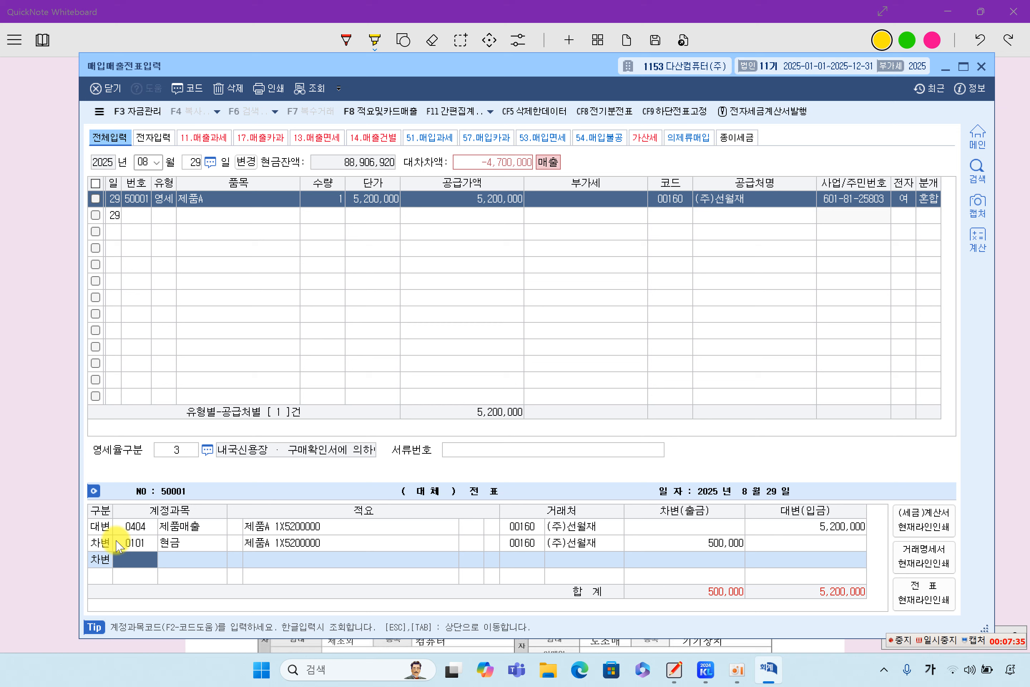
pyautogui.write('108')
pyautogui.press('Return')
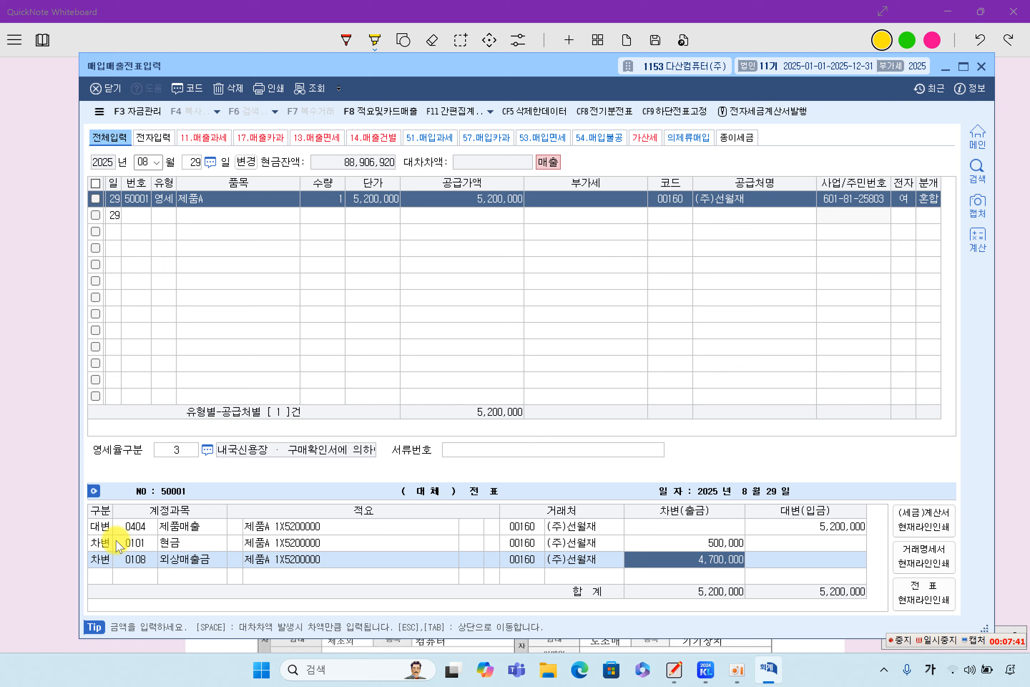
pyautogui.press('Tab')
pyautogui.press('Return')
pyautogui.press('Return')
pyautogui.press('Return')
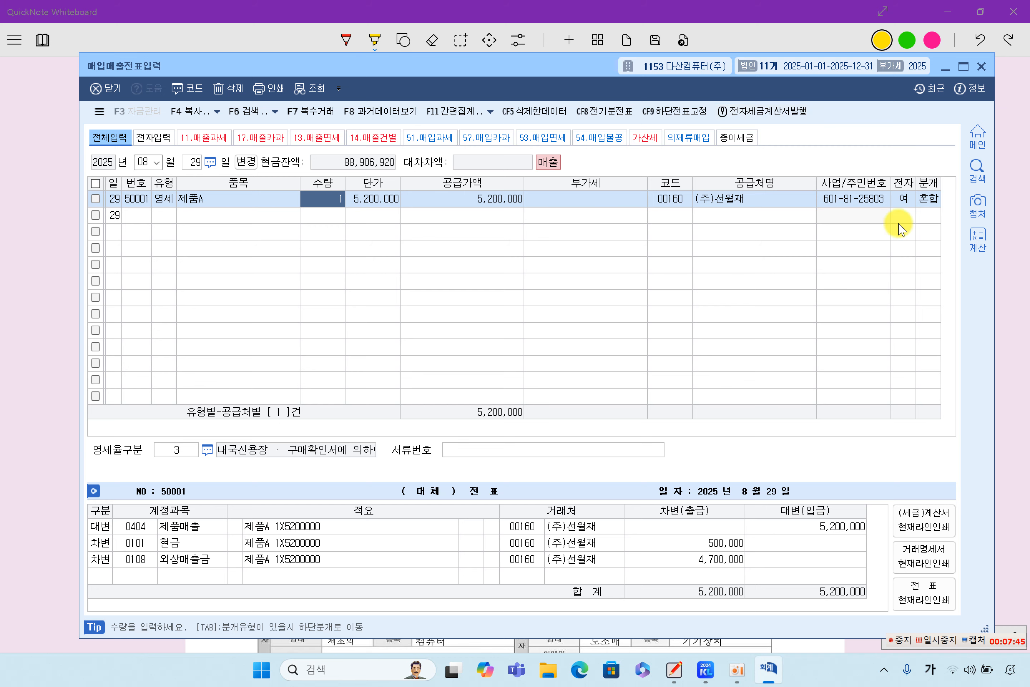
# Step: Return to QuickNote Whiteboard and highlight question [4]'s ㈜우성유통, 제품을 판매, 8,000,000원 and 하움공업이 발행한 어음을 배서양도 받고, plus both company names on its invoice
pyautogui.hotkey('alt', 'Tab')
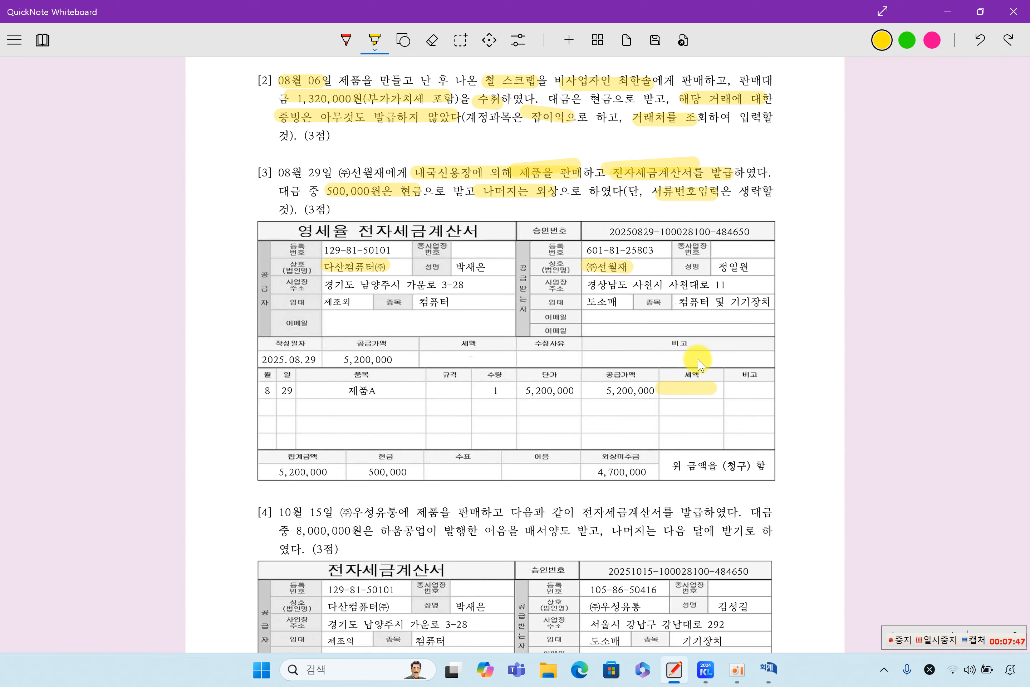
pyautogui.scroll(-8, 694, 365)
pyautogui.scroll(4, 696, 363)
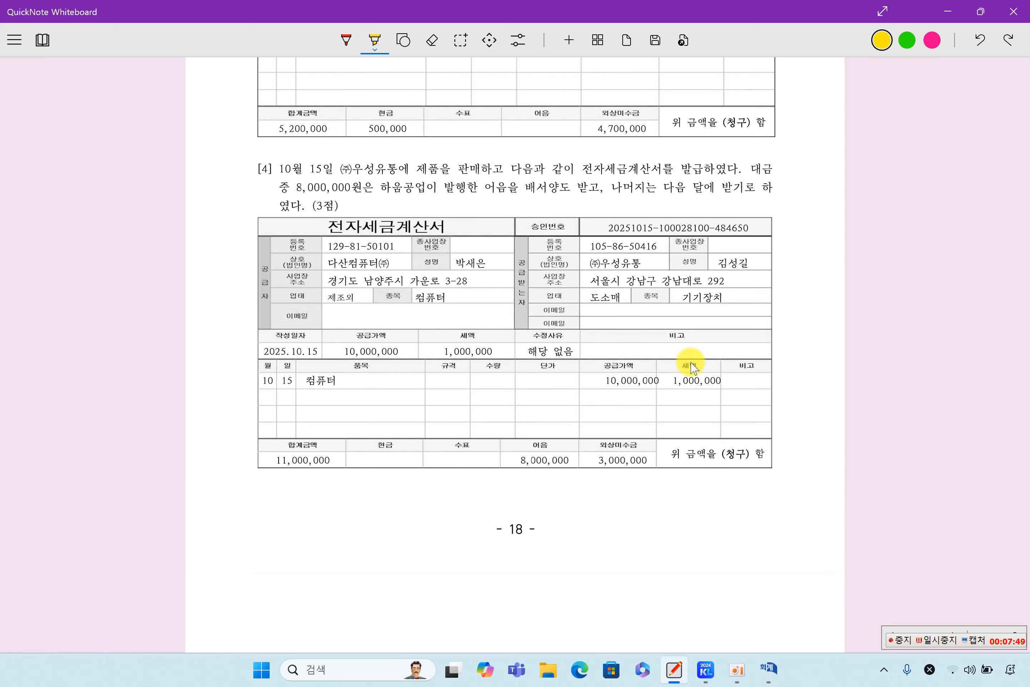
pyautogui.scroll(2, 660, 288)
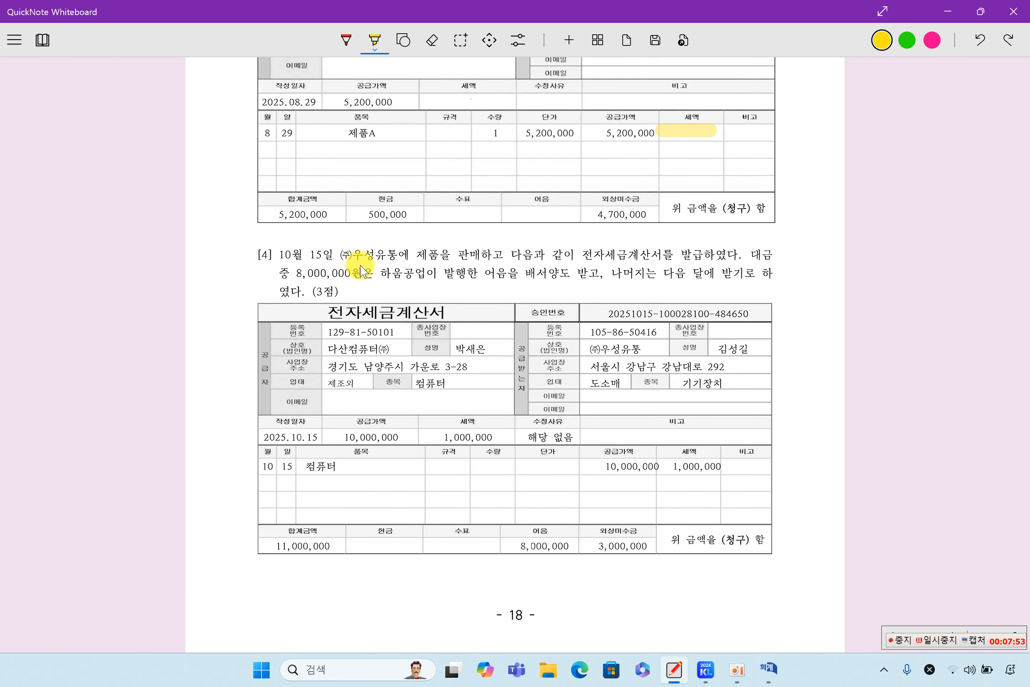
pyautogui.moveTo(342, 255); pyautogui.dragTo(490, 256)
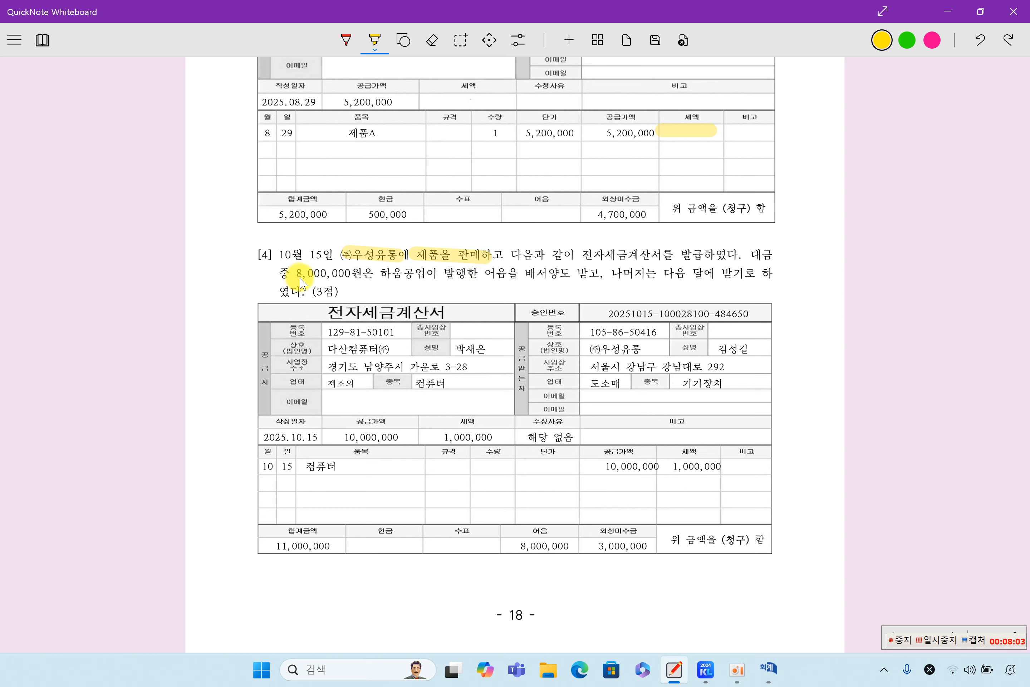
pyautogui.moveTo(297, 272); pyautogui.dragTo(594, 281)
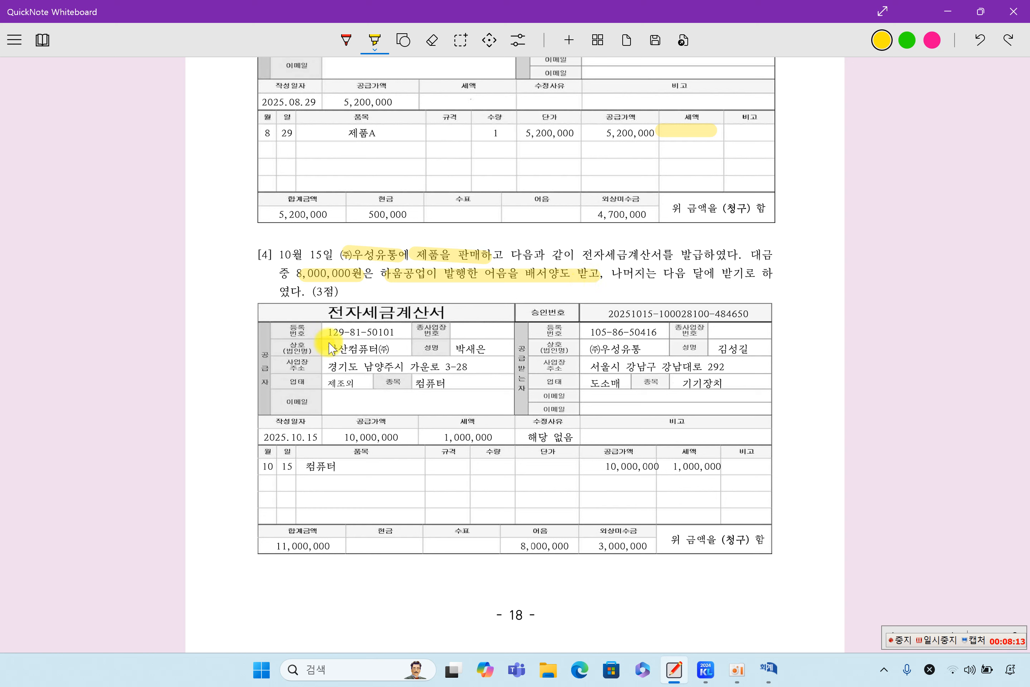
pyautogui.moveTo(587, 350); pyautogui.dragTo(643, 350)
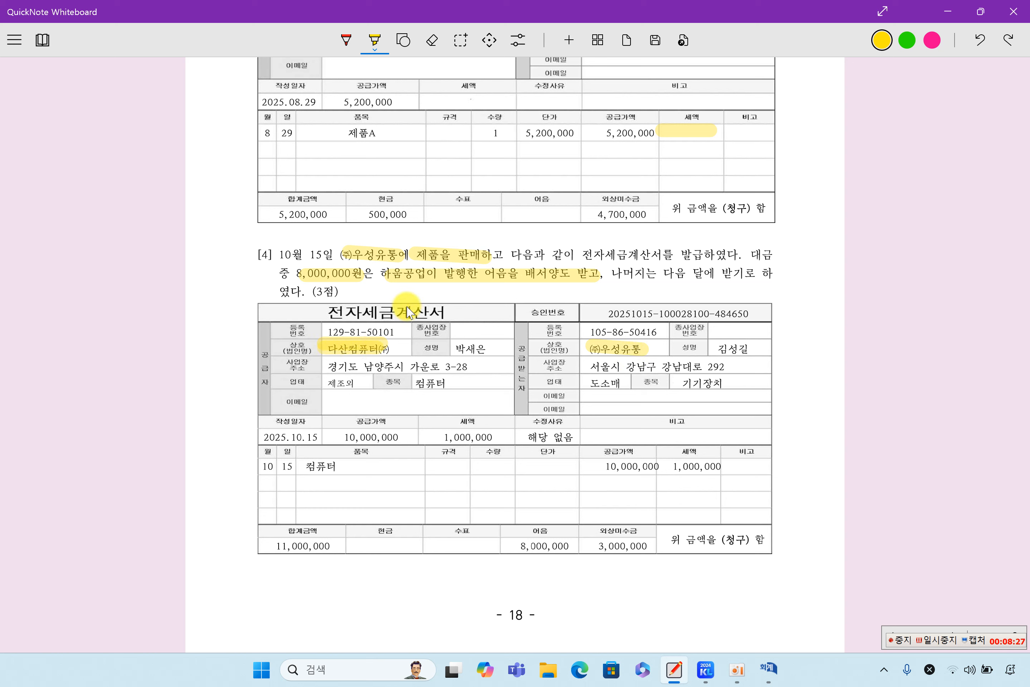
# Step: Highlight 하움공업 in question [4], switch to the accounting program's 매입매출전표입력 window and set the entry date to month 10, day 15
pyautogui.moveTo(377, 274); pyautogui.dragTo(425, 275)
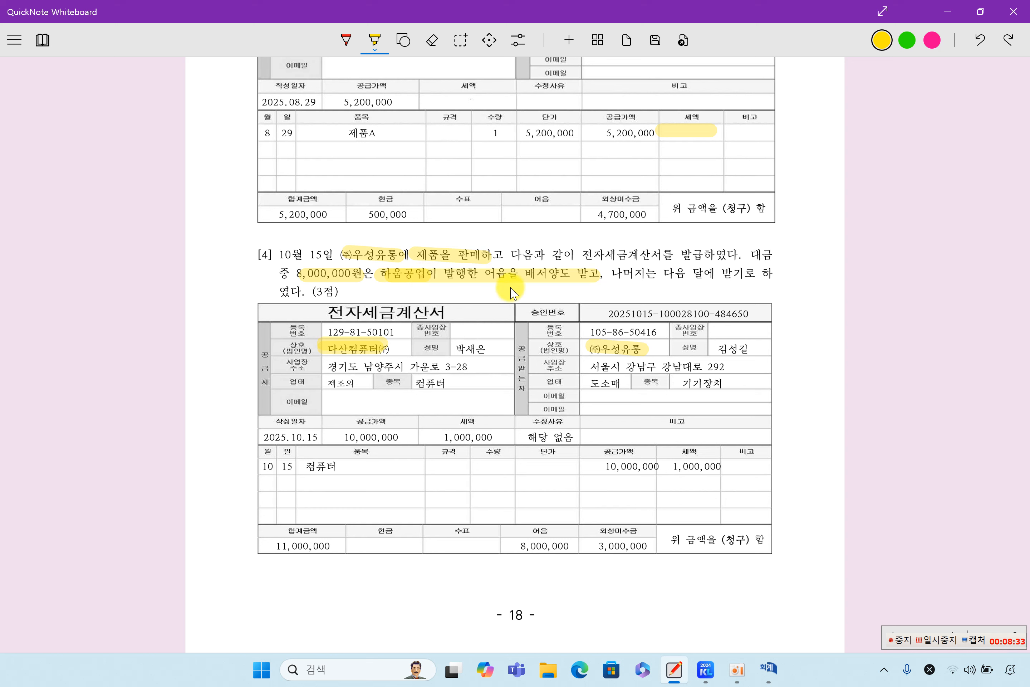
pyautogui.click(769, 668)
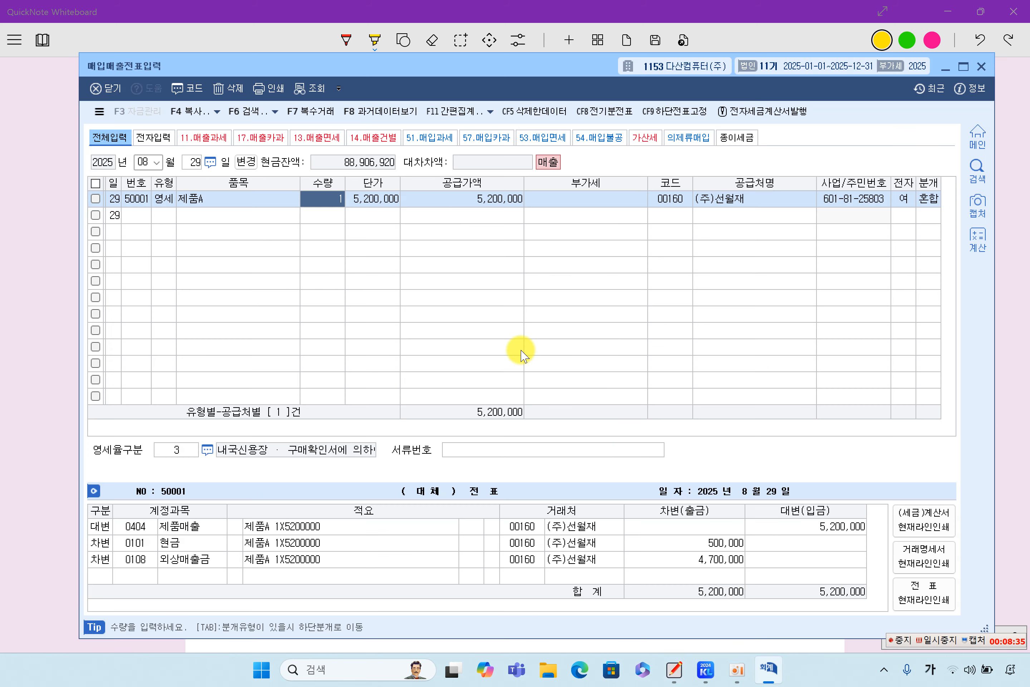
pyautogui.click(143, 162)
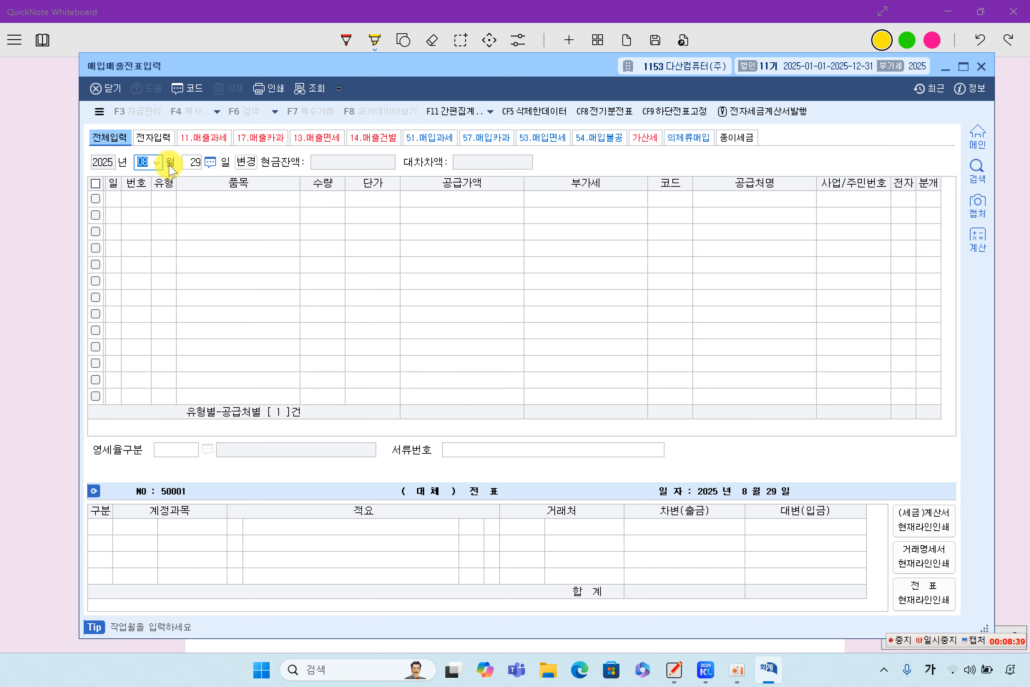
pyautogui.write('10')
pyautogui.press('Return')
pyautogui.write('15')
pyautogui.press('Return')
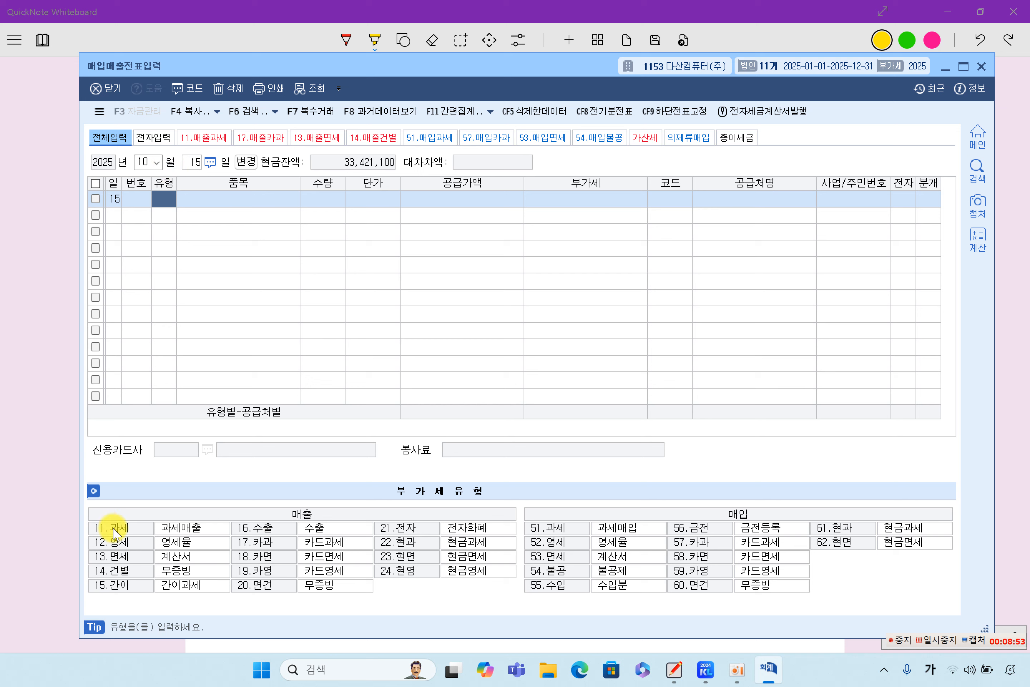
# Step: Enter a type 11 (과세) sales line for 컴퓨터 with a 공급가액 of 10,000,000, leaving quantity and unit price blank
pyautogui.write('11')
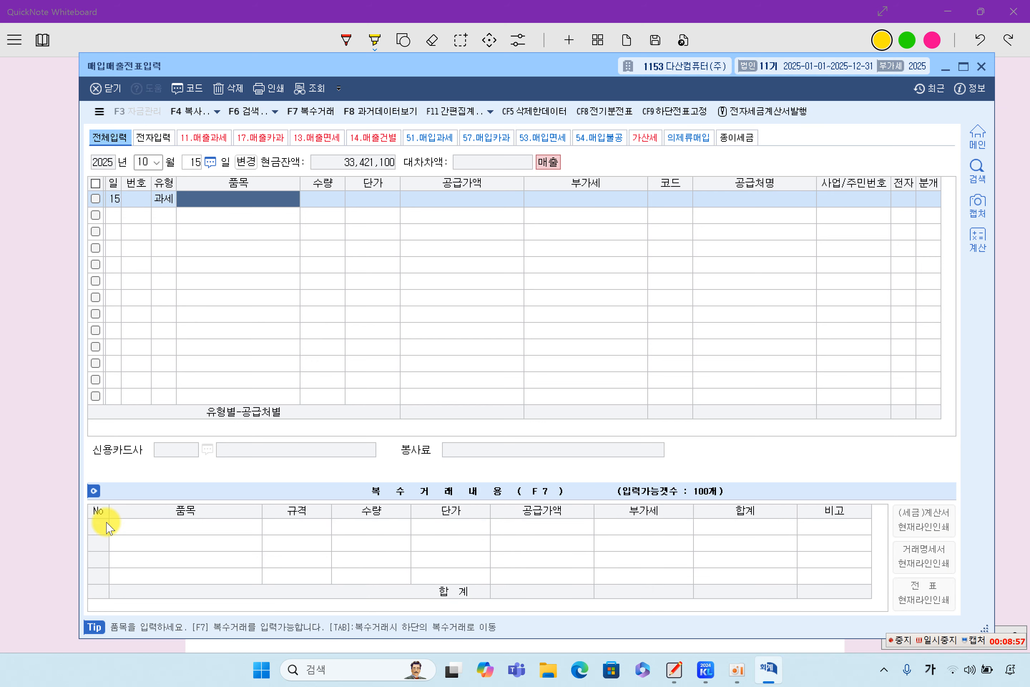
pyautogui.write('컴퓨터')
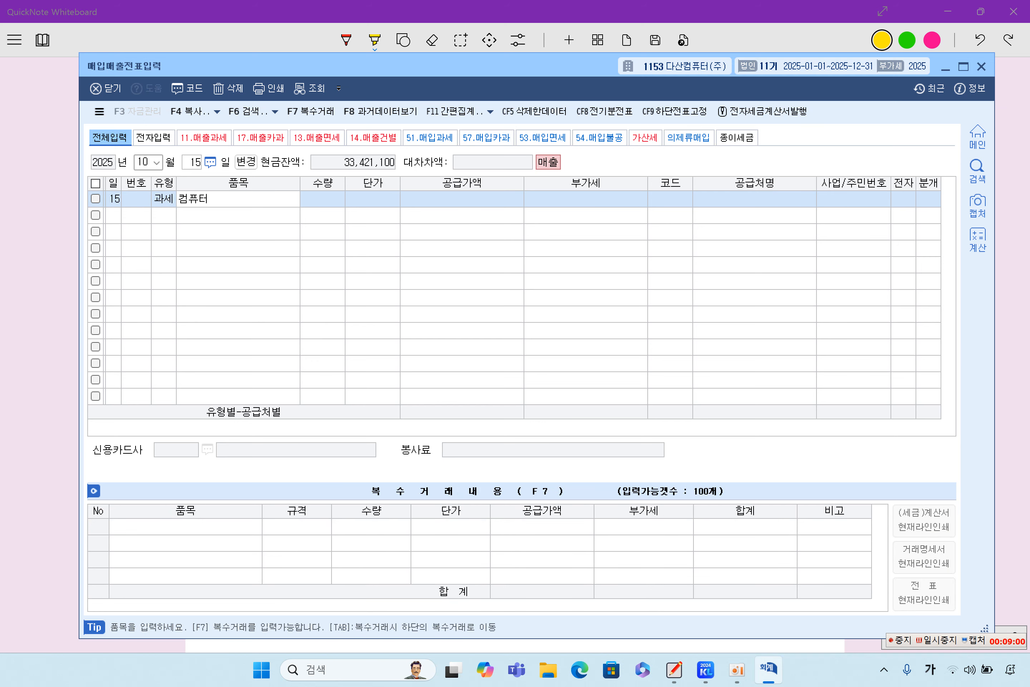
pyautogui.press('Return')
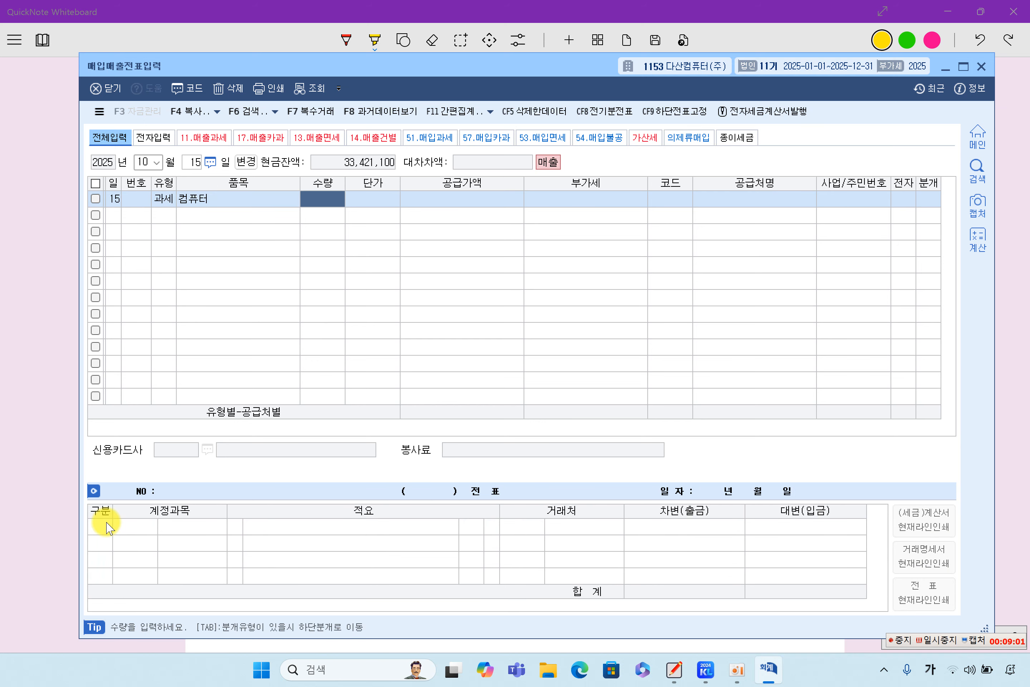
pyautogui.press('Return')
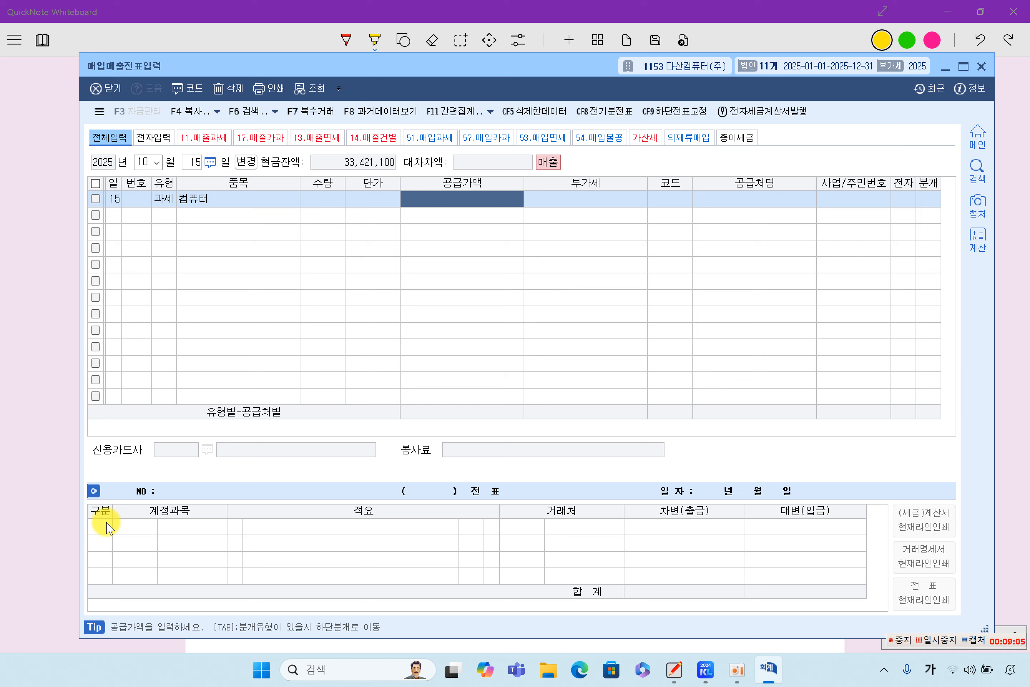
pyautogui.write('1000000')
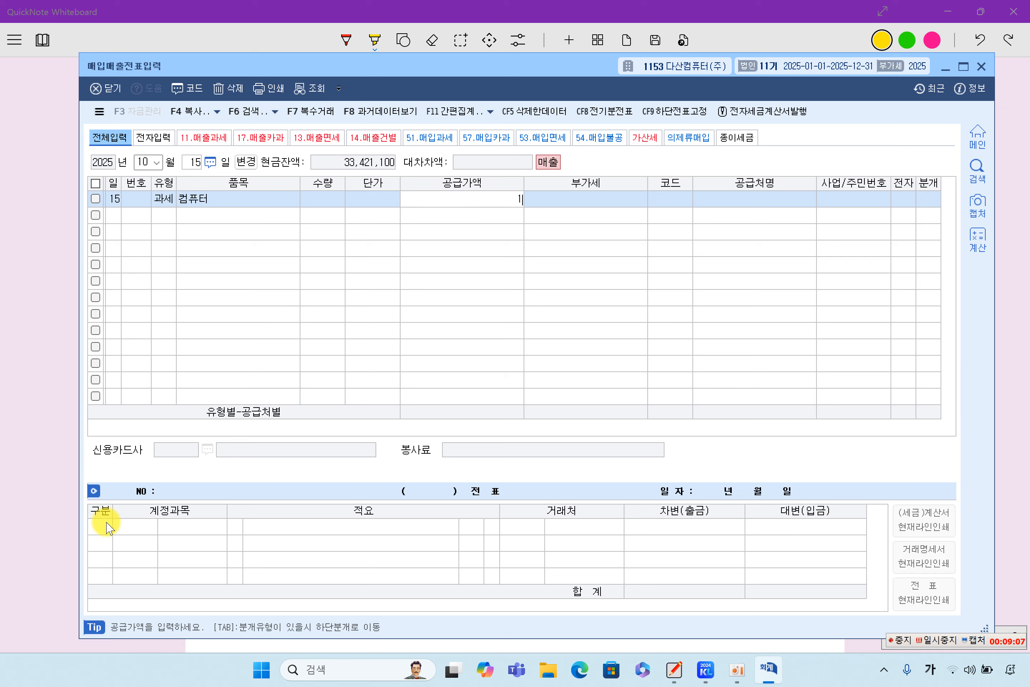
pyautogui.press('Return')
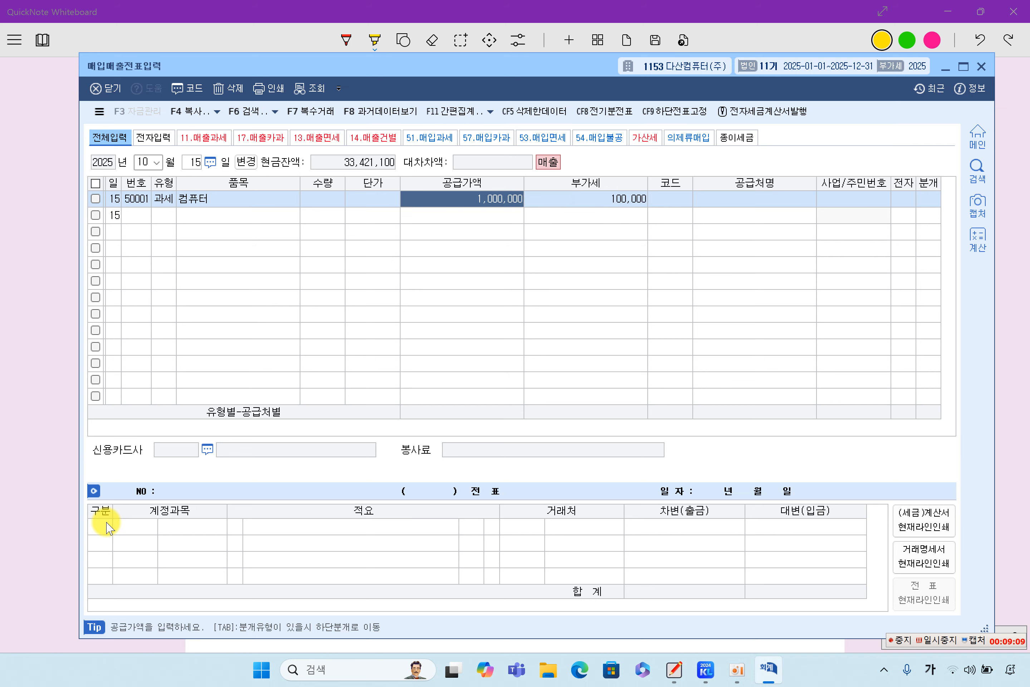
pyautogui.write('10,000,000')
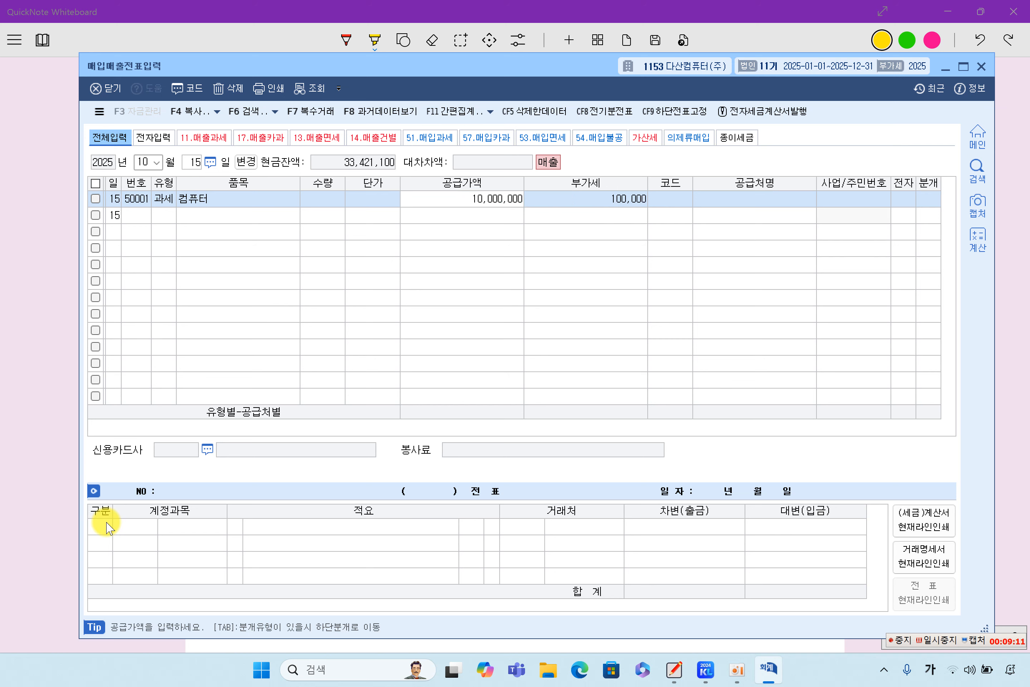
pyautogui.press('Return')
pyautogui.press('Return')
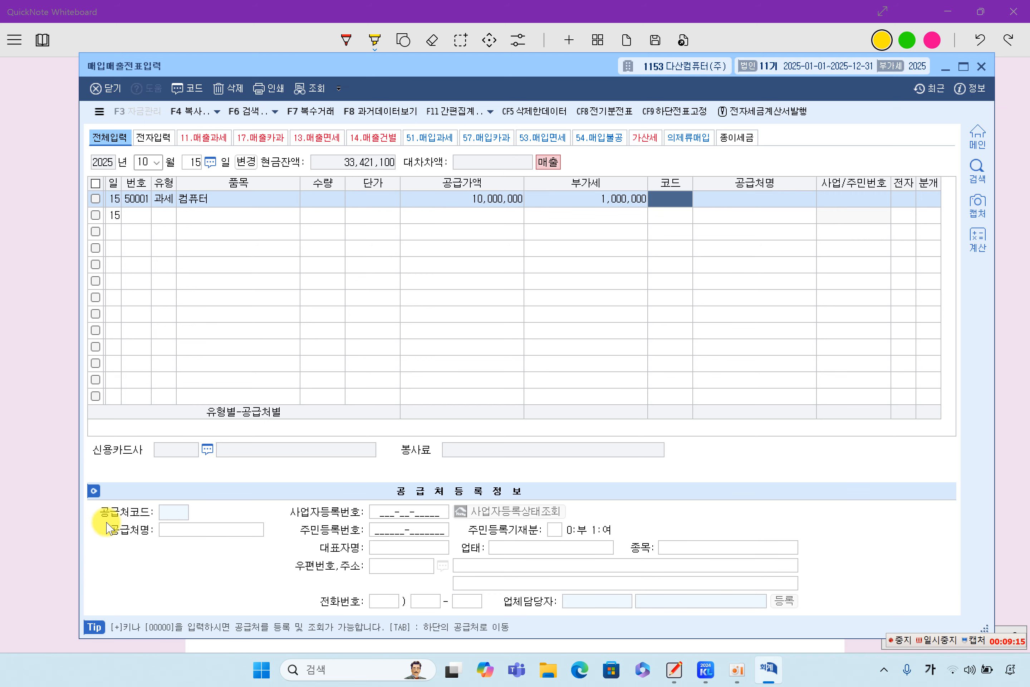
# Step: Look up 우성 to assign (주)우성유통 as the 컴퓨터 line's trading partner, and set 전자 to 1 (여)
pyautogui.press('F2')
pyautogui.write('우')
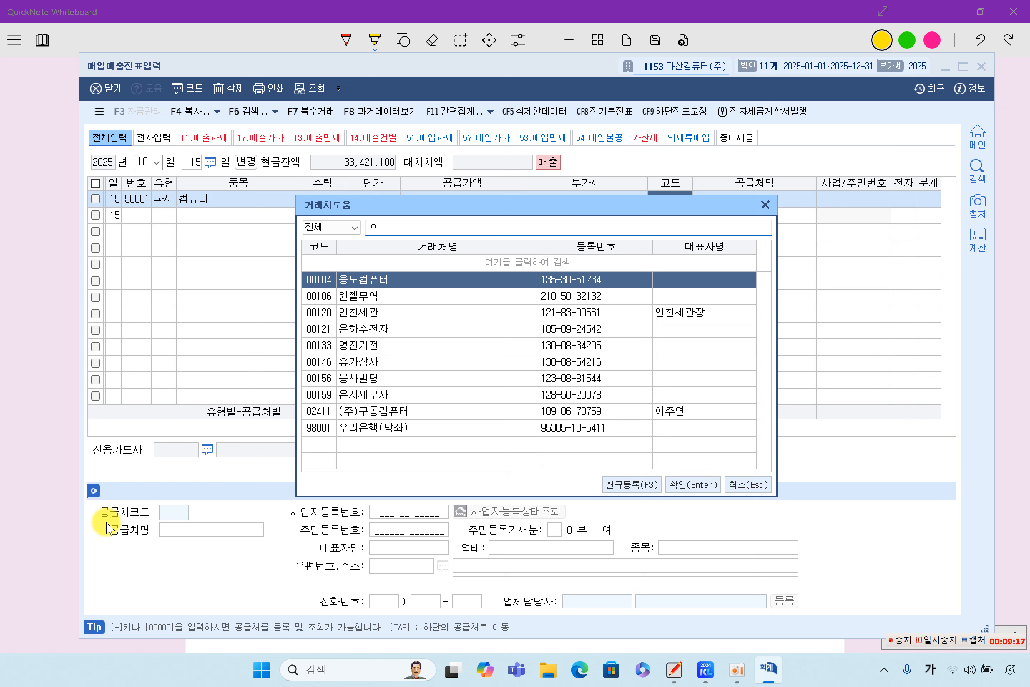
pyautogui.write('성')
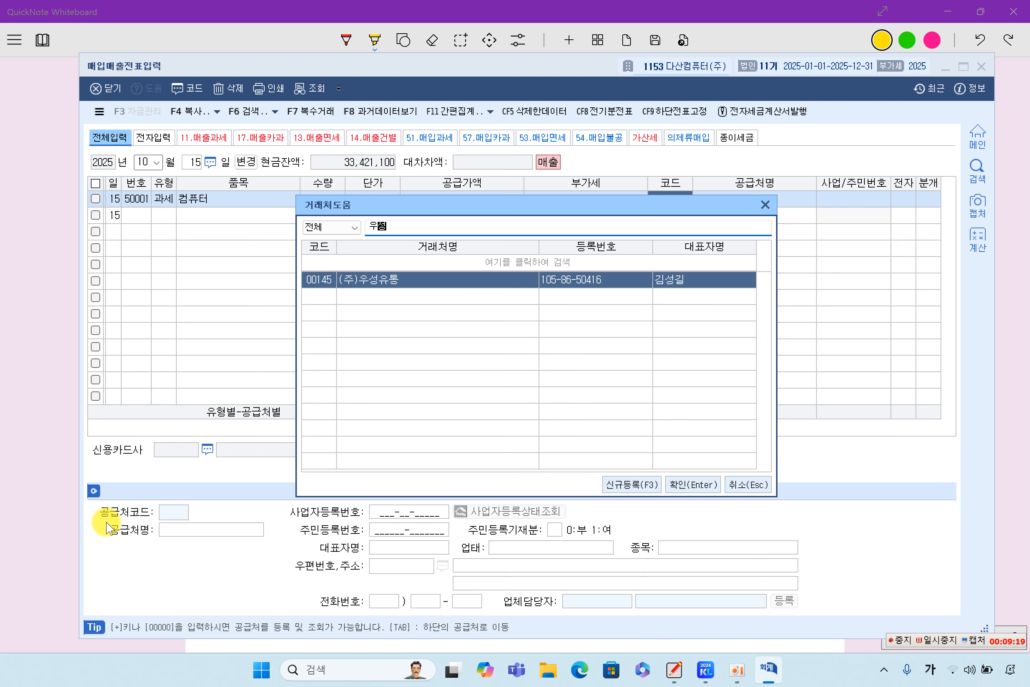
pyautogui.press('Return')
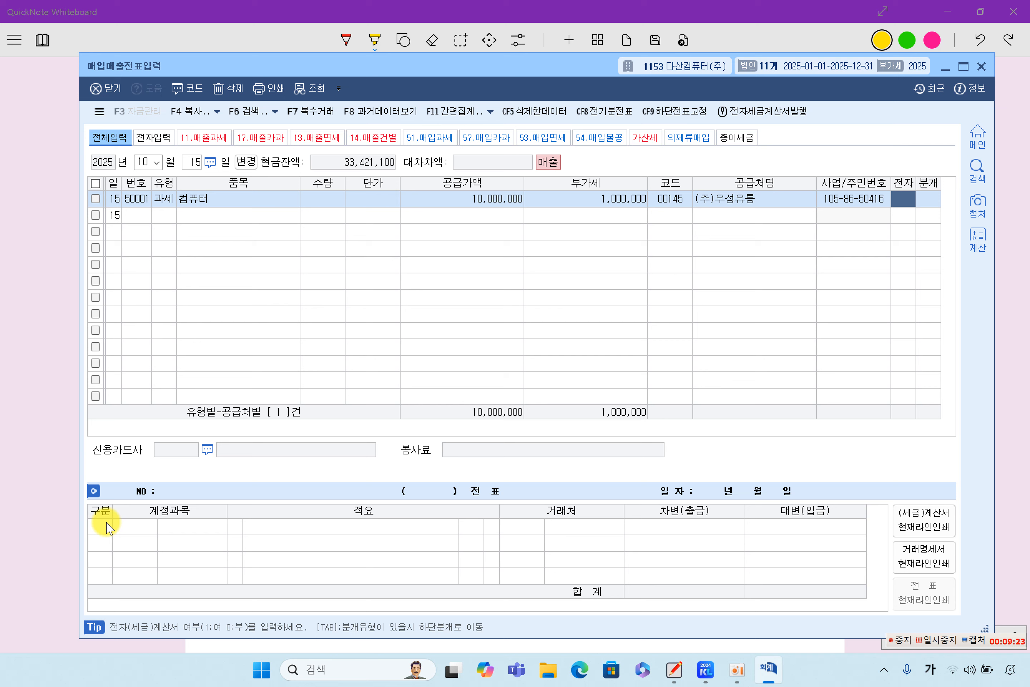
pyautogui.write('1')
pyautogui.press('Return')
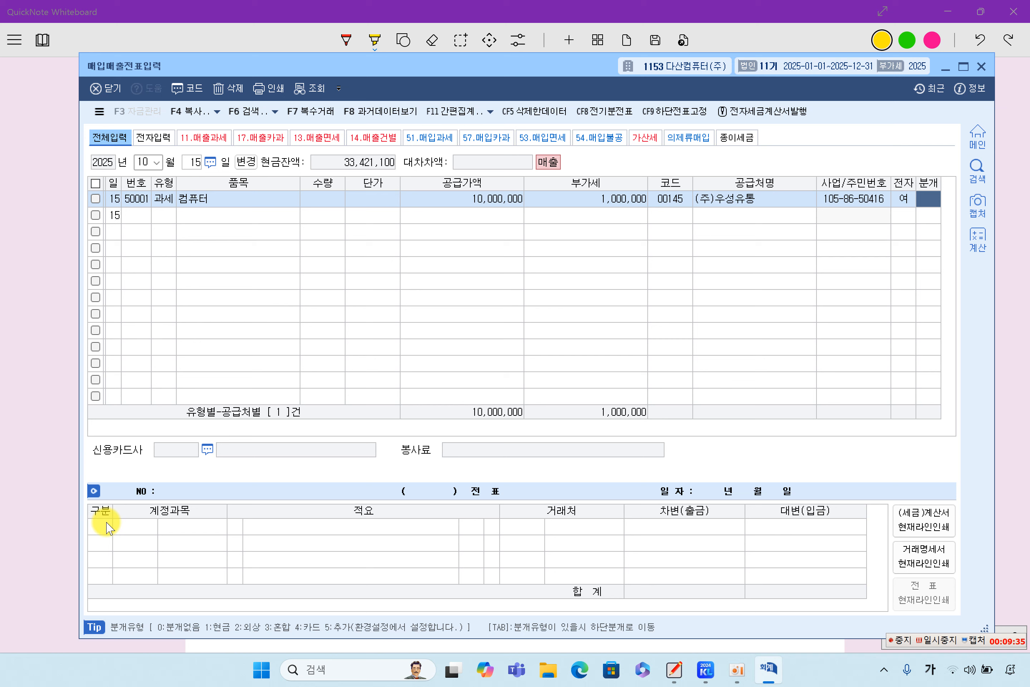
# Step: Set the 컴퓨터 line's journal type to 3 (혼합) and accept the 부가세예수금 and 제품매출 credit lines as they are
pyautogui.write('3')
pyautogui.press('Return')
pyautogui.press('Return')
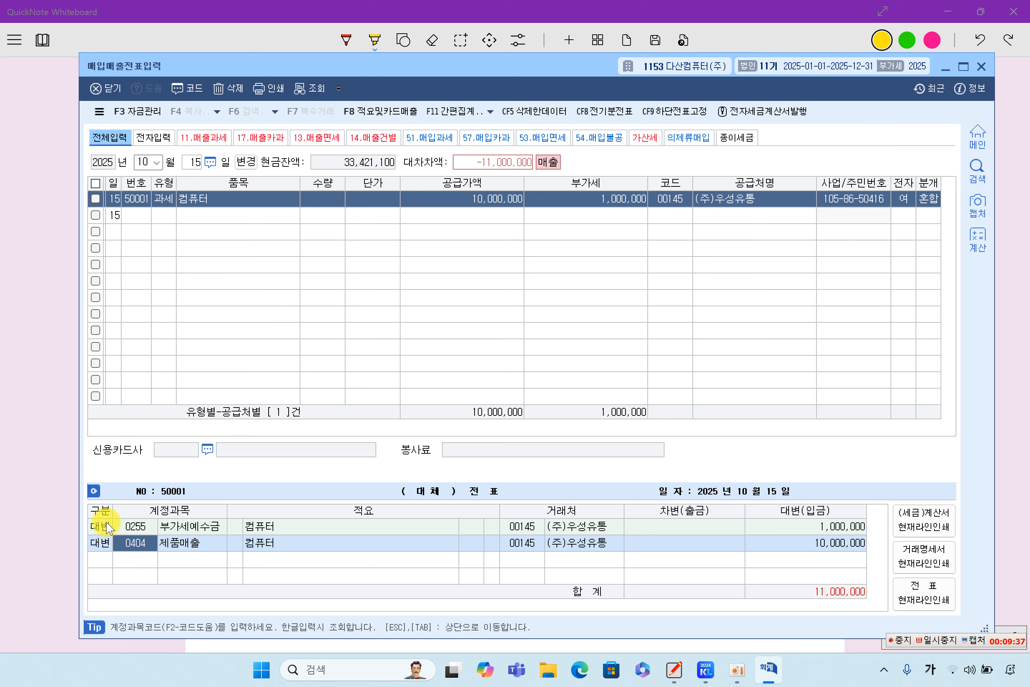
pyautogui.press('Return')
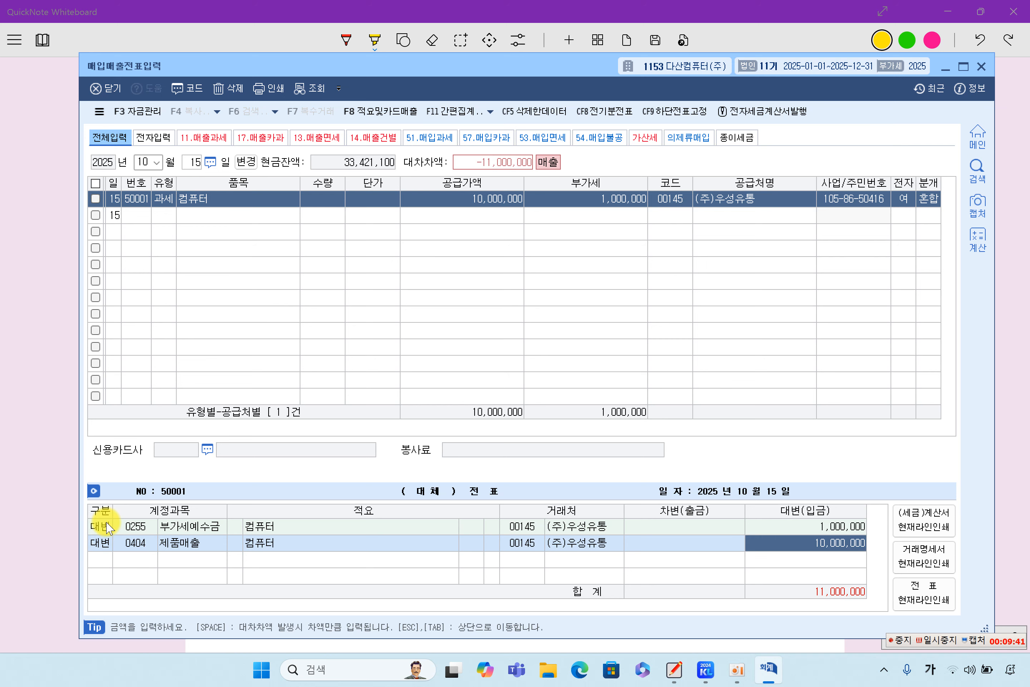
pyautogui.click(108, 527)
pyautogui.press('Down')
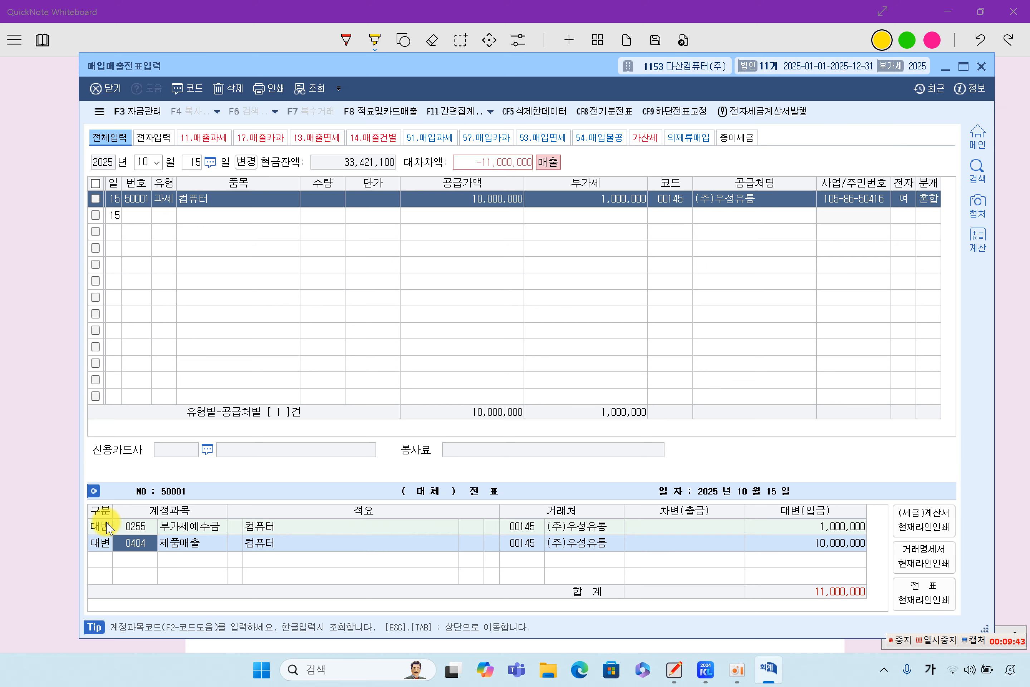
# Step: Add a 차변 journal line for account 110 (받을어음) with an amount of 8,000,000
pyautogui.press('Return')
pyautogui.press('Return')
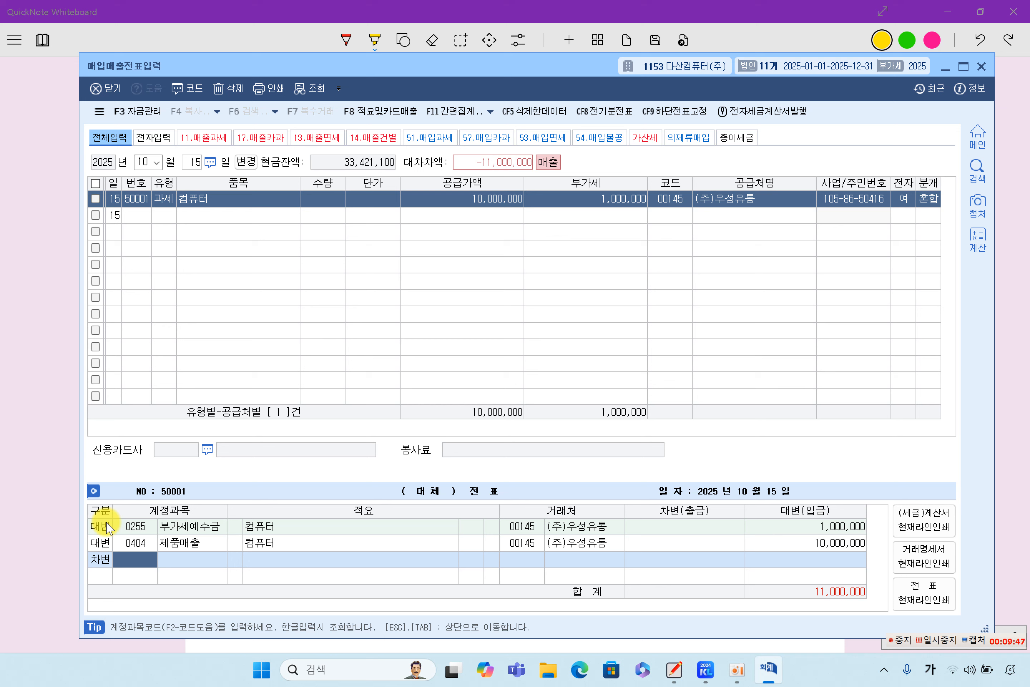
pyautogui.write('110')
pyautogui.press('Return')
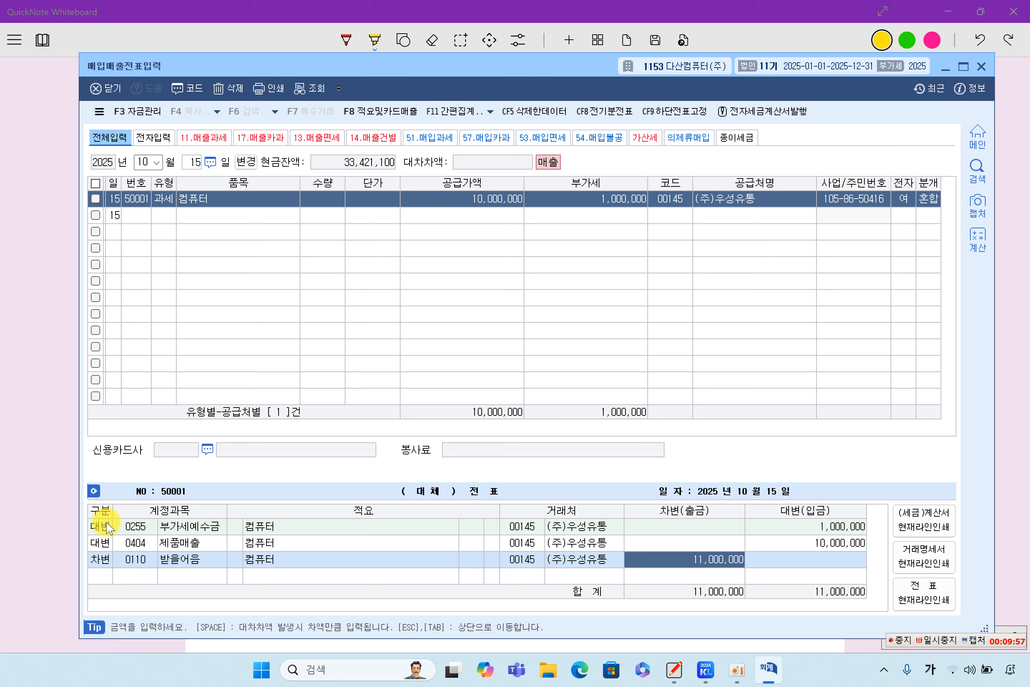
pyautogui.write('8000000')
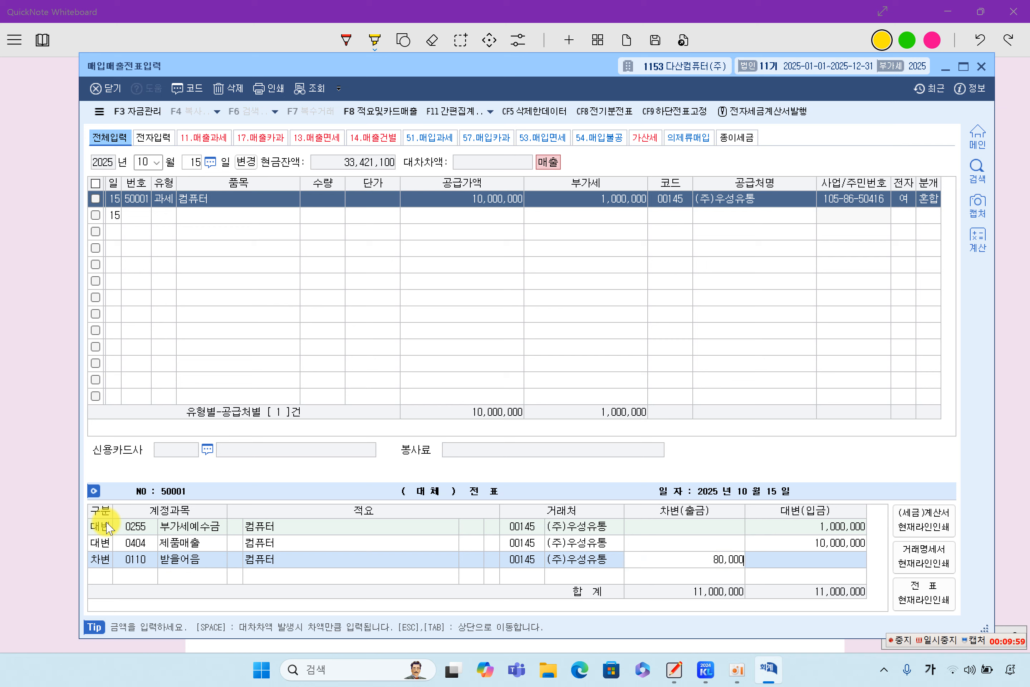
pyautogui.press('Return')
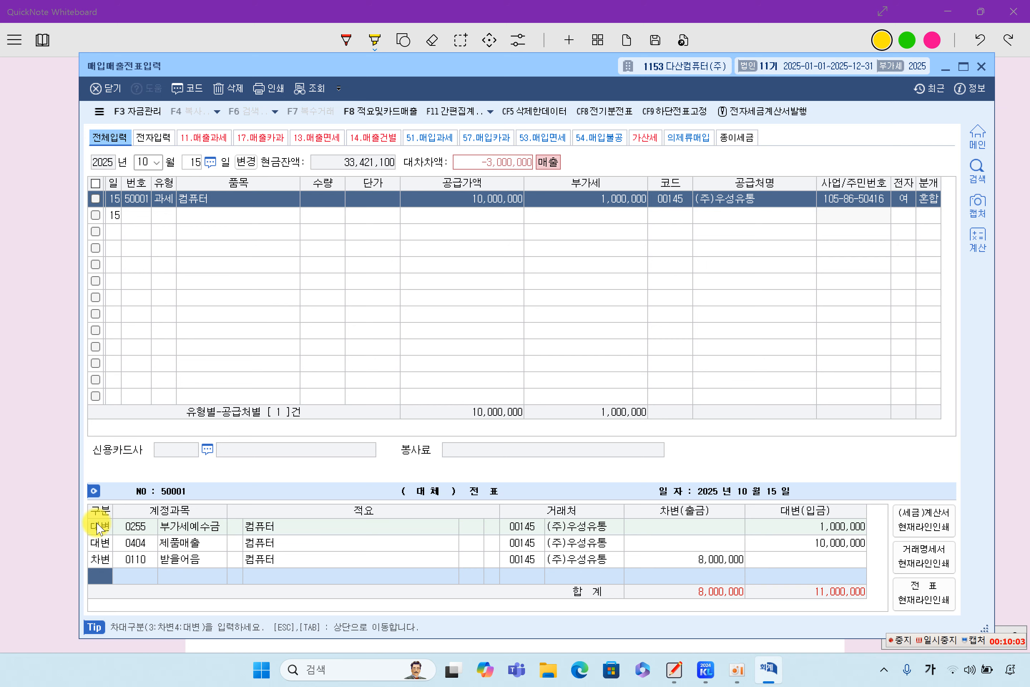
# Step: Change the 거래처 of the 받을어음 line to 하움공업, found by searching for 하
pyautogui.click(118, 560)
pyautogui.click(528, 561)
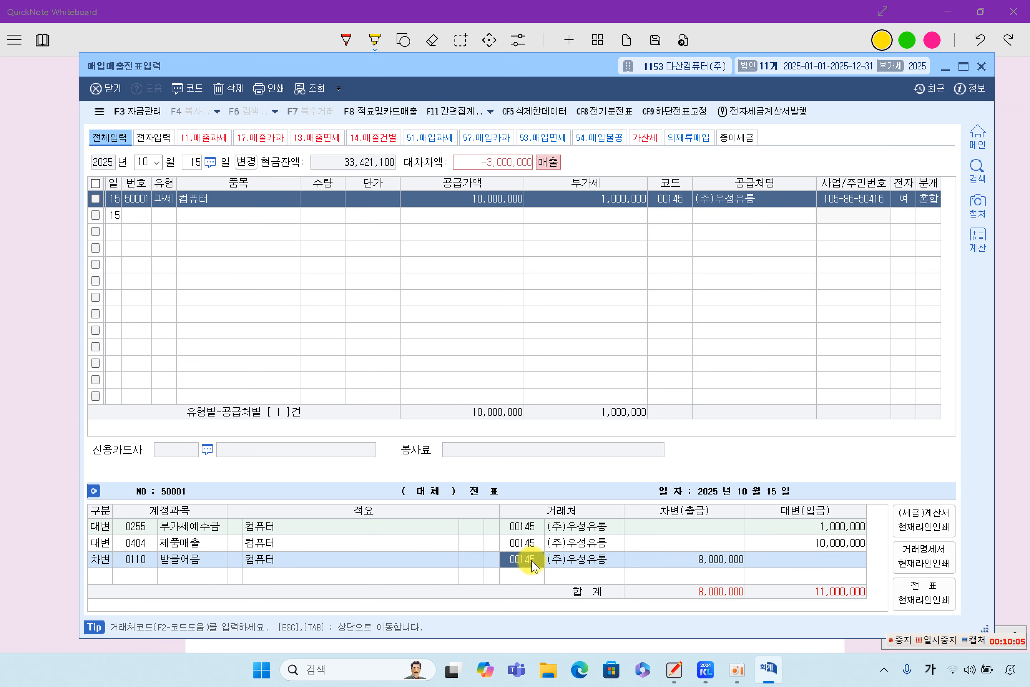
pyautogui.press('F2')
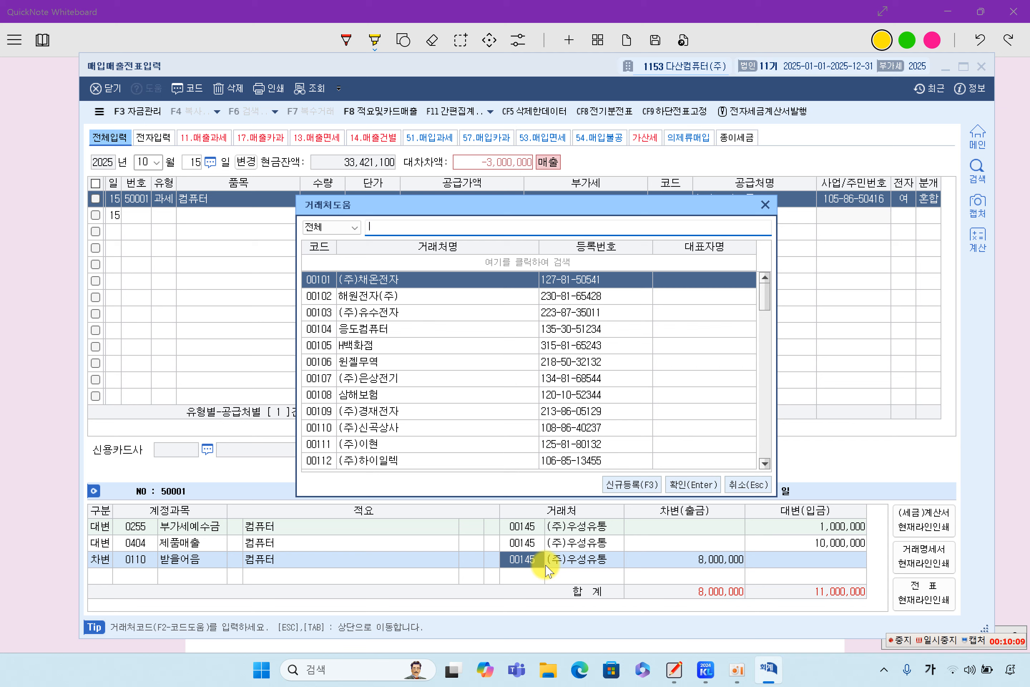
pyautogui.write('하')
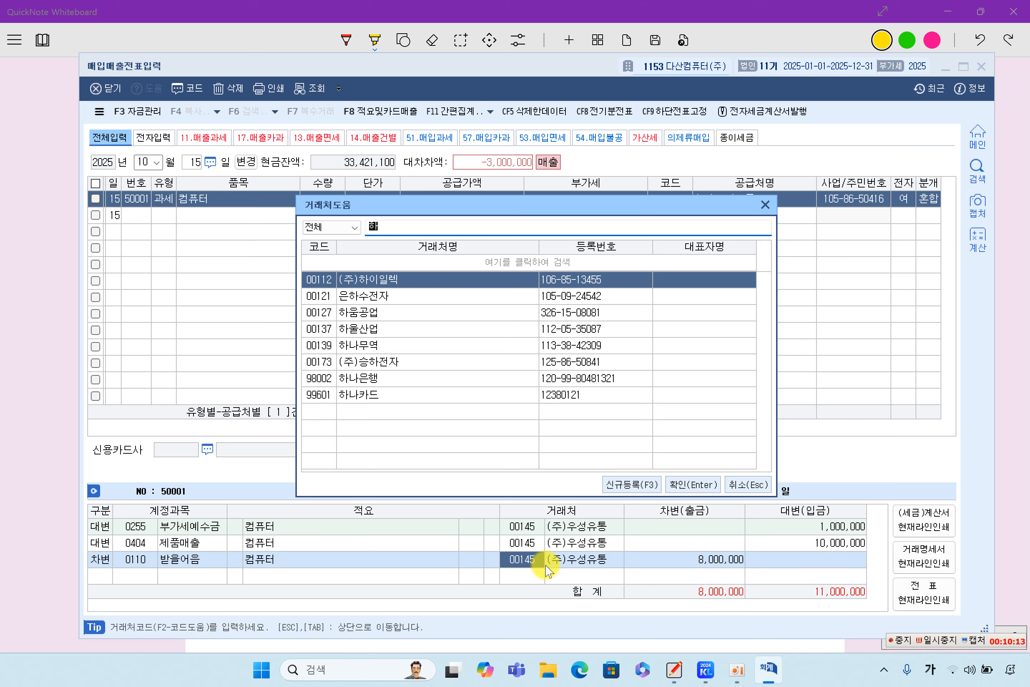
pyautogui.press('Down')
pyautogui.press('Down')
pyautogui.press('Return')
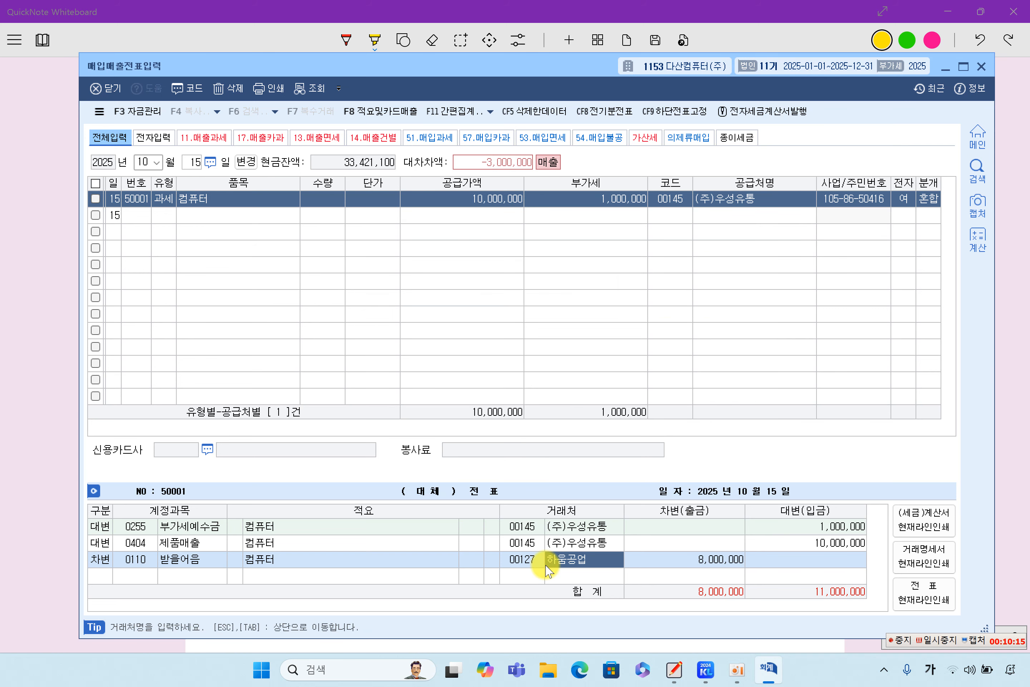
pyautogui.press('Return')
pyautogui.press('Return')
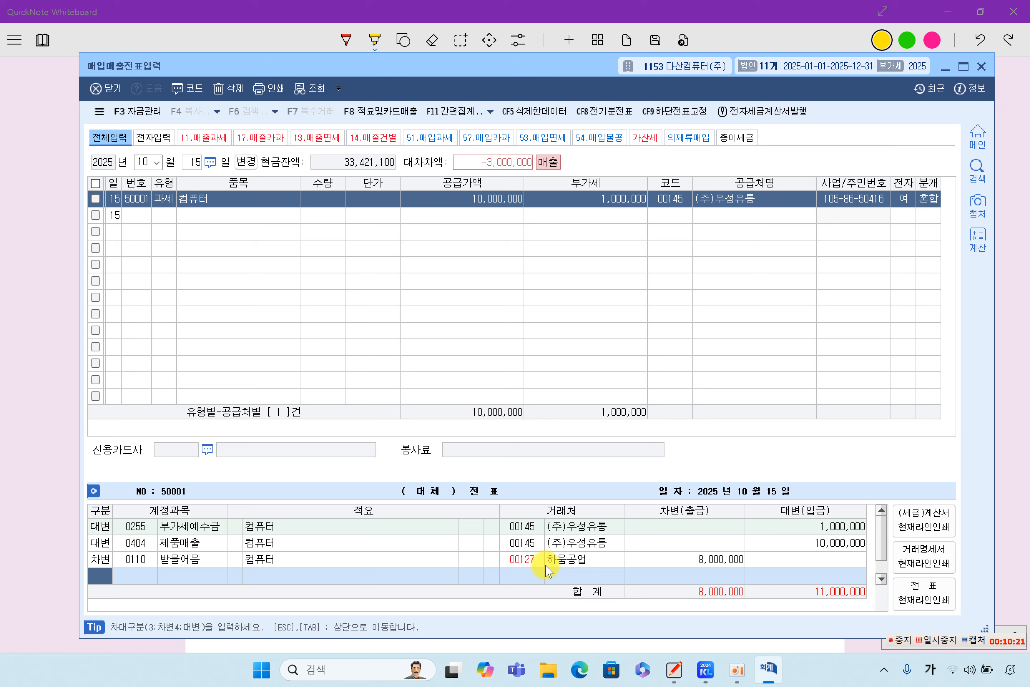
# Step: Add a 차변 journal line for account 108 (외상매출금) covering the remaining 3,000,000, and return to the 컴퓨터 line
pyautogui.write('3')
pyautogui.press('Return')
pyautogui.write('108')
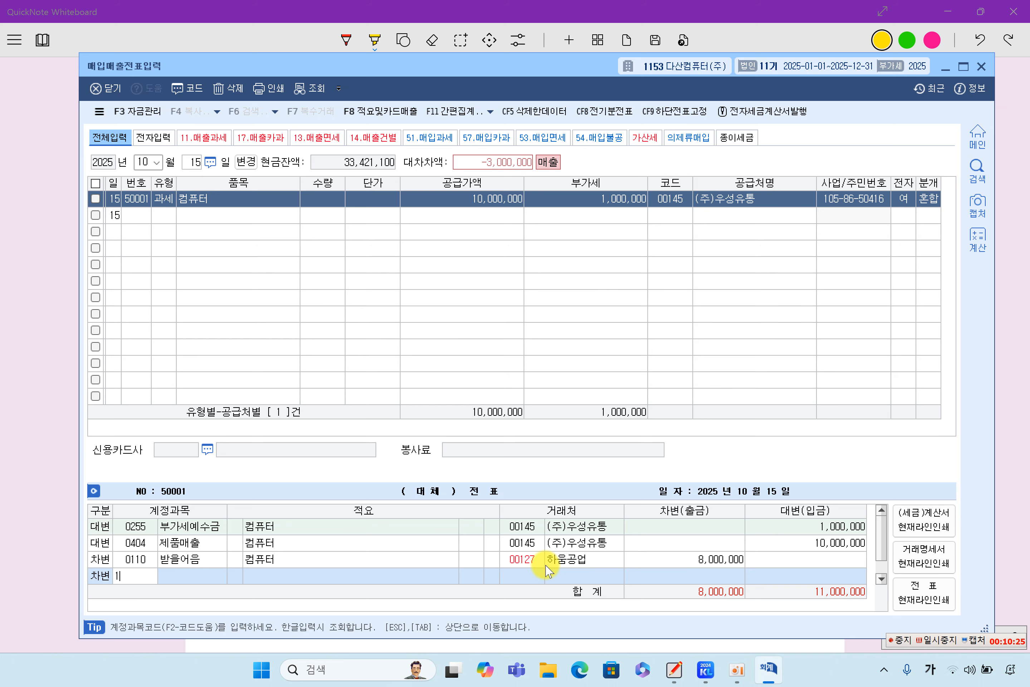
pyautogui.press('Return')
pyautogui.press('Escape')
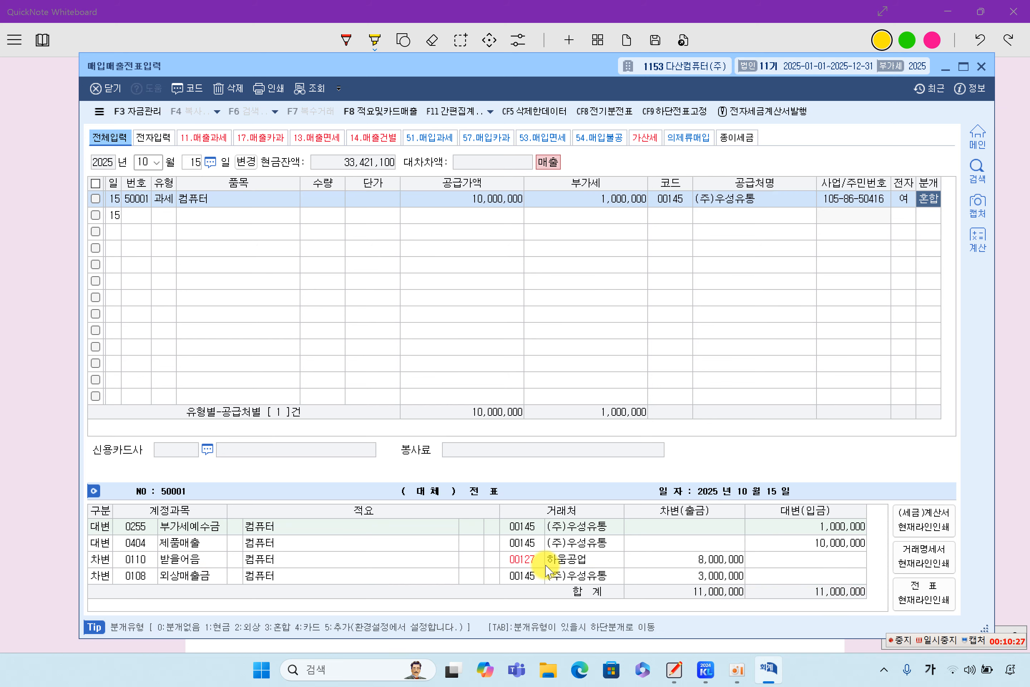
pyautogui.press('Return')
pyautogui.press('Up')
pyautogui.press('Return')
pyautogui.press('Return')
pyautogui.press('Return')
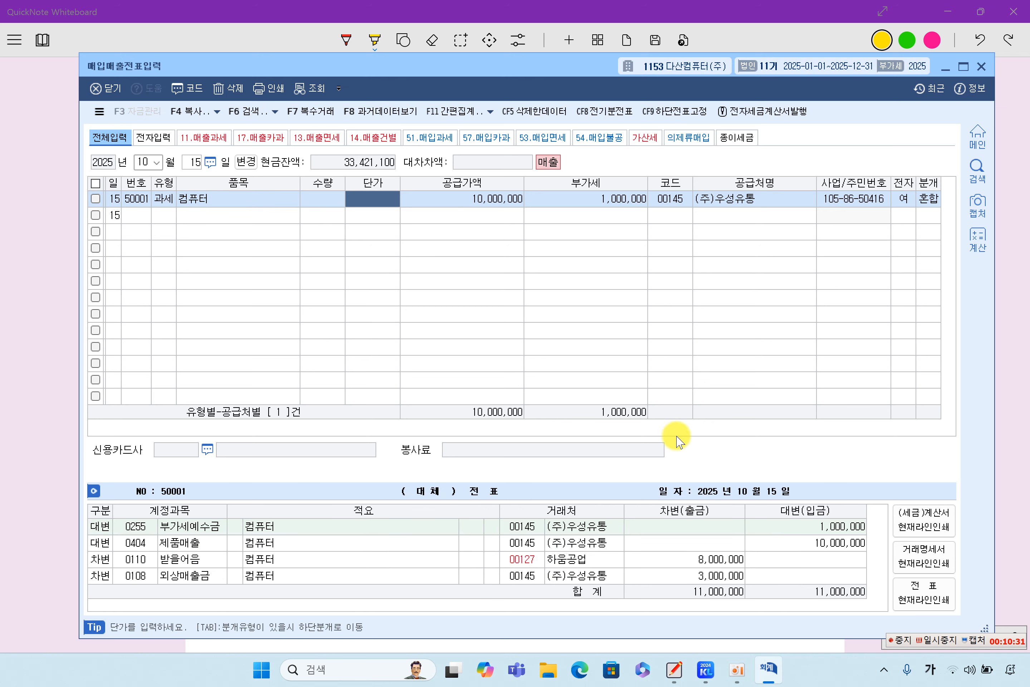
# Step: Return to QuickNote Whiteboard and highlight 업무용 컴퓨터 and 부가가치세 회계처리만 in question [5]
pyautogui.click(949, 649)
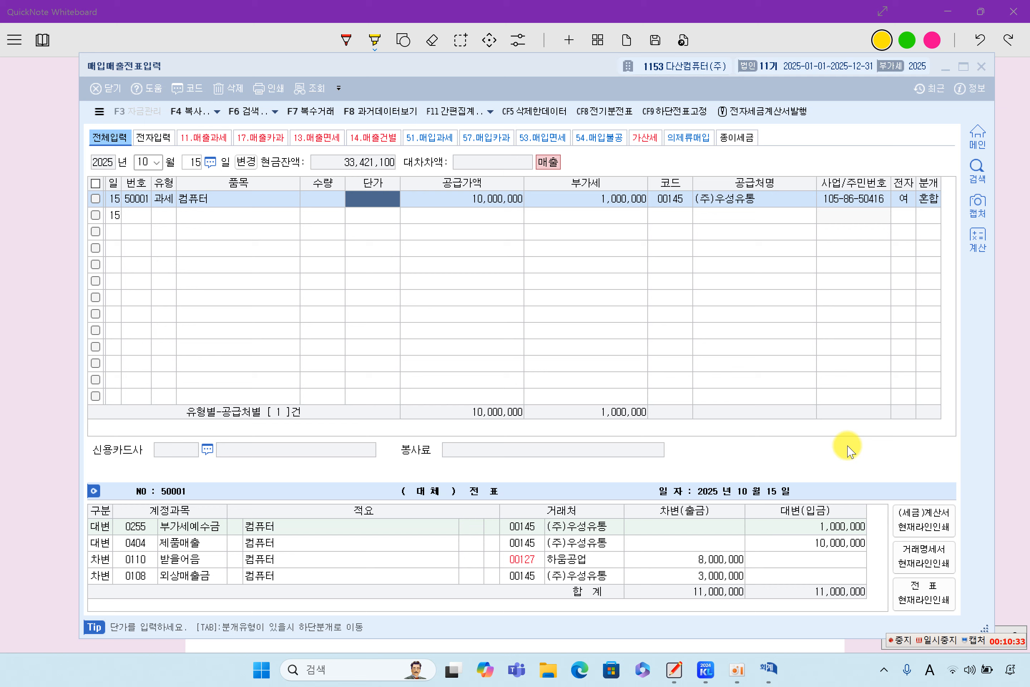
pyautogui.click(1003, 403)
pyautogui.scroll(-12, 532, 412)
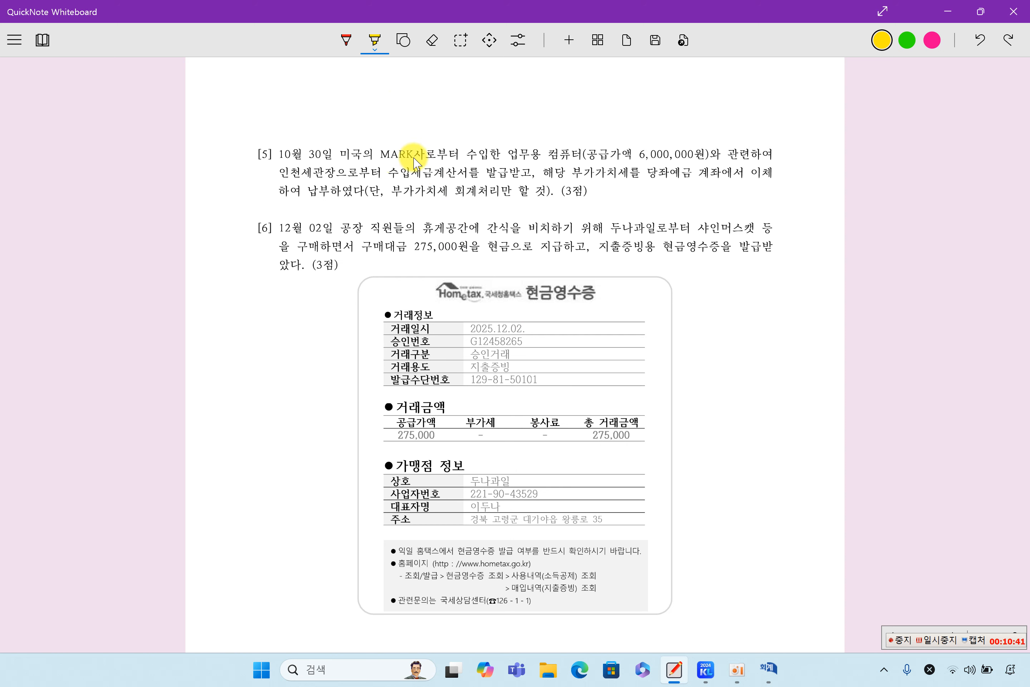
pyautogui.moveTo(507, 158); pyautogui.dragTo(577, 158)
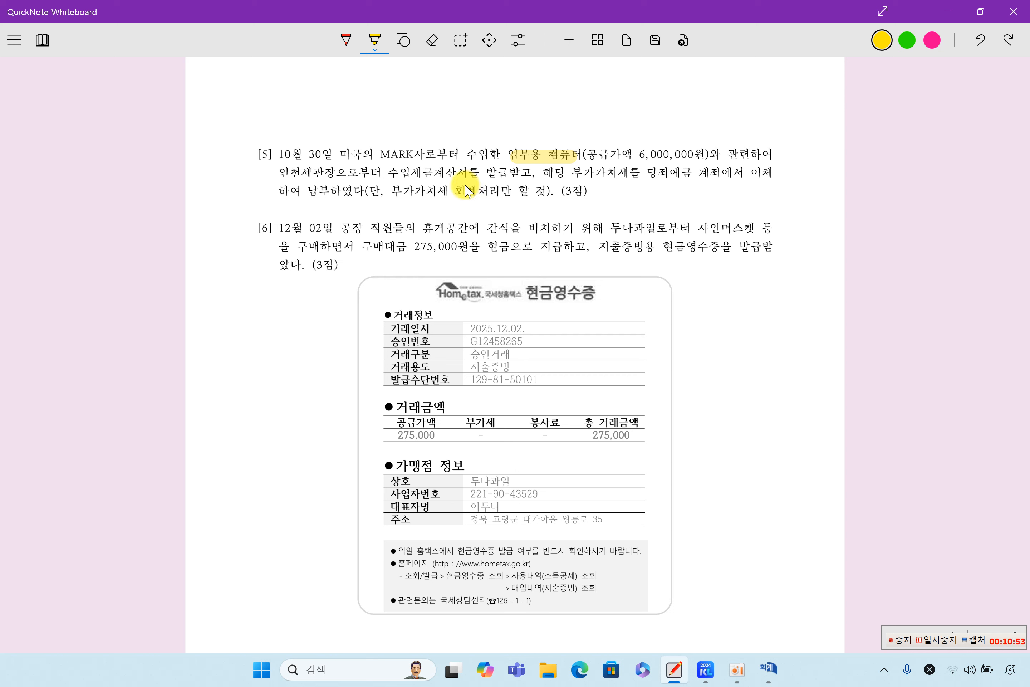
pyautogui.moveTo(407, 193); pyautogui.dragTo(504, 191)
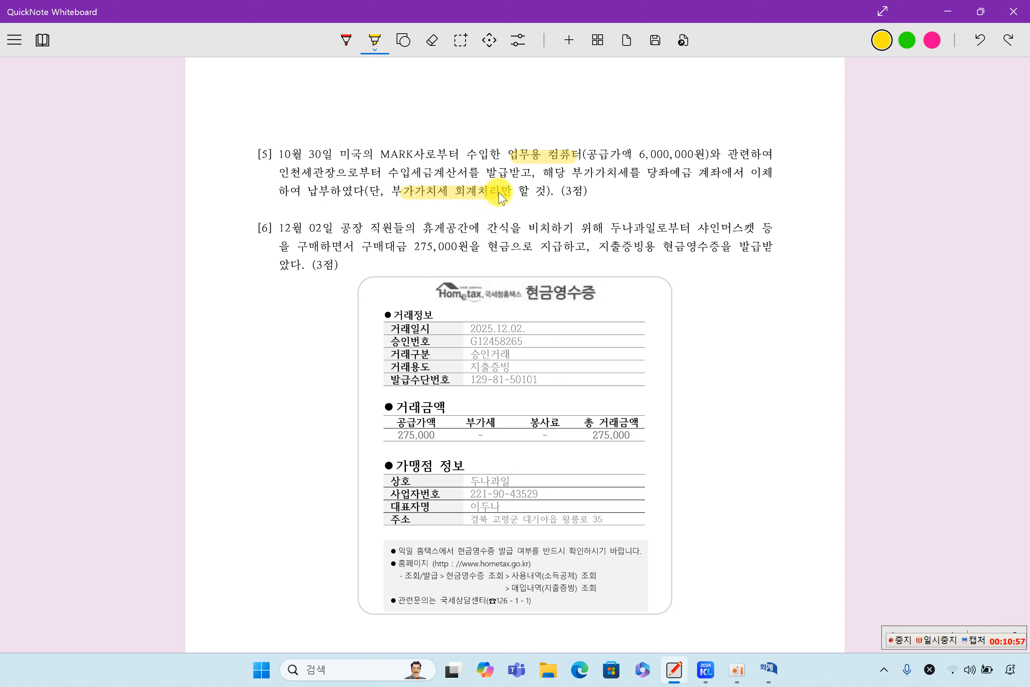
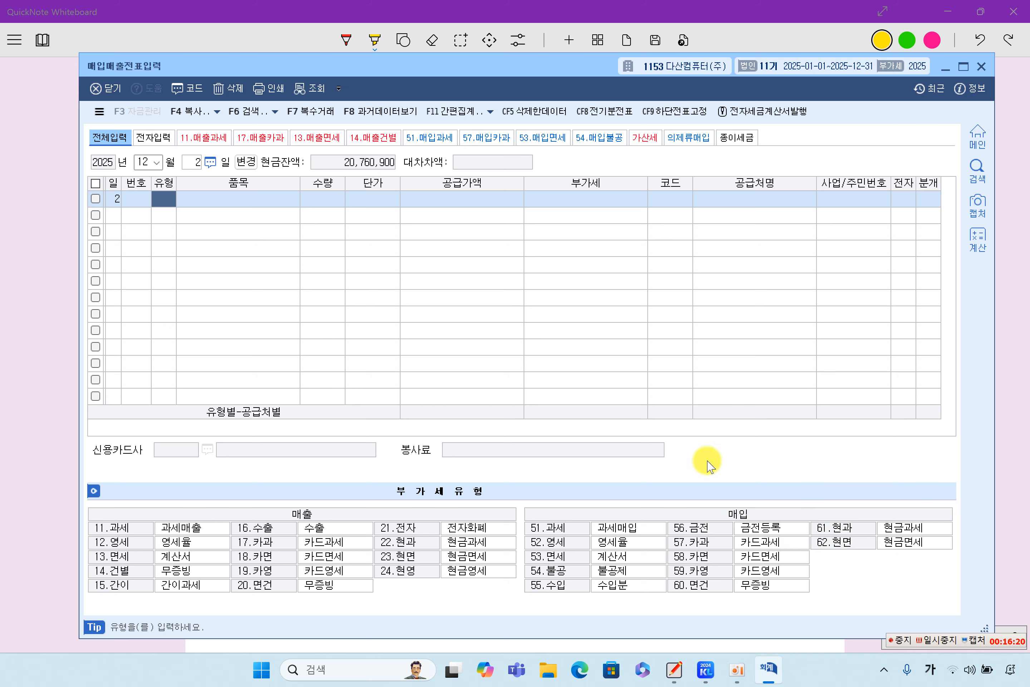
# Step: Start the December 2 entry with 유형 62 (현면) and the 품목 샤인머스캣 등
pyautogui.write('62')
pyautogui.press('Return')
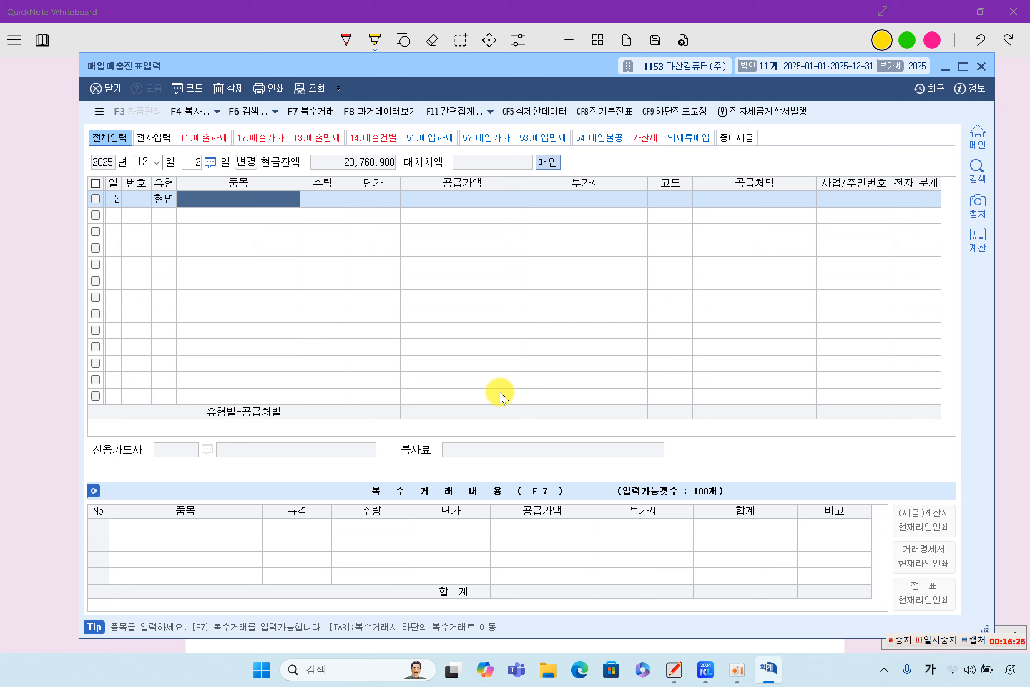
pyautogui.write('샤')
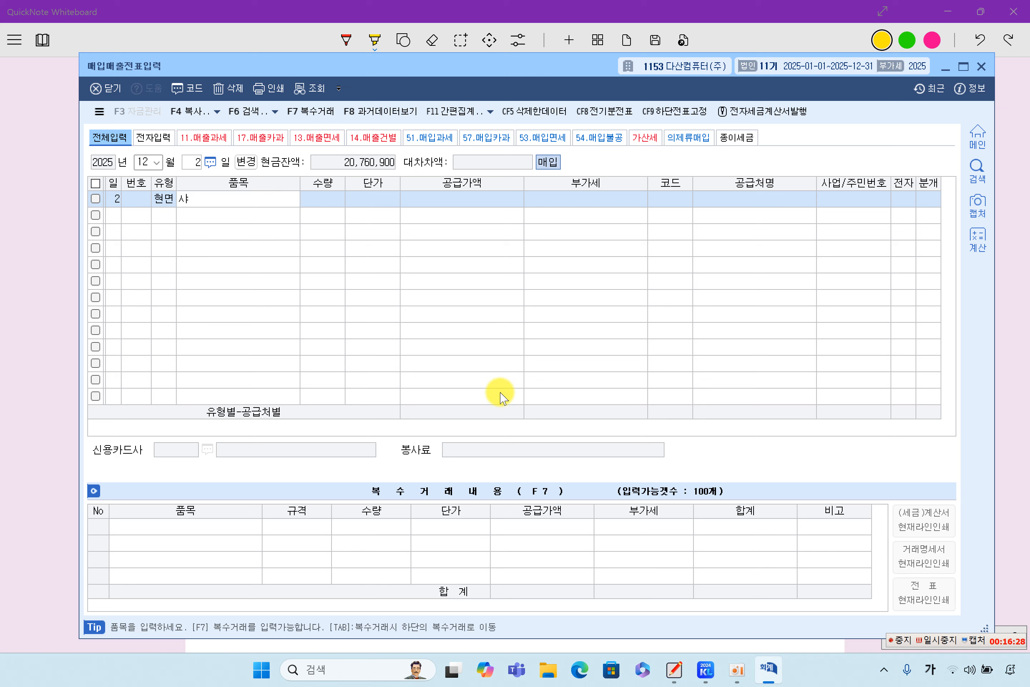
pyautogui.press('BackSpace')
pyautogui.write('사이ㄴ펜')
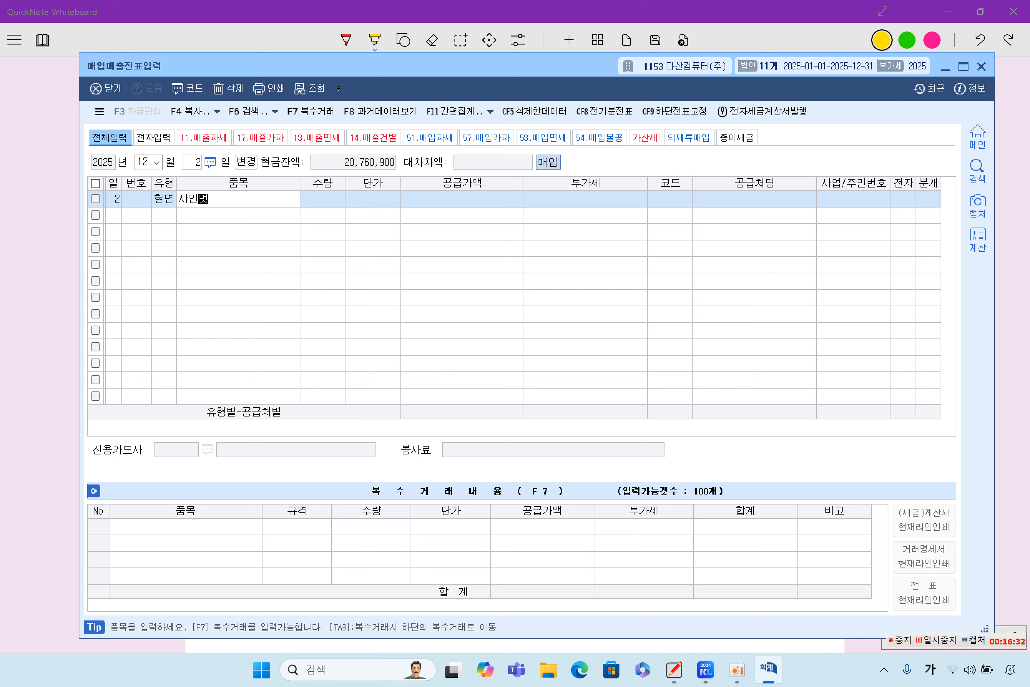
pyautogui.write('스캣 등')
pyautogui.press('Return')
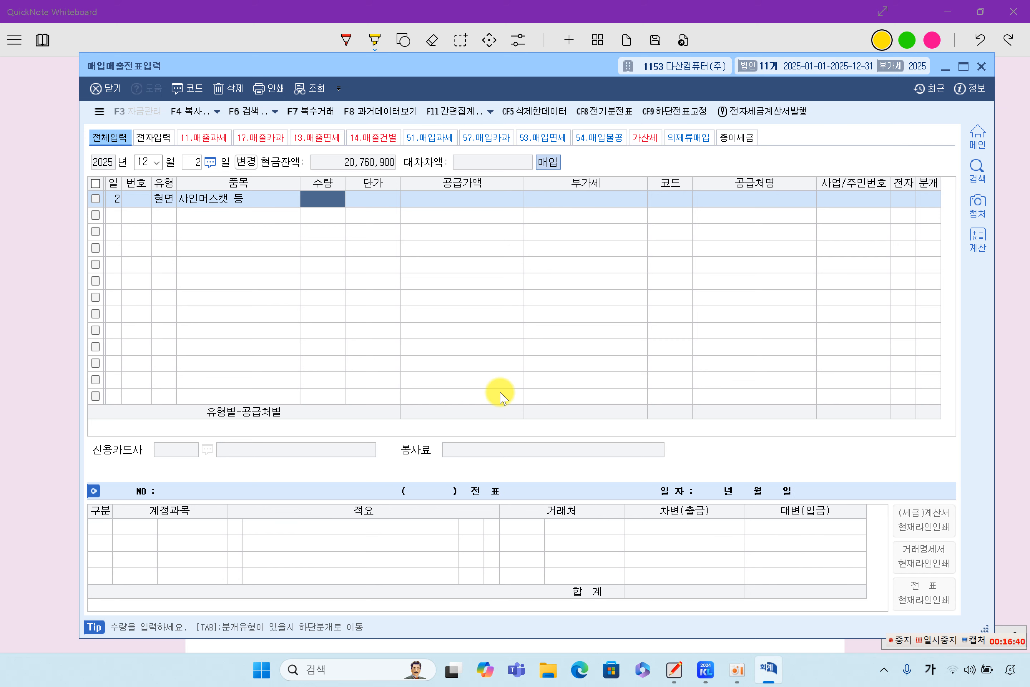
# Step: Leave 수량 and 단가 blank, set the 공급가액 to 275,000, and choose 두나과일 as the supplier by searching for 두나
pyautogui.press('Return')
pyautogui.press('Return')
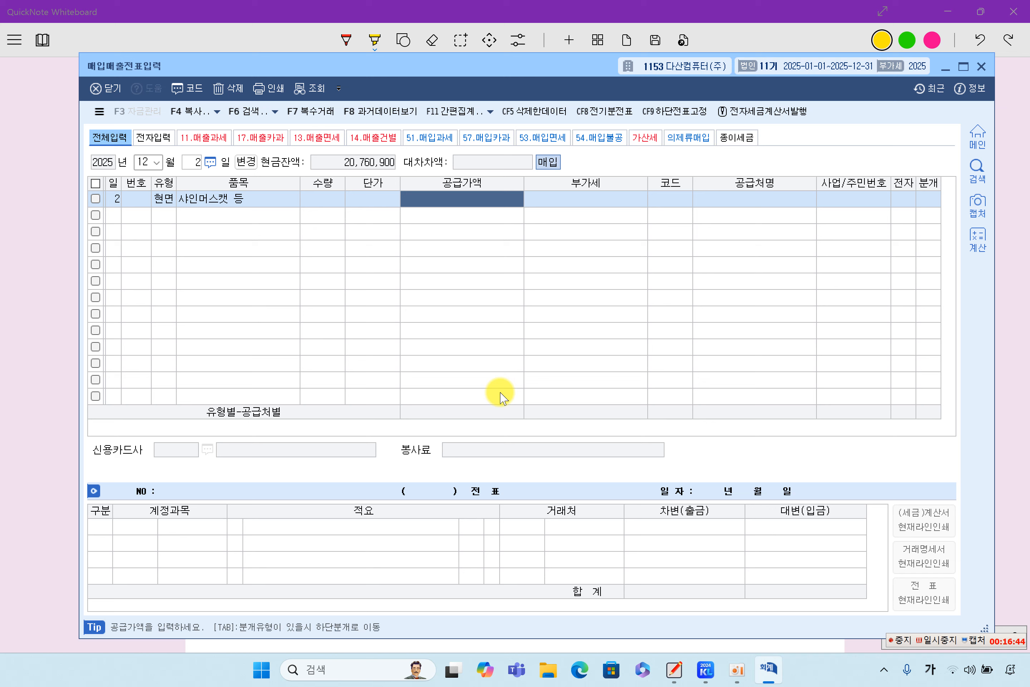
pyautogui.write('275')
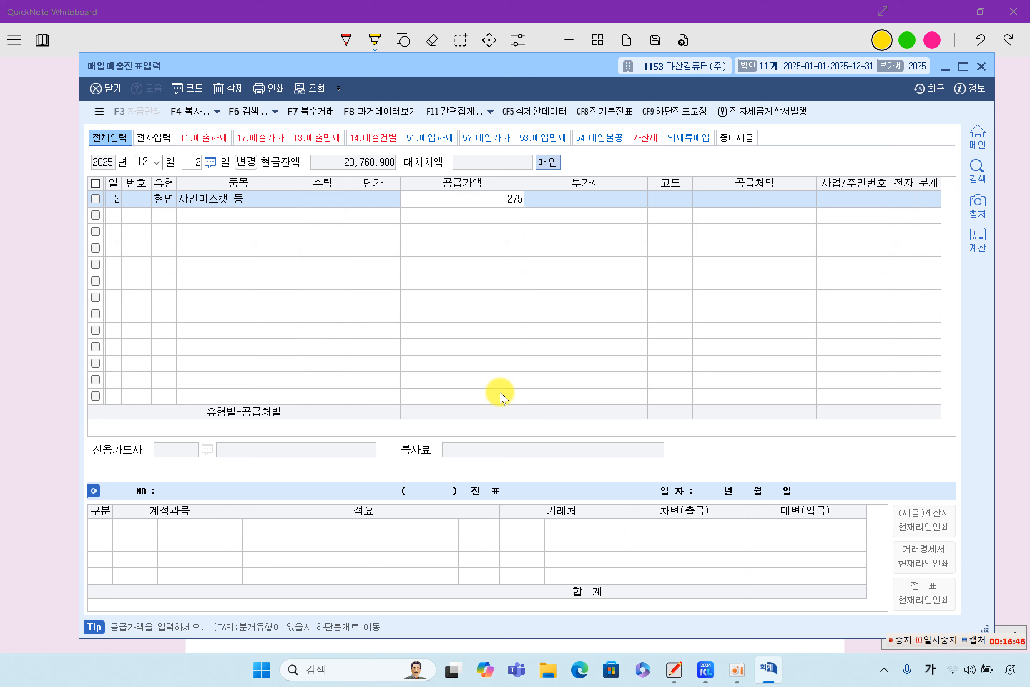
pyautogui.write(',000')
pyautogui.press('Return')
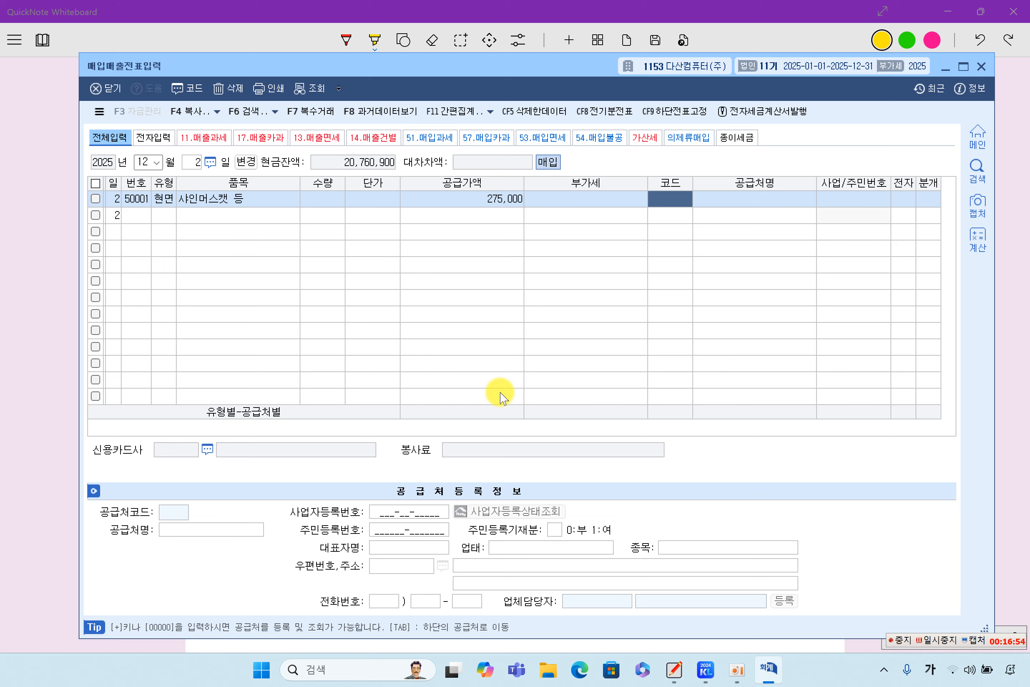
pyautogui.press('F2')
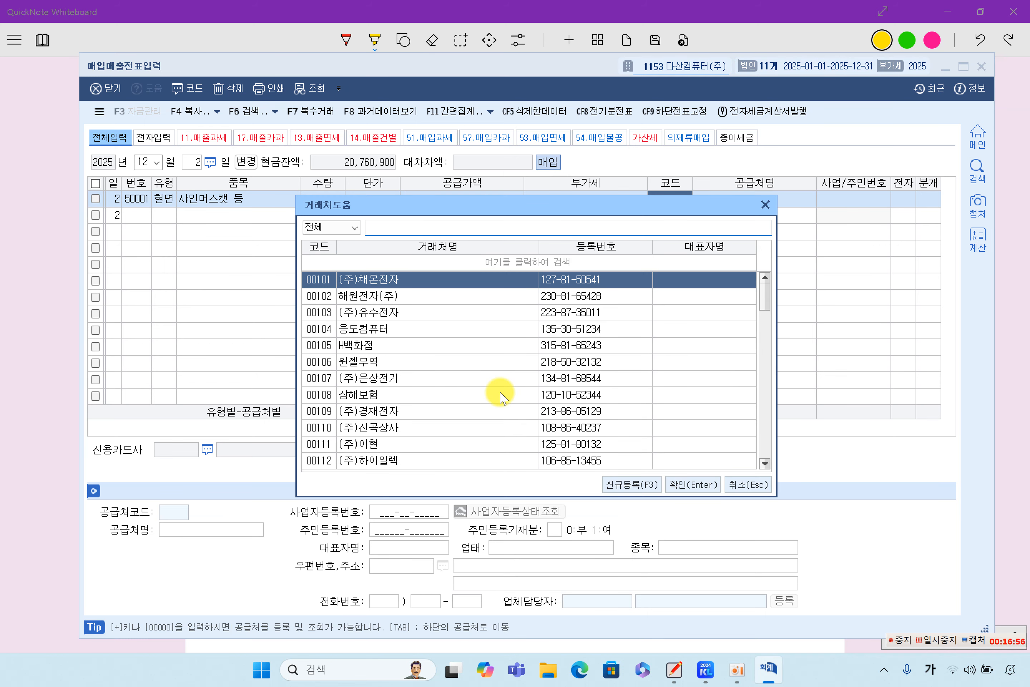
pyautogui.write('두나')
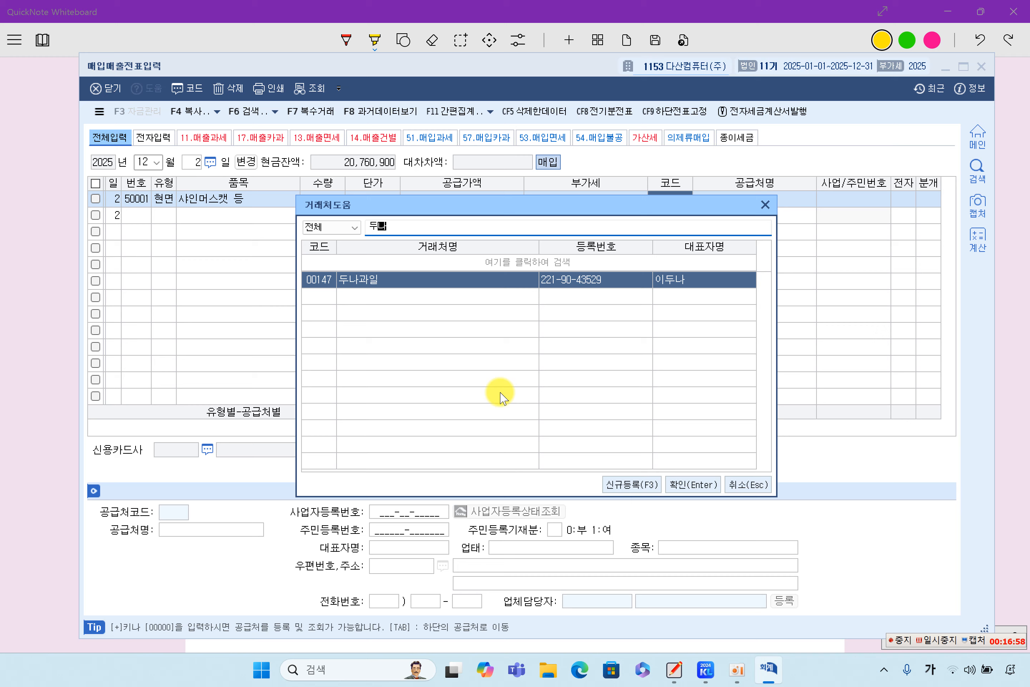
pyautogui.press('Return')
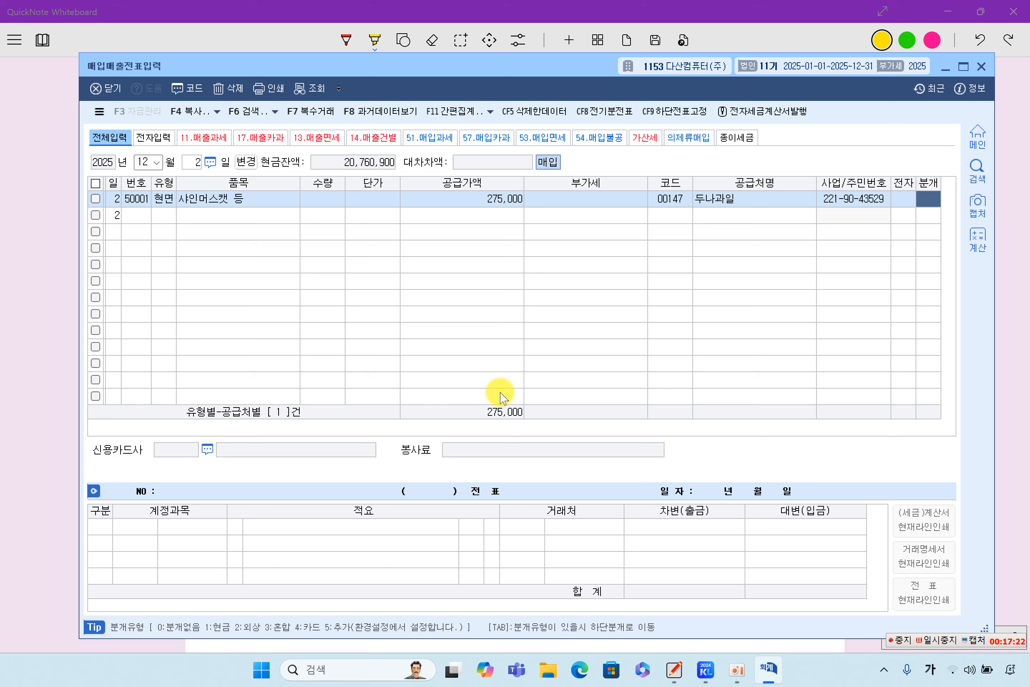
# Step: Set the 분개 type to 현금 (1) and change the journal line's account to 0511 복리후생비
pyautogui.write('1')
pyautogui.press('Return')
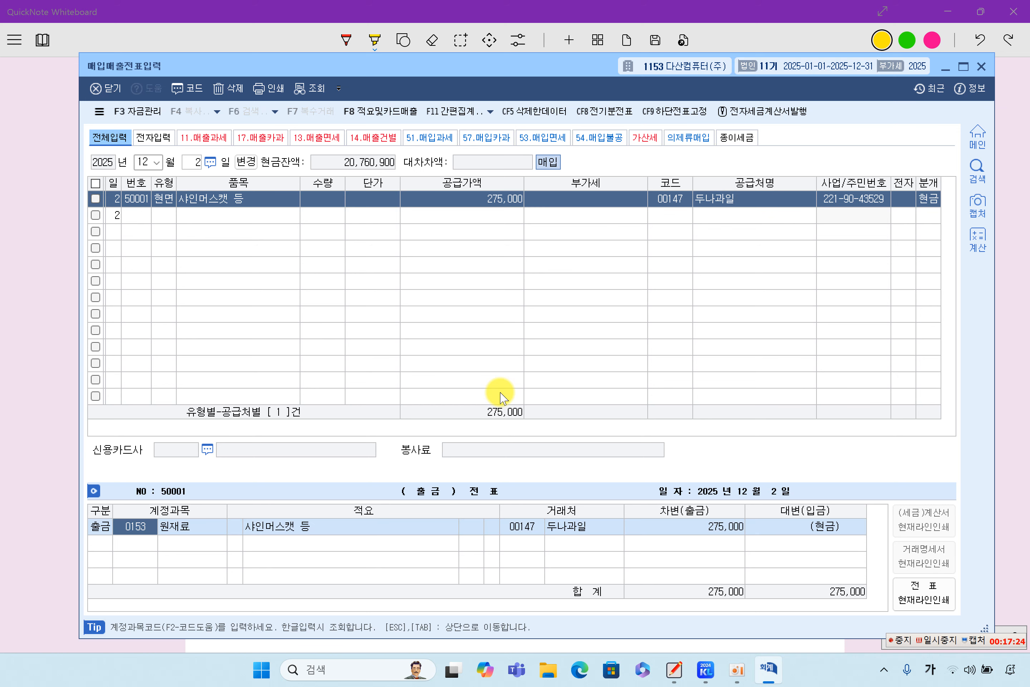
pyautogui.write('0511')
pyautogui.press('Return')
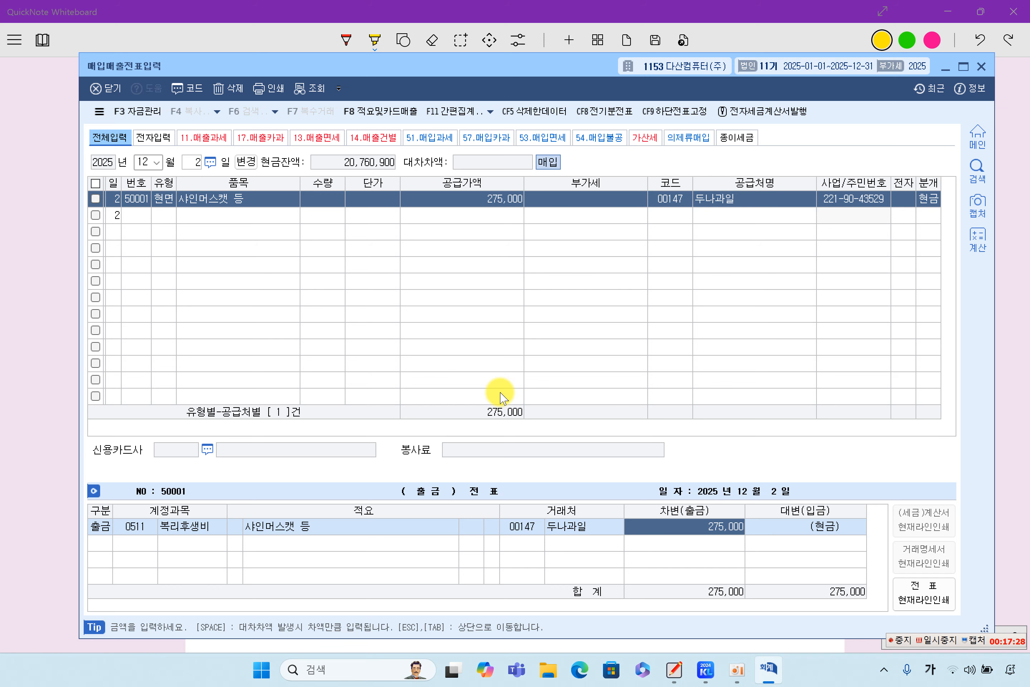
pyautogui.press('Tab')
pyautogui.press('Return')
pyautogui.press('Return')
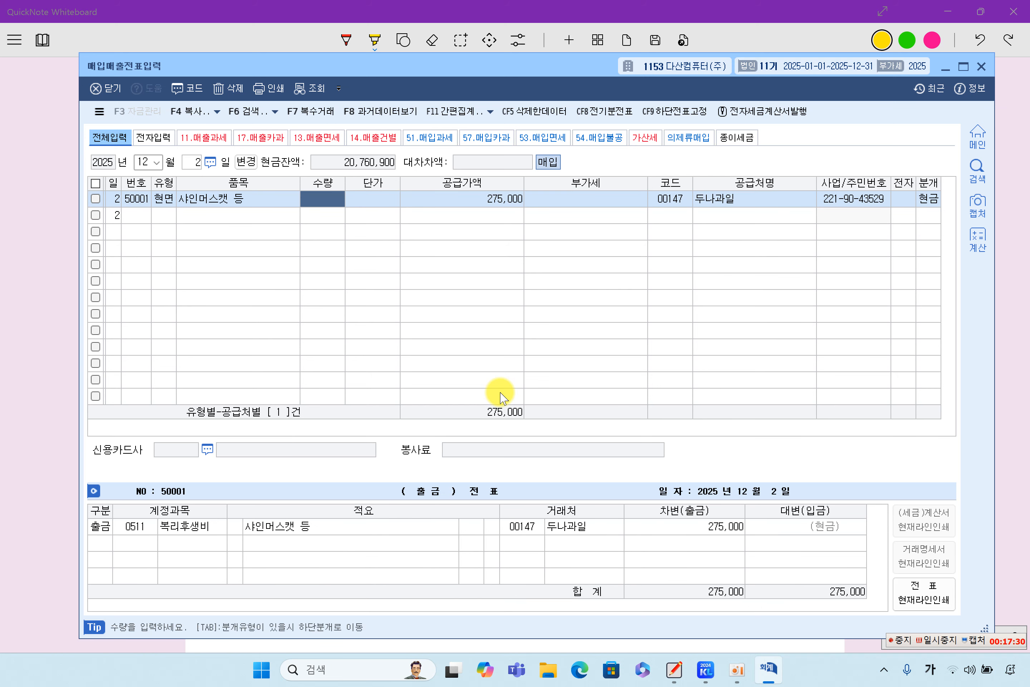
pyautogui.press('Return')
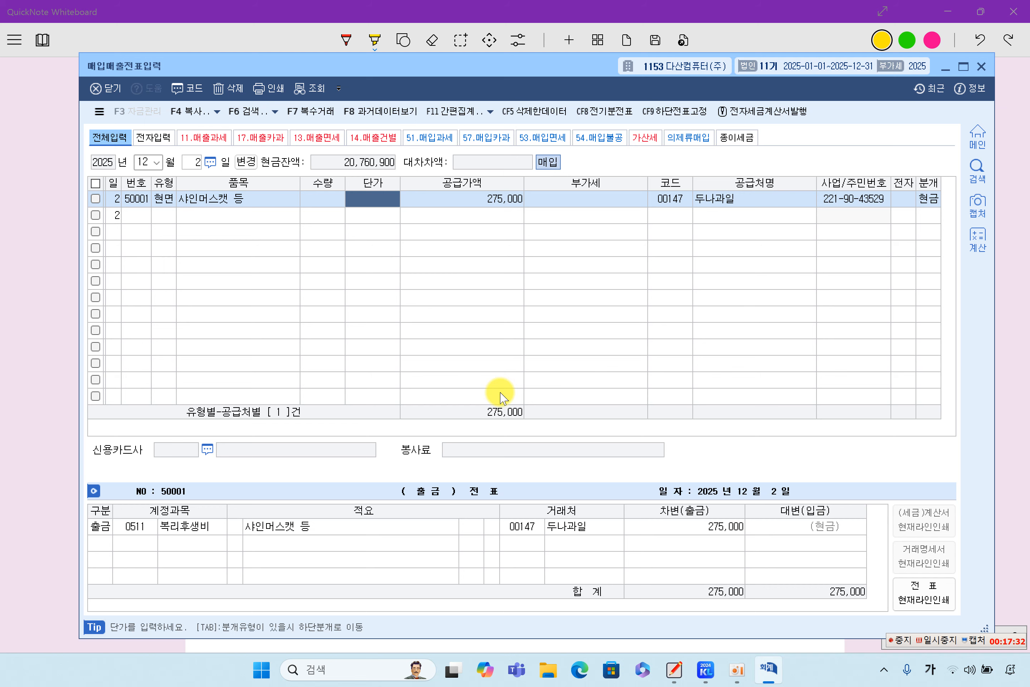
# Step: Switch to QuickNote Whiteboard and highlight the share purchase details, cash payment and 수수료 120,000원 included in 취득원가 in 문제4 question [1]
pyautogui.click(34, 394)
pyautogui.scroll(-10, 552, 432)
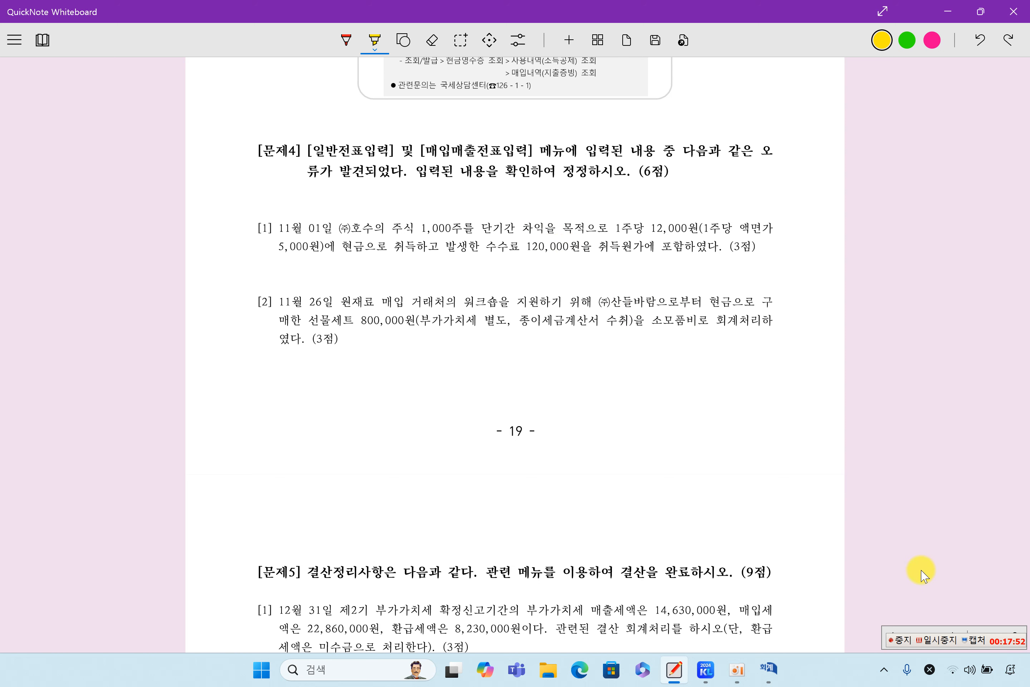
pyautogui.click(942, 640)
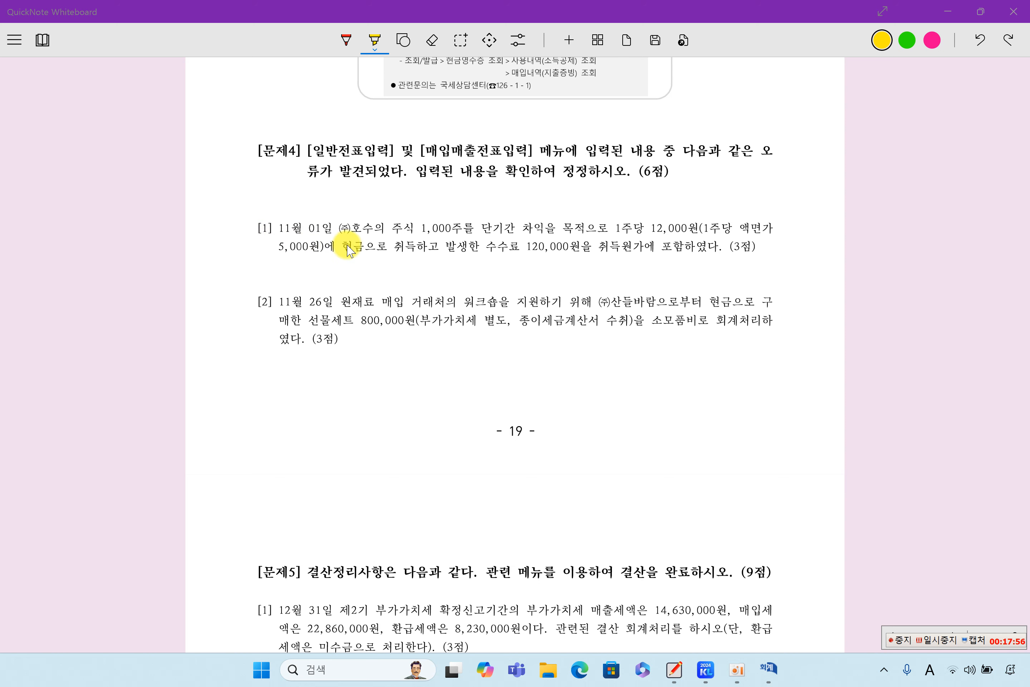
pyautogui.moveTo(344, 229); pyautogui.dragTo(697, 228)
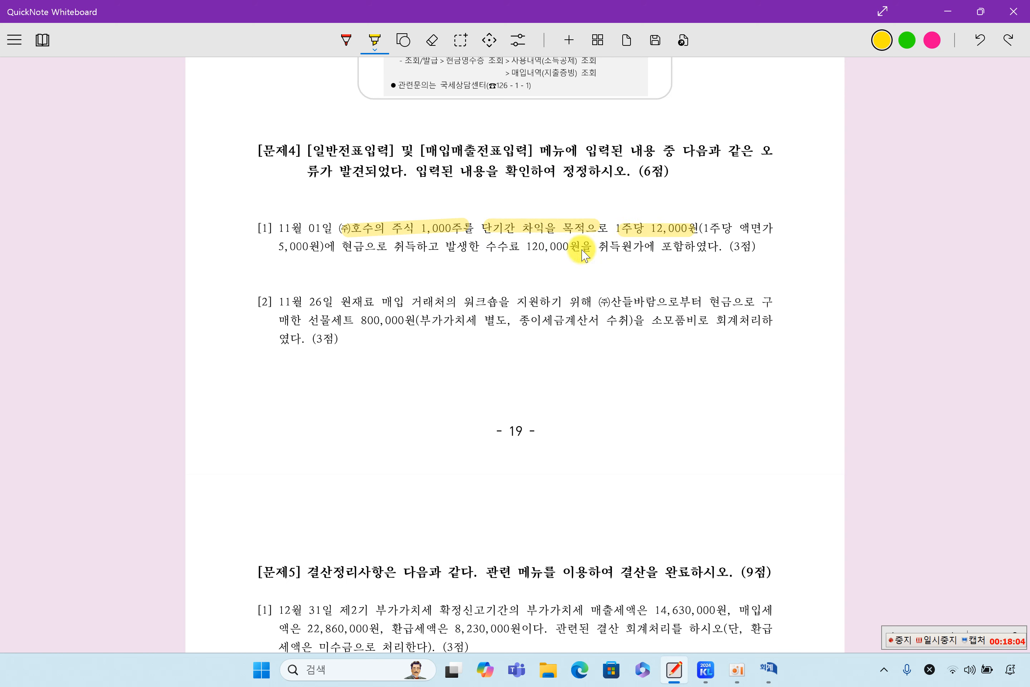
pyautogui.moveTo(345, 246); pyautogui.dragTo(662, 248)
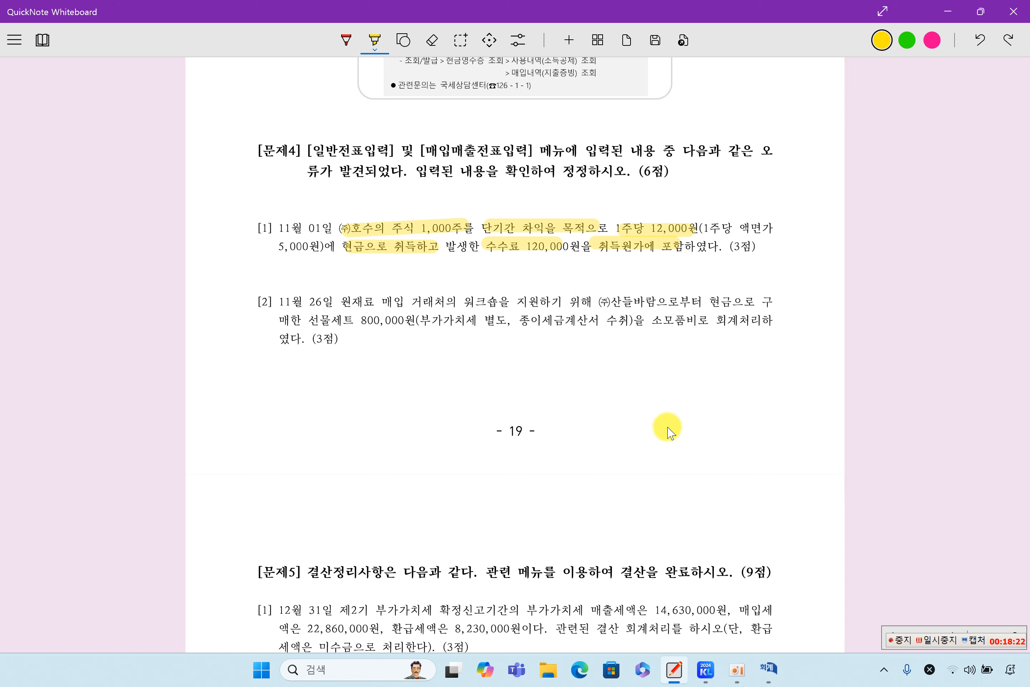
# Step: Switch to the accounting program, open 일반전표입력, and call up the vouchers for November 1
pyautogui.click(705, 669)
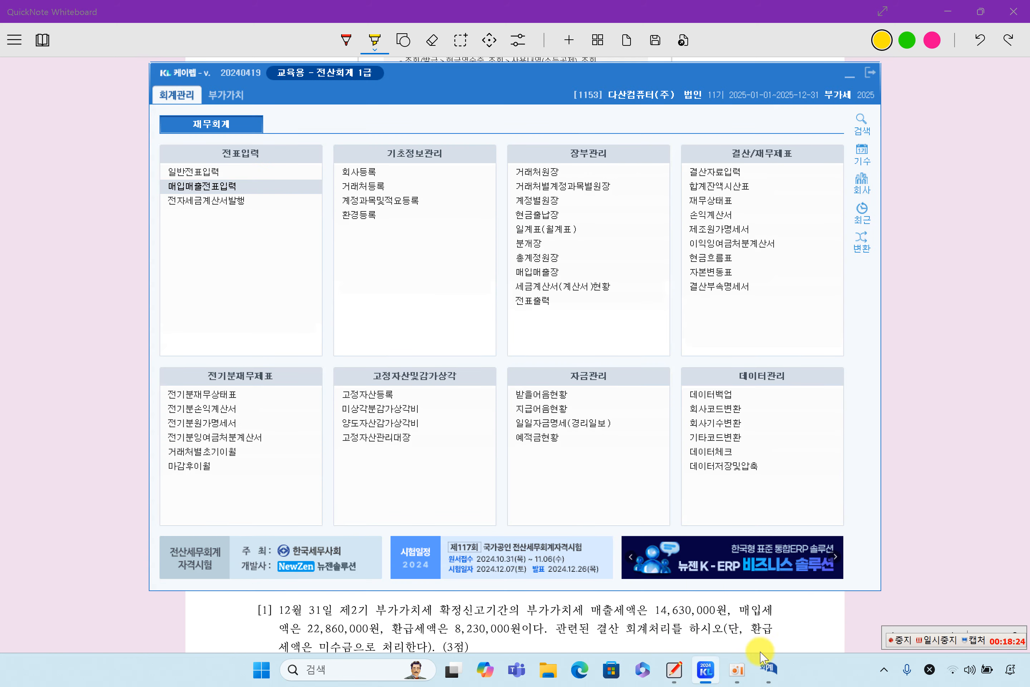
pyautogui.click(180, 175)
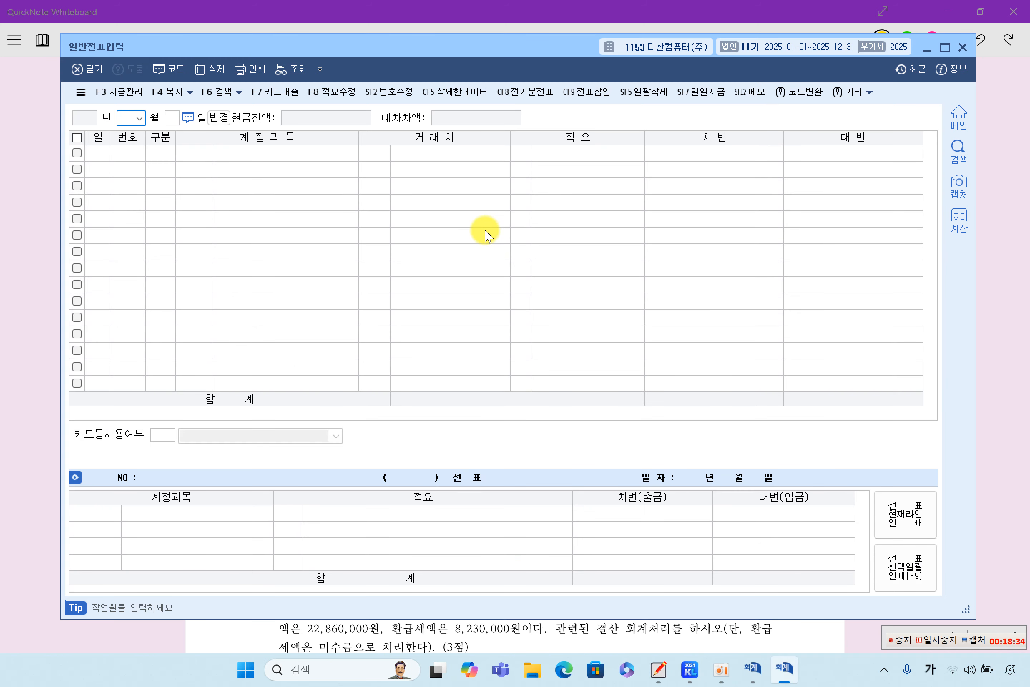
pyautogui.write('11')
pyautogui.press('Return')
pyautogui.write('1')
pyautogui.press('Return')
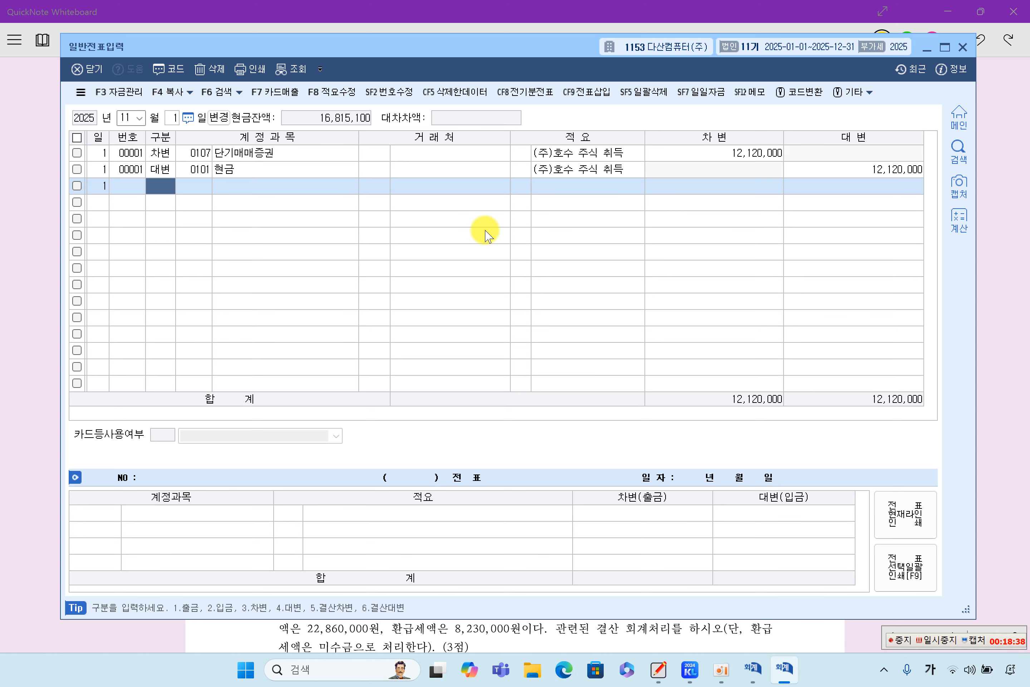
# Step: Set the 차변 amount of the 단기매매증권 line to 12,000,000
pyautogui.click(712, 156)
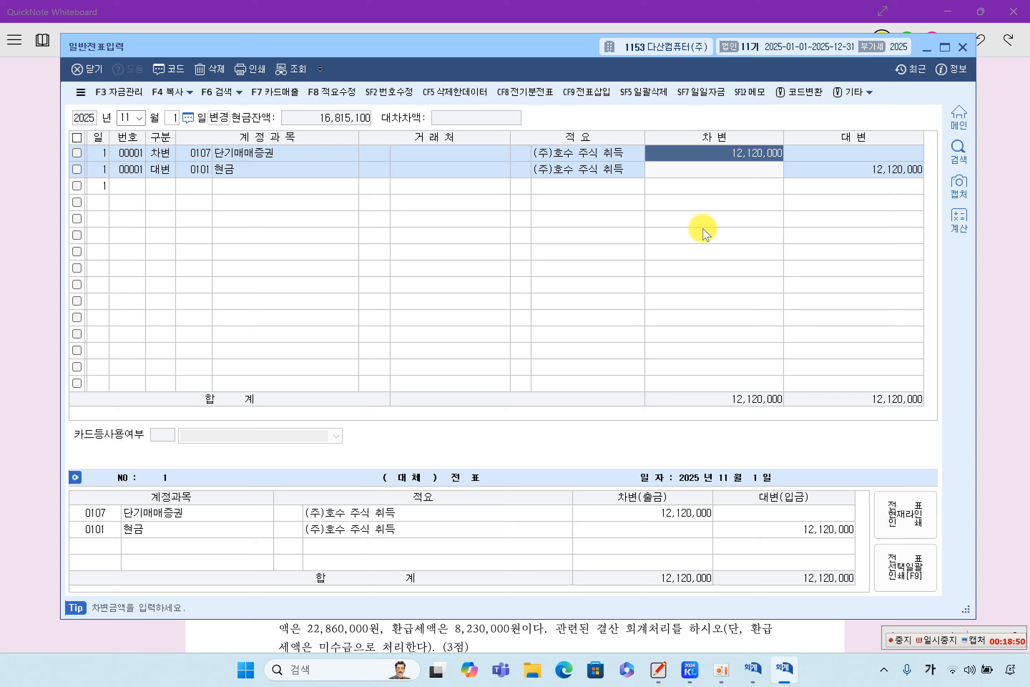
pyautogui.write('12000000')
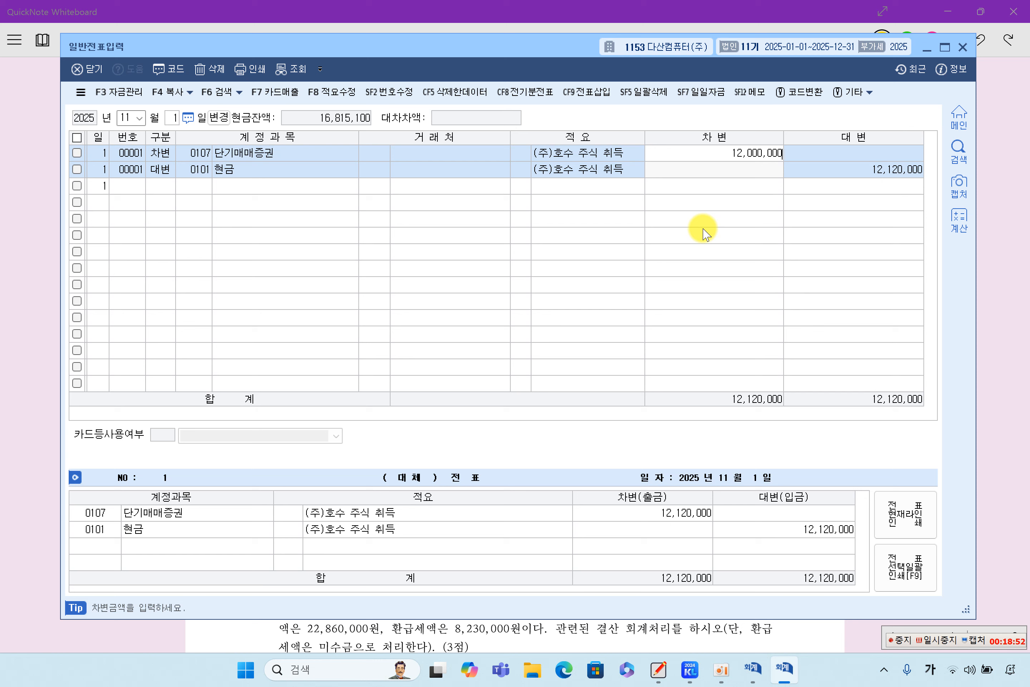
pyautogui.press('Return')
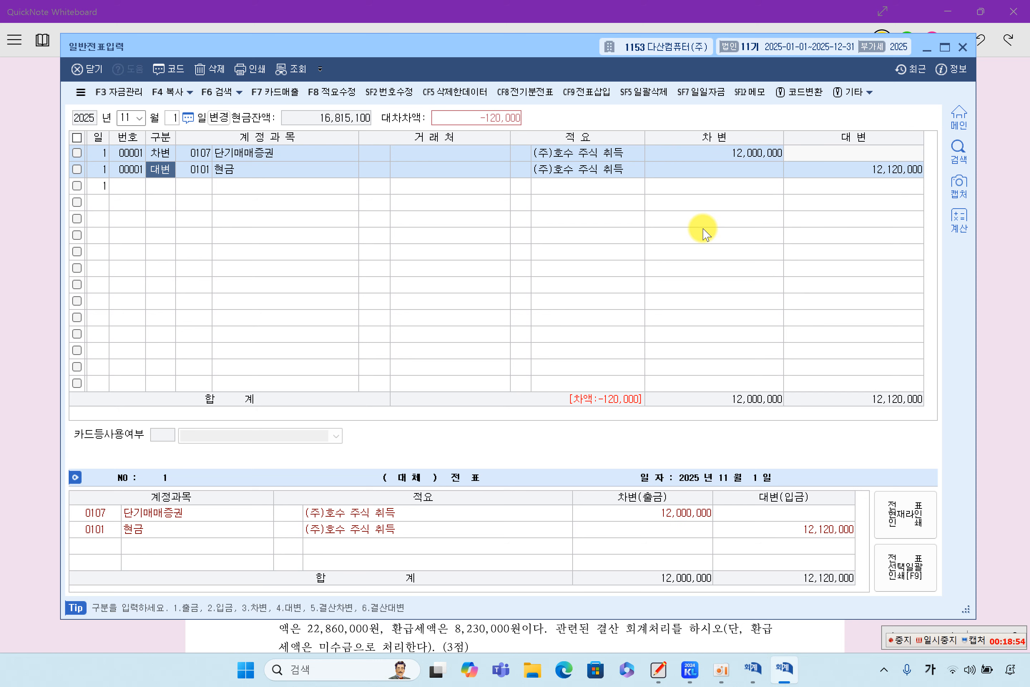
# Step: Add a 차변 line for 120,000 to account 0984 수수료비용, found by searching for 수수료, leaving its 거래처 blank
pyautogui.press('Down')
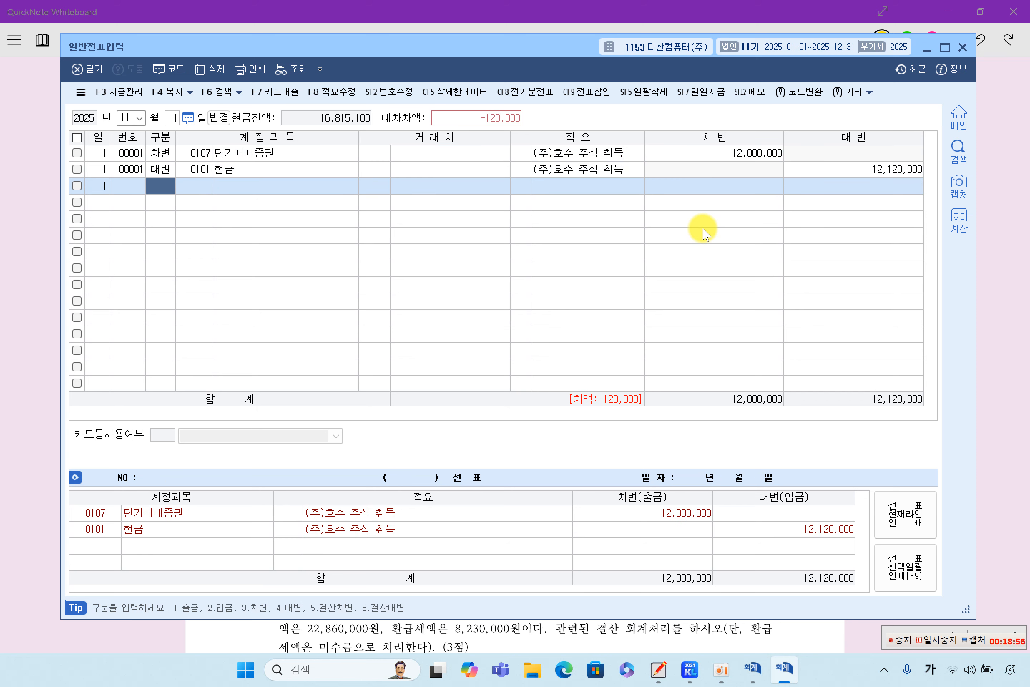
pyautogui.write('3')
pyautogui.press('F2')
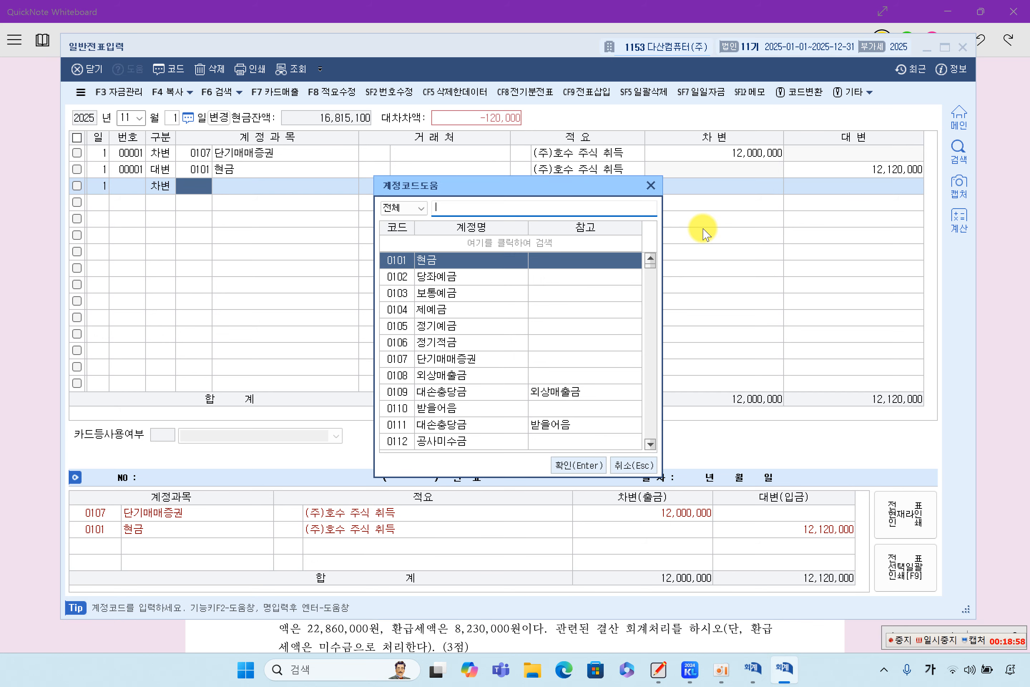
pyautogui.write('숫')
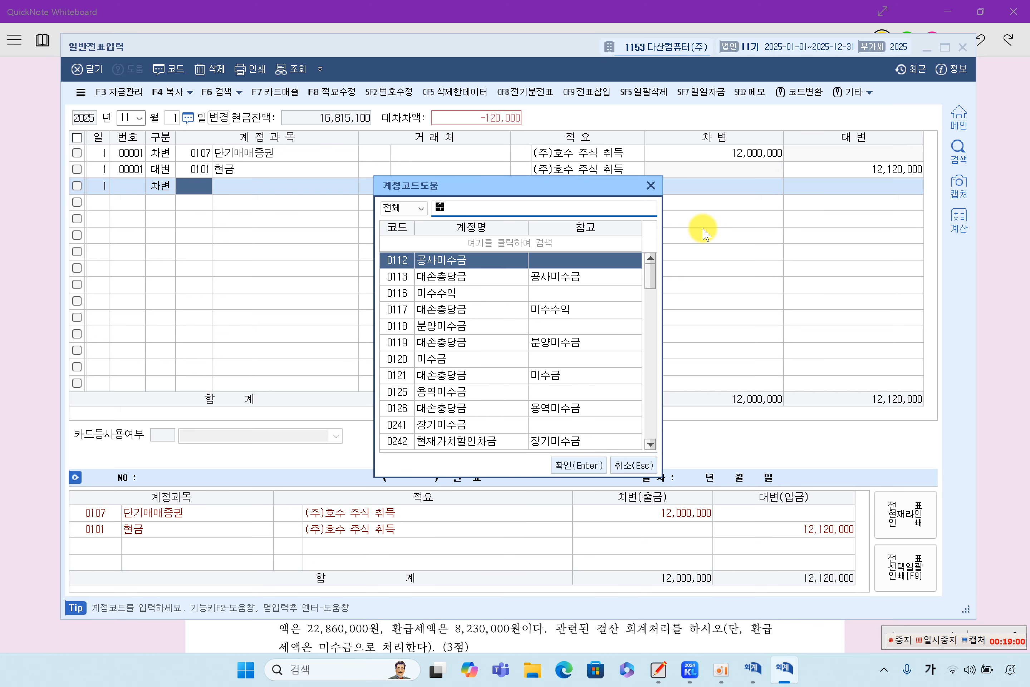
pyautogui.write('수료')
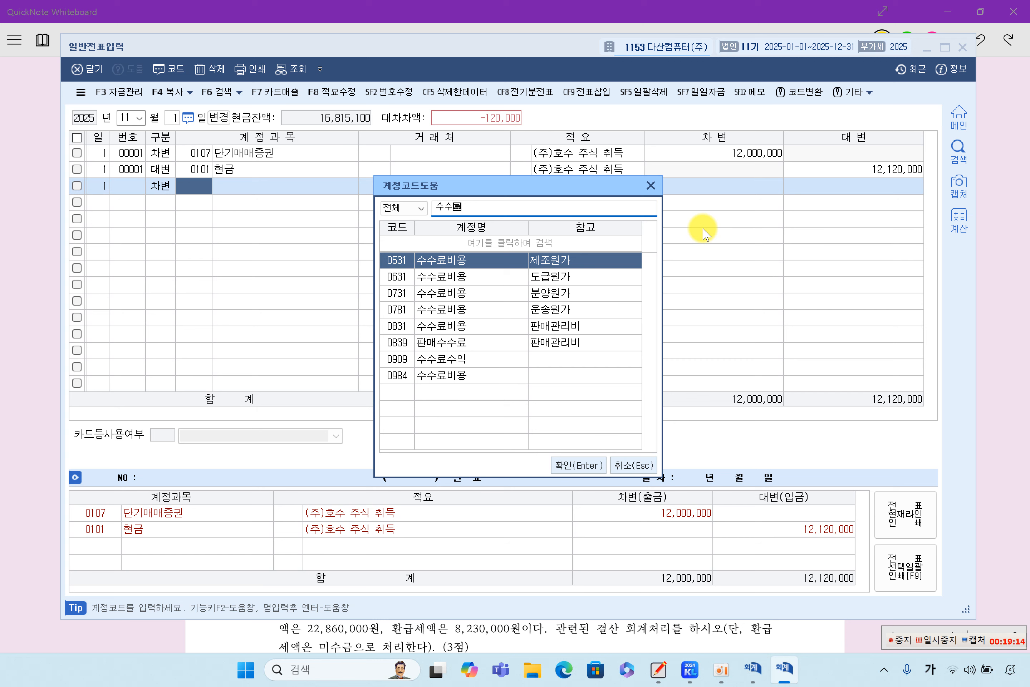
pyautogui.press('Down')
pyautogui.press('Down')
pyautogui.press('Down')
pyautogui.press('Down')
pyautogui.press('Down')
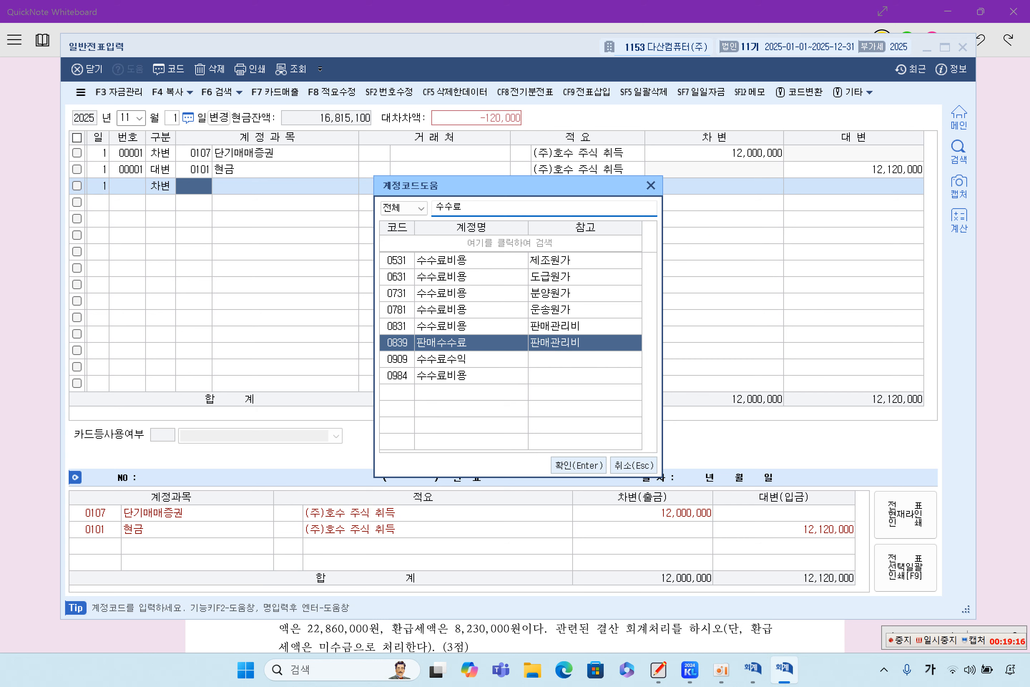
pyautogui.press('Down')
pyautogui.press('Down')
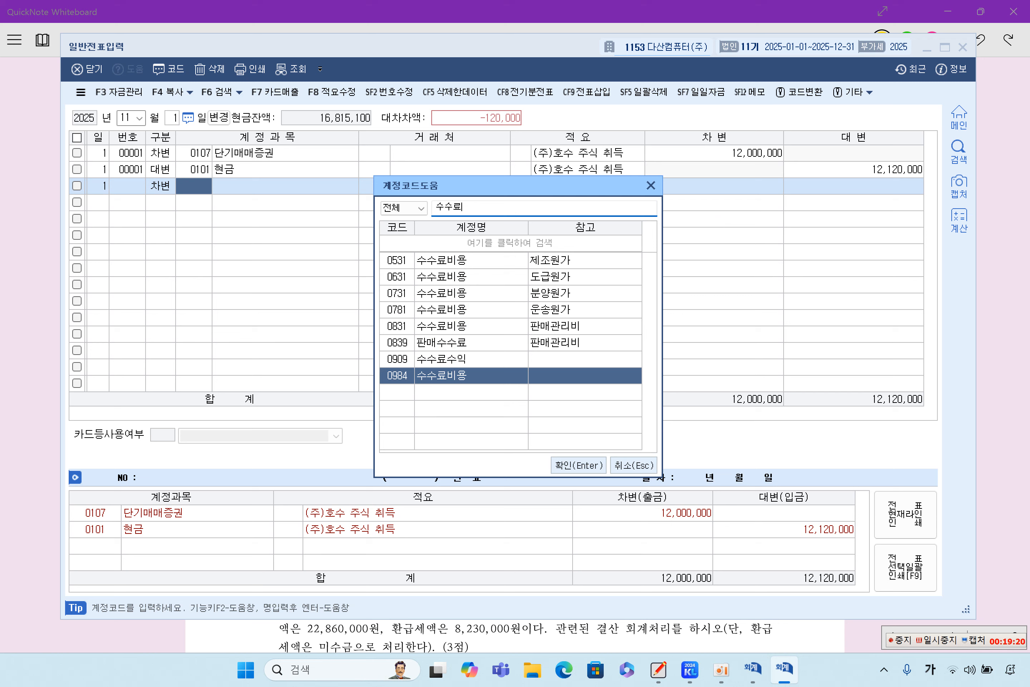
pyautogui.press('Up')
pyautogui.press('Up')
pyautogui.press('Up')
pyautogui.press('Down')
pyautogui.press('Down')
pyautogui.press('Down')
pyautogui.press('Return')
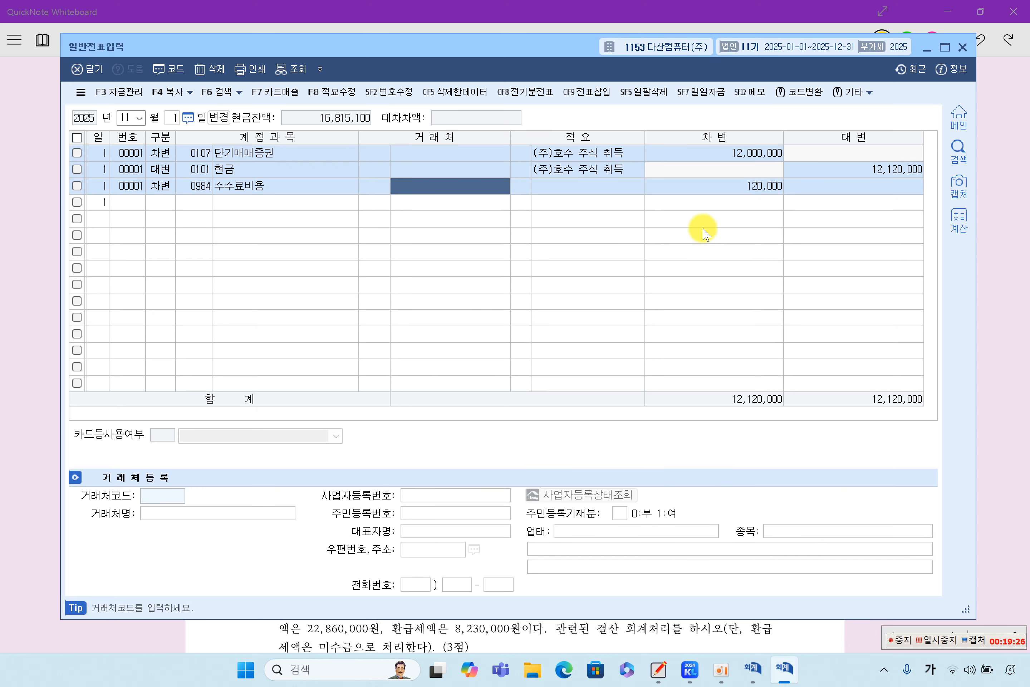
pyautogui.press('Return')
pyautogui.press('Return')
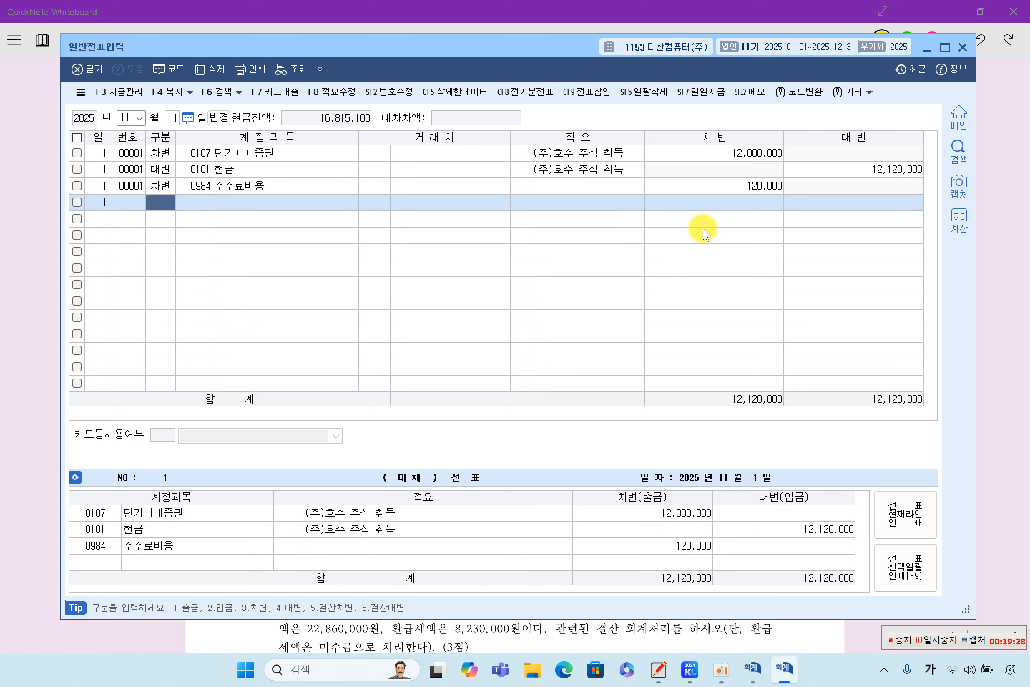
pyautogui.press('Up')
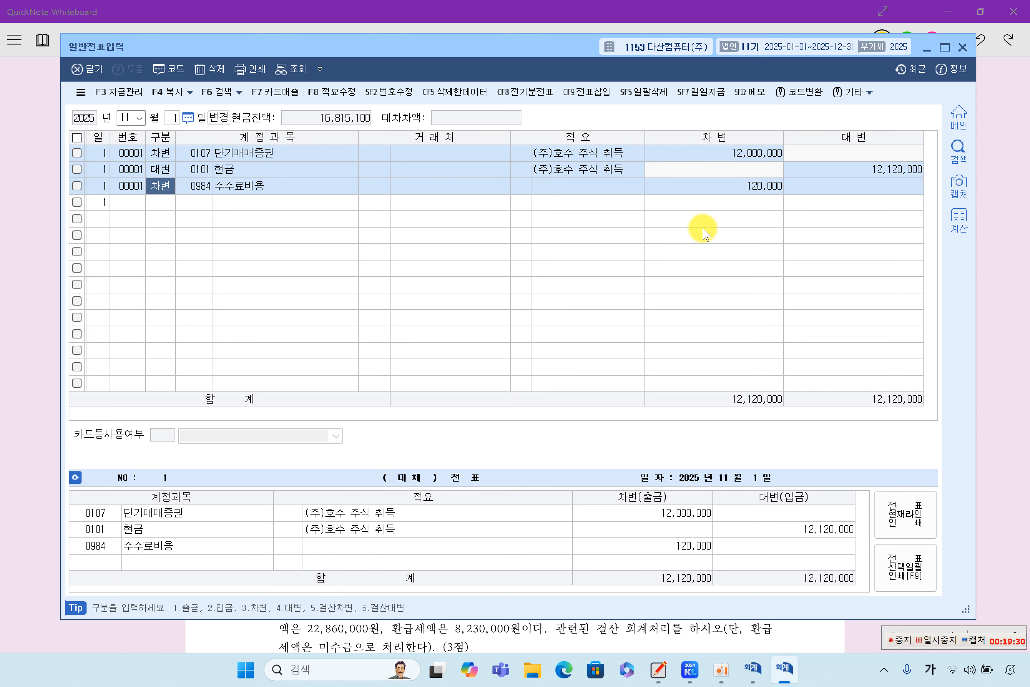
pyautogui.press('Return')
pyautogui.press('Return')
pyautogui.press('Return')
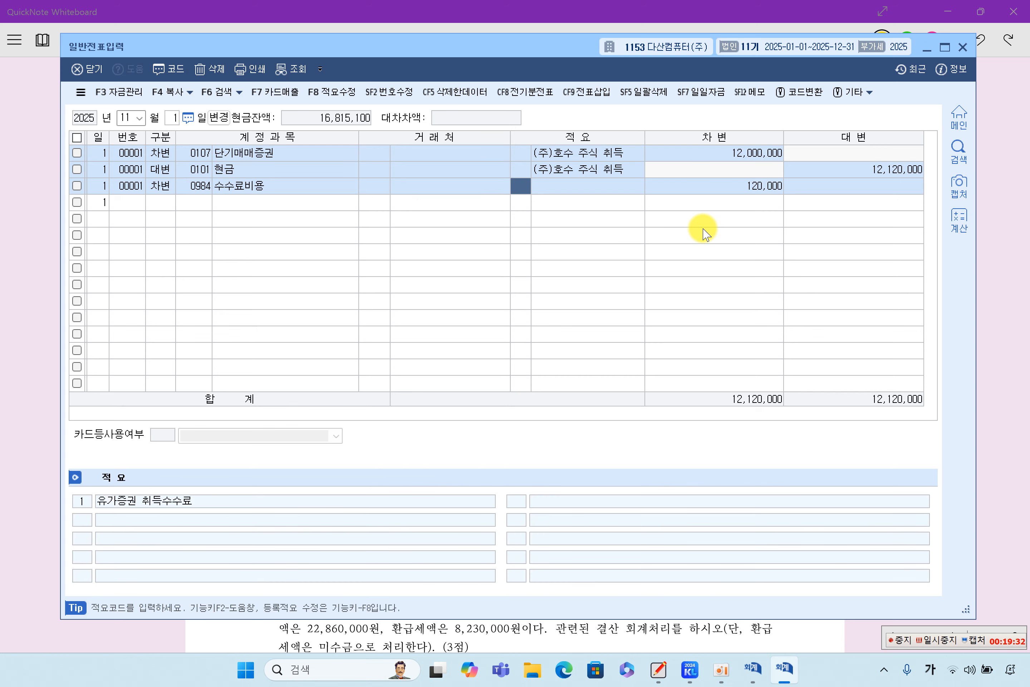
pyautogui.press('Return')
pyautogui.press('Up')
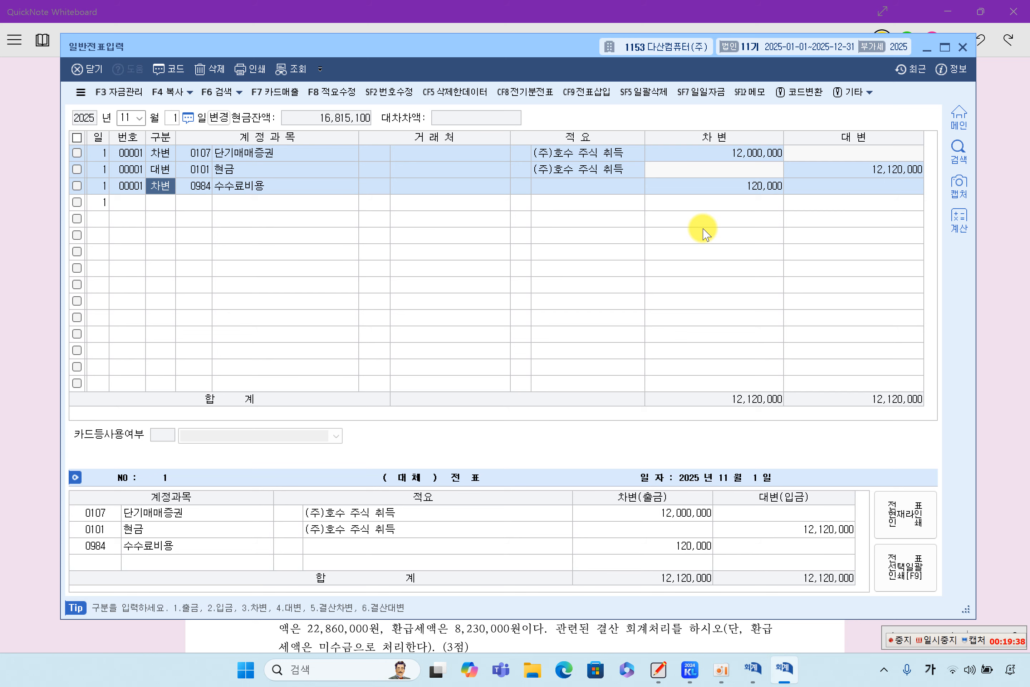
# Step: Switch to QuickNote Whiteboard and highlight the 거래처 워크숍, supplier, 선물세트 800,000원, 부가가치세 별도, 종이세금계산서 and 소모품비 details in 문제4 question [2]
pyautogui.click(12, 235)
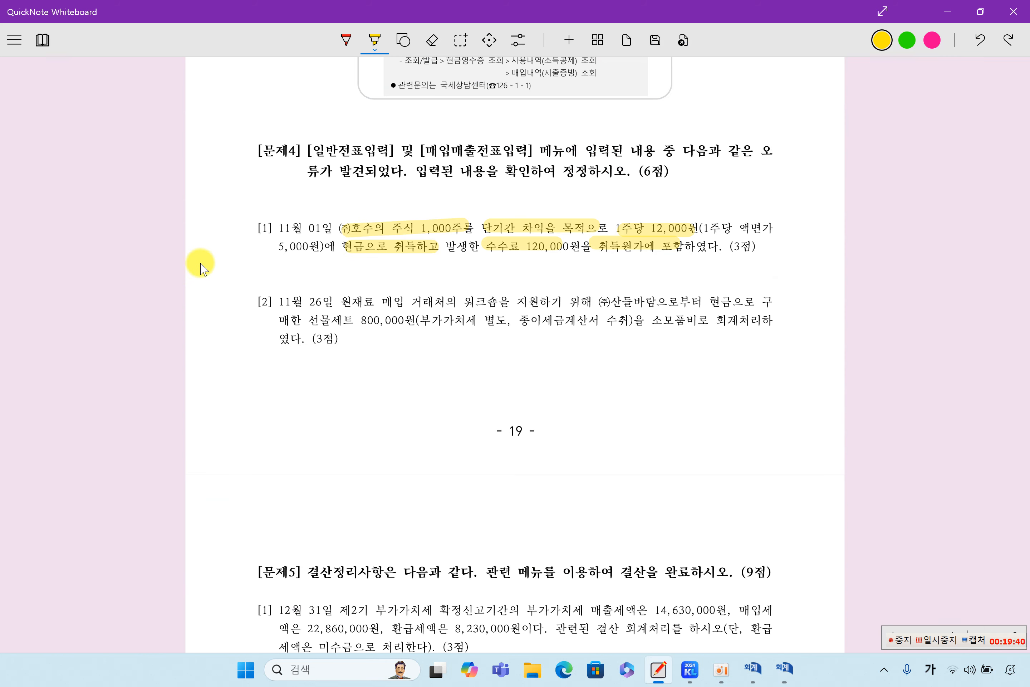
pyautogui.moveTo(343, 302); pyautogui.dragTo(450, 305)
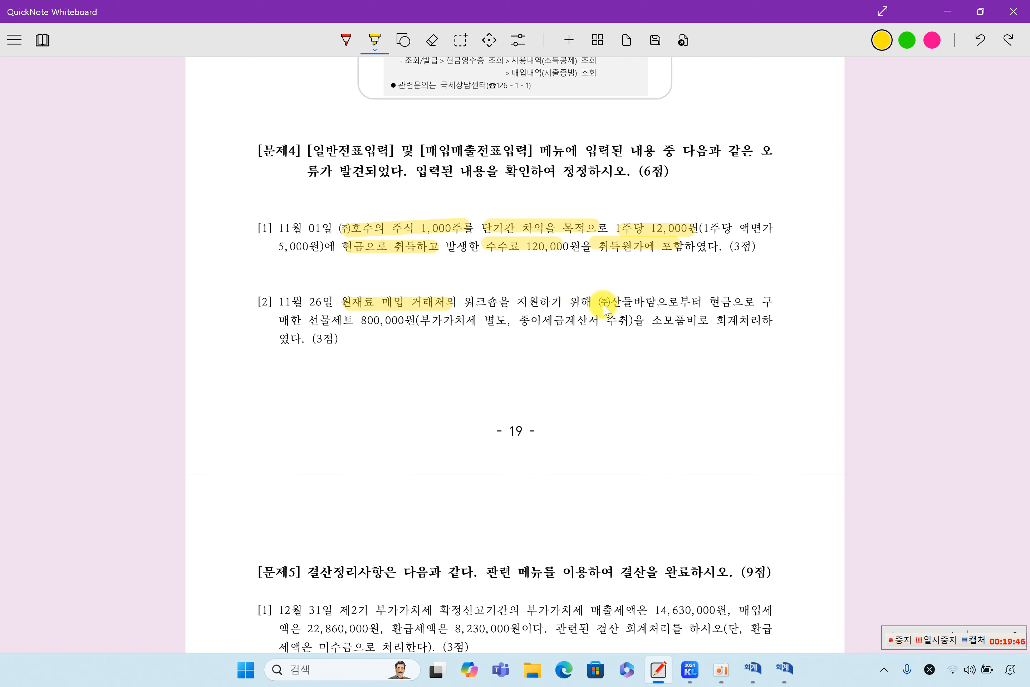
pyautogui.moveTo(601, 305); pyautogui.dragTo(665, 304)
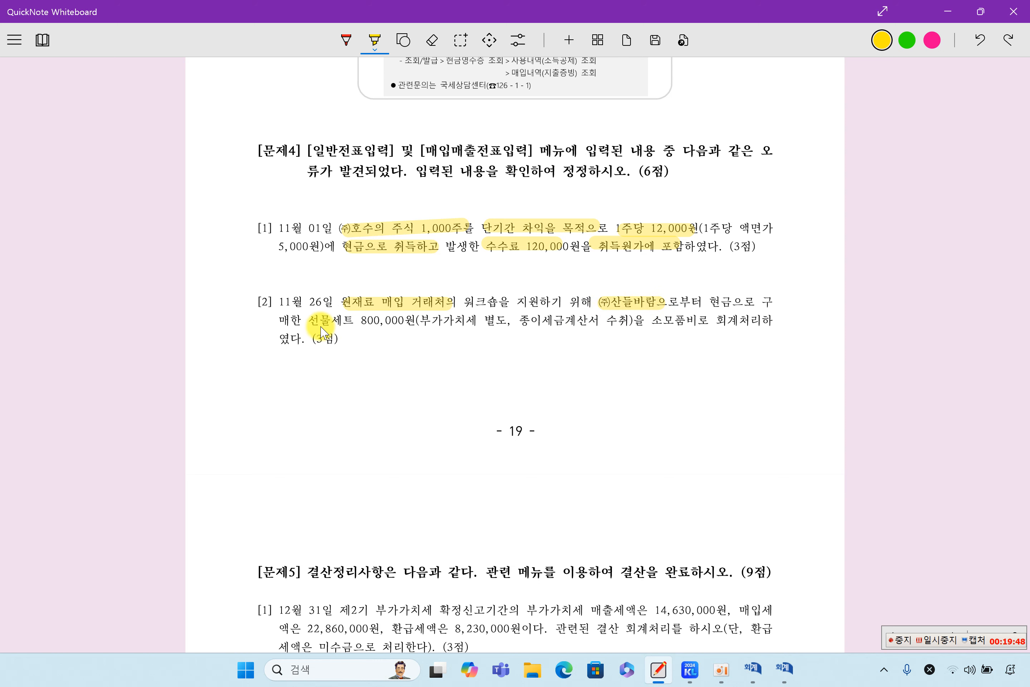
pyautogui.moveTo(315, 324); pyautogui.dragTo(495, 326)
pyautogui.moveTo(521, 322); pyautogui.dragTo(625, 327)
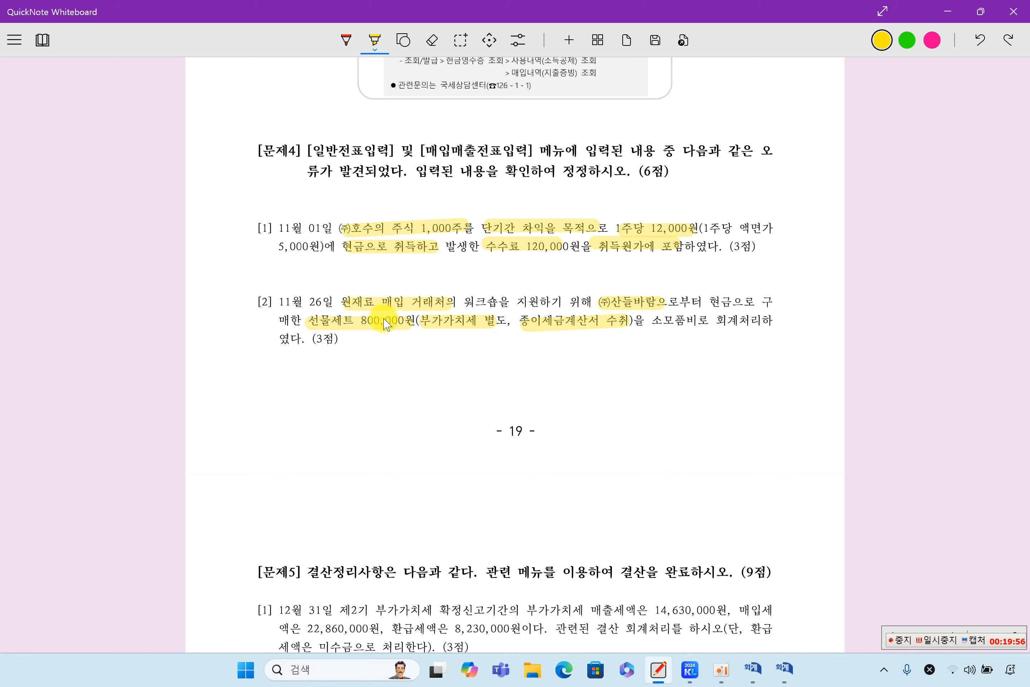
pyautogui.moveTo(348, 305); pyautogui.dragTo(500, 303)
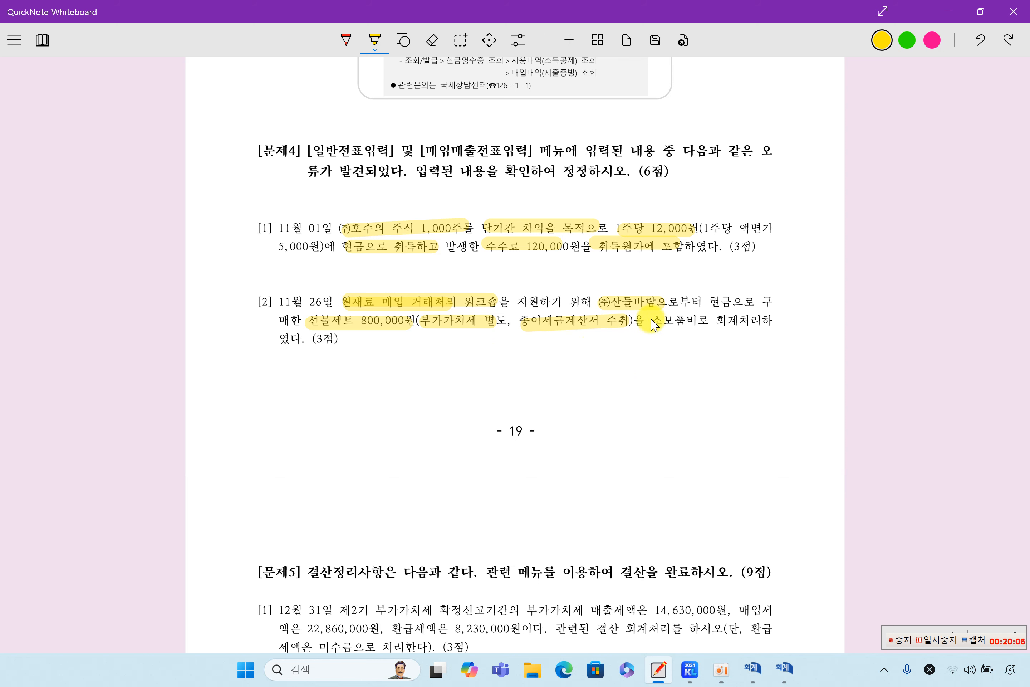
pyautogui.moveTo(647, 320); pyautogui.dragTo(699, 321)
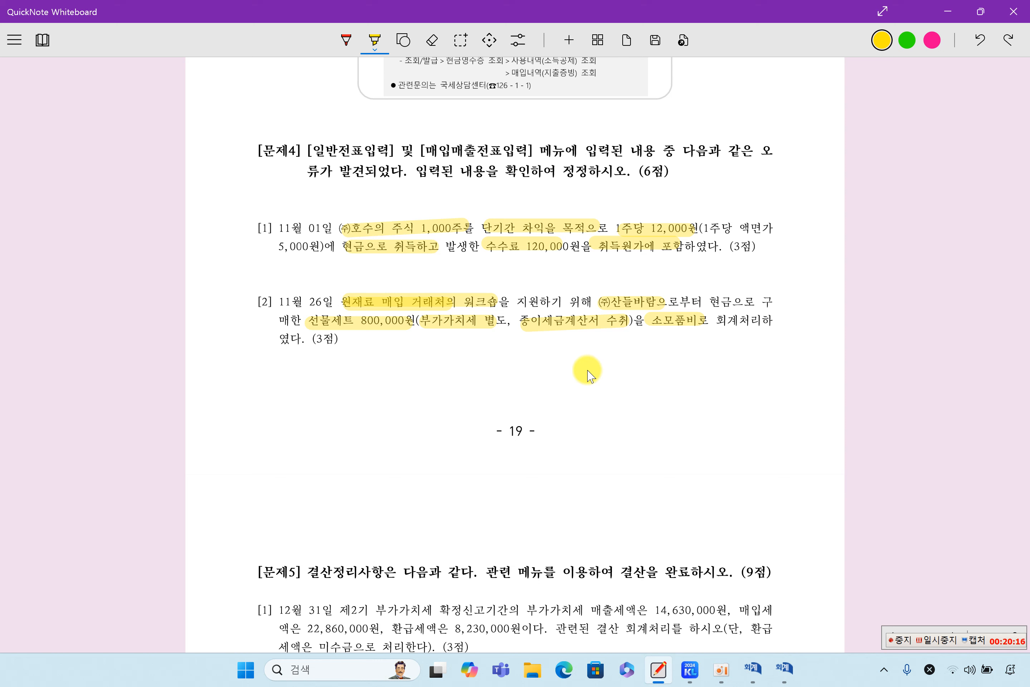
# Step: Switch to the accounting program's 매입매출전표입력 window and call up the vouchers for November 26
pyautogui.click(786, 672)
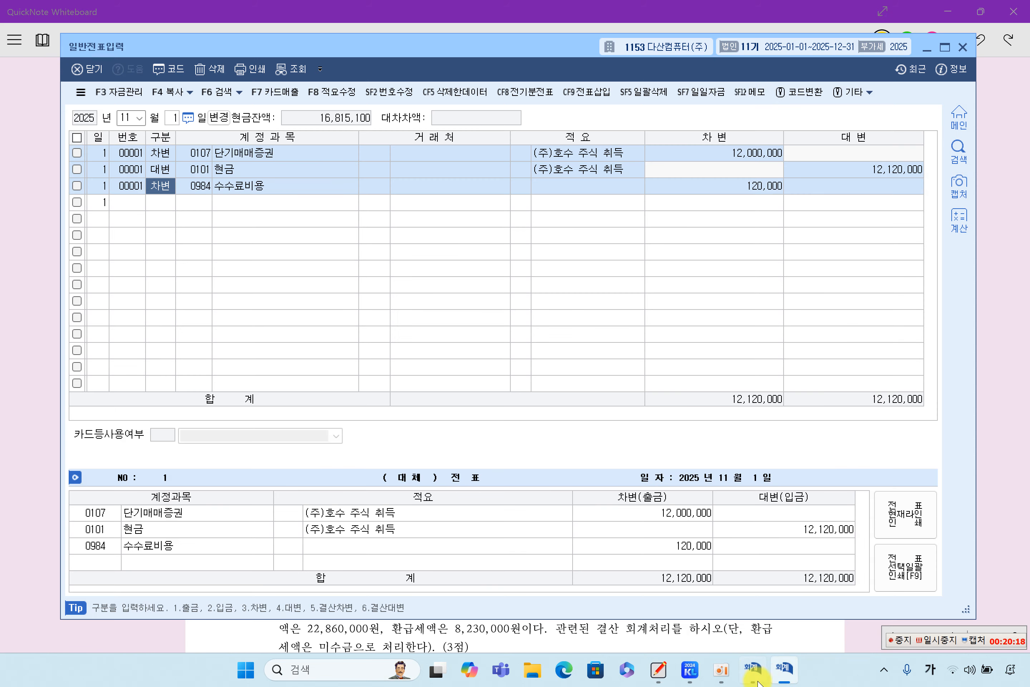
pyautogui.click(786, 672)
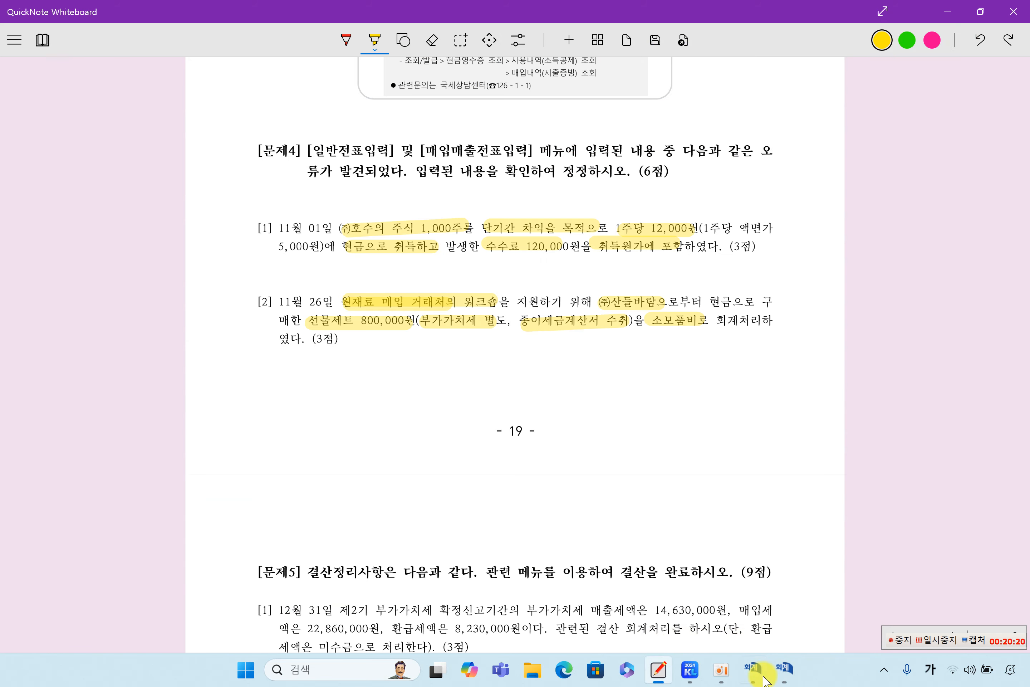
pyautogui.click(752, 668)
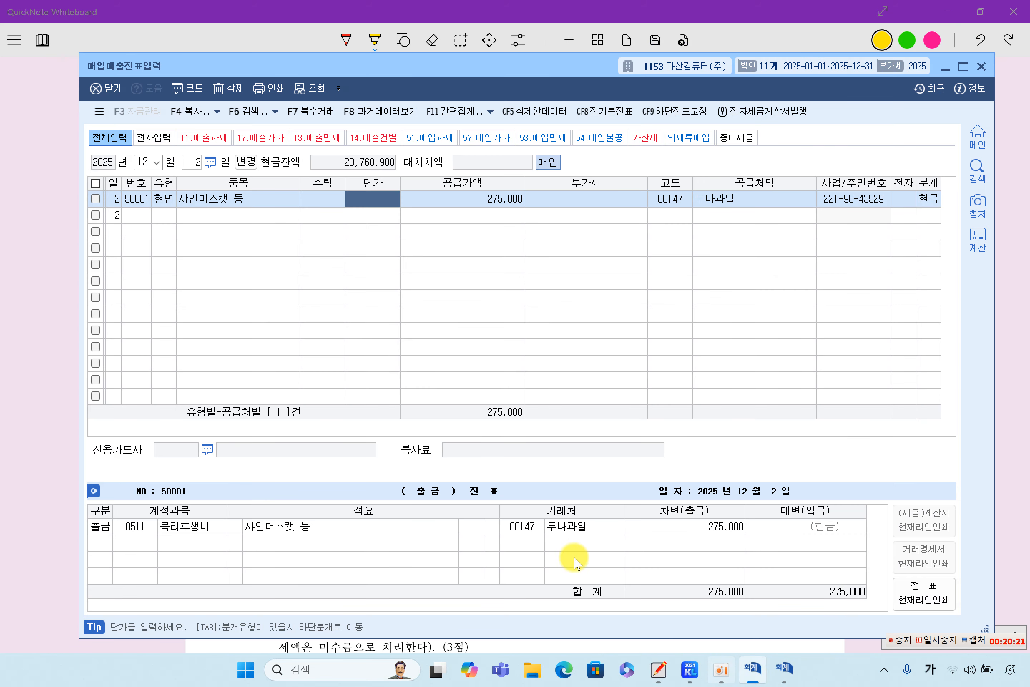
pyautogui.click(139, 163)
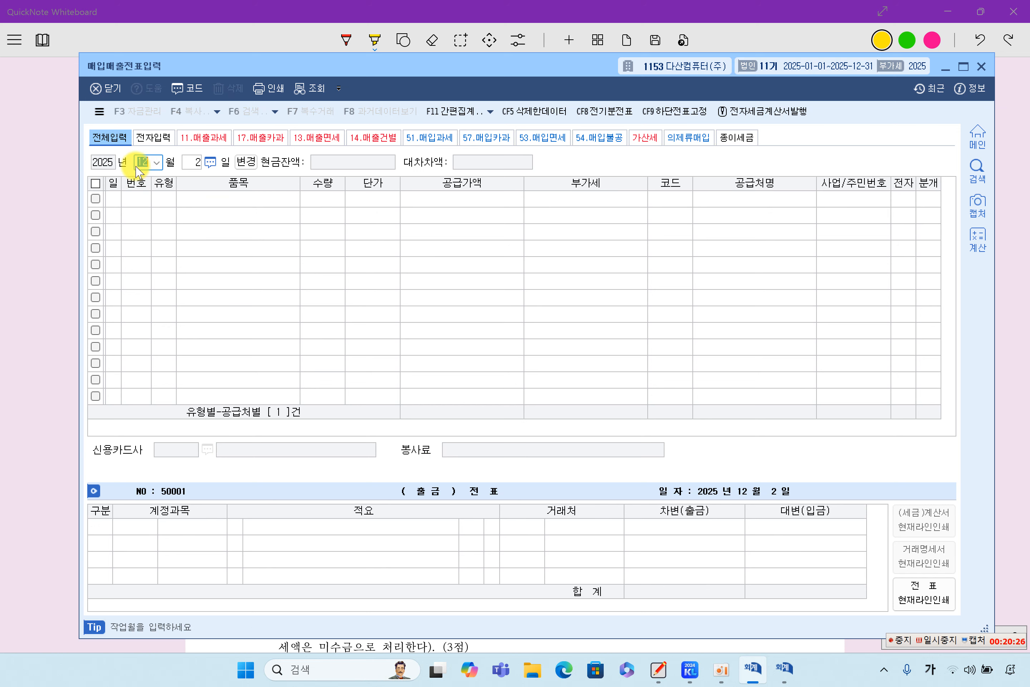
pyautogui.write('11')
pyautogui.write('2')
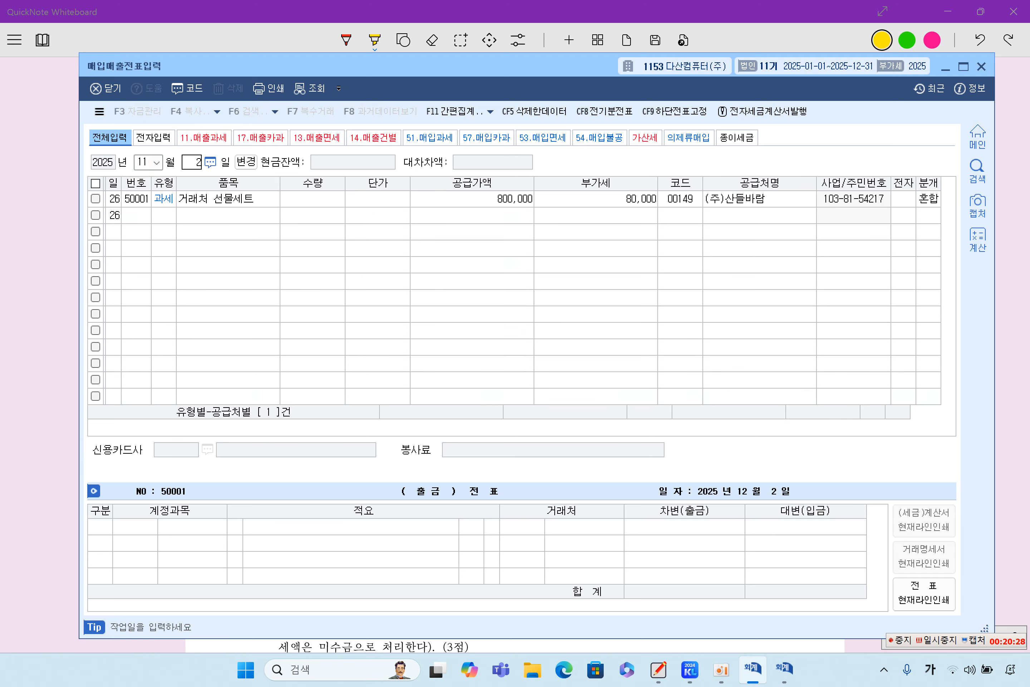
pyautogui.write('6')
pyautogui.press('Return')
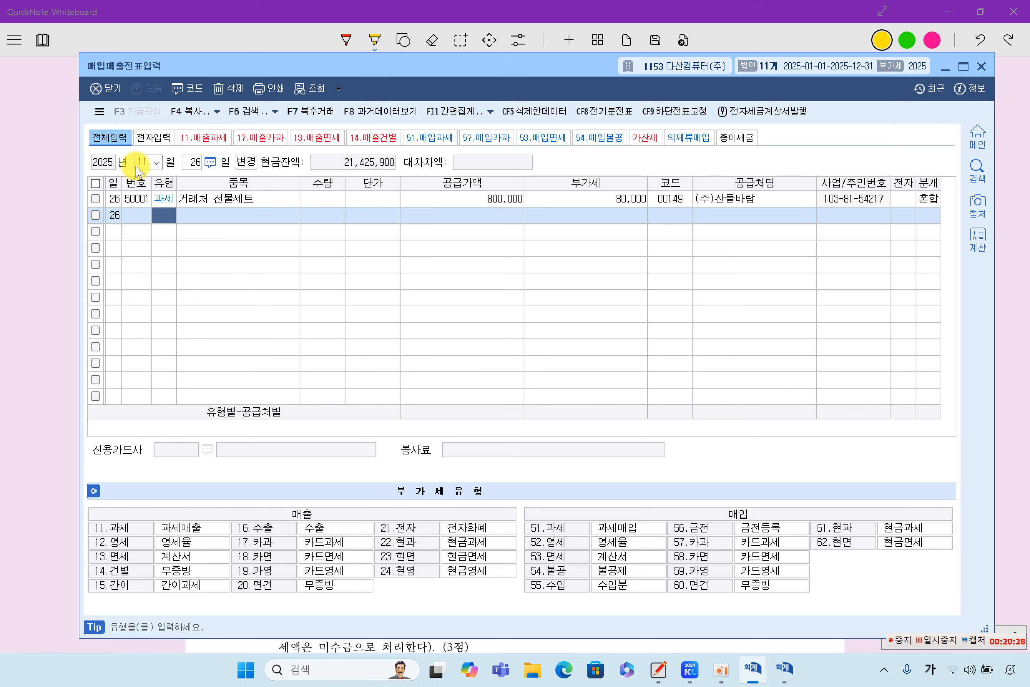
# Step: Check the journal lines of the 거래처 선물세트 voucher and change its 유형 to 54.불공
pyautogui.click(231, 203)
pyautogui.click(161, 201)
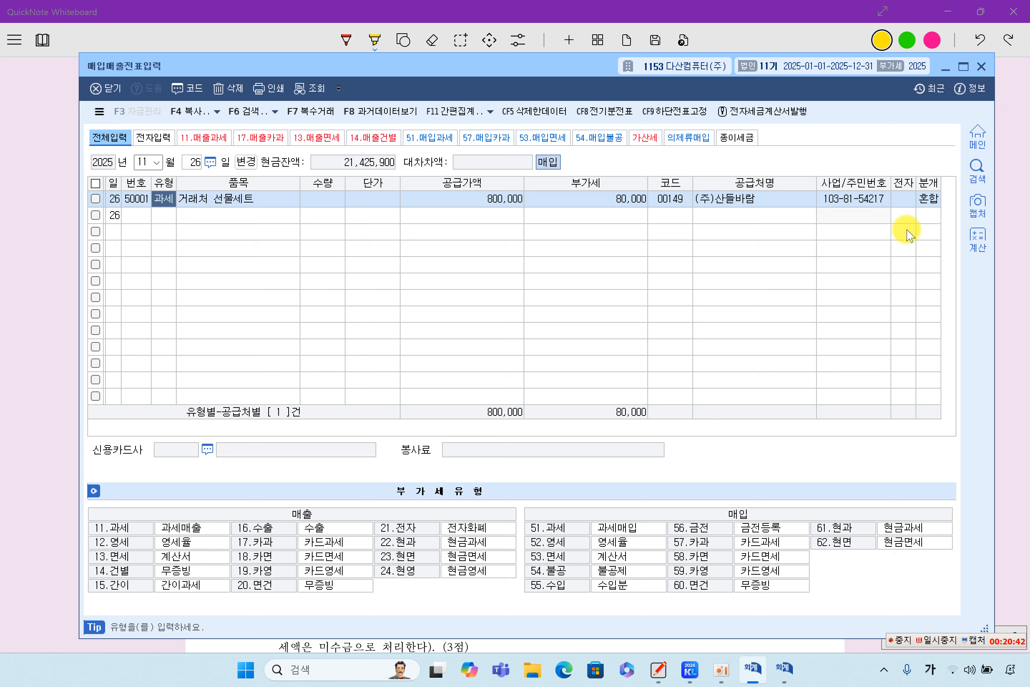
pyautogui.click(928, 199)
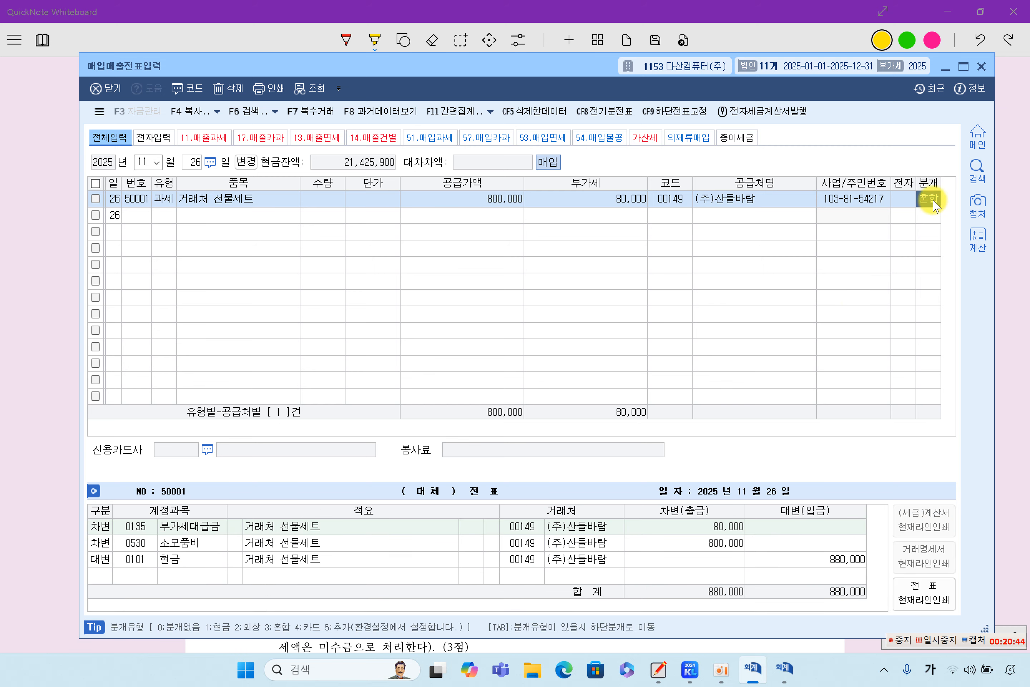
pyautogui.click(186, 549)
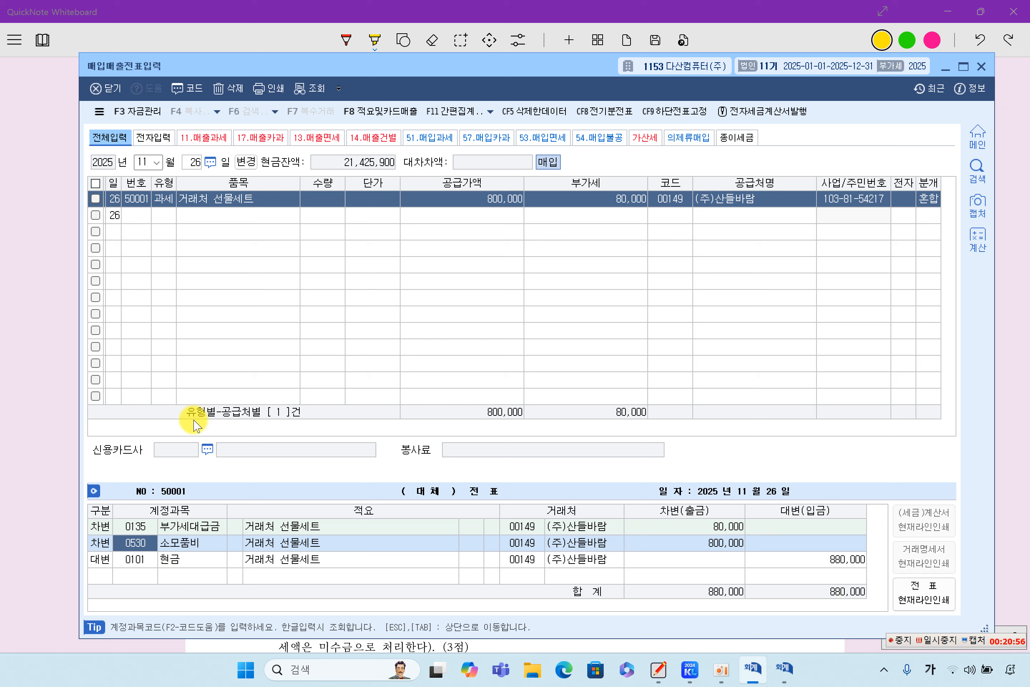
pyautogui.click(166, 199)
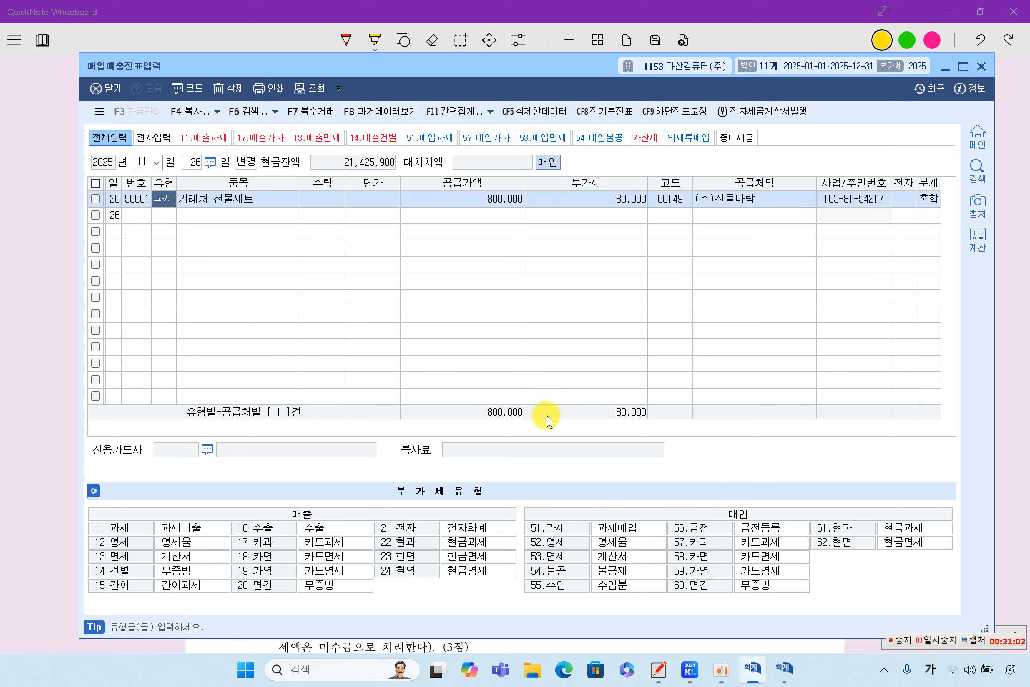
pyautogui.write('54')
pyautogui.press('Return')
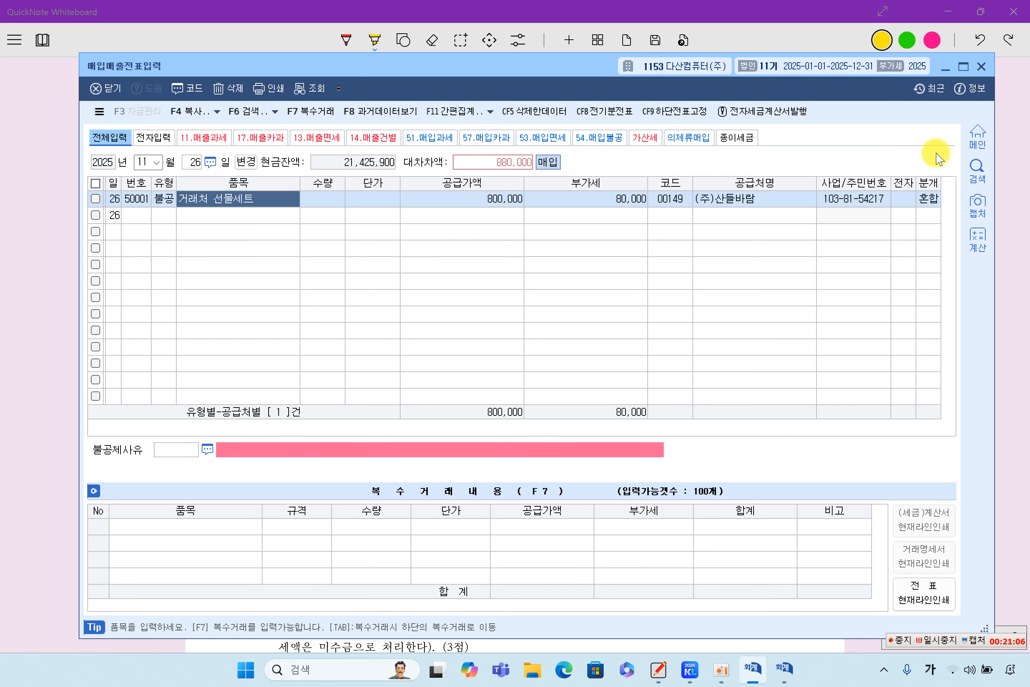
# Step: Review the 거래처 선물세트 voucher's 유형, 품목, 부가세, supplier code, 전자 and 분개 fields
pyautogui.click(928, 199)
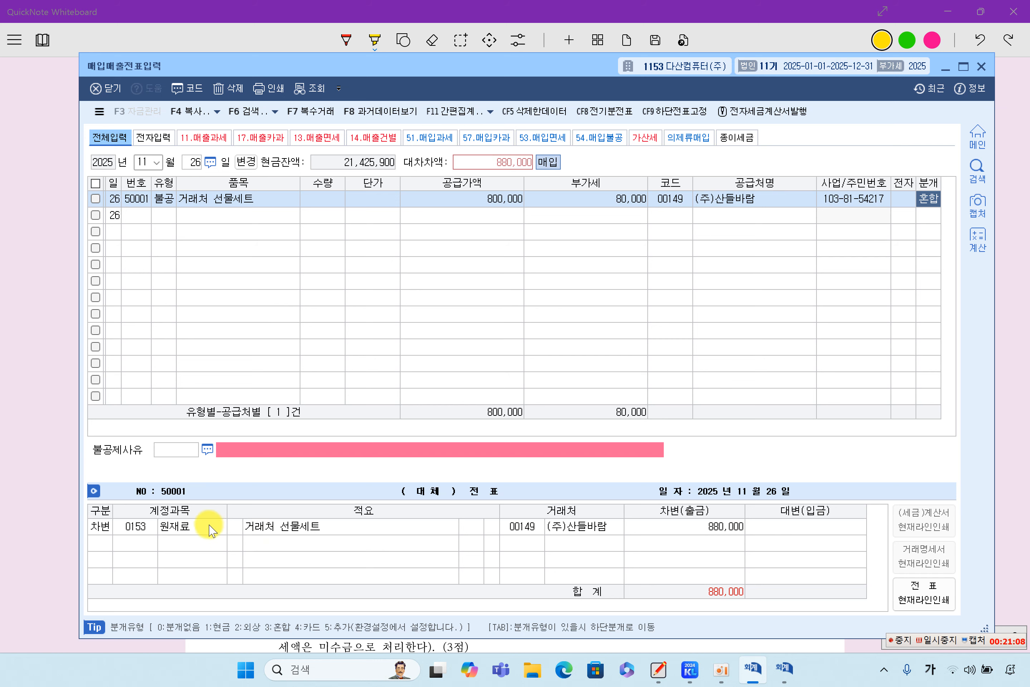
pyautogui.click(162, 199)
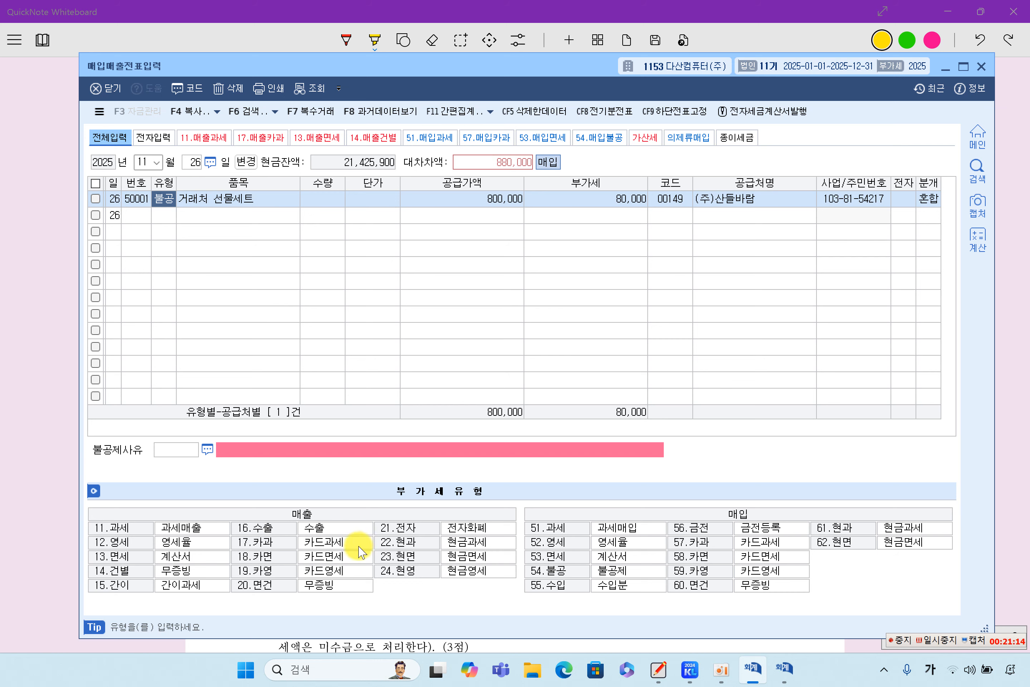
pyautogui.click(271, 205)
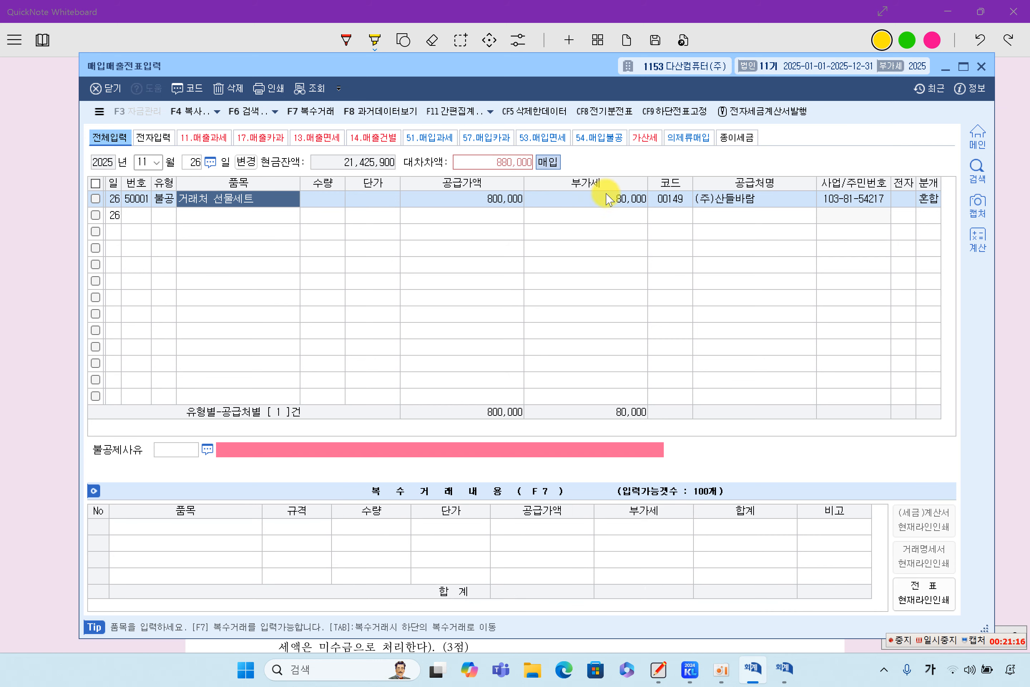
pyautogui.click(585, 202)
pyautogui.click(667, 199)
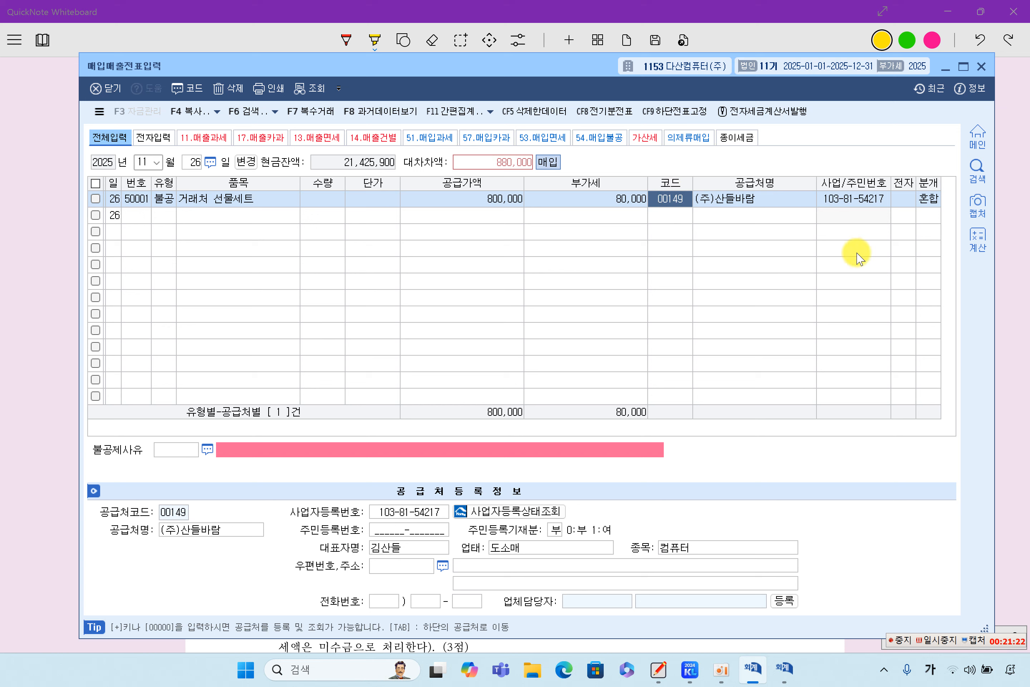
pyautogui.click(904, 200)
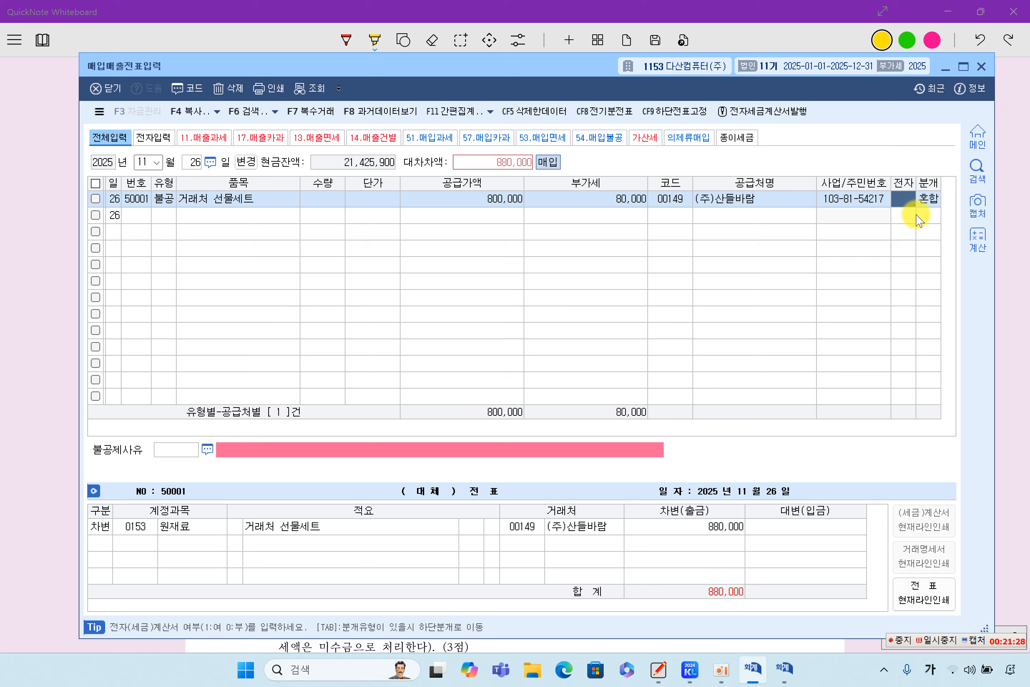
pyautogui.click(926, 199)
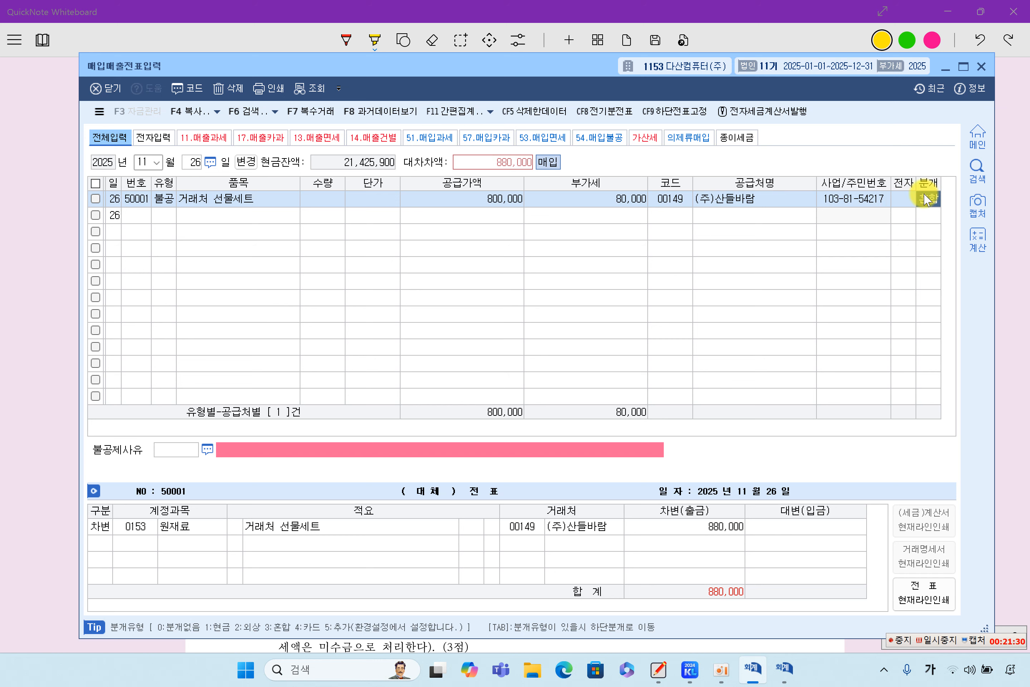
# Step: Set the voucher's 불공제사유 to 4, ④기업업무추진비 및 이와 유사한 비용 관련
pyautogui.click(180, 452)
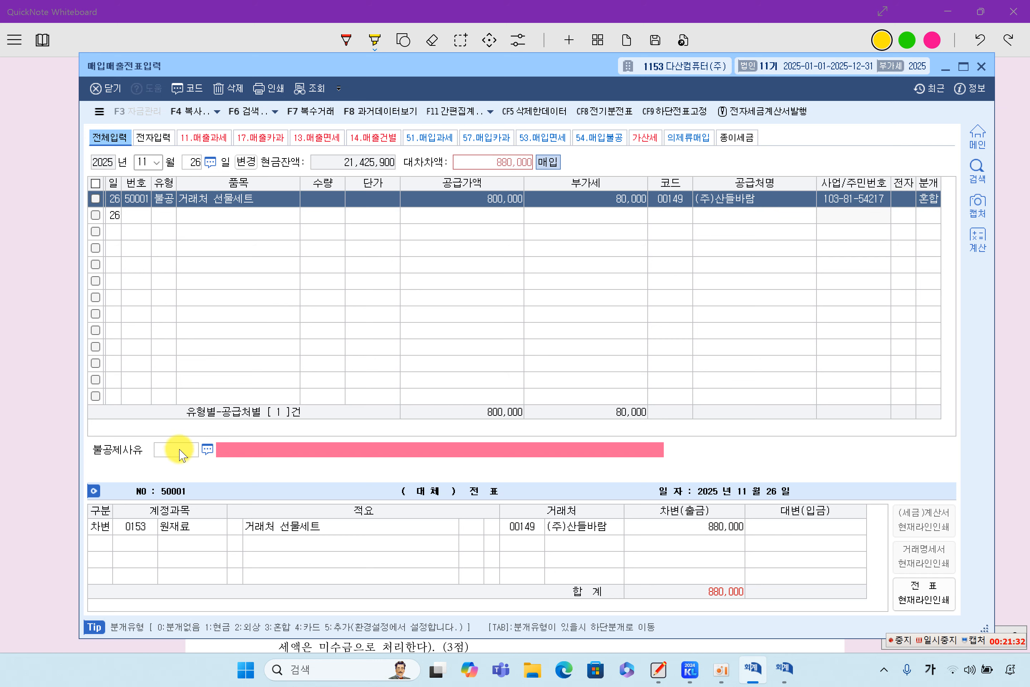
pyautogui.press('F2')
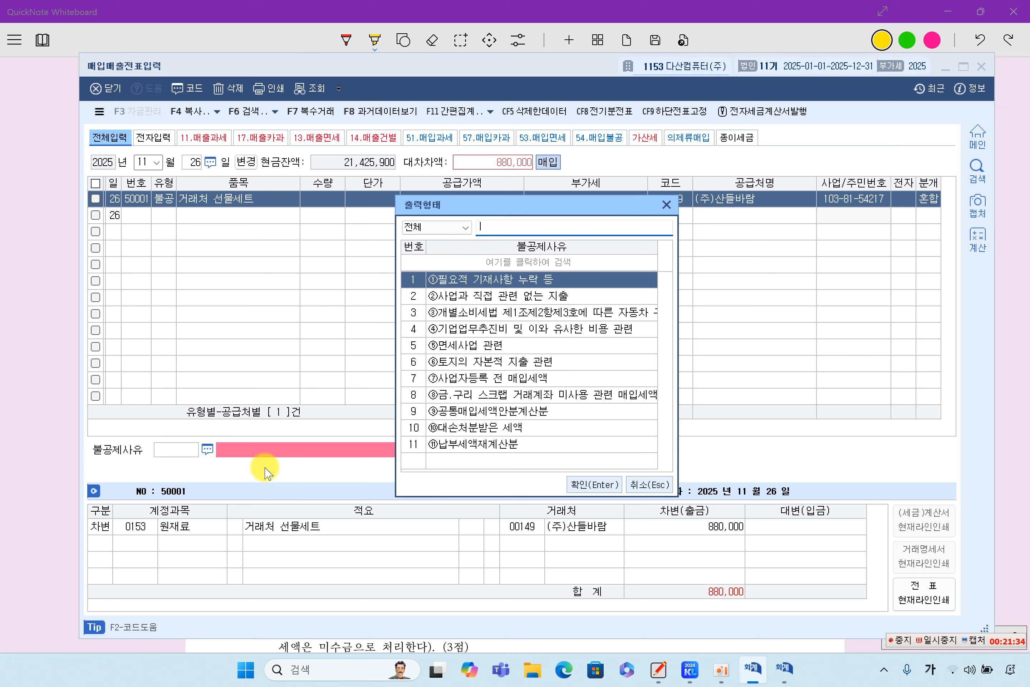
pyautogui.click(495, 329)
pyautogui.doubleClick(500, 330)
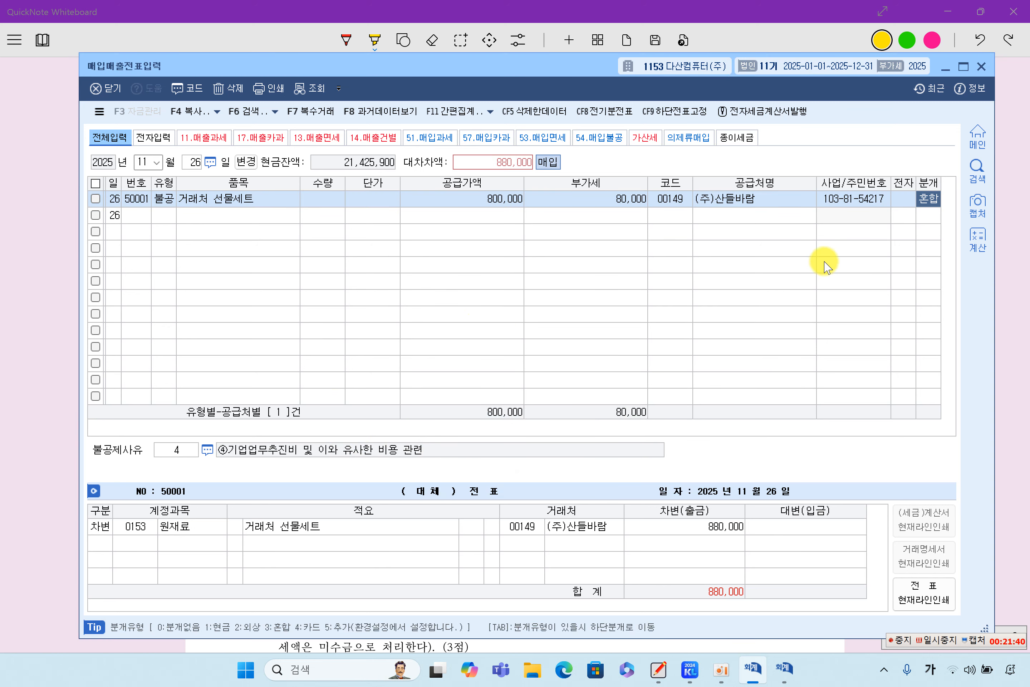
# Step: Change the debit account of the 거래처 선물세트 journal from 원재료 to 0513 기업업무추진비 (제조원가)
pyautogui.click(133, 527)
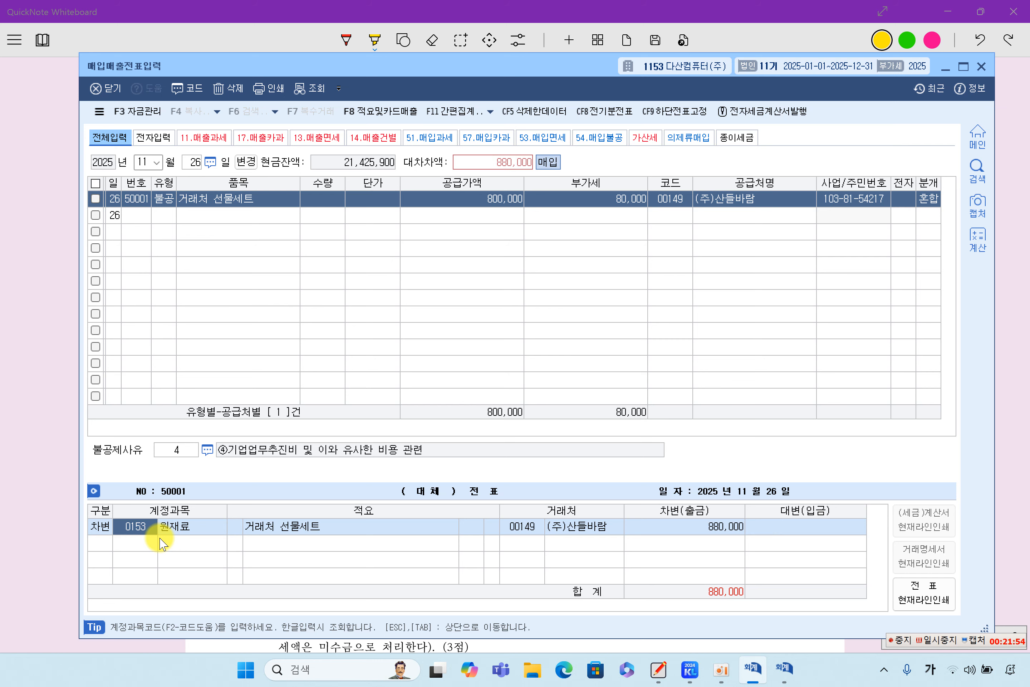
pyautogui.press('F2')
pyautogui.write('ㄱ')
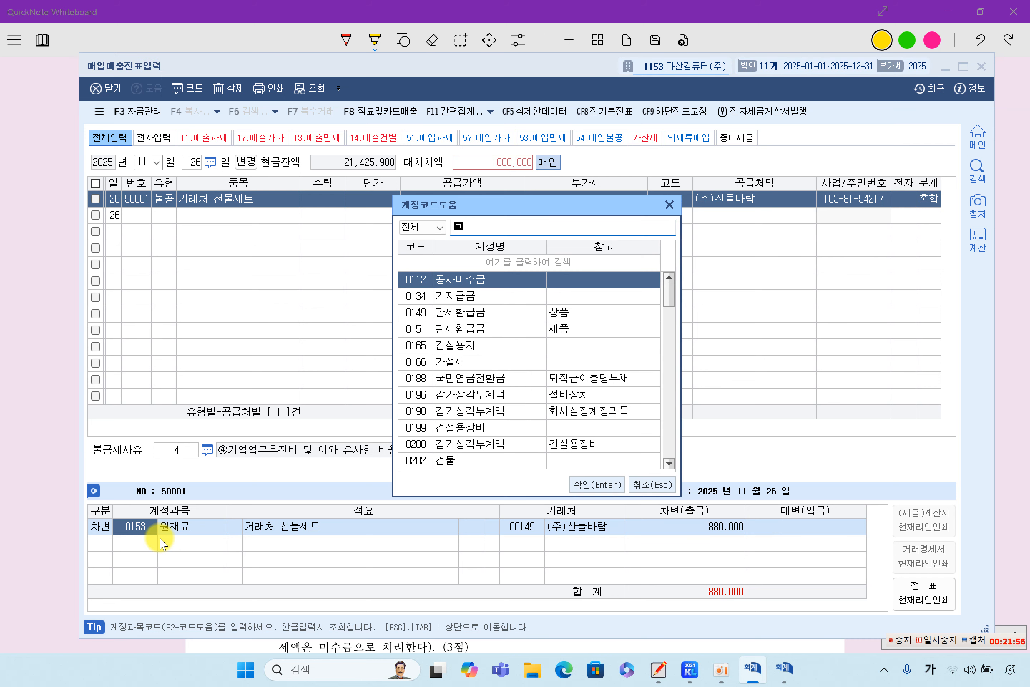
pyautogui.write('업')
pyautogui.press('BackSpace')
pyautogui.press('BackSpace')
pyautogui.press('BackSpace')
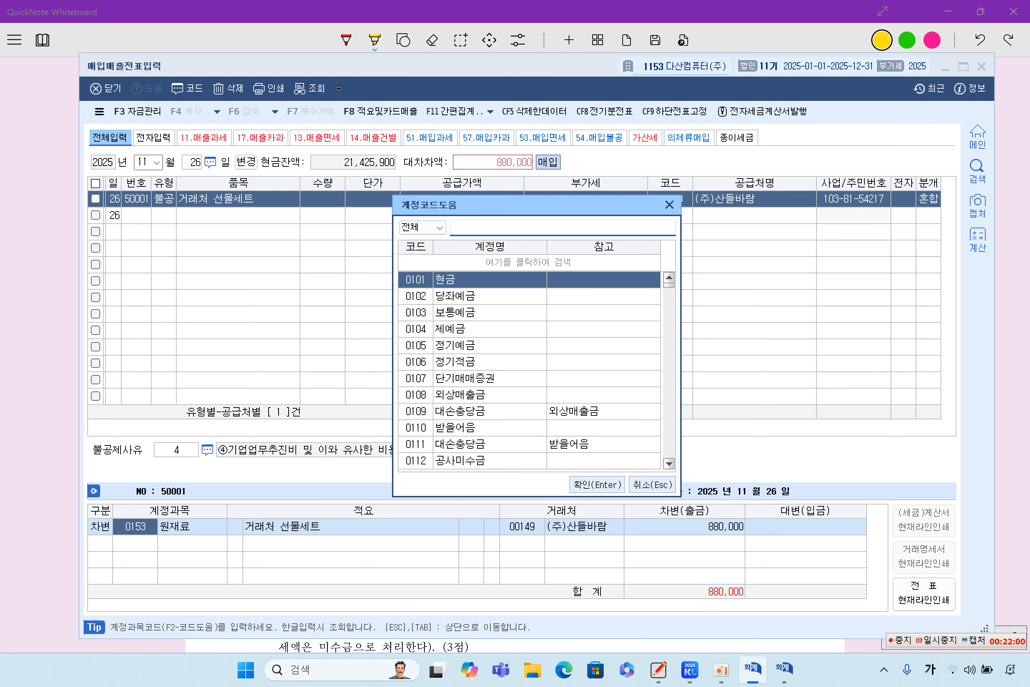
pyautogui.write('기어')
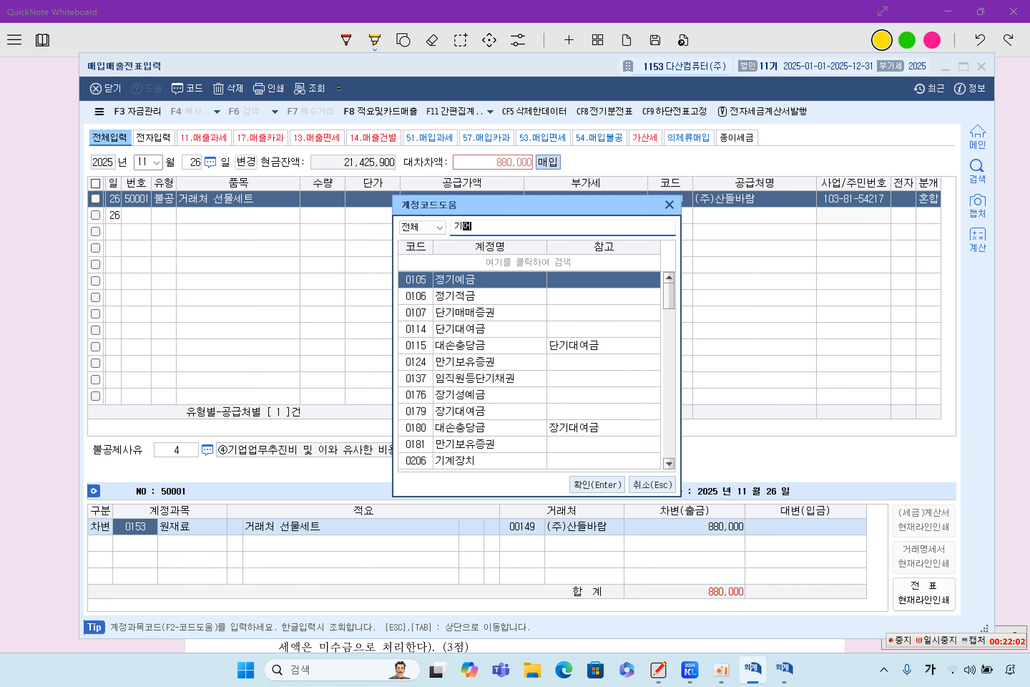
pyautogui.write('ㅂ')
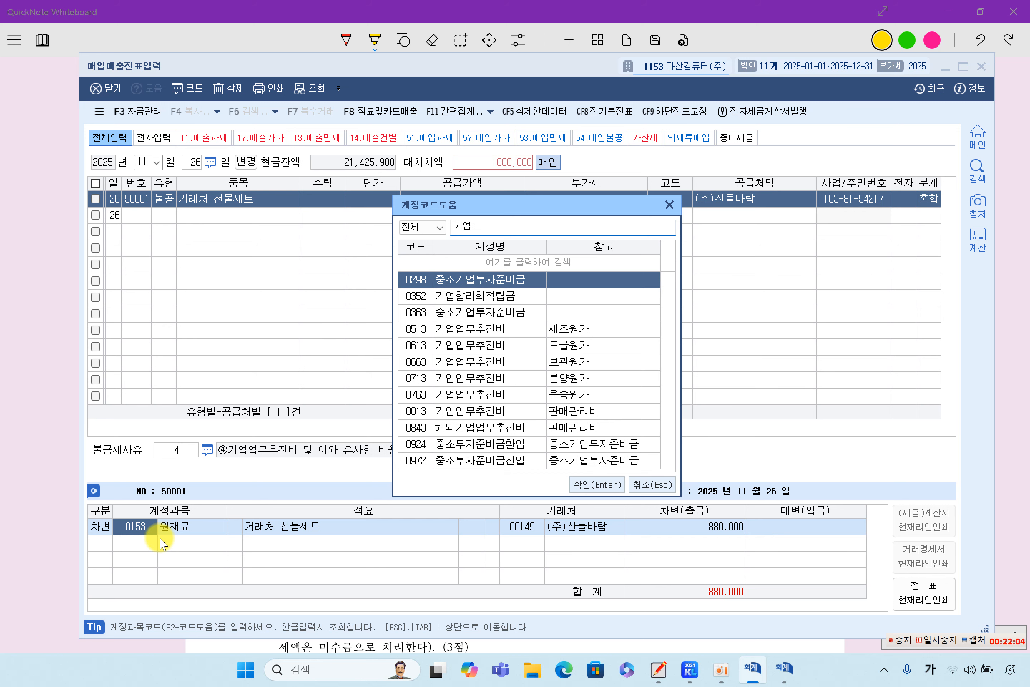
pyautogui.write('ㅇㅓㅂ')
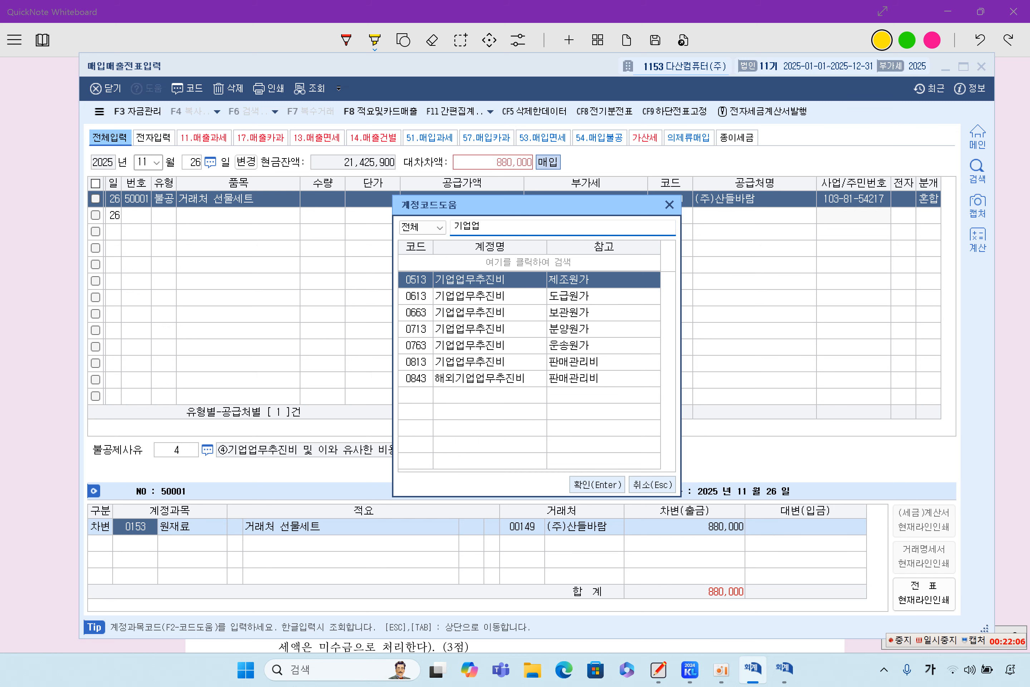
pyautogui.press('Down')
pyautogui.press('Up')
pyautogui.press('Return')
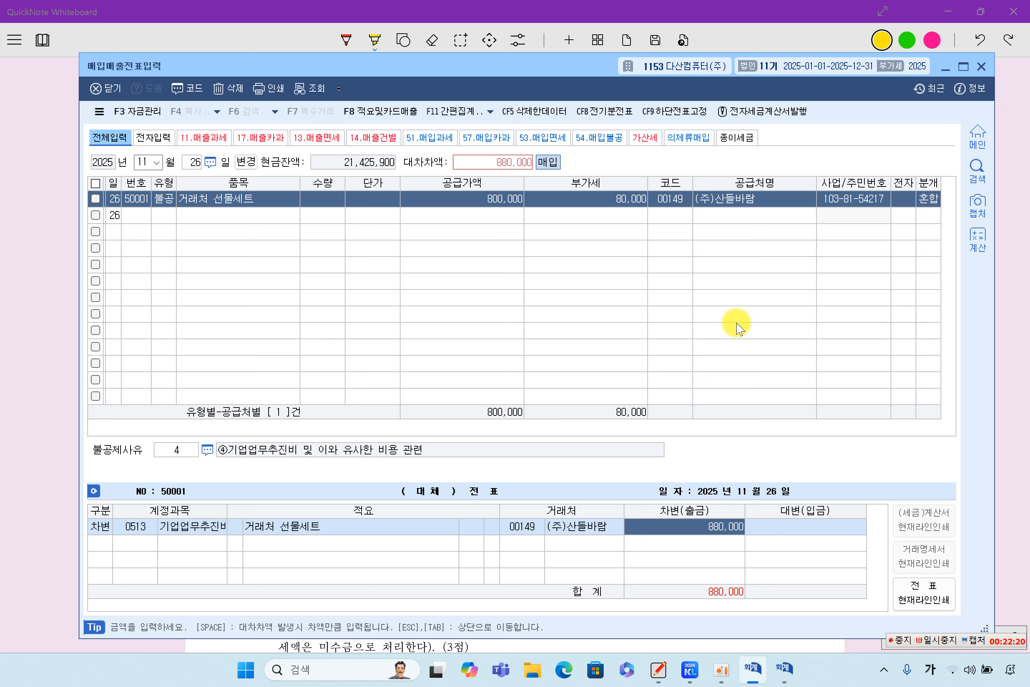
# Step: Add a 대변 line for 0101 현금 with 880,000 to the 거래처 선물세트 journal and return to the voucher's 품목
pyautogui.press('Return')
pyautogui.write('4')
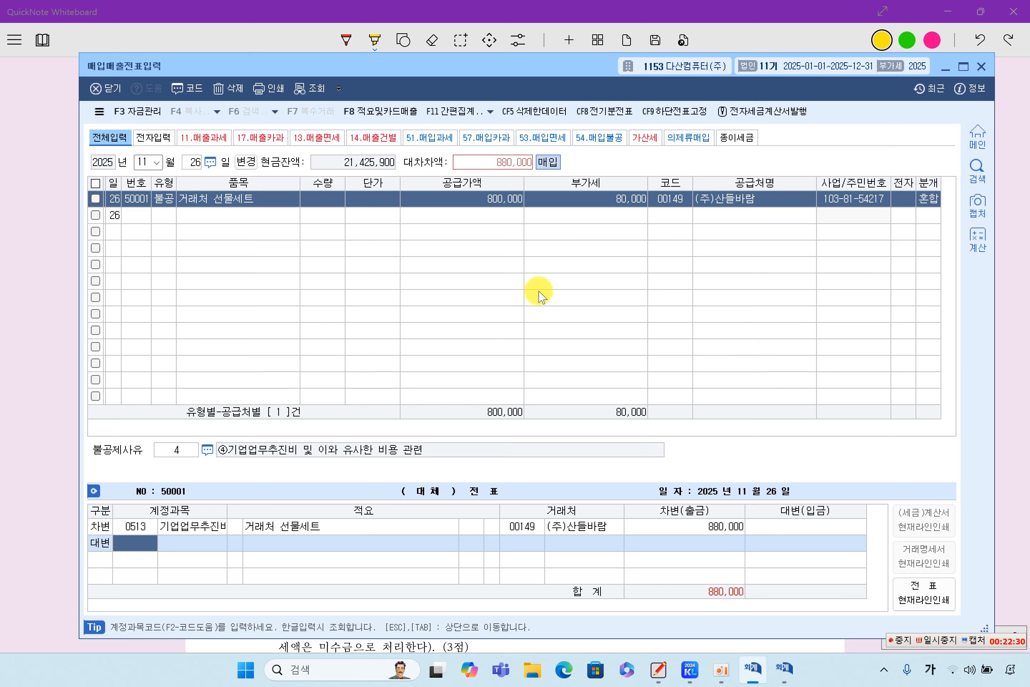
pyautogui.write('101')
pyautogui.press('Return')
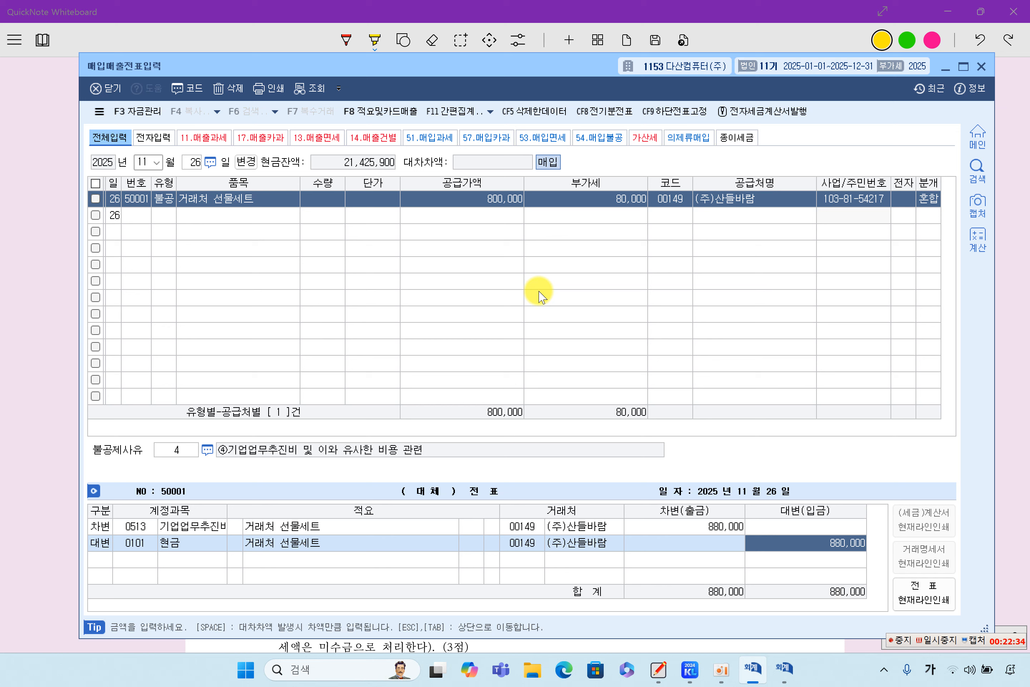
pyautogui.click(943, 640)
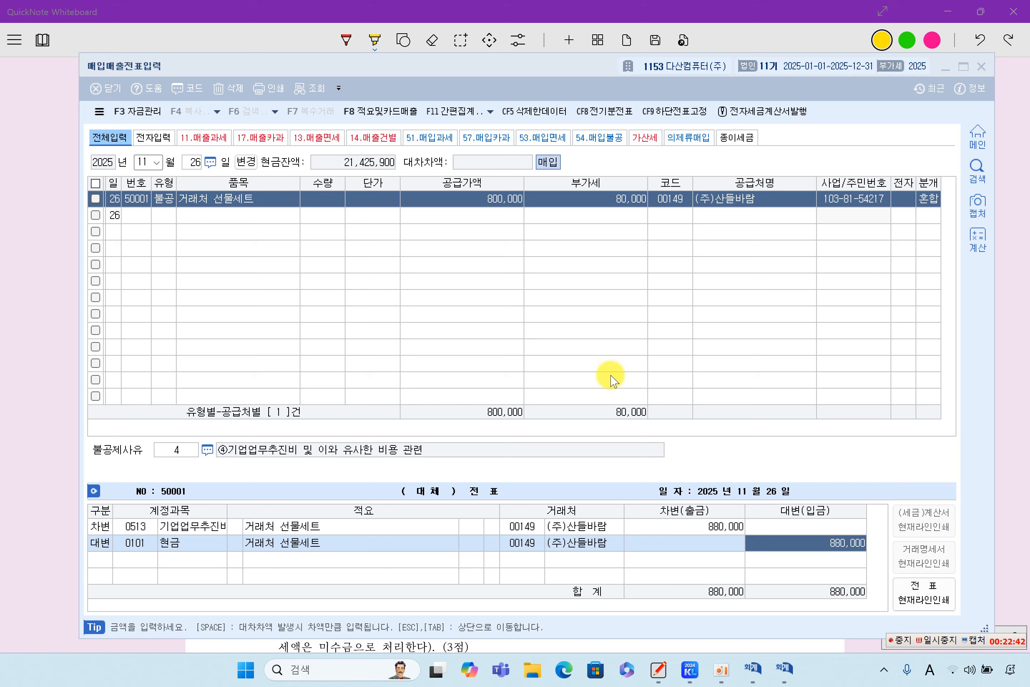
pyautogui.click(140, 528)
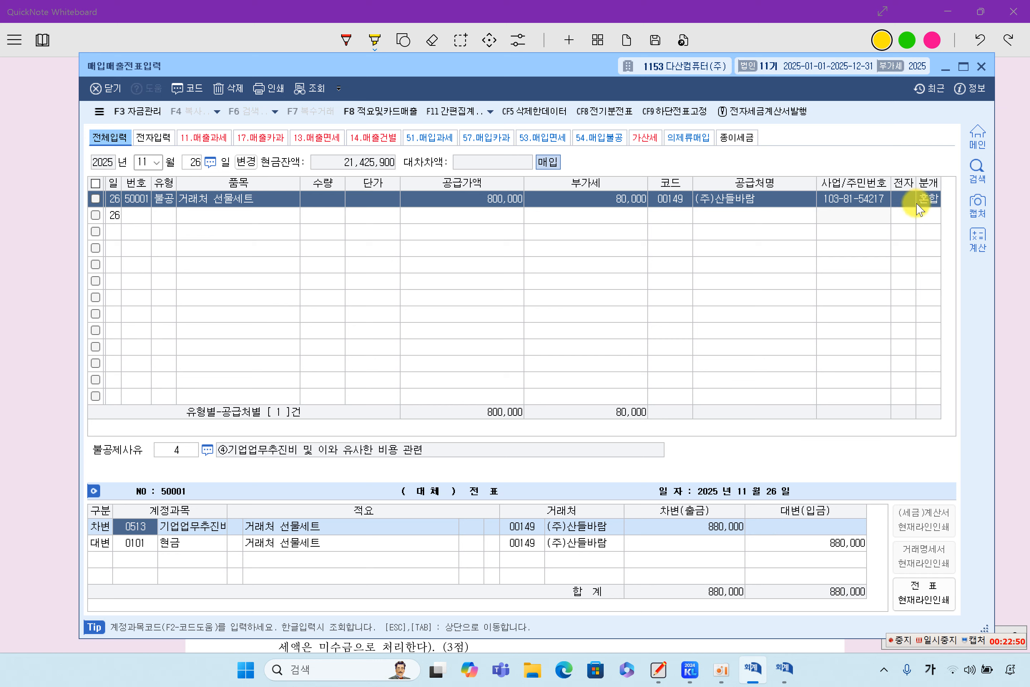
pyautogui.click(134, 545)
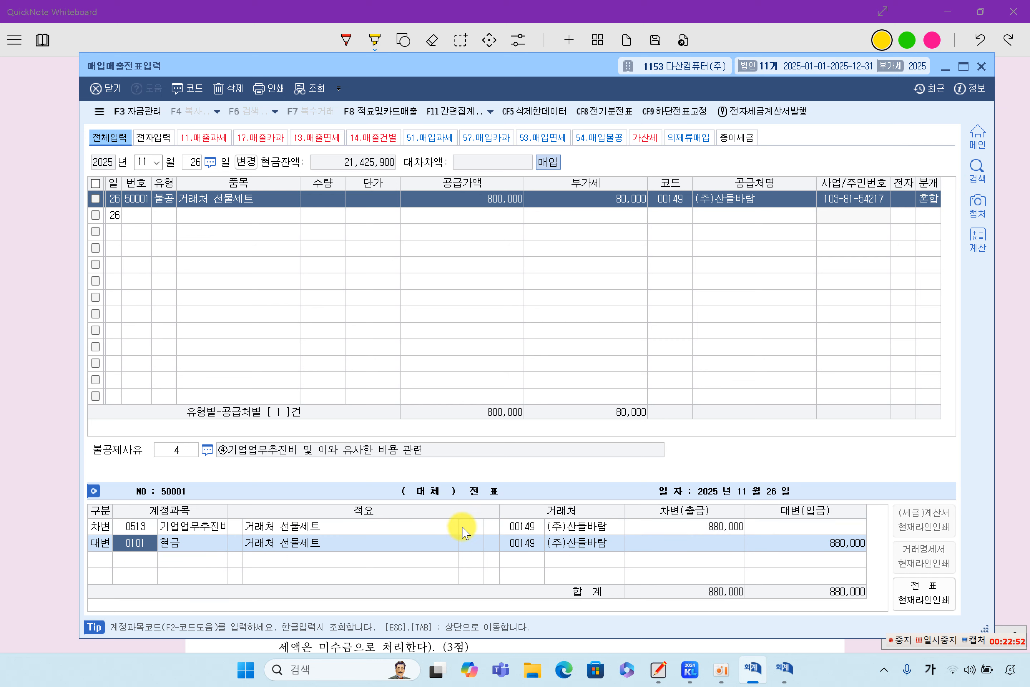
pyautogui.click(215, 205)
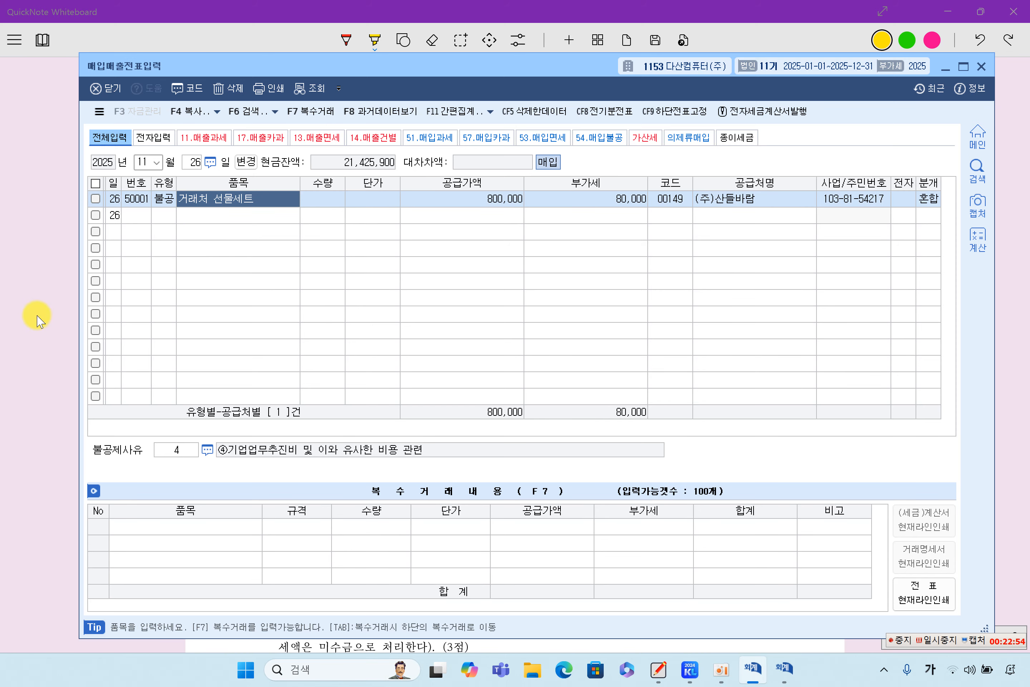
# Step: Switch to QuickNote Whiteboard, go to 문제5, and highlight the 매출세액, 매입세액 and 환급세액 amounts in item [1]
pyautogui.click(34, 315)
pyautogui.scroll(-3, 543, 514)
pyautogui.scroll(-5, 541, 523)
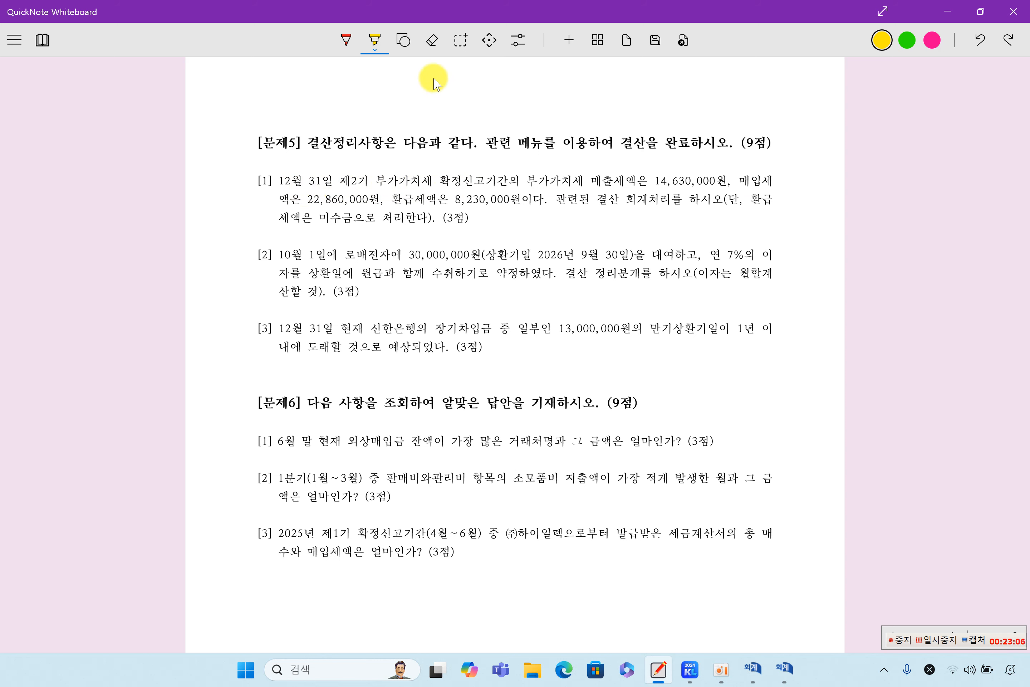
pyautogui.moveTo(528, 179); pyautogui.dragTo(715, 186)
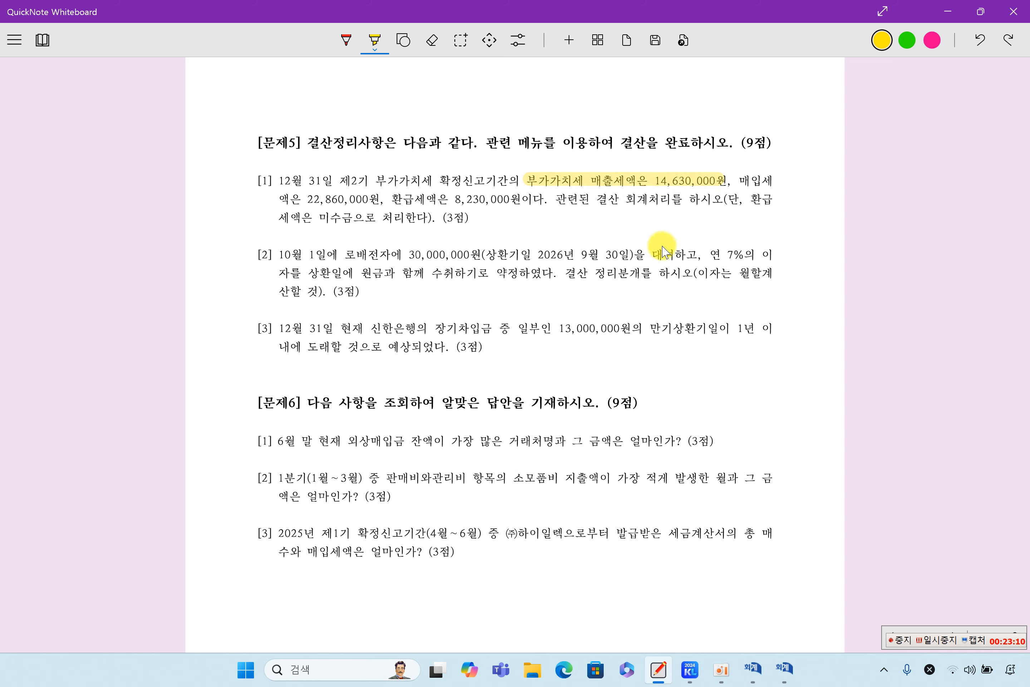
pyautogui.moveTo(738, 180); pyautogui.dragTo(779, 180)
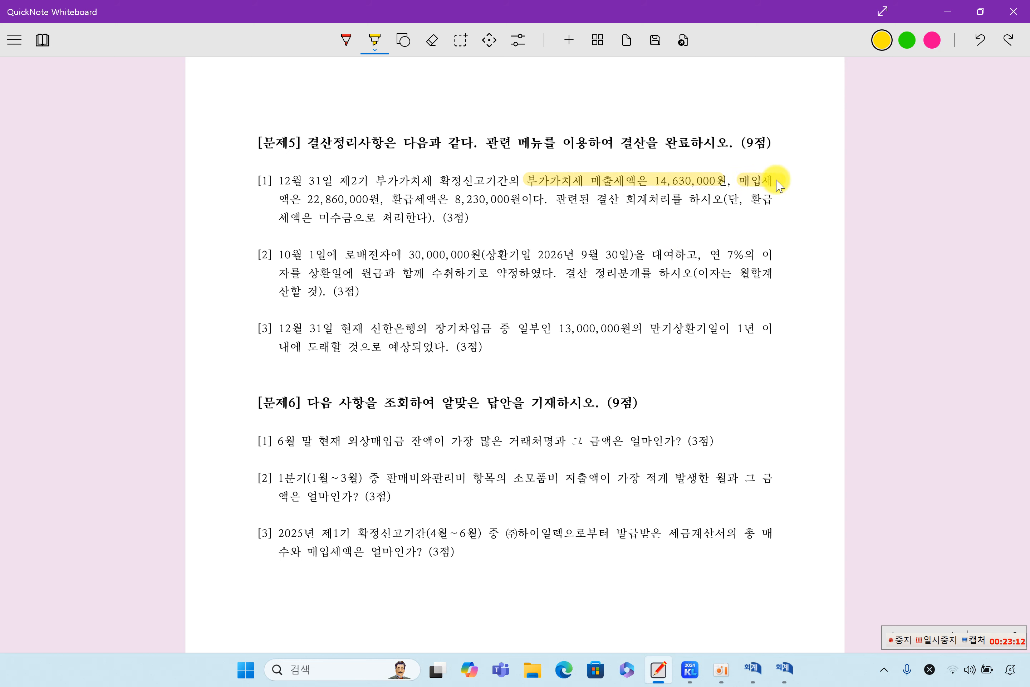
pyautogui.moveTo(278, 201); pyautogui.dragTo(372, 203)
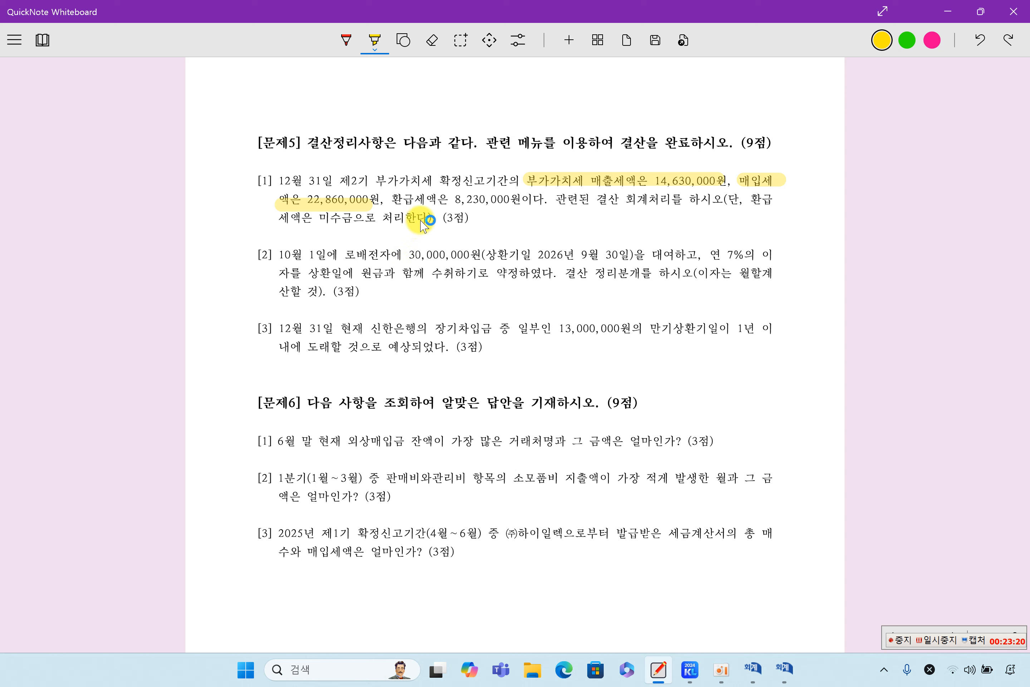
pyautogui.moveTo(394, 205); pyautogui.dragTo(519, 202)
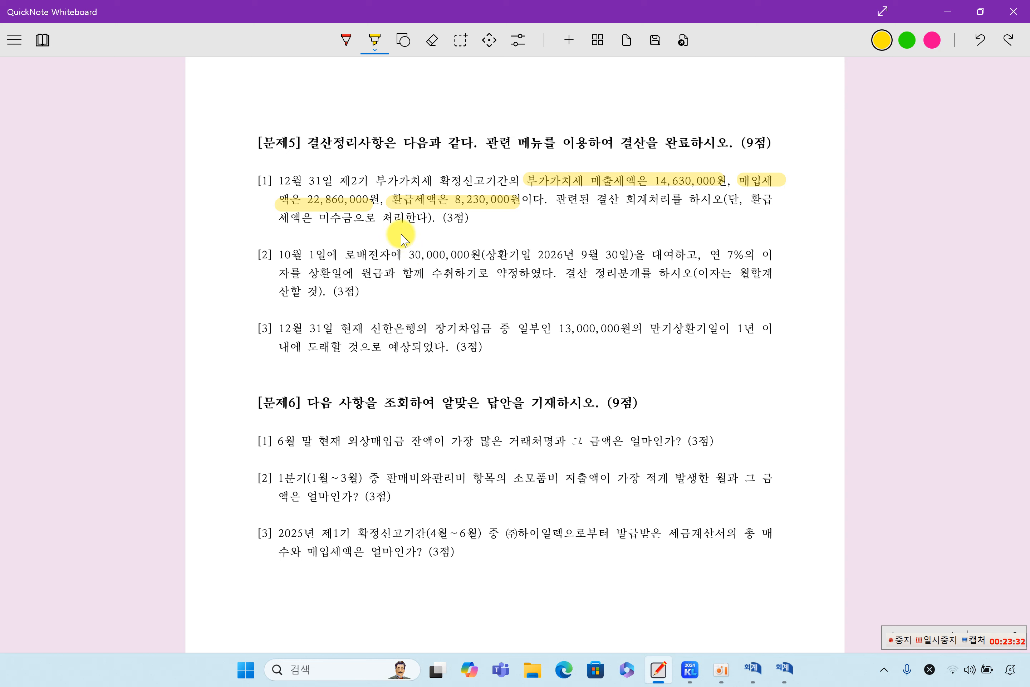
# Step: Draw three horizontal highlighter strokes and a short vertical one beneath item [1] of 문제5
pyautogui.moveTo(396, 234); pyautogui.dragTo(496, 235)
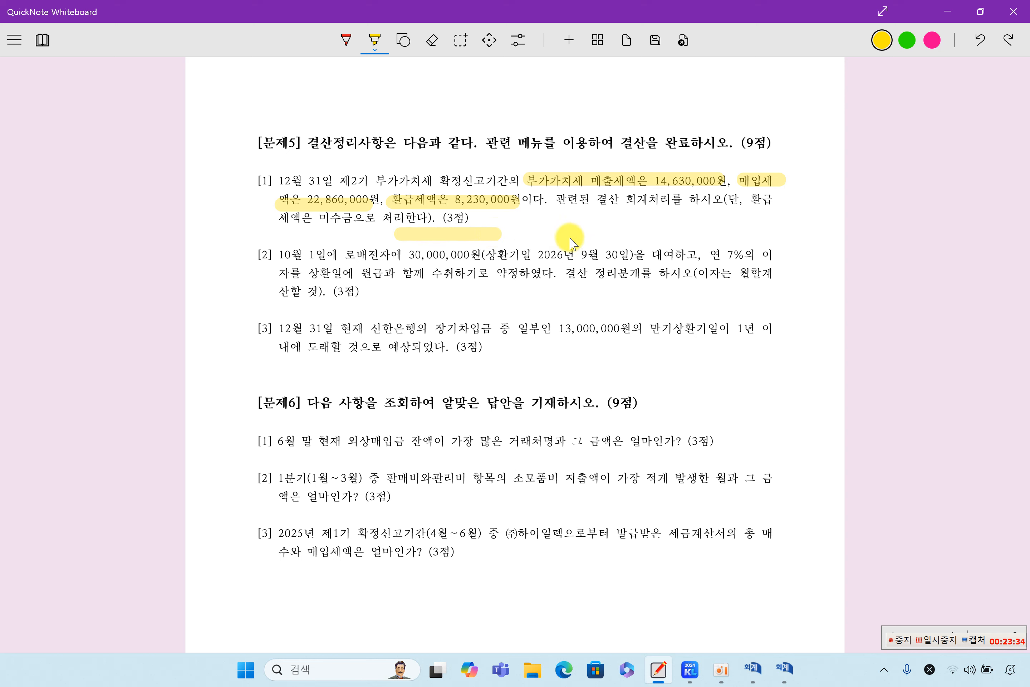
pyautogui.moveTo(546, 232); pyautogui.dragTo(633, 232)
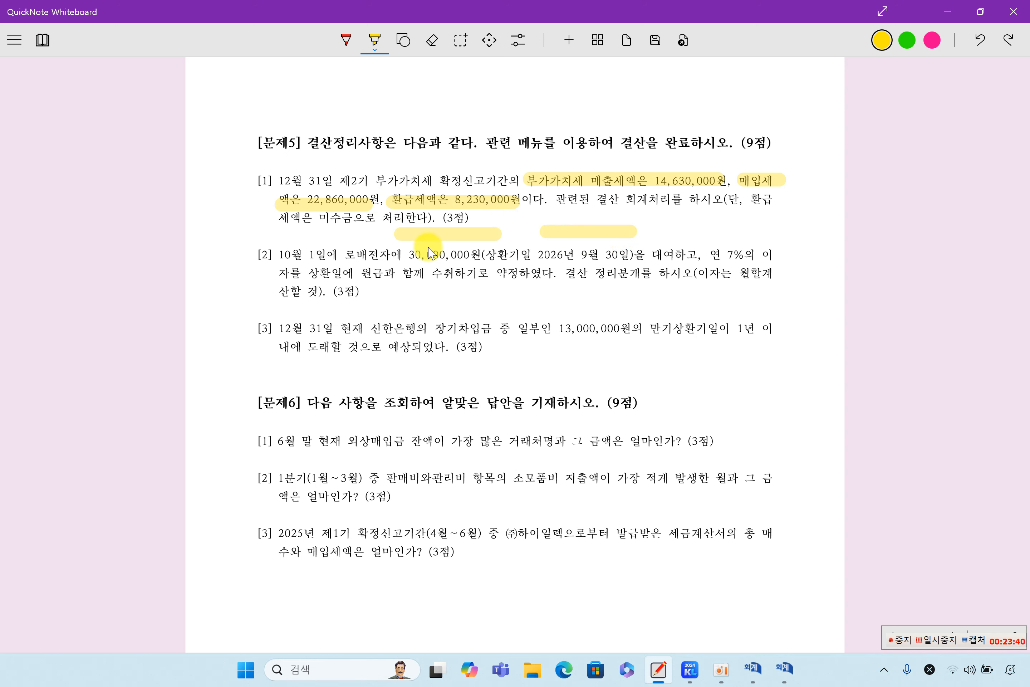
pyautogui.moveTo(395, 251)
pyautogui.mouseDown()
pyautogui.moveTo(487, 251)
pyautogui.moveTo(518, 224)
pyautogui.moveTo(521, 252)
pyautogui.mouseUp()
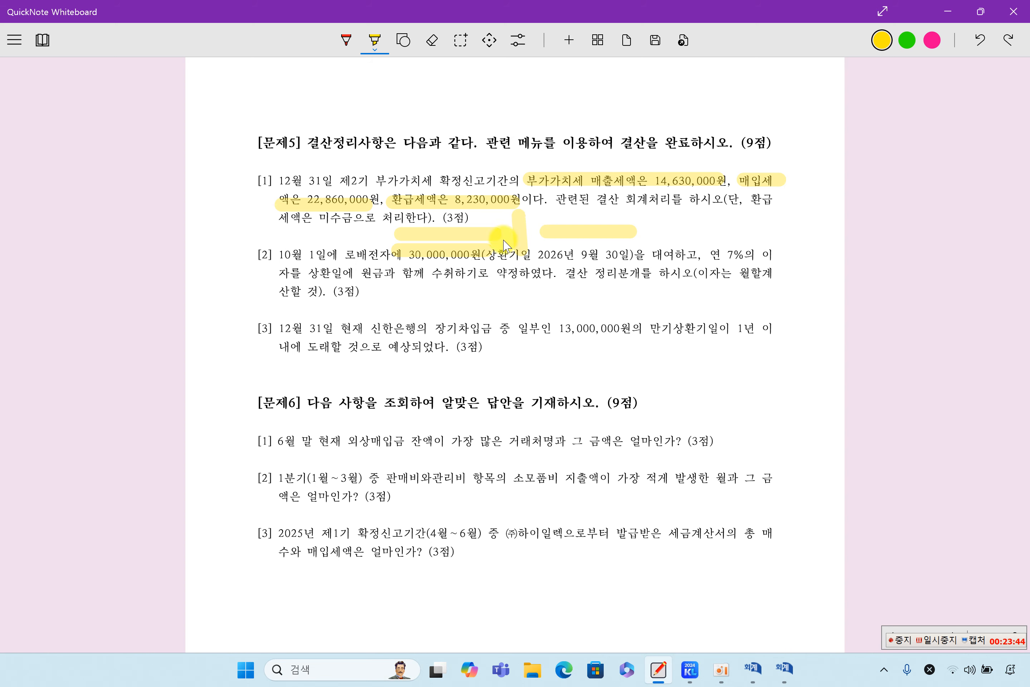
# Step: Switch to the accounting program's 일반전표입력 window and call up the vouchers for December 31
pyautogui.click(784, 668)
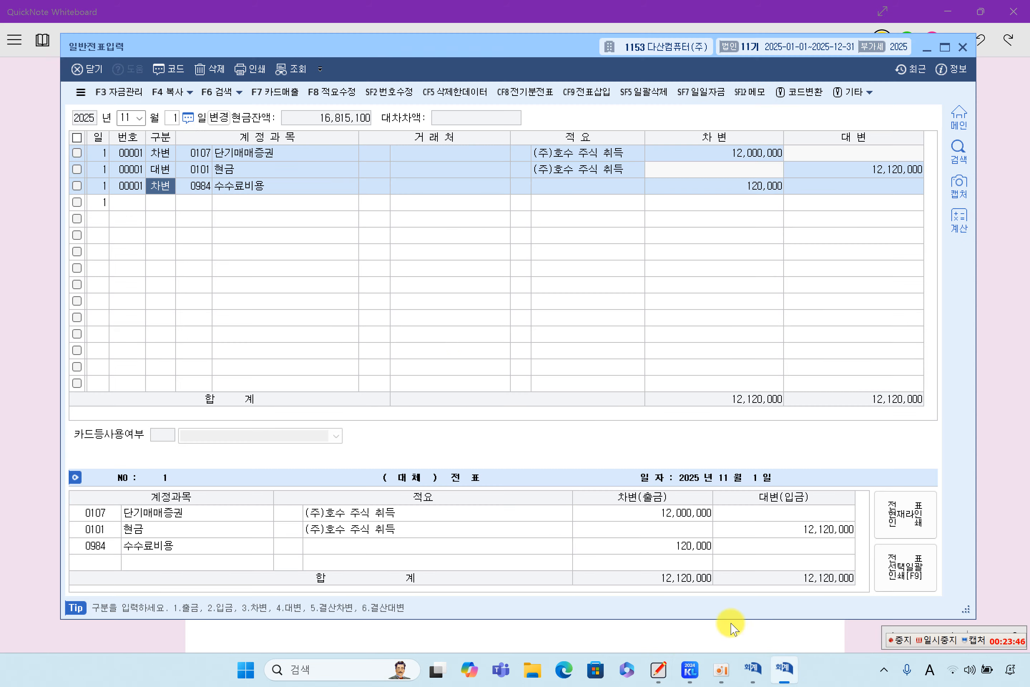
pyautogui.click(129, 122)
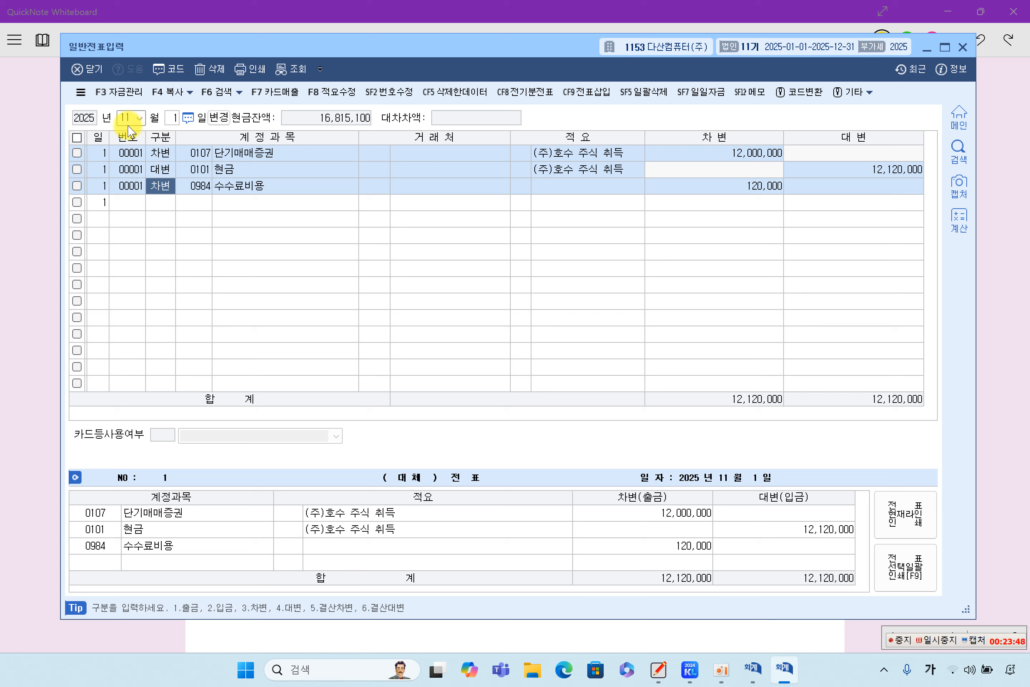
pyautogui.write('12')
pyautogui.press('Return')
pyautogui.write('3')
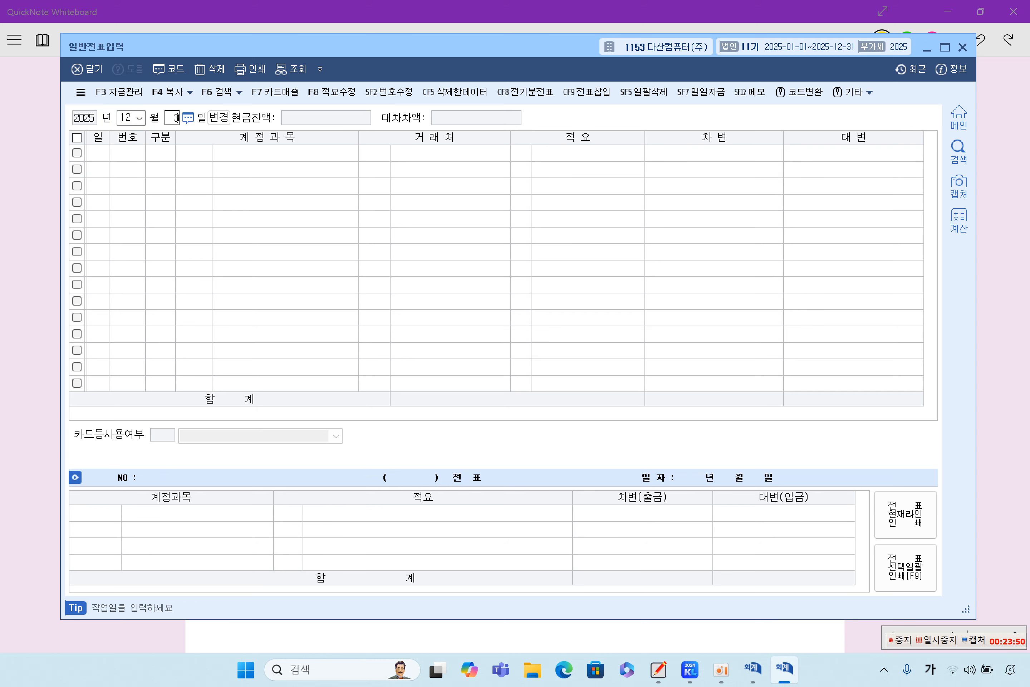
pyautogui.write('1')
pyautogui.press('Return')
# Step: Enter a 차변 line for 0255 부가세예수금 with 14,630,000, leaving 거래처 and 적요 blank
pyautogui.write('3')
pyautogui.press('Return')
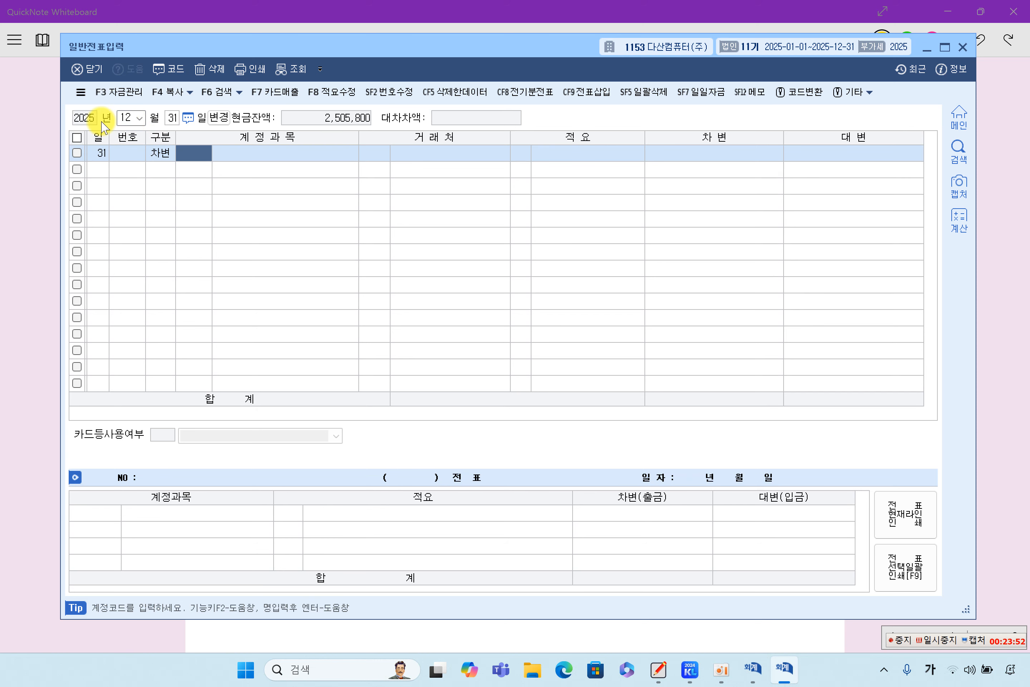
pyautogui.write('255')
pyautogui.press('Return')
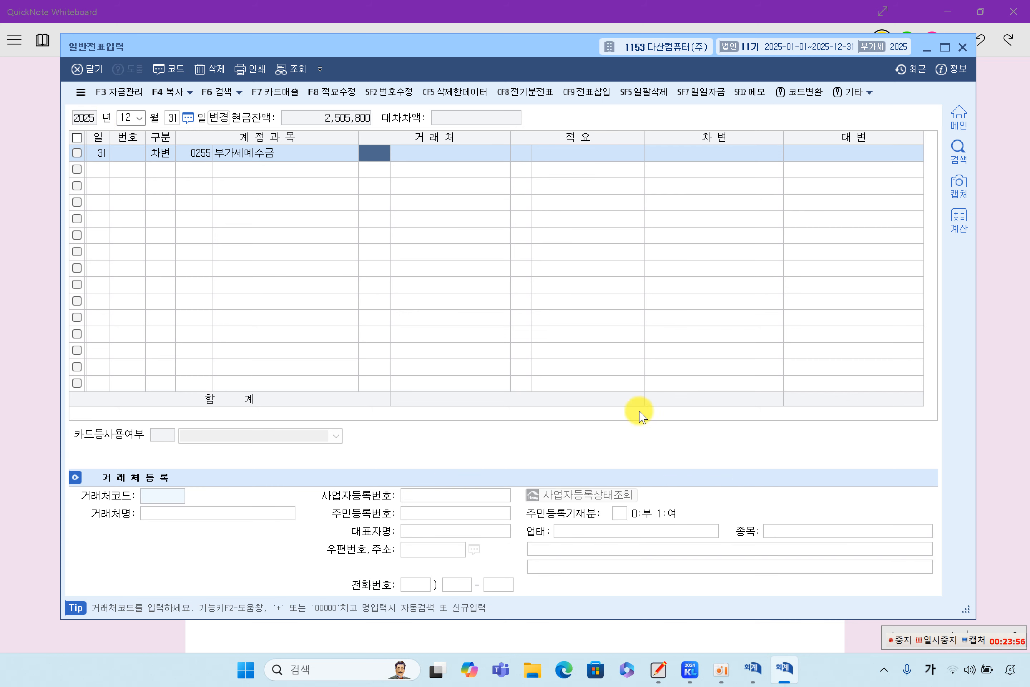
pyautogui.click(949, 639)
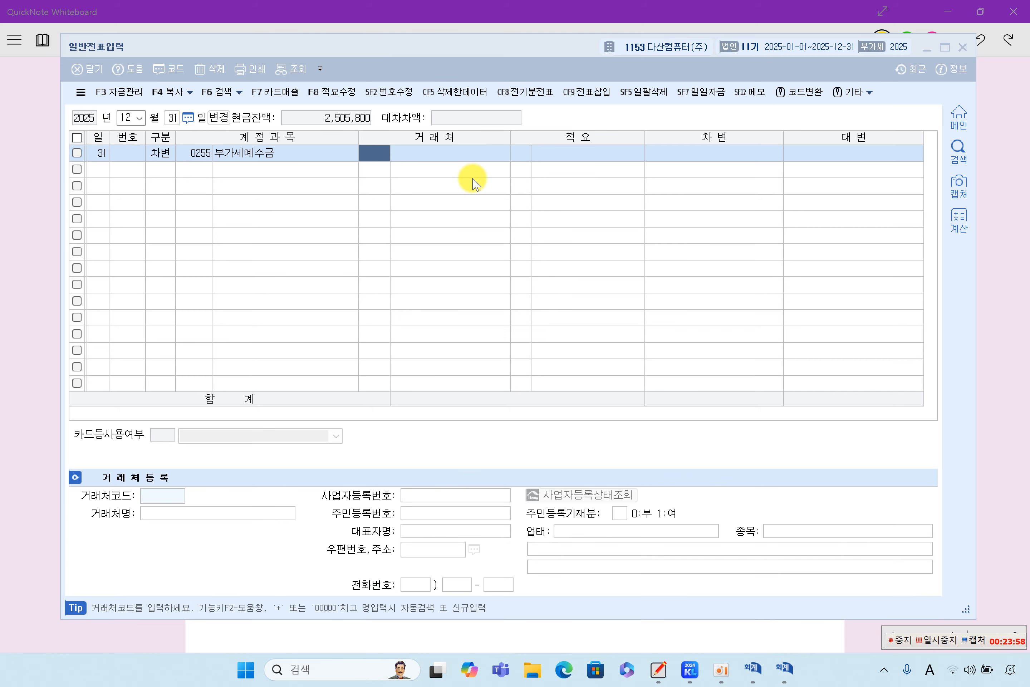
pyautogui.click(386, 156)
pyautogui.press('Return')
pyautogui.press('Return')
pyautogui.press('Return')
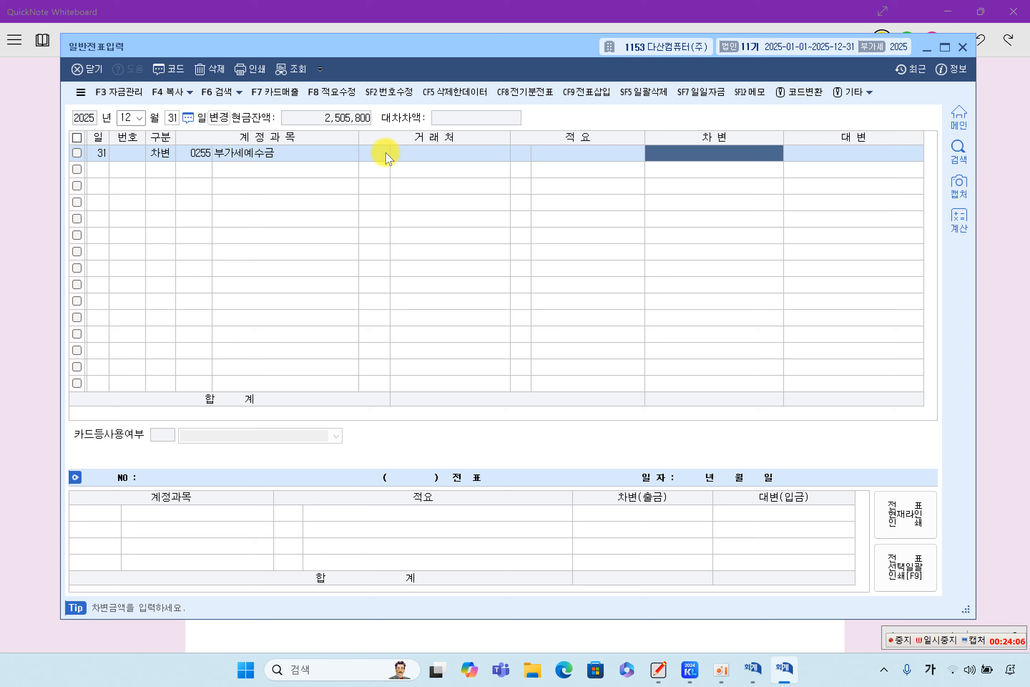
pyautogui.write('1')
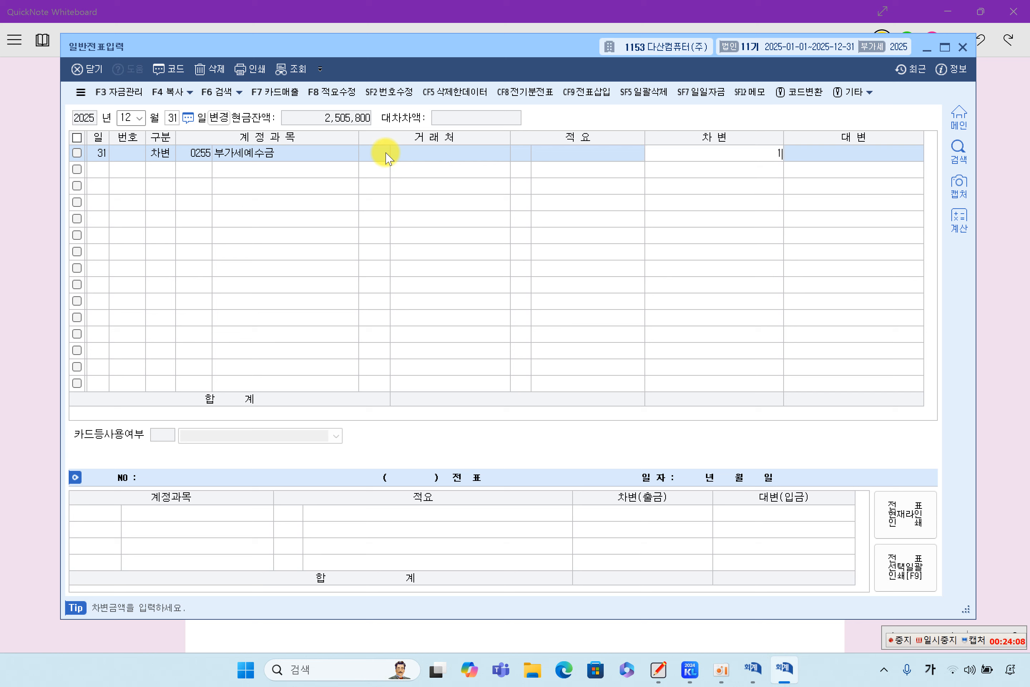
pyautogui.write('4,630,000')
pyautogui.press('Return')
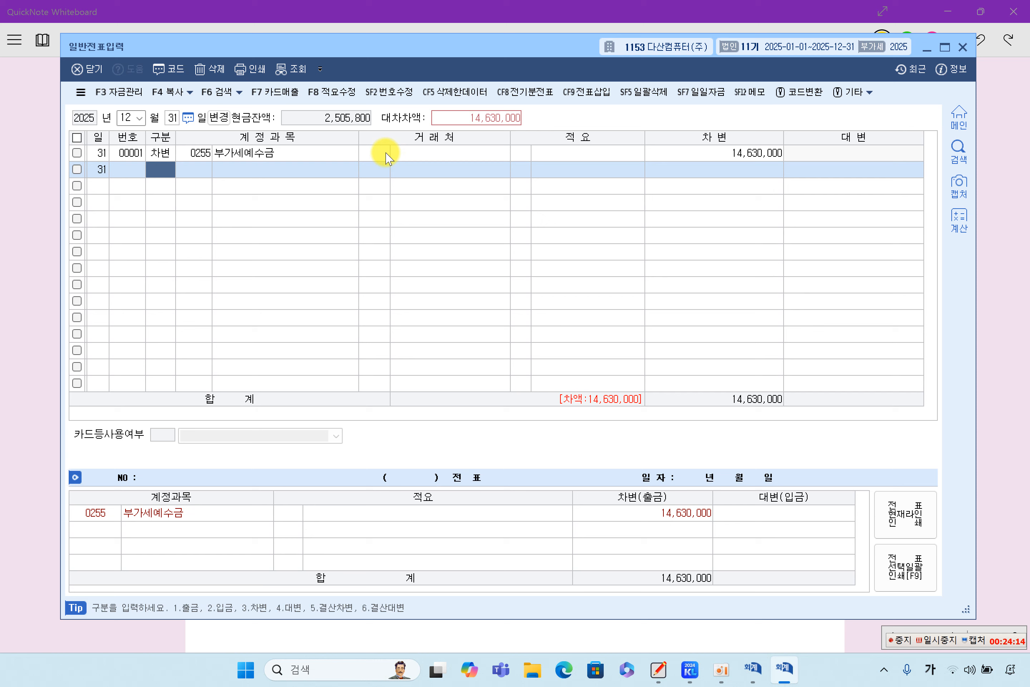
# Step: Enter a 대변 line for 0135 부가세대급금 and set its amount to 22,860,000
pyautogui.write('4')
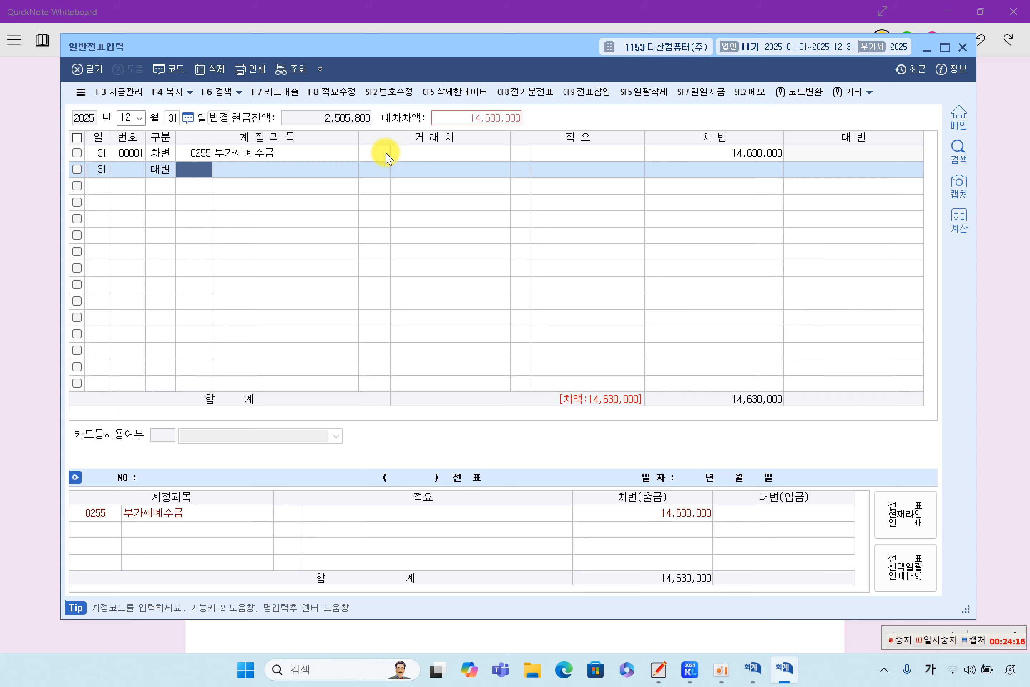
pyautogui.write('135')
pyautogui.press('Return')
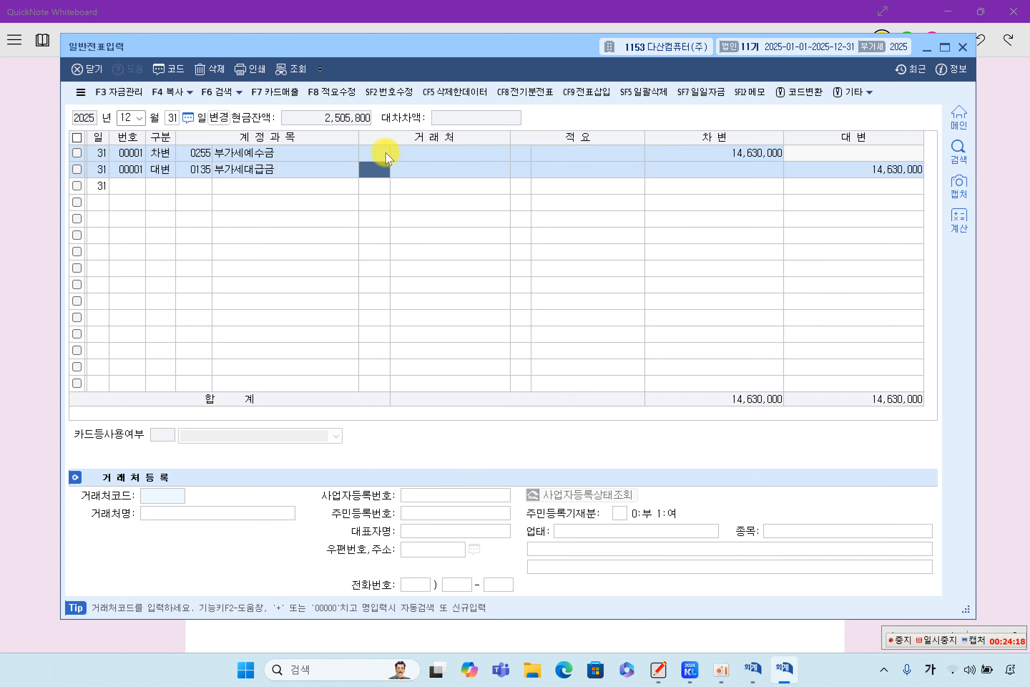
pyautogui.press('Return')
pyautogui.press('Return')
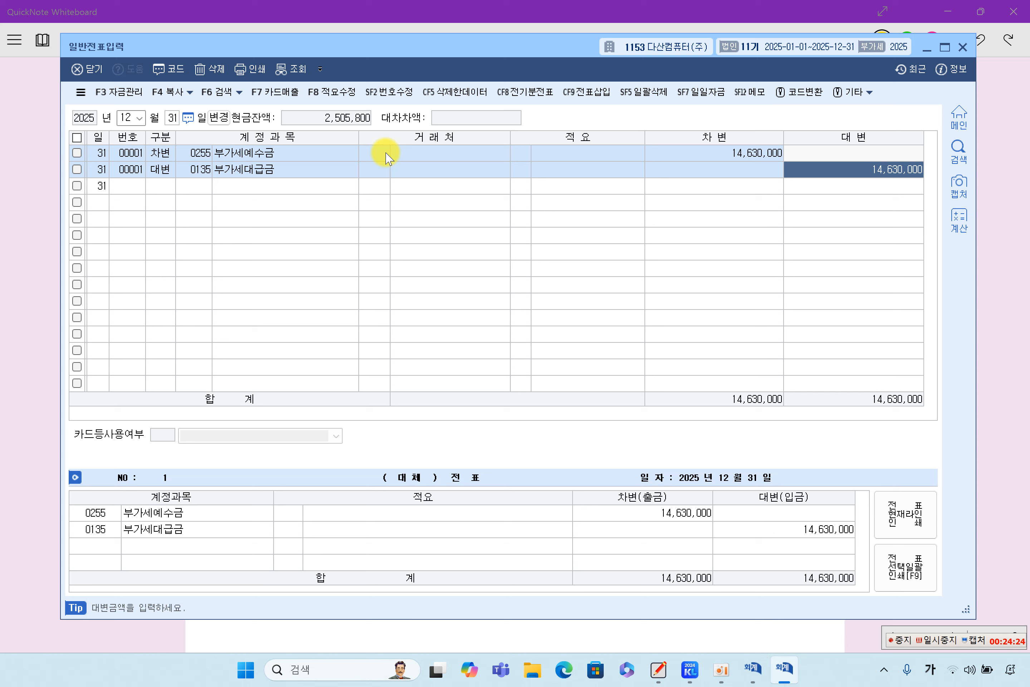
pyautogui.write('22,')
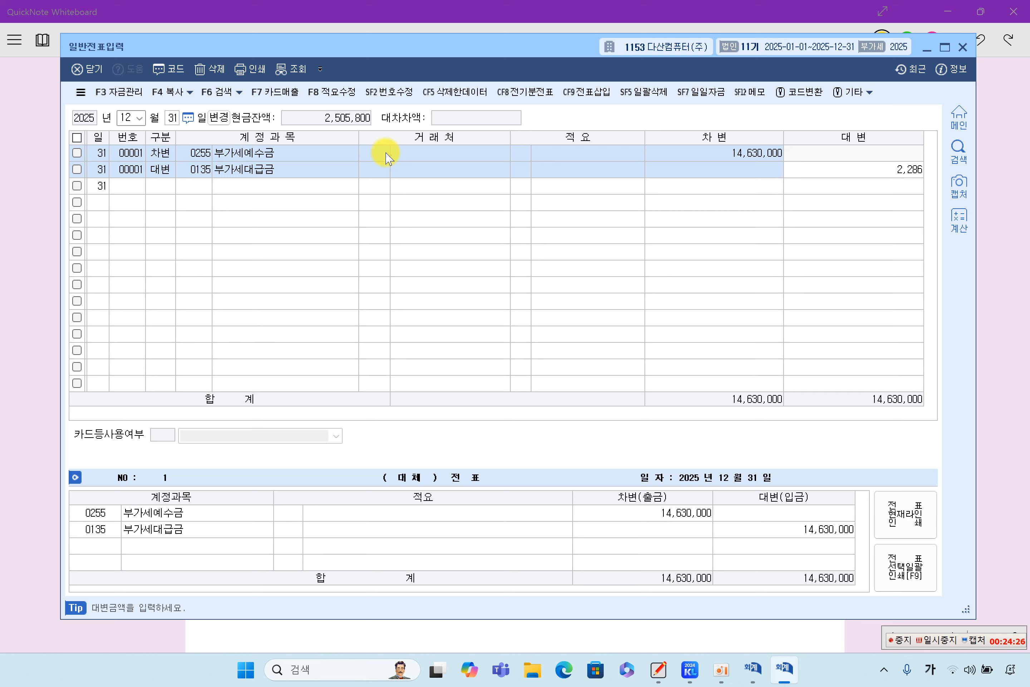
pyautogui.write('860,000')
pyautogui.press('Return')
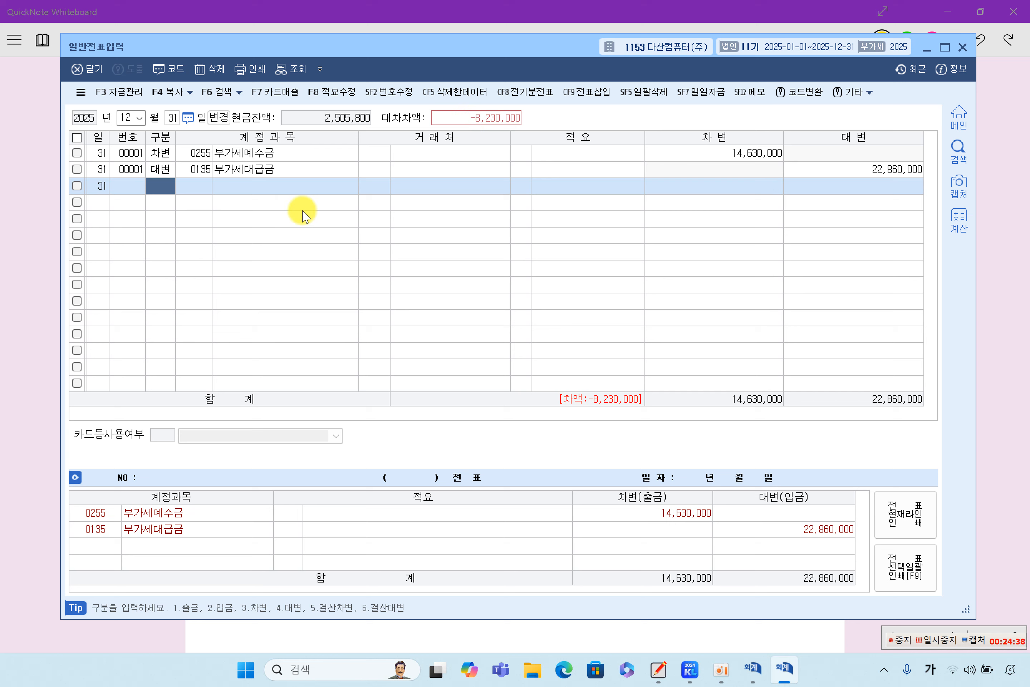
# Step: Enter a 차변 line for 0120 미수금 with 8,230,000, leaving 거래처 and 적요 blank
pyautogui.write('3')
pyautogui.press('Return')
pyautogui.write('12')
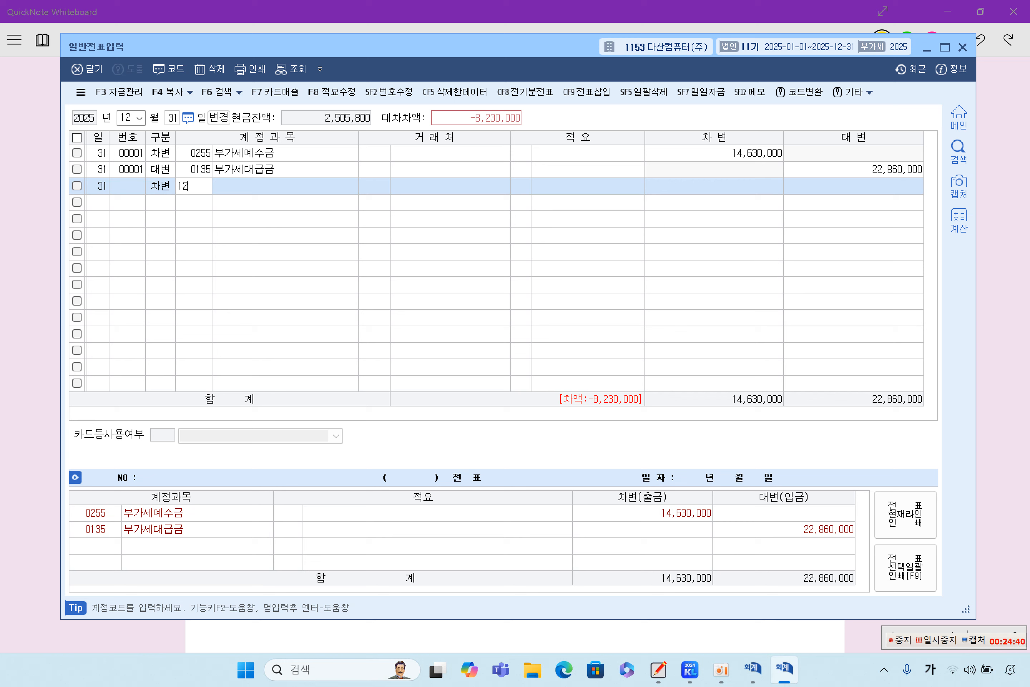
pyautogui.write('0')
pyautogui.press('Return')
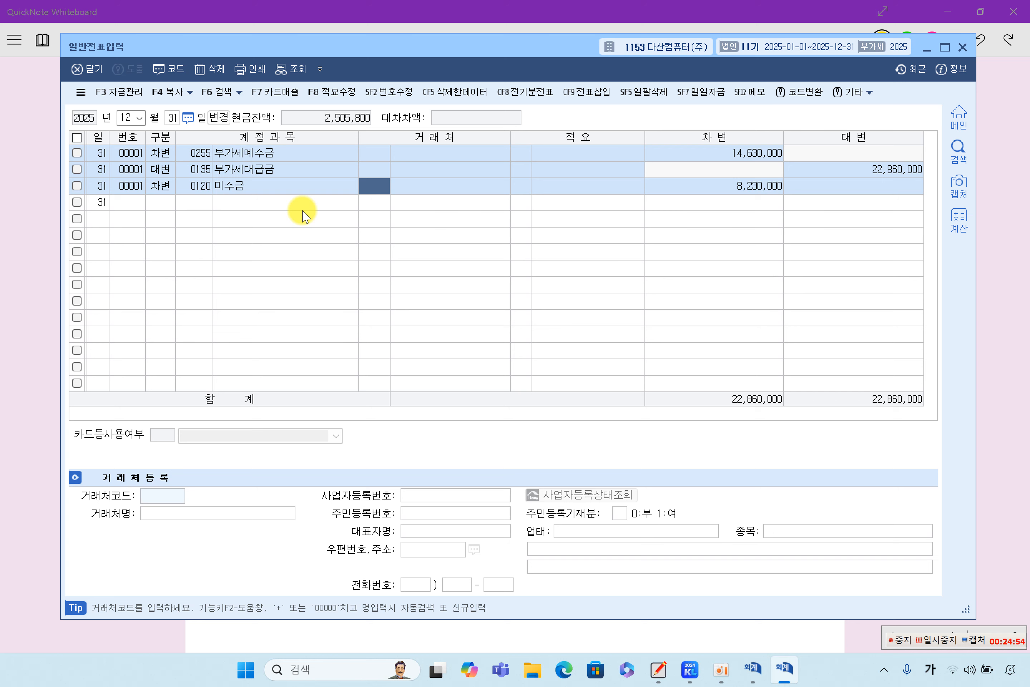
pyautogui.press('Return')
pyautogui.press('Return')
pyautogui.press('Return')
pyautogui.press('Return')
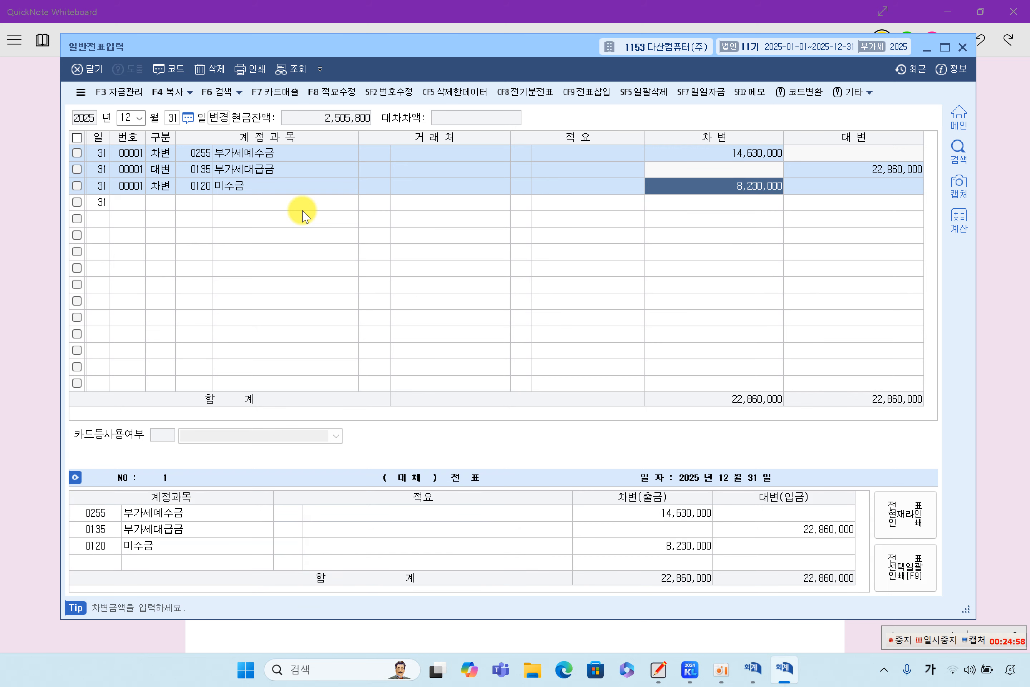
pyautogui.press('Return')
pyautogui.press('Up')
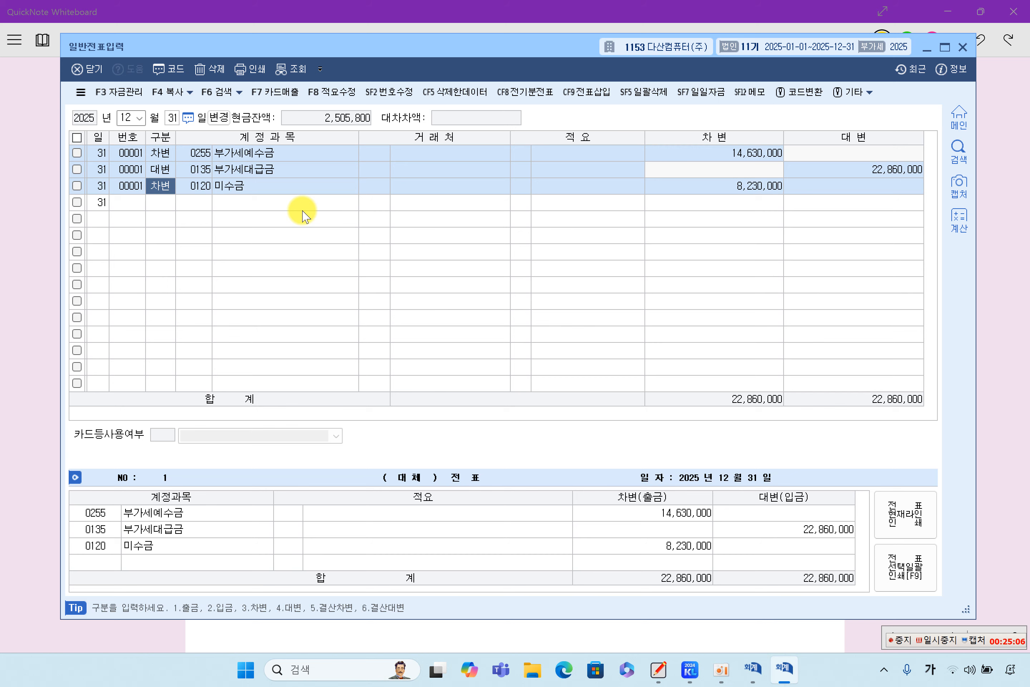
# Step: Switch to the QuickNote whiteboard and erase all highlighter strokes from the 문제5 page
pyautogui.click(22, 367)
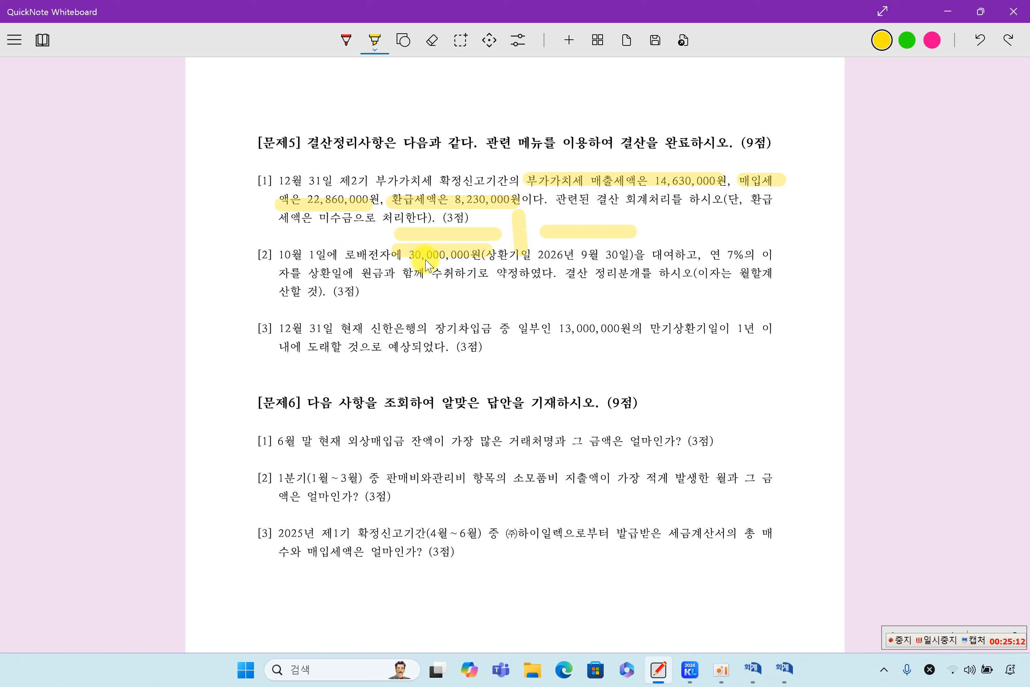
pyautogui.click(431, 40)
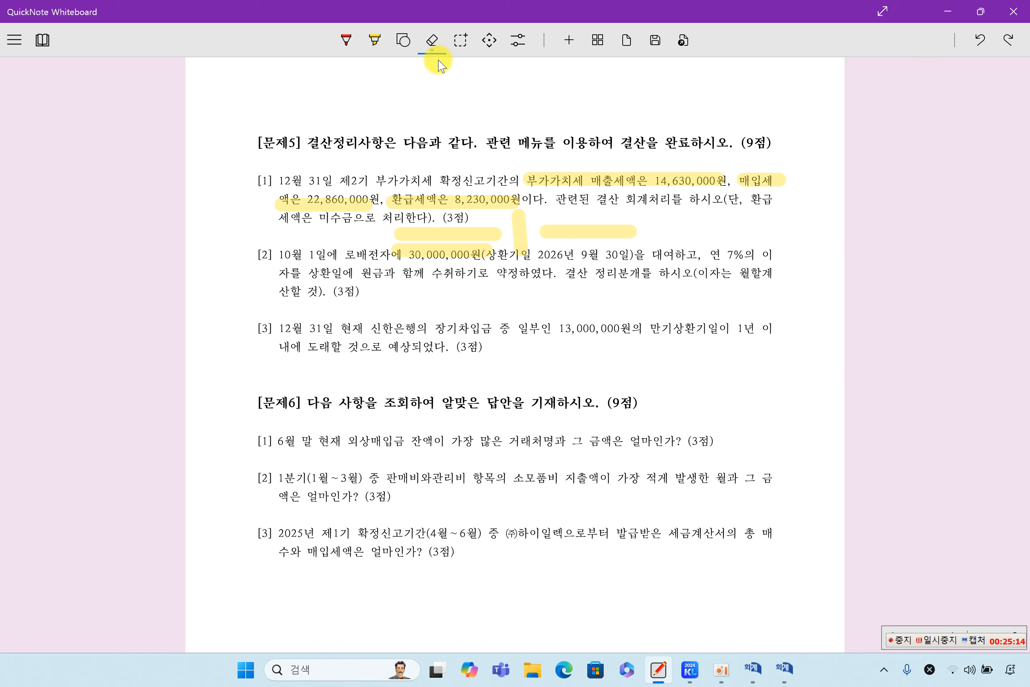
pyautogui.click(432, 41)
pyautogui.click(432, 143)
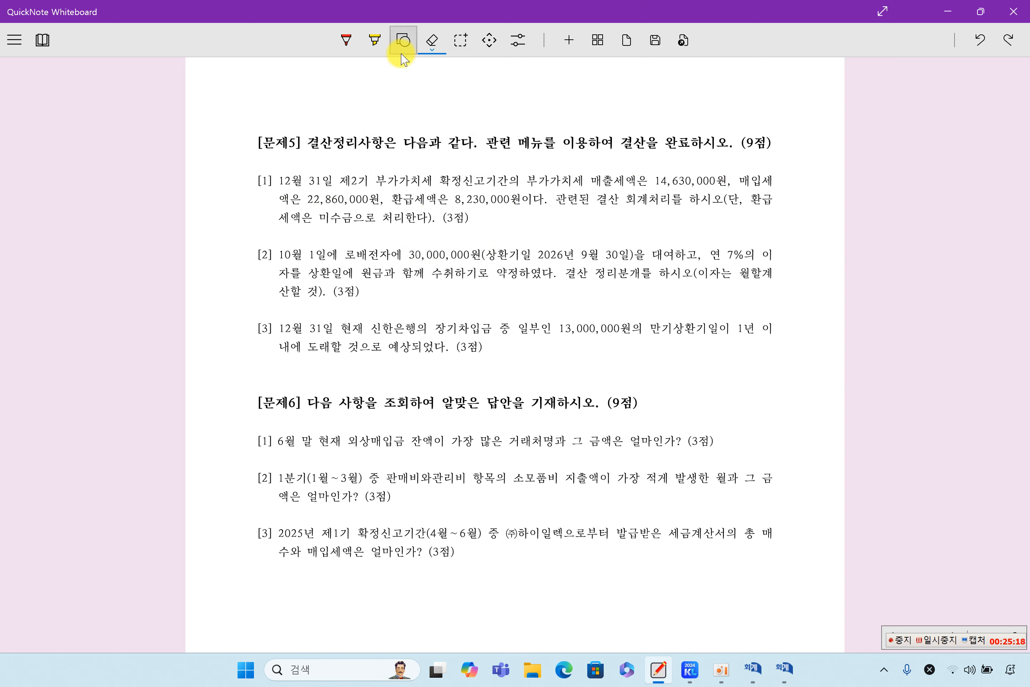
# Step: Highlight 10월 1일, 30,000,000, 2026년 9월 30일, 대여 and the interest-collection phrase in item [2] of 문제5 in yellow
pyautogui.click(375, 39)
pyautogui.moveTo(396, 254); pyautogui.dragTo(474, 260)
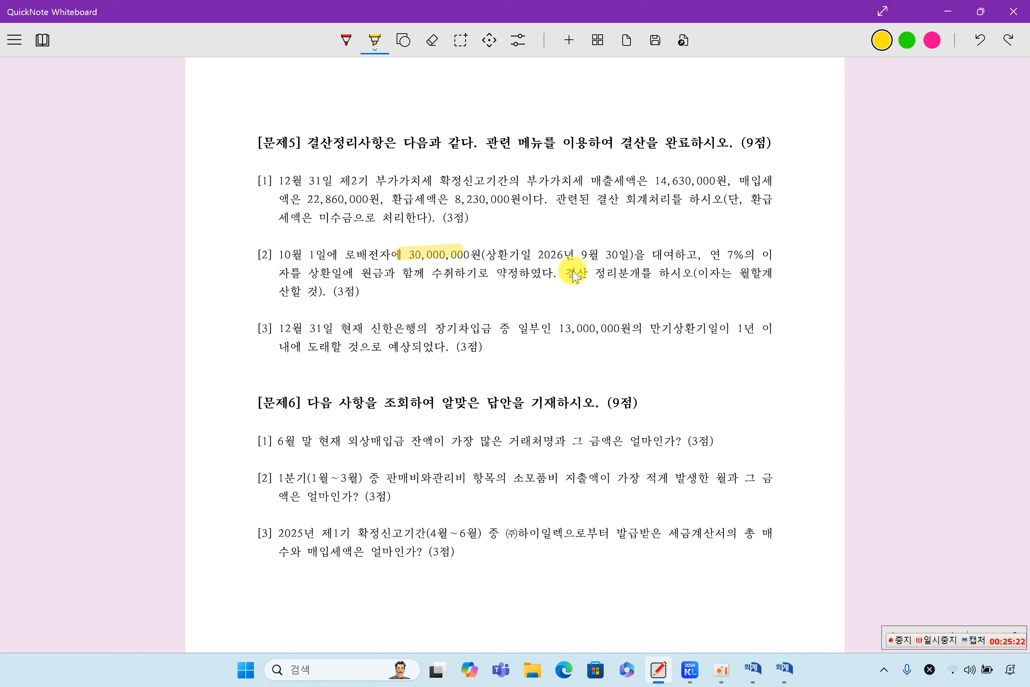
pyautogui.moveTo(538, 255); pyautogui.dragTo(674, 262)
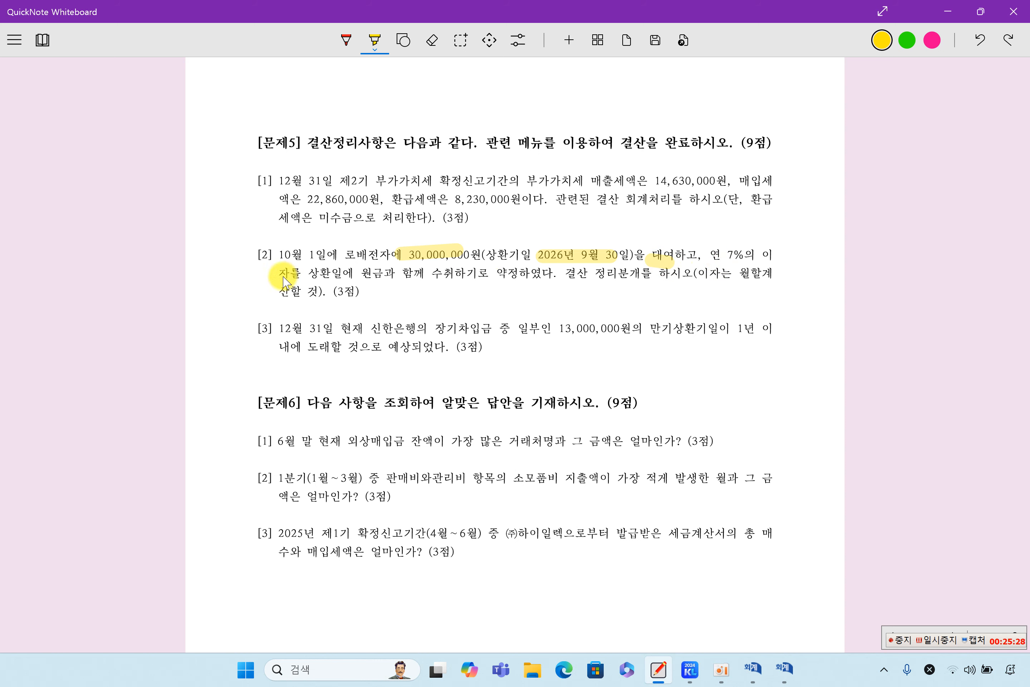
pyautogui.moveTo(284, 280); pyautogui.dragTo(519, 277)
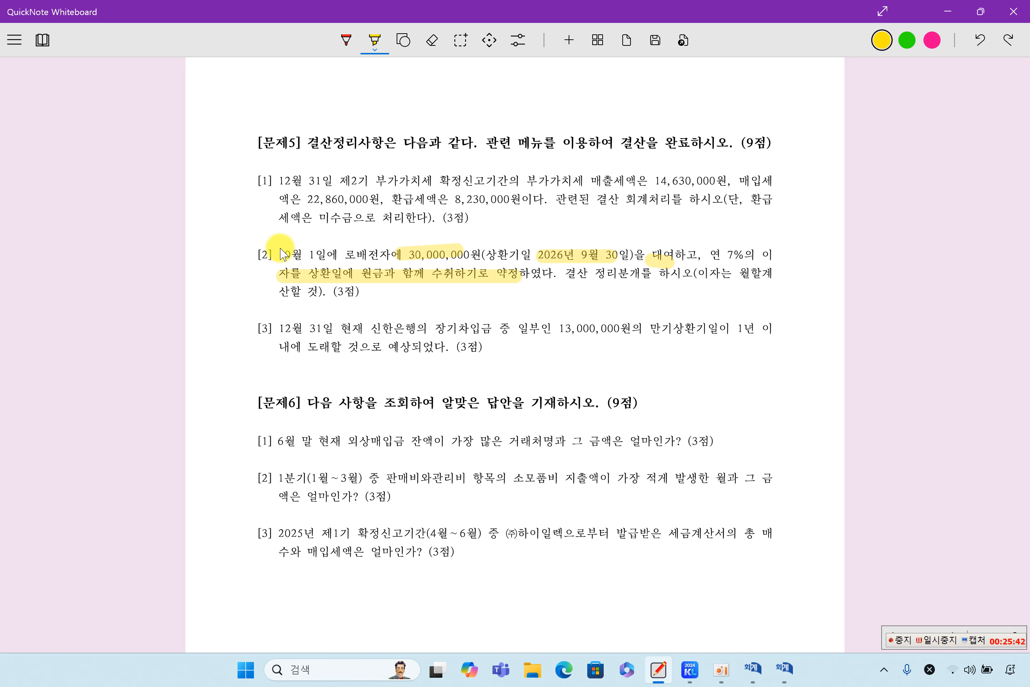
pyautogui.moveTo(268, 254); pyautogui.dragTo(317, 260)
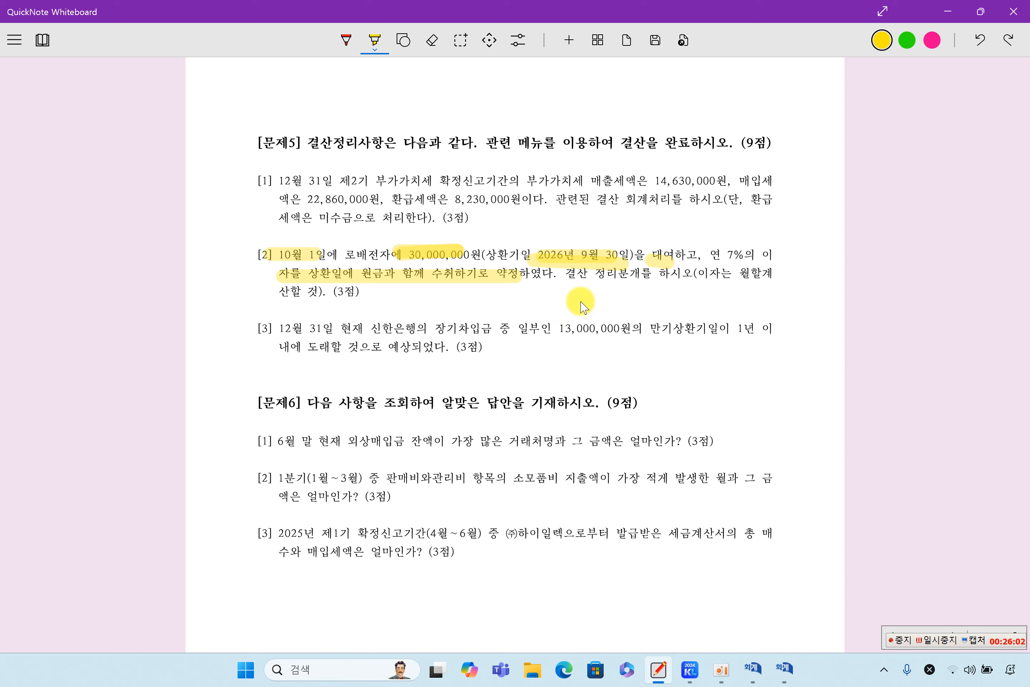
pyautogui.click(926, 642)
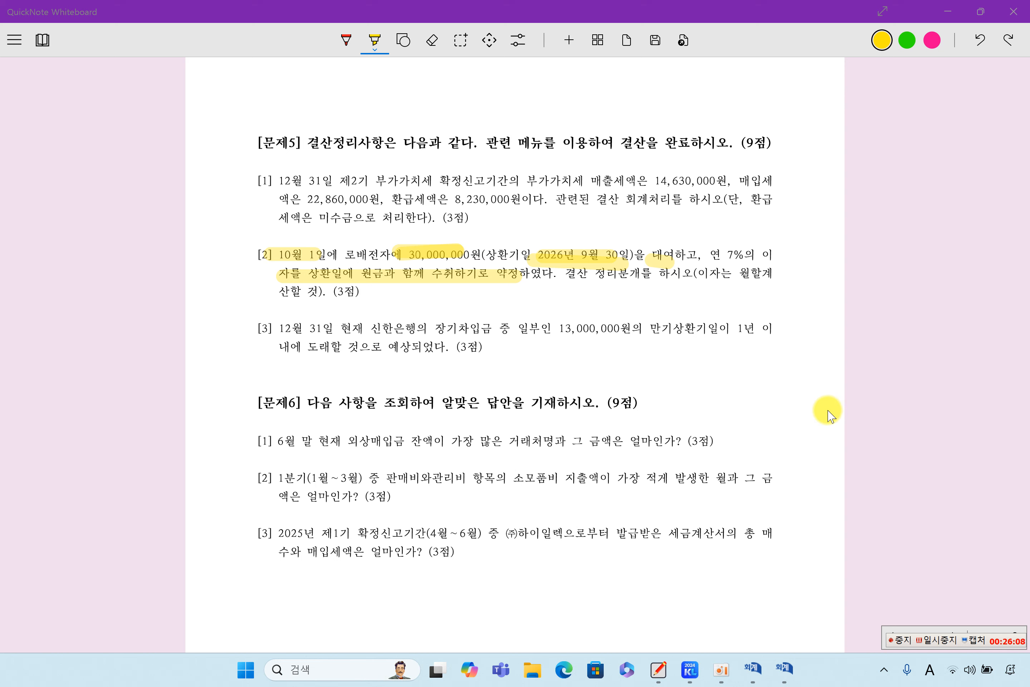
# Step: Write the date 2025.12.31 and a short Korean note in red pen in the margin beside item [2]
pyautogui.moveTo(25, 253); pyautogui.dragTo(35, 261)
pyautogui.click(347, 40)
pyautogui.moveTo(41, 251); pyautogui.dragTo(59, 260)
pyautogui.moveTo(60, 243); pyautogui.dragTo(68, 244)
pyautogui.click(70, 256)
pyautogui.click(96, 258)
pyautogui.moveTo(101, 244)
pyautogui.mouseDown()
pyautogui.moveTo(104, 265)
pyautogui.moveTo(149, 248)
pyautogui.moveTo(149, 258)
pyautogui.mouseUp()
pyautogui.moveTo(152, 242)
pyautogui.mouseDown()
pyautogui.moveTo(154, 265)
pyautogui.moveTo(165, 242)
pyautogui.moveTo(169, 255)
pyautogui.mouseUp()
pyautogui.moveTo(165, 257); pyautogui.dragTo(165, 258)
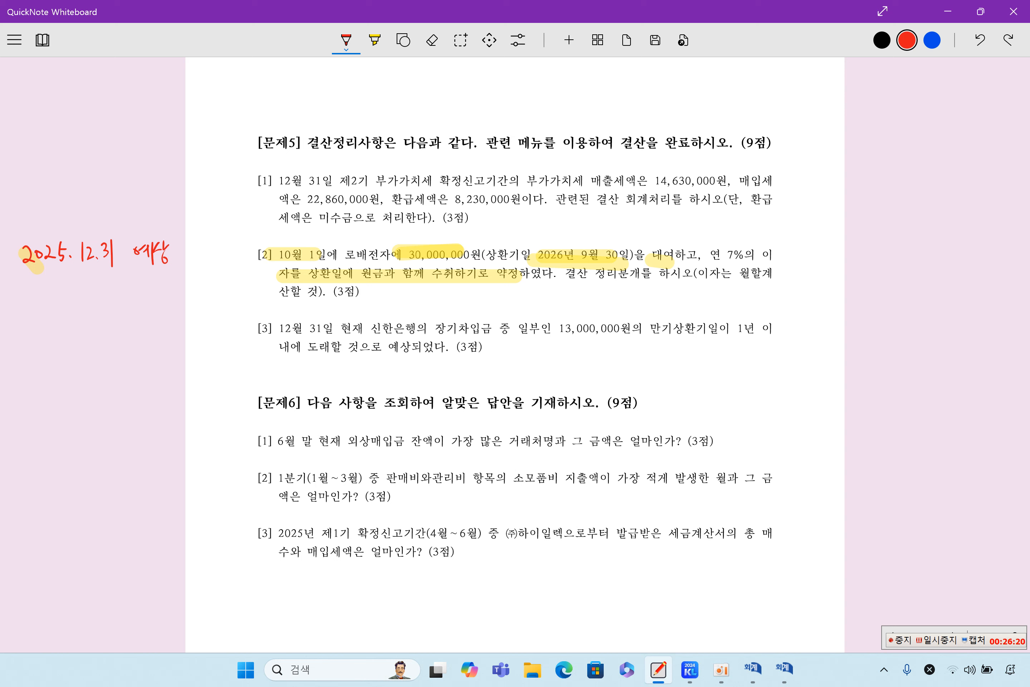
# Step: Write 30,000,000 × 7% in red below the date note and circle 연 7% in item [2]
pyautogui.moveTo(31, 284); pyautogui.dragTo(32, 305)
pyautogui.moveTo(47, 291)
pyautogui.mouseDown()
pyautogui.moveTo(45, 301)
pyautogui.moveTo(90, 295)
pyautogui.mouseUp()
pyautogui.moveTo(90, 289)
pyautogui.mouseDown()
pyautogui.moveTo(130, 299)
pyautogui.moveTo(121, 302)
pyautogui.mouseUp()
pyautogui.moveTo(747, 264)
pyautogui.mouseDown()
pyautogui.moveTo(727, 231)
pyautogui.moveTo(758, 251)
pyautogui.mouseUp()
pyautogui.moveTo(139, 284)
pyautogui.mouseDown()
pyautogui.moveTo(138, 298)
pyautogui.moveTo(156, 288)
pyautogui.mouseUp()
pyautogui.moveTo(169, 278); pyautogui.dragTo(166, 302)
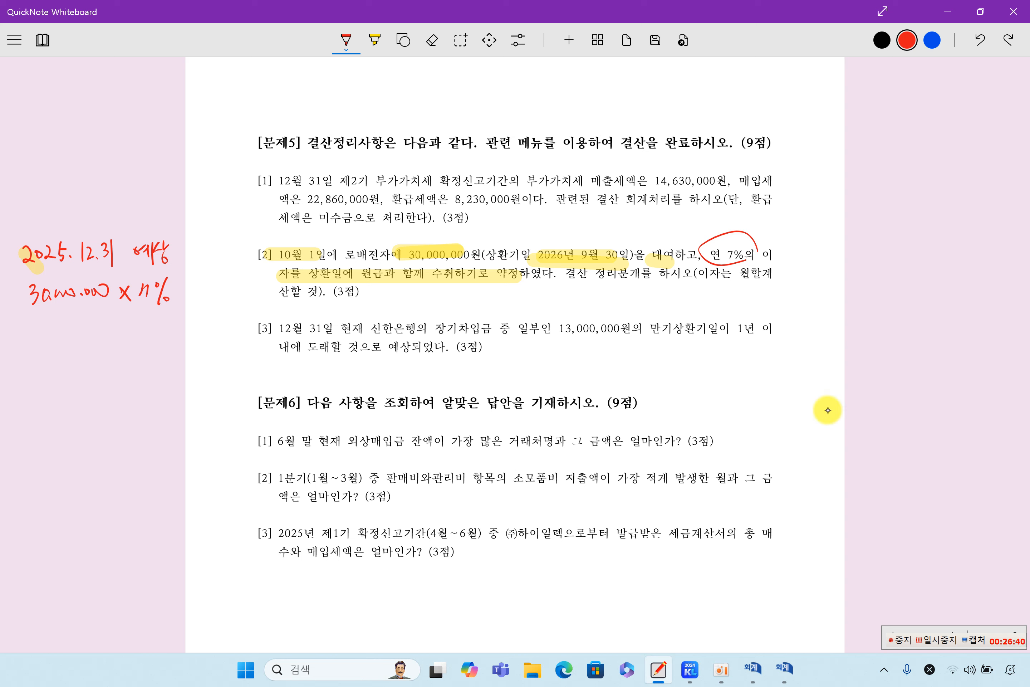
# Step: Circle 10월 1일 and the handwritten 2025.12.31, and extend the interest formula with × 3/12
pyautogui.moveTo(274, 273)
pyautogui.mouseDown()
pyautogui.moveTo(250, 254)
pyautogui.moveTo(327, 265)
pyautogui.mouseUp()
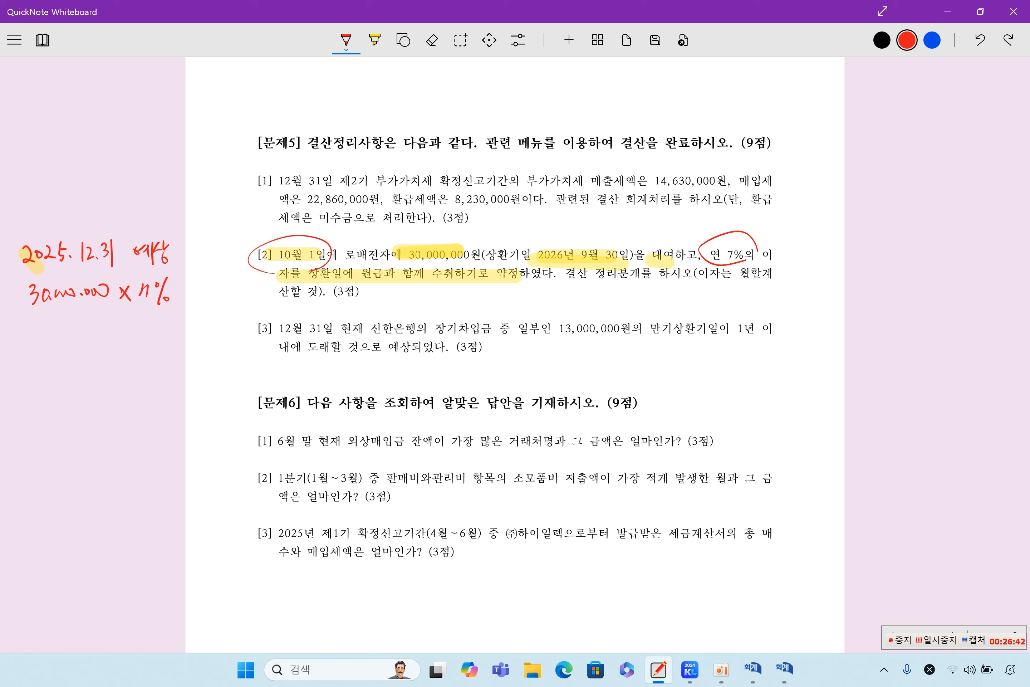
pyautogui.moveTo(114, 265)
pyautogui.mouseDown()
pyautogui.moveTo(84, 269)
pyautogui.moveTo(116, 251)
pyautogui.mouseUp()
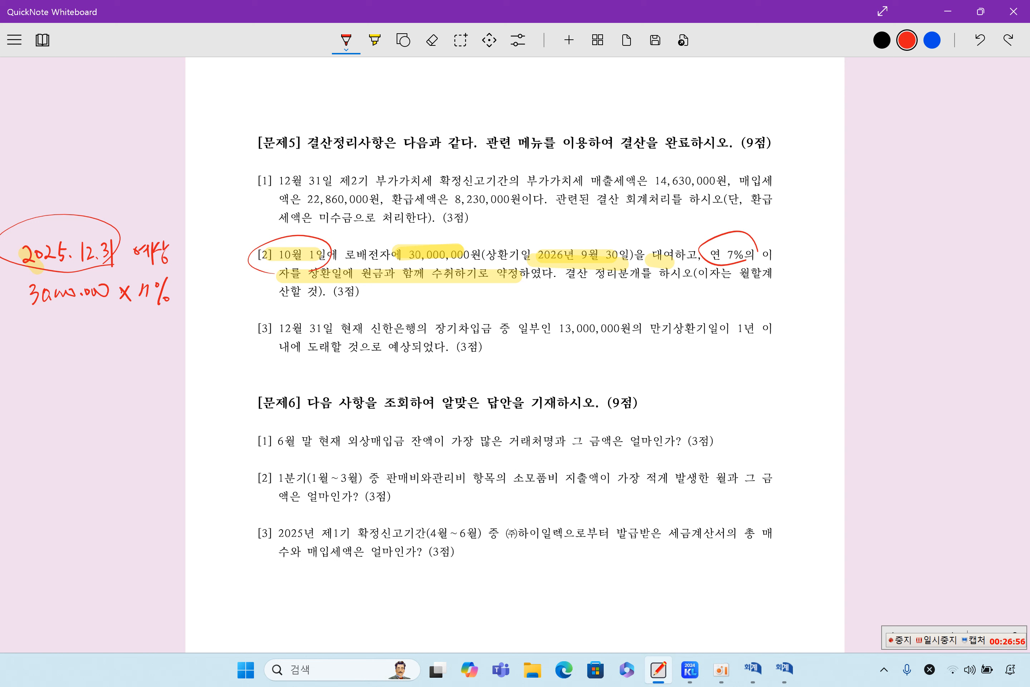
pyautogui.moveTo(182, 283)
pyautogui.mouseDown()
pyautogui.moveTo(191, 298)
pyautogui.moveTo(182, 298)
pyautogui.moveTo(219, 286)
pyautogui.moveTo(208, 310)
pyautogui.mouseUp()
pyautogui.moveTo(213, 298)
pyautogui.mouseDown()
pyautogui.moveTo(220, 307)
pyautogui.moveTo(204, 284)
pyautogui.mouseUp()
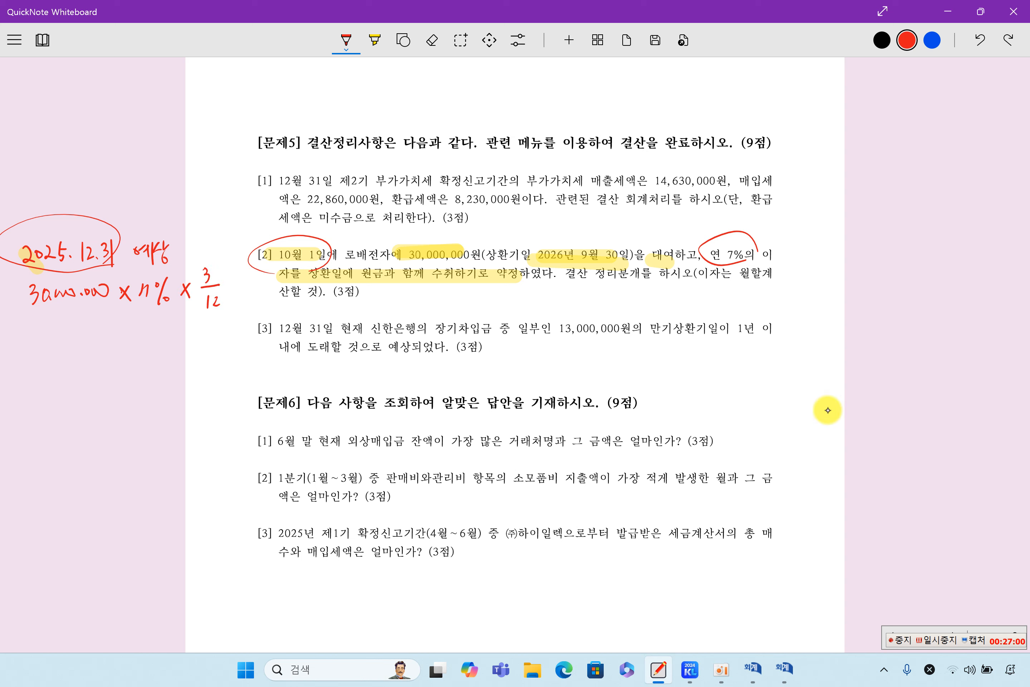
# Step: Write the result = 525,000 in red below the interest formula
pyautogui.moveTo(41, 333); pyautogui.dragTo(49, 333)
pyautogui.moveTo(41, 338); pyautogui.dragTo(50, 336)
pyautogui.moveTo(63, 324); pyautogui.dragTo(65, 344)
pyautogui.moveTo(63, 329); pyautogui.dragTo(89, 346)
pyautogui.click(100, 341)
pyautogui.moveTo(87, 329); pyautogui.dragTo(115, 332)
pyautogui.moveTo(121, 330); pyautogui.dragTo(129, 322)
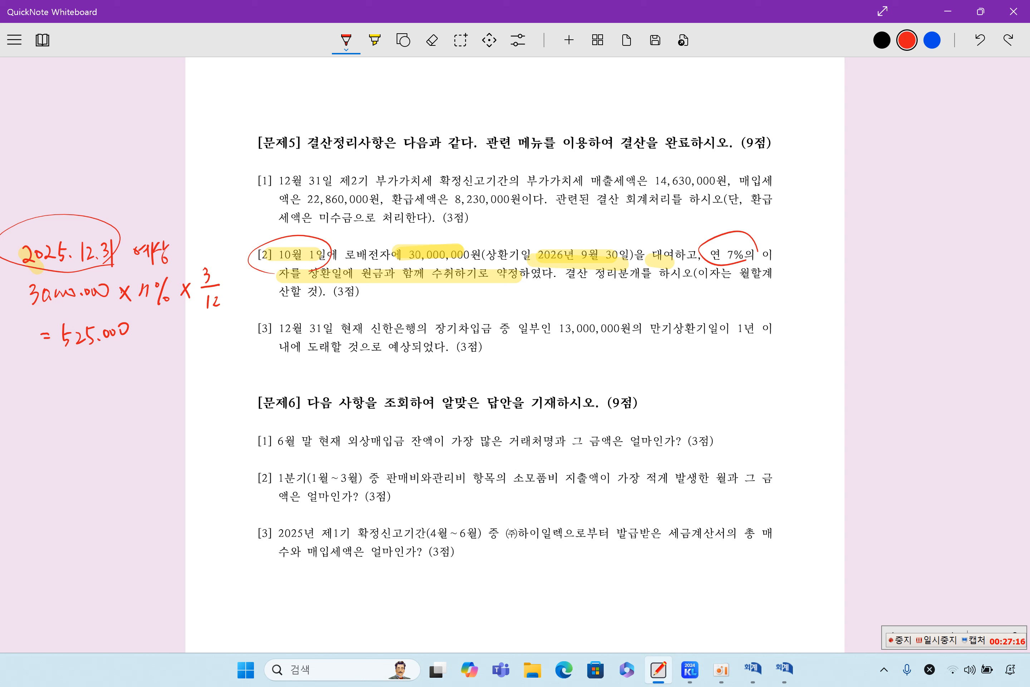
# Step: Write the entry date 25.12.31 and, after a slash, the credit side 이자수익 525,000 beneath item [2] in red
pyautogui.moveTo(290, 306); pyautogui.dragTo(299, 316)
pyautogui.moveTo(304, 303); pyautogui.dragTo(302, 317)
pyautogui.moveTo(304, 302)
pyautogui.mouseDown()
pyautogui.moveTo(317, 317)
pyautogui.moveTo(337, 318)
pyautogui.mouseUp()
pyautogui.click(312, 315)
pyautogui.moveTo(350, 299); pyautogui.dragTo(351, 325)
pyautogui.moveTo(566, 292)
pyautogui.mouseDown()
pyautogui.moveTo(557, 320)
pyautogui.moveTo(581, 301)
pyautogui.moveTo(594, 313)
pyautogui.mouseUp()
pyautogui.moveTo(596, 306); pyautogui.dragTo(602, 313)
pyautogui.moveTo(601, 300)
pyautogui.mouseDown()
pyautogui.moveTo(602, 316)
pyautogui.moveTo(606, 306)
pyautogui.mouseUp()
pyautogui.click(607, 314)
pyautogui.moveTo(610, 301)
pyautogui.mouseDown()
pyautogui.moveTo(633, 321)
pyautogui.moveTo(703, 311)
pyautogui.mouseUp()
pyautogui.moveTo(706, 296)
pyautogui.mouseDown()
pyautogui.moveTo(703, 313)
pyautogui.moveTo(714, 296)
pyautogui.moveTo(717, 306)
pyautogui.mouseUp()
pyautogui.moveTo(720, 300); pyautogui.dragTo(719, 301)
pyautogui.moveTo(726, 300); pyautogui.dragTo(742, 300)
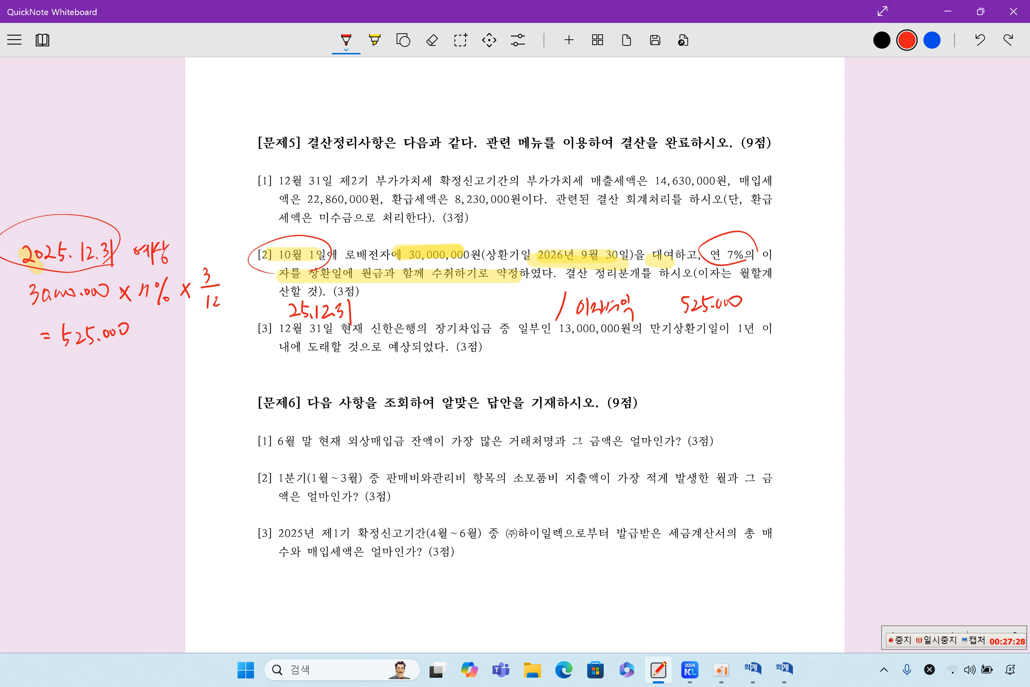
# Step: Write the debit side 미수수익 525,000 between the handwritten date and the slash
pyautogui.moveTo(482, 298); pyautogui.dragTo(486, 314)
pyautogui.moveTo(492, 302); pyautogui.dragTo(514, 310)
pyautogui.moveTo(519, 303); pyautogui.dragTo(544, 303)
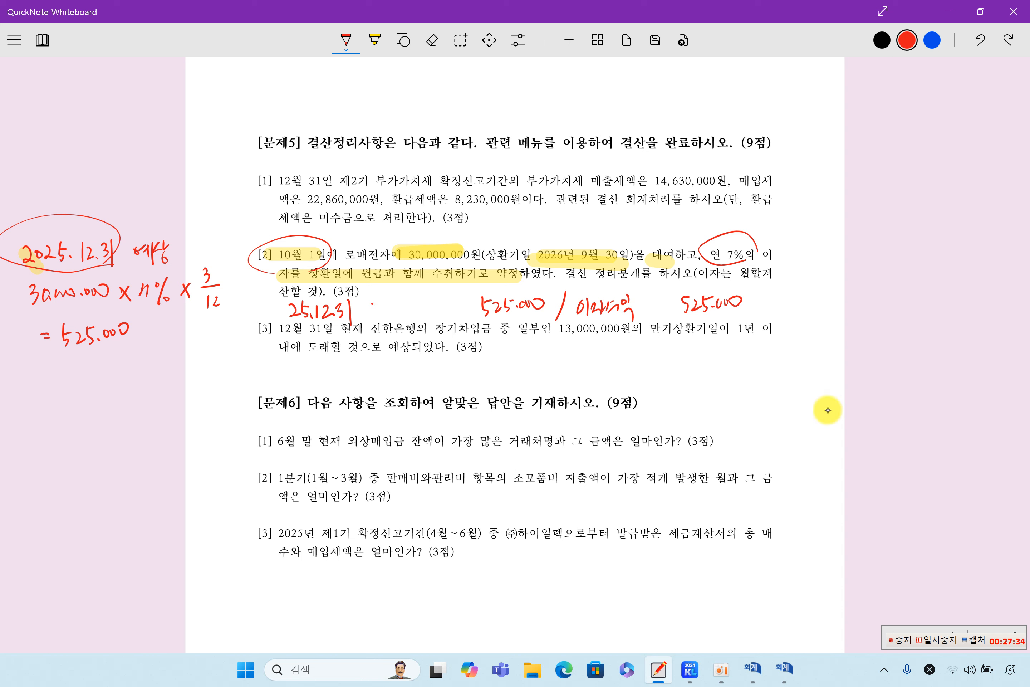
pyautogui.moveTo(371, 303); pyautogui.dragTo(387, 319)
pyautogui.moveTo(398, 299)
pyautogui.mouseDown()
pyautogui.moveTo(391, 311)
pyautogui.moveTo(404, 317)
pyautogui.mouseUp()
pyautogui.moveTo(405, 295); pyautogui.dragTo(404, 314)
pyautogui.moveTo(406, 310); pyautogui.dragTo(421, 308)
pyautogui.moveTo(430, 295); pyautogui.dragTo(434, 322)
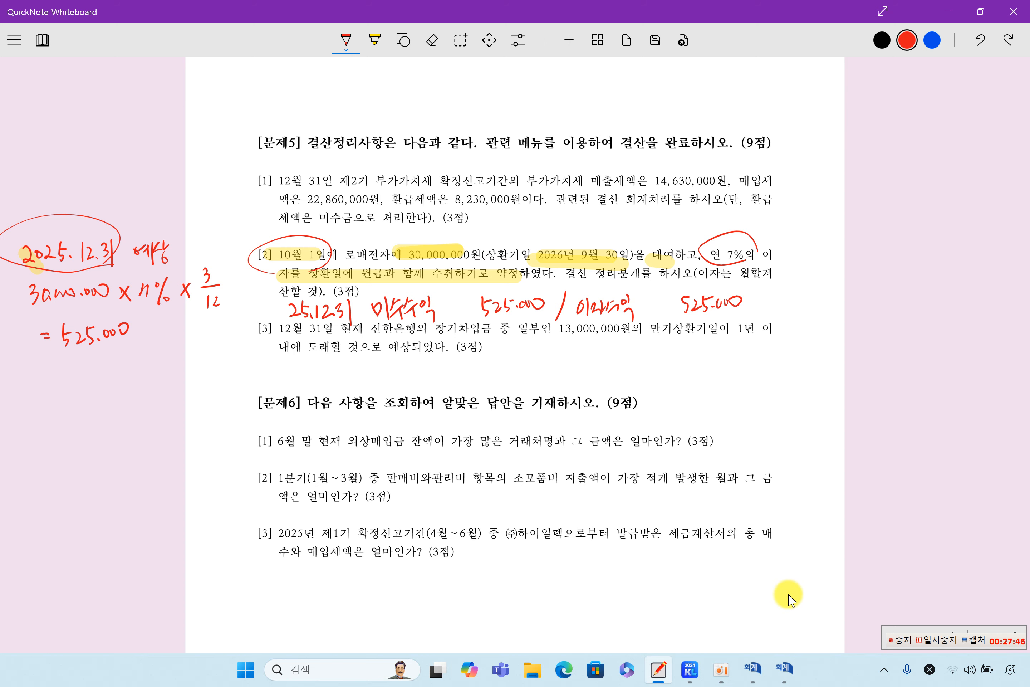
# Step: Switch to 일반전표입력 and add a December 31 차변 line with account 0116 미수수익, found by searching 미수수, leaving 거래처 and 적요 blank
pyautogui.click(784, 668)
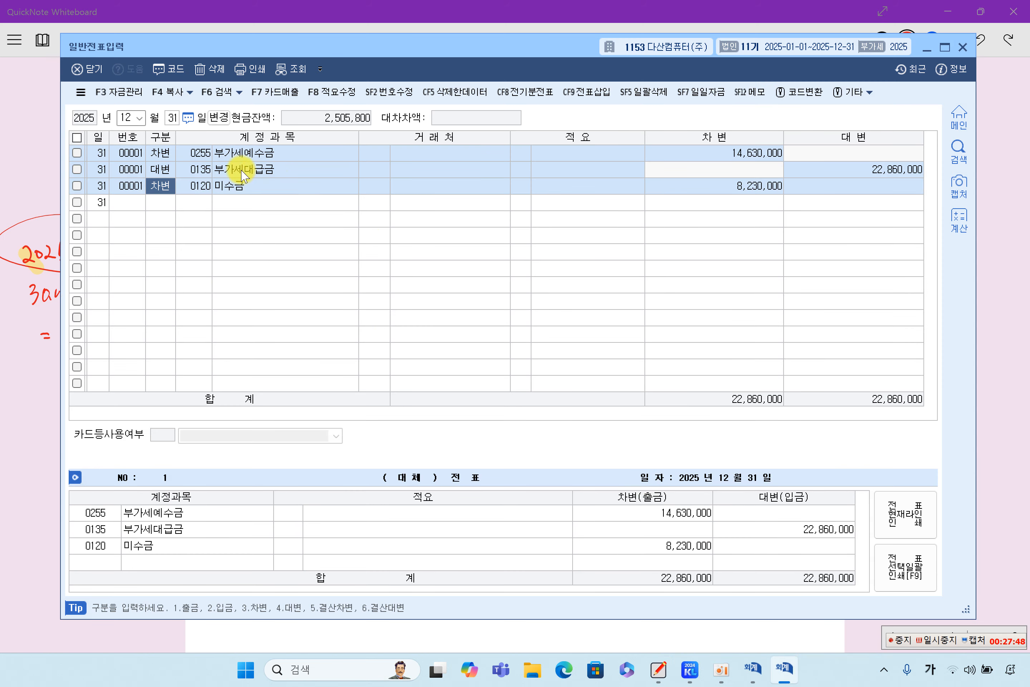
pyautogui.click(151, 202)
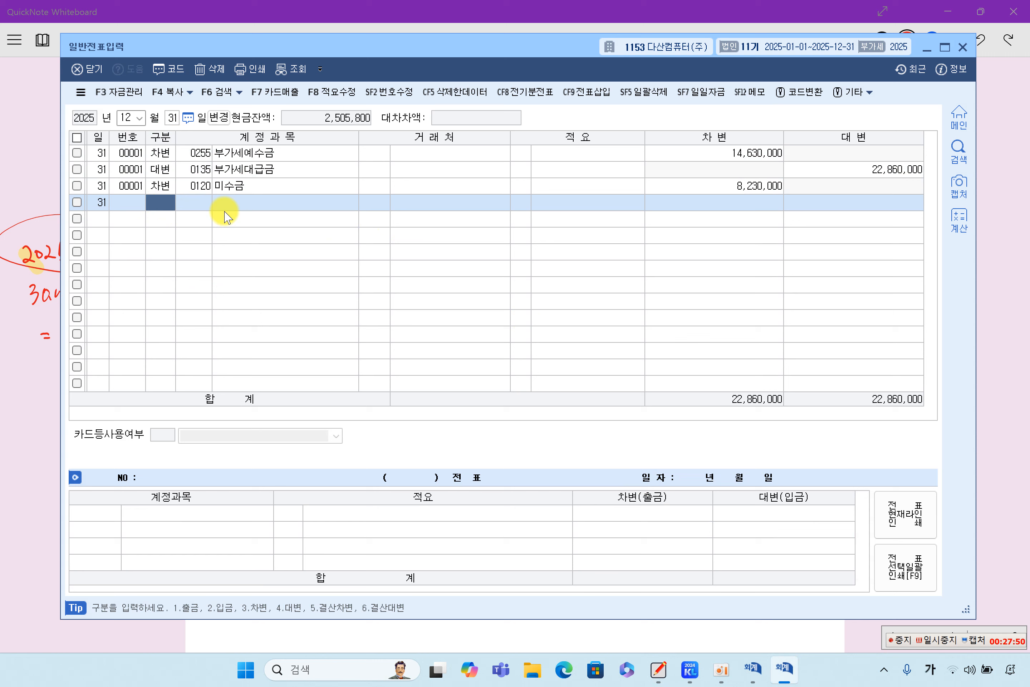
pyautogui.press('3')
pyautogui.press('Return')
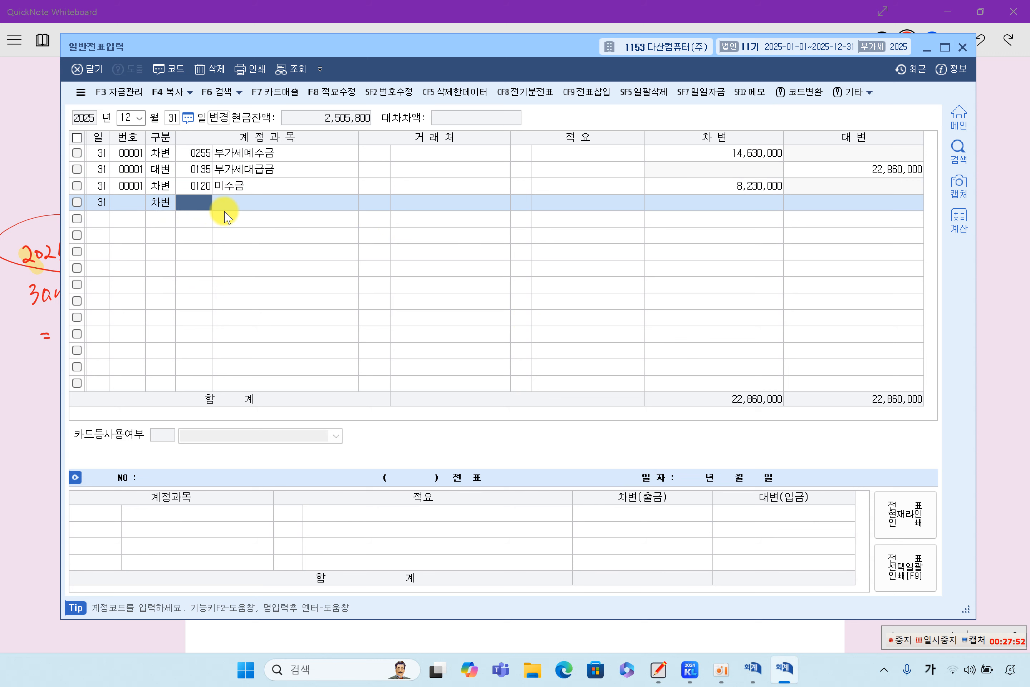
pyautogui.press('F2')
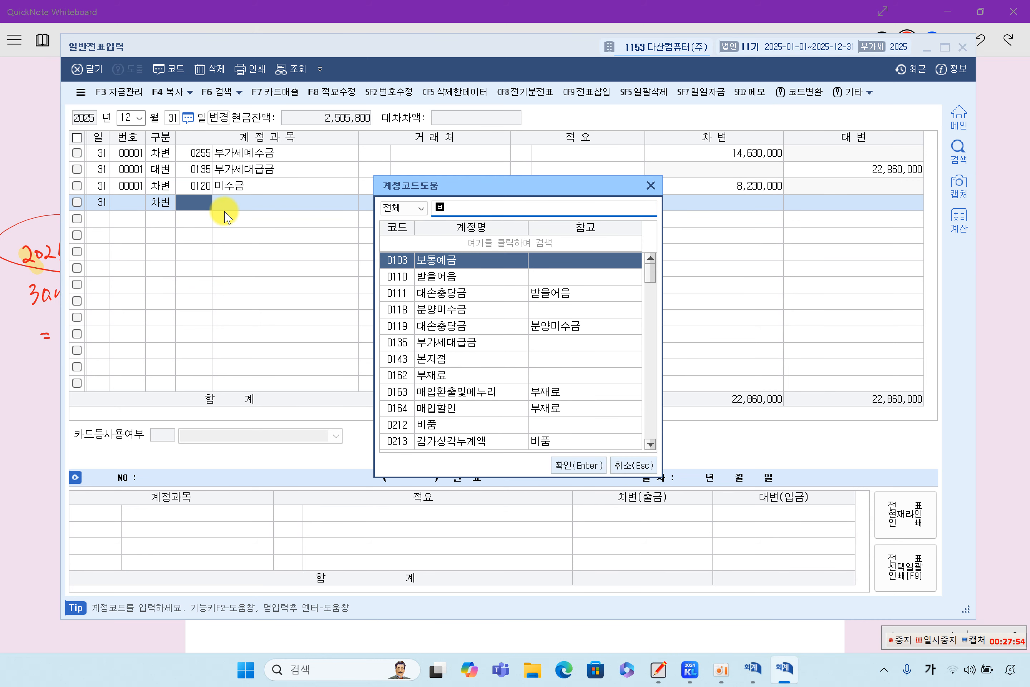
pyautogui.write('미수')
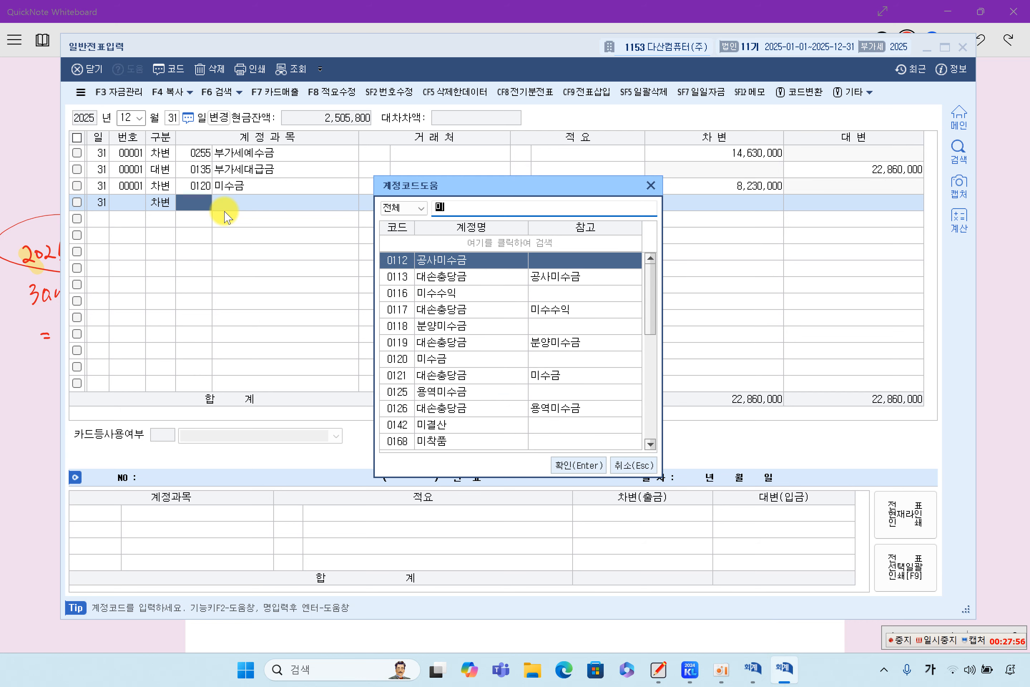
pyautogui.write('수')
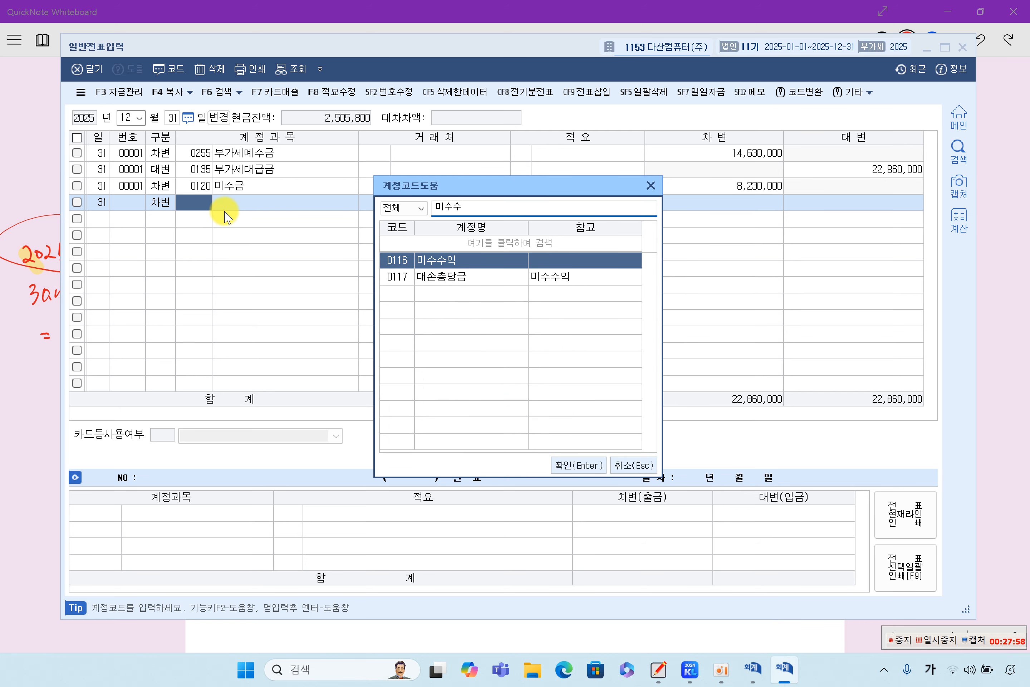
pyautogui.press('Return')
pyautogui.press('Return')
pyautogui.press('Return')
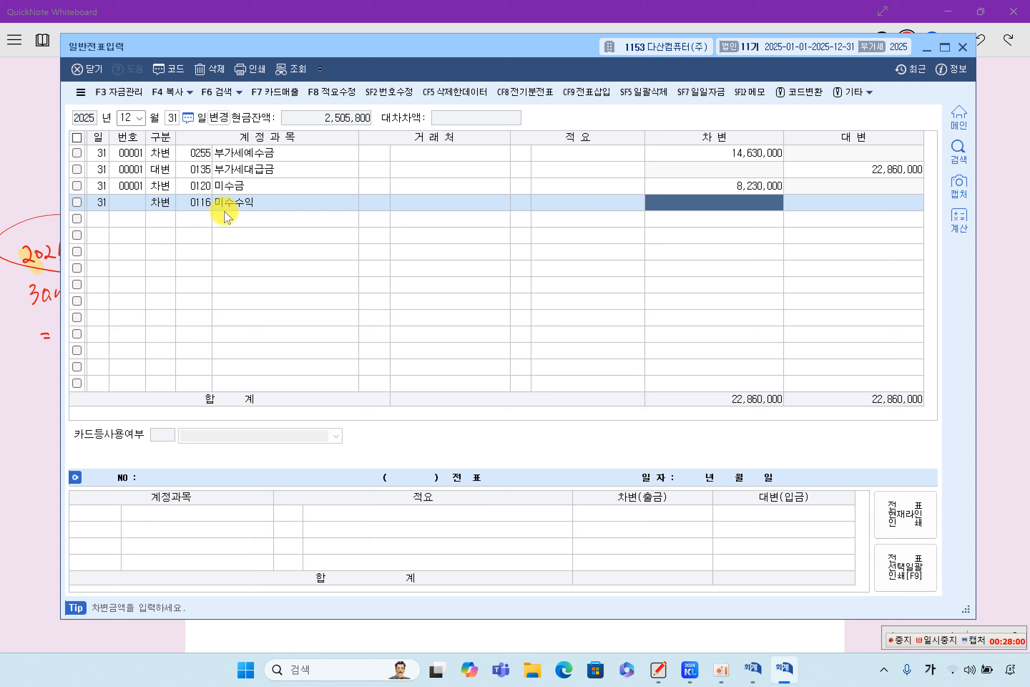
# Step: Set the 차변 amount of the 미수수익 line to 525,000
pyautogui.write('5255')
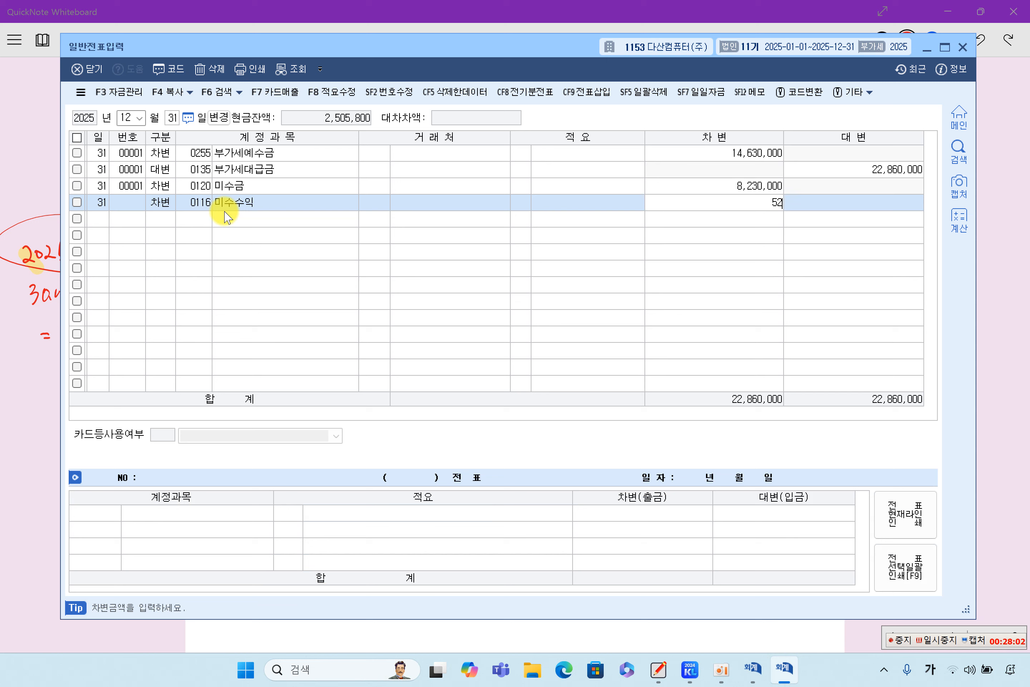
pyautogui.press('BackSpace')
pyautogui.write('000')
pyautogui.press('Return')
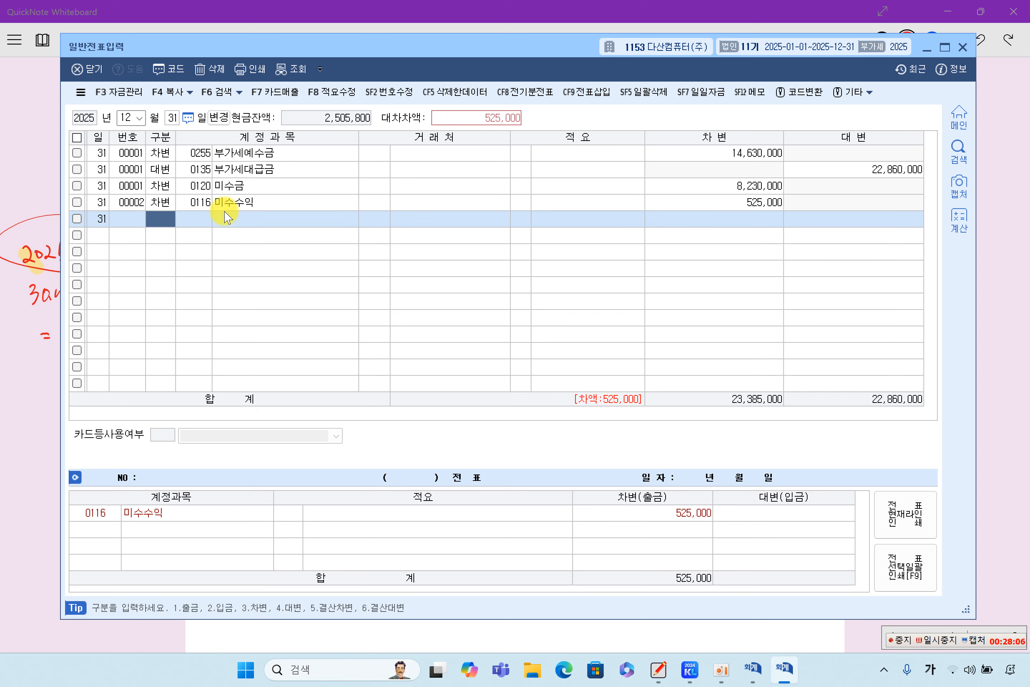
# Step: Add a balancing 대변 line of 525,000 with account code 0951 이자비용
pyautogui.write('4')
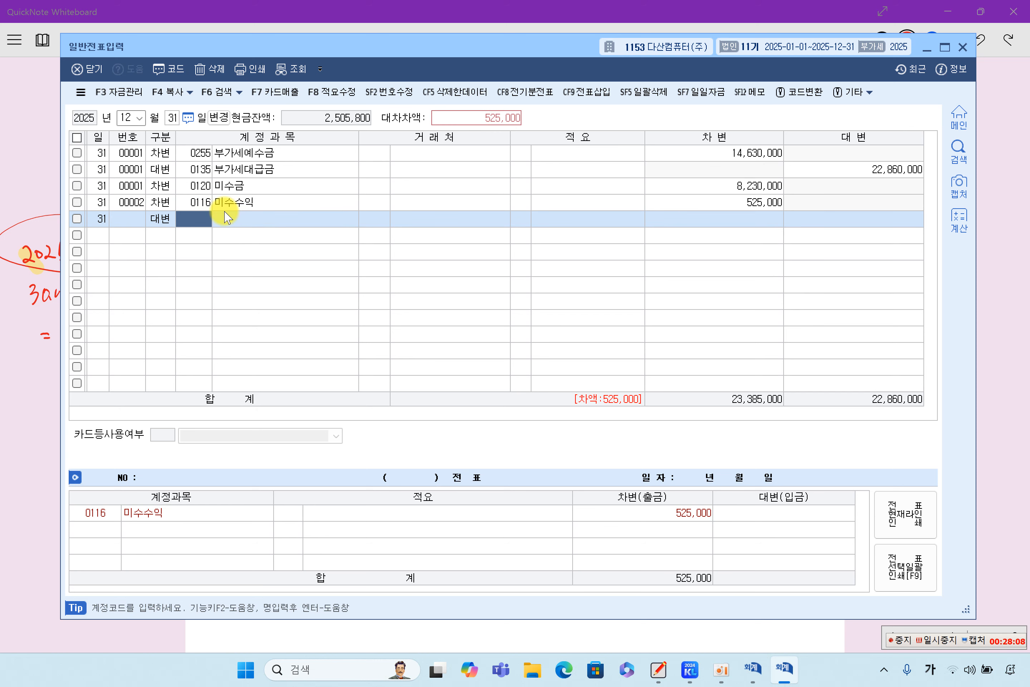
pyautogui.write('951')
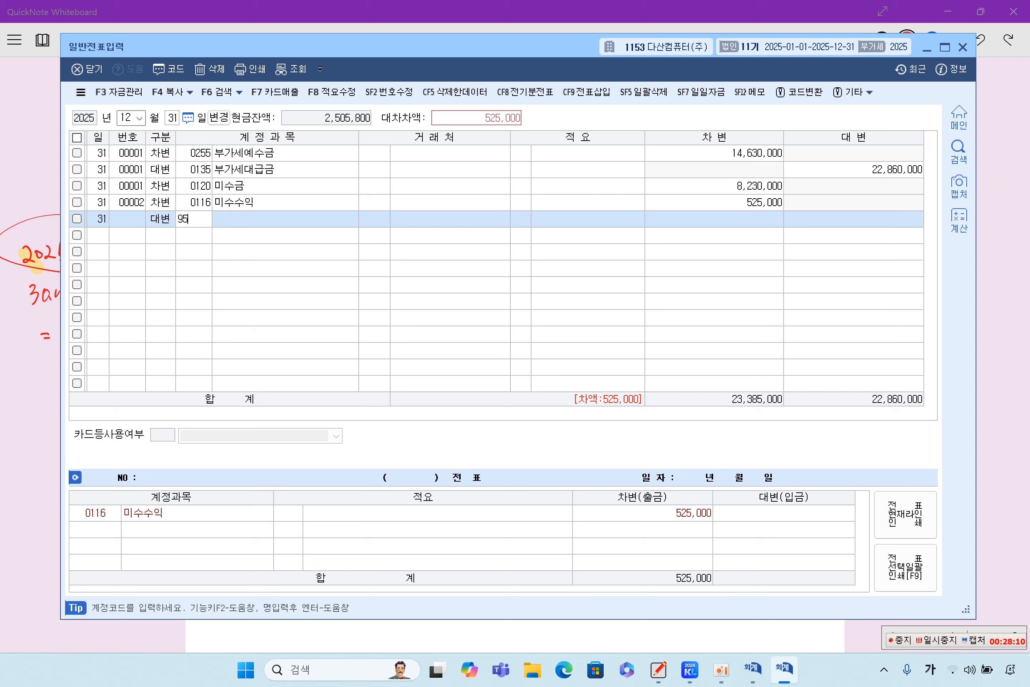
pyautogui.press('Return')
# Step: Change the account of the 525,000 대변 line to 0901 이자수익 and complete the line with 거래처 and 적요 blank
pyautogui.press('Left')
pyautogui.press('Left')
pyautogui.press('Right')
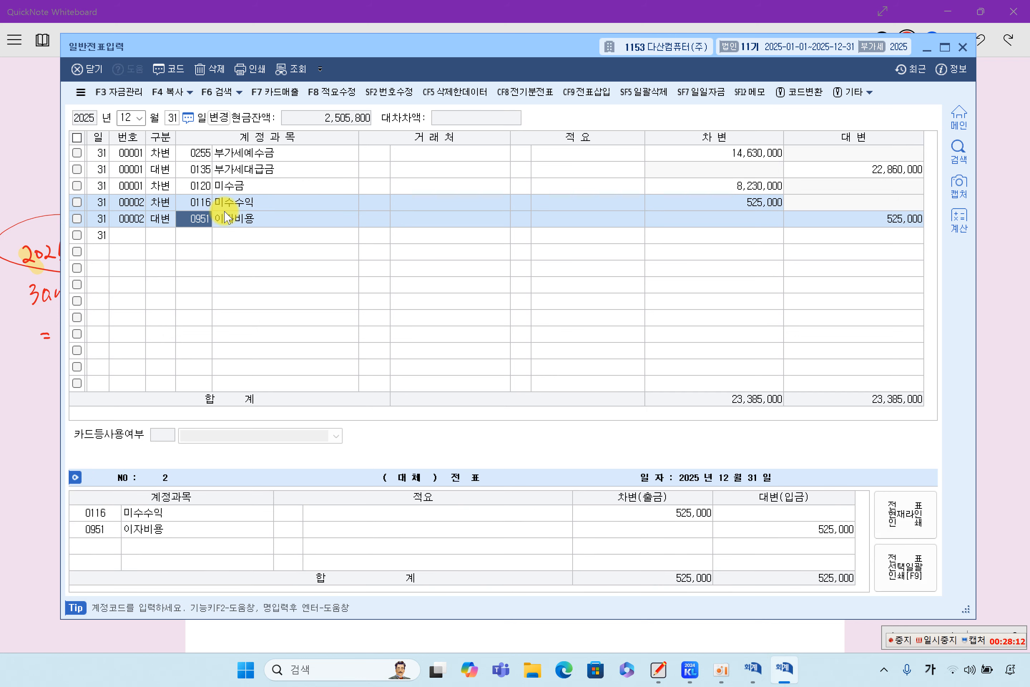
pyautogui.write('901')
pyautogui.press('Return')
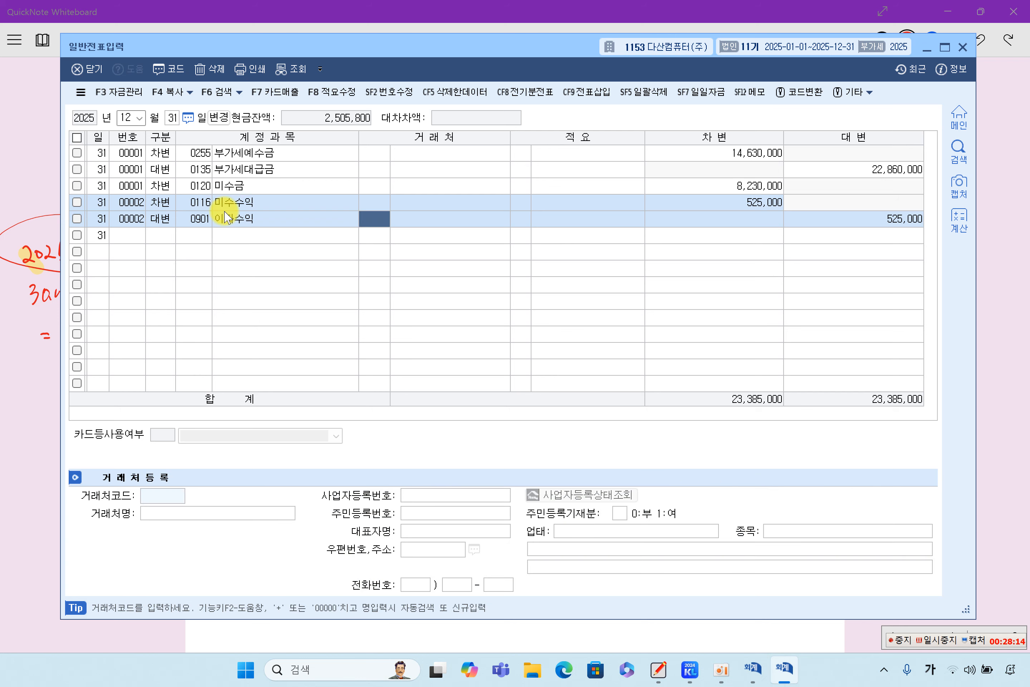
pyautogui.press('Return')
pyautogui.press('Return')
pyautogui.press('Return')
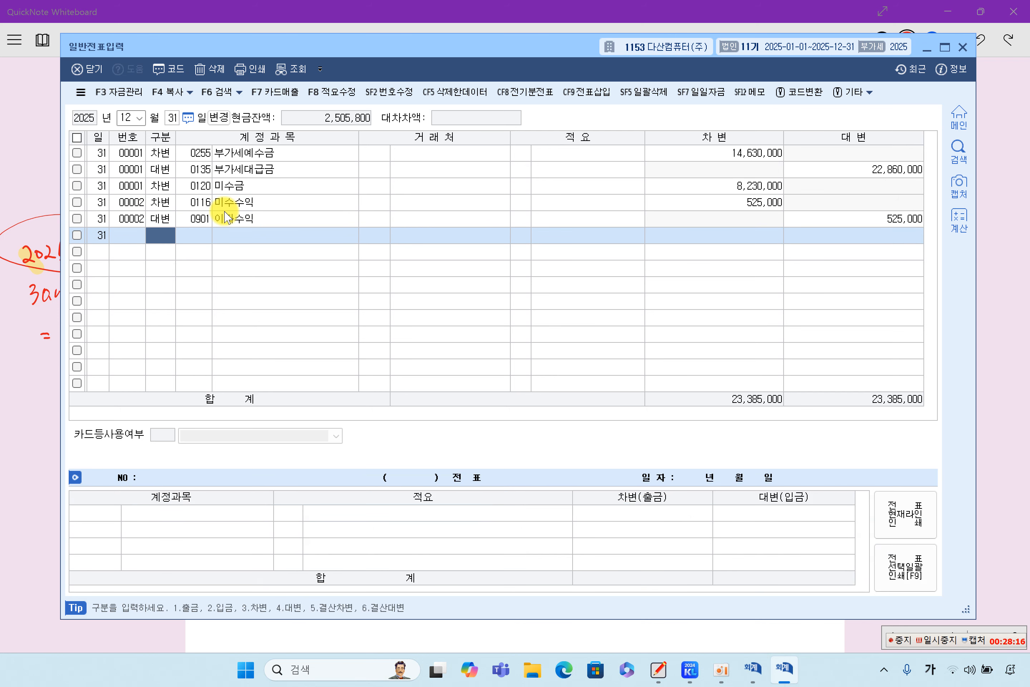
pyautogui.press('Up')
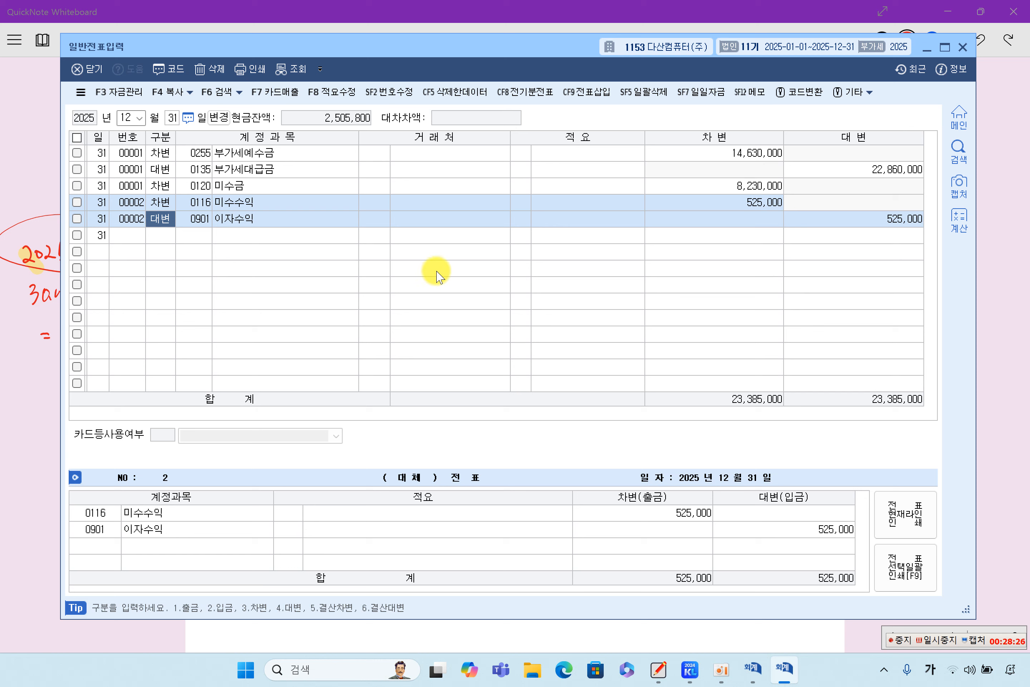
pyautogui.click(762, 202)
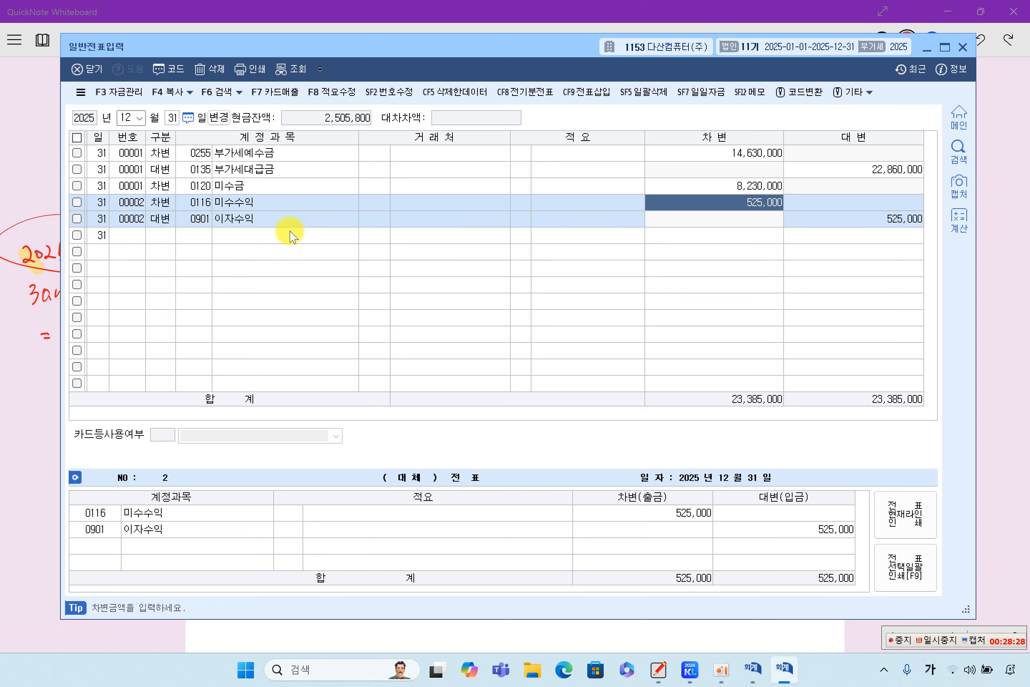
pyautogui.click(197, 204)
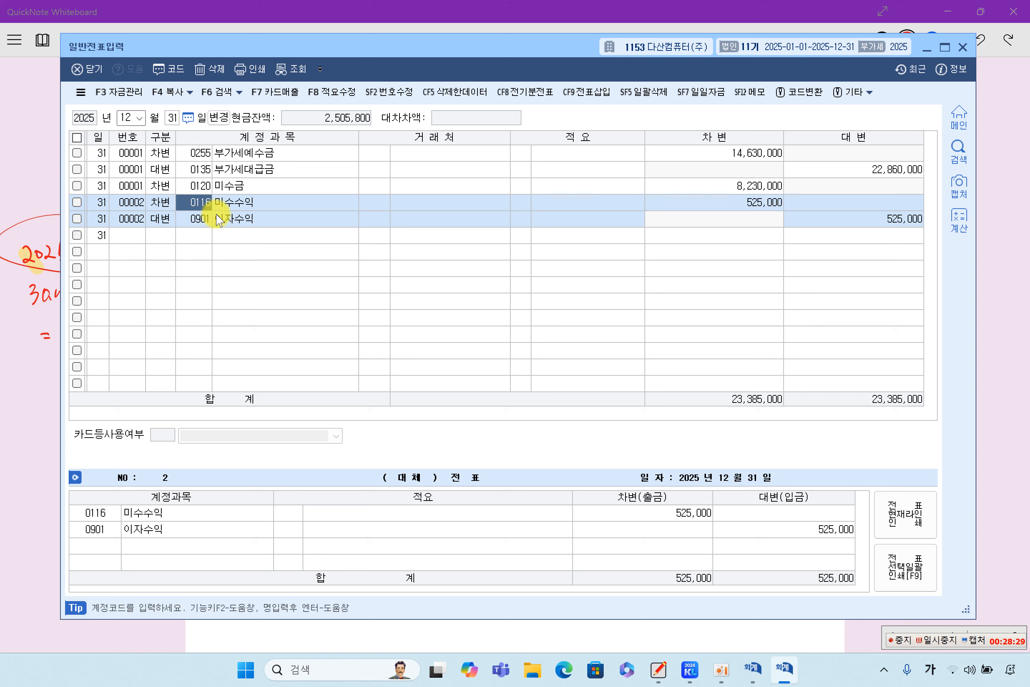
pyautogui.click(819, 219)
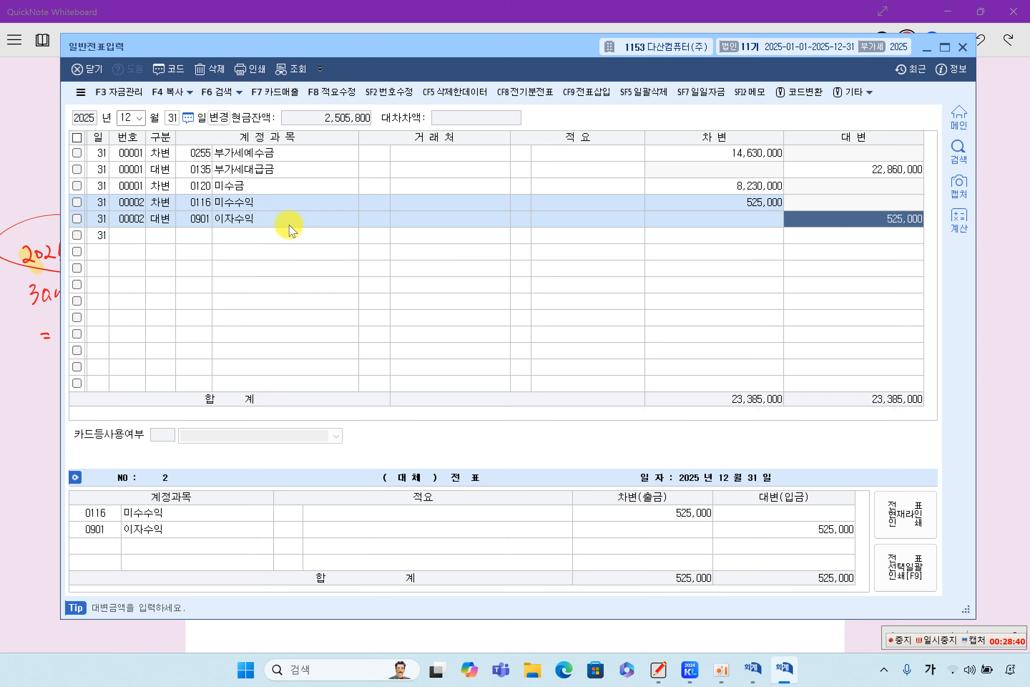
# Step: Switch to QuickNote Whiteboard and highlight 12월 31일, 장기차입금, 13,000,000원 and the one-year maturity wording in 문제5 item [3]
pyautogui.click(35, 268)
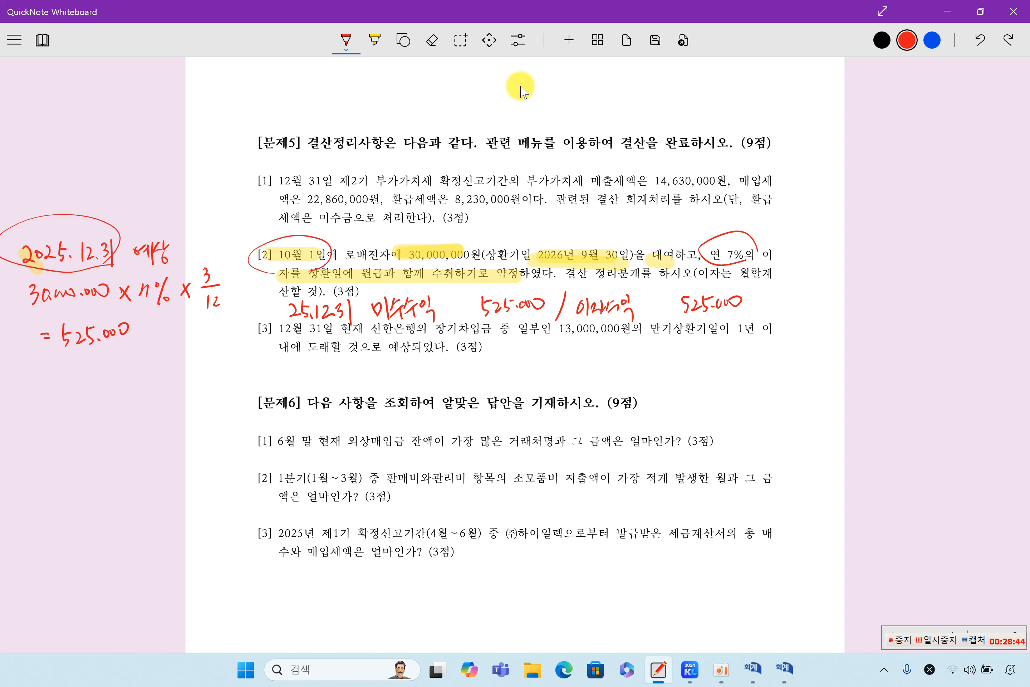
pyautogui.click(375, 40)
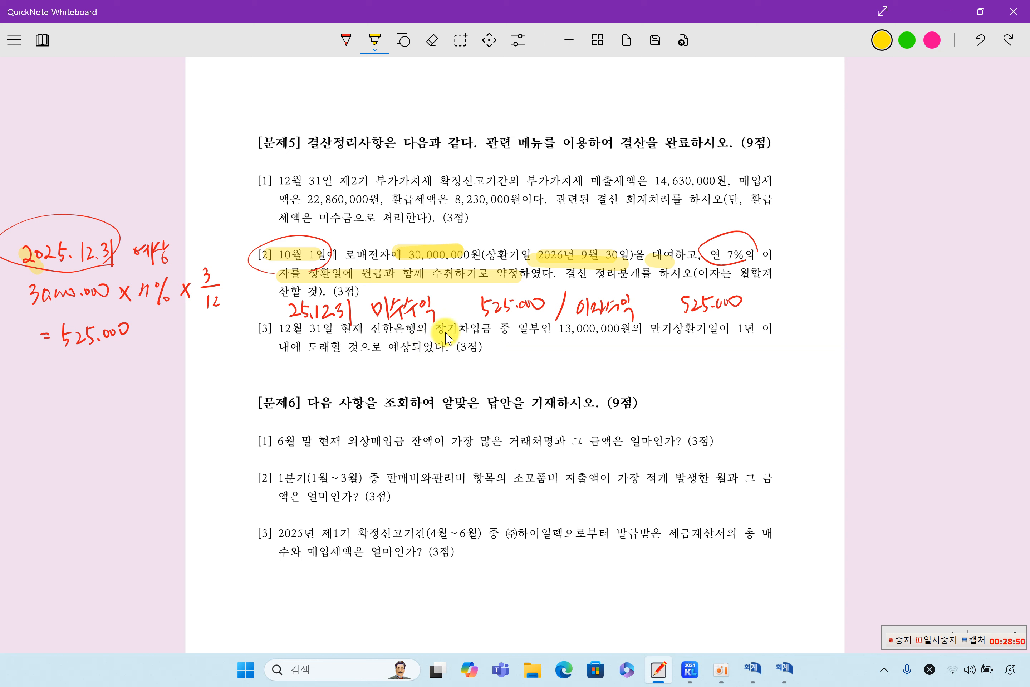
pyautogui.moveTo(435, 333); pyautogui.dragTo(475, 334)
pyautogui.moveTo(559, 332); pyautogui.dragTo(754, 331)
pyautogui.moveTo(281, 348); pyautogui.dragTo(404, 353)
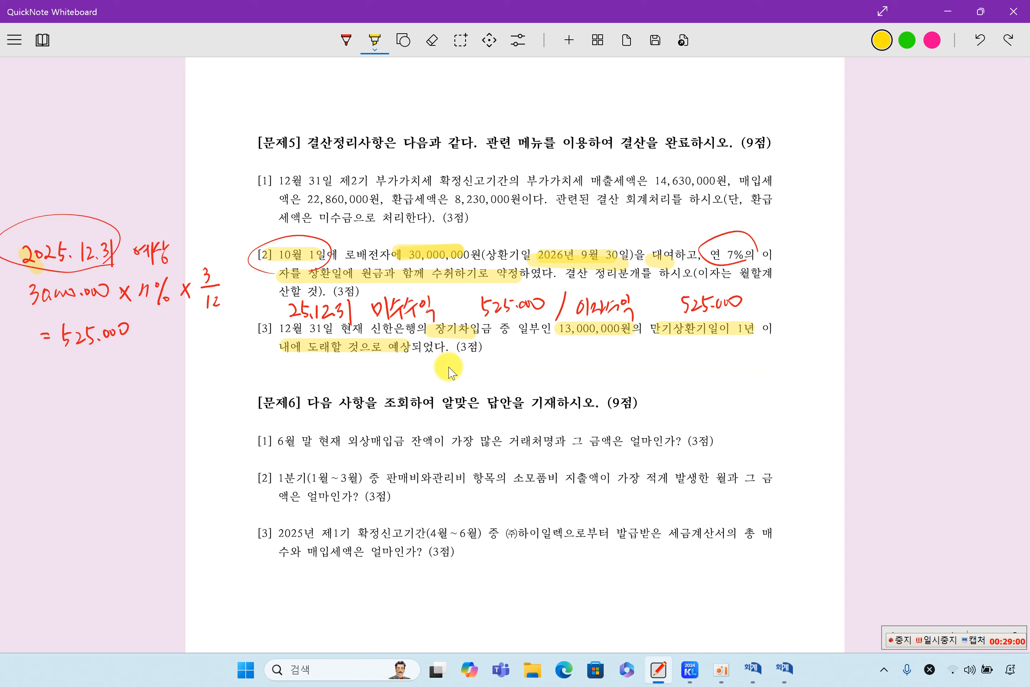
pyautogui.moveTo(428, 330); pyautogui.dragTo(490, 331)
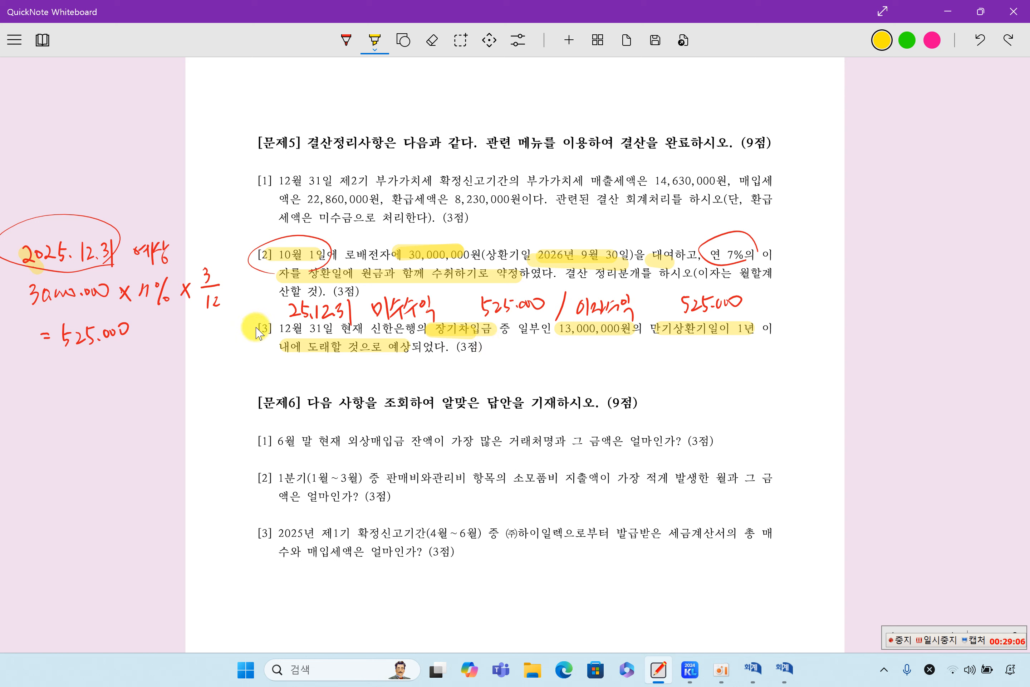
pyautogui.moveTo(243, 328); pyautogui.dragTo(333, 328)
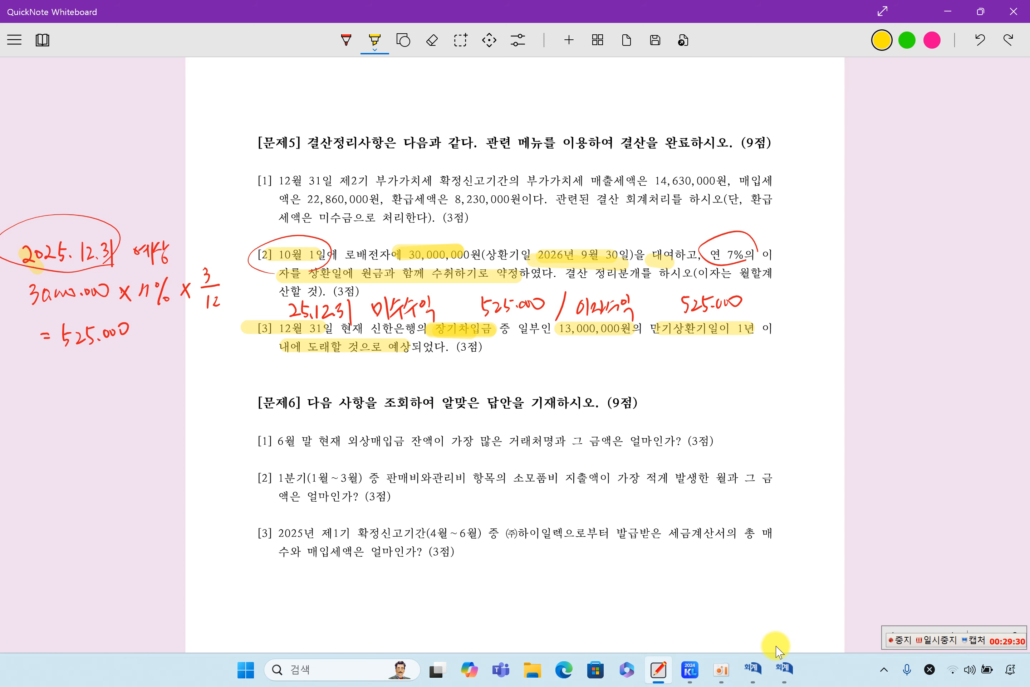
# Step: Switch to 일반전표입력 and start a December 31 차변 line with account 0293 장기차입금, found by searching 장기차
pyautogui.click(784, 669)
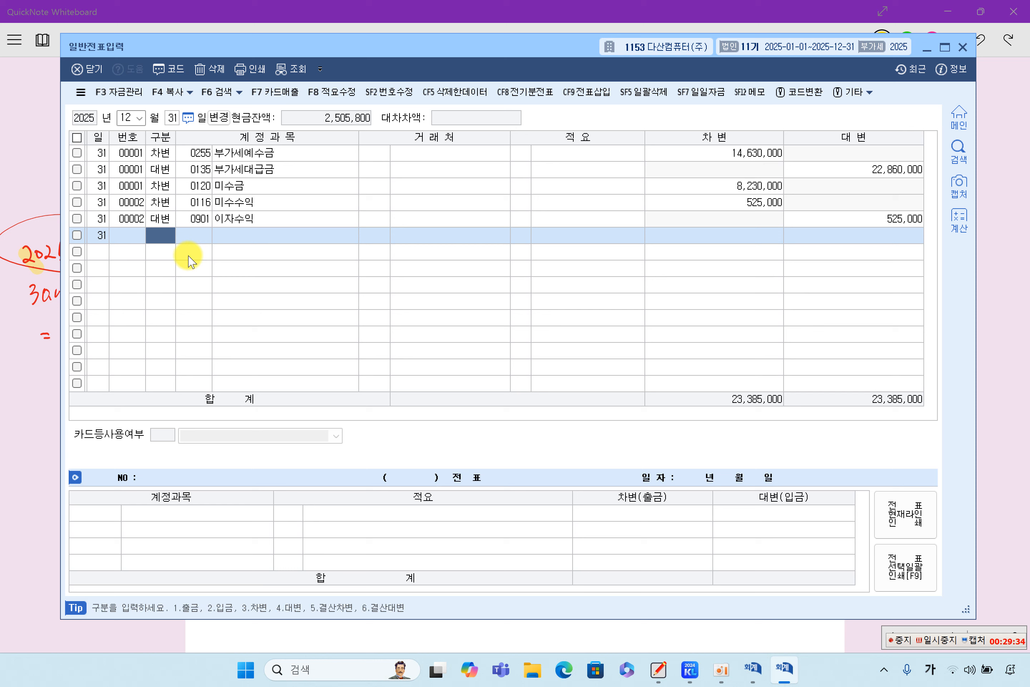
pyautogui.write('3')
pyautogui.press('Return')
pyautogui.press('F2')
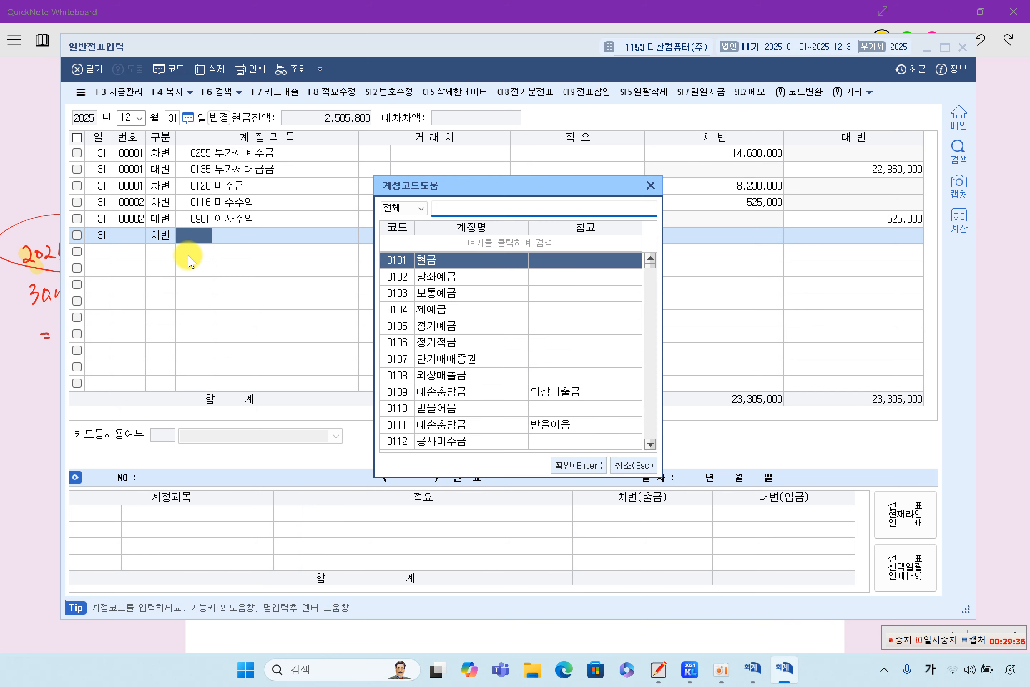
pyautogui.write('장기')
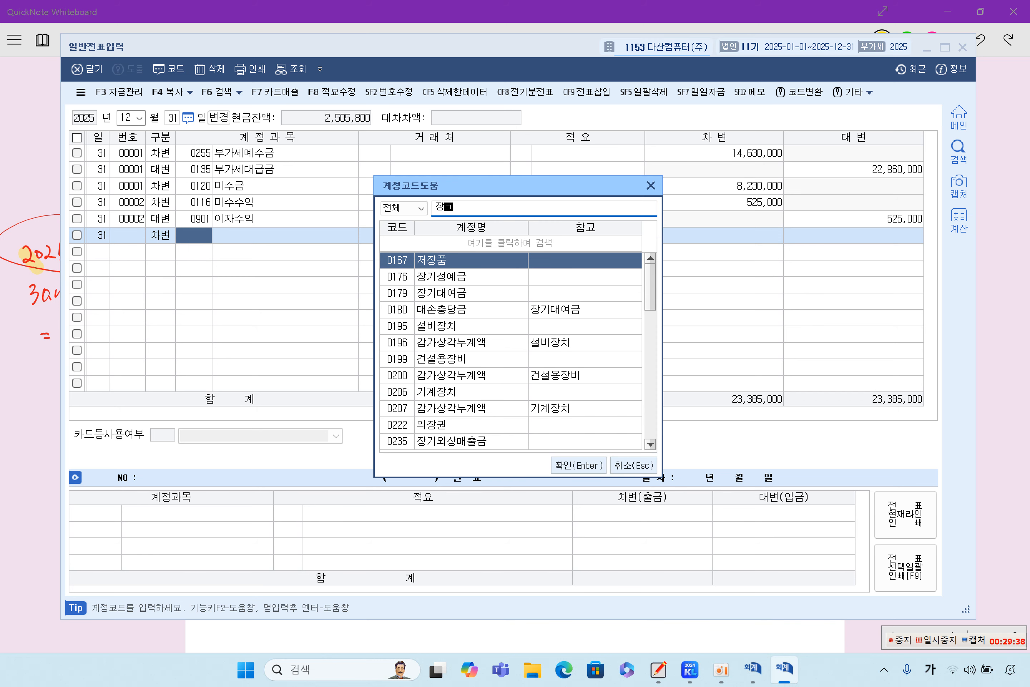
pyautogui.write('차')
pyautogui.press('Return')
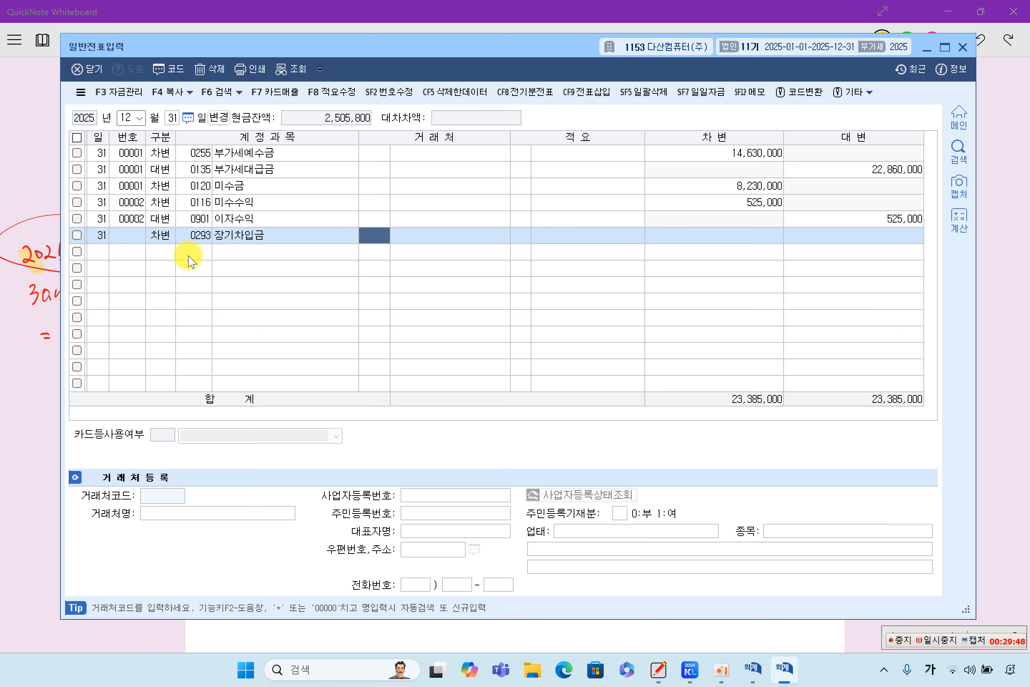
# Step: Assign 거래처 신한은행 to the 장기차입금 line by searching 신한, leave 적요 blank and set the 차변 amount to 13,000,000
pyautogui.press('F2')
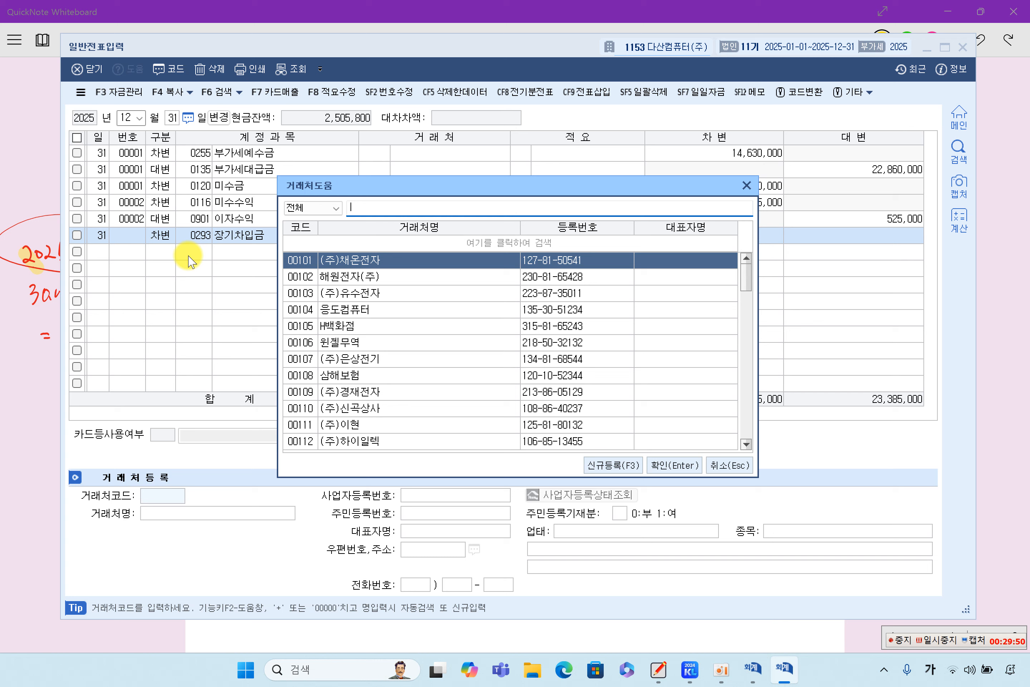
pyautogui.write('시험ㄴ')
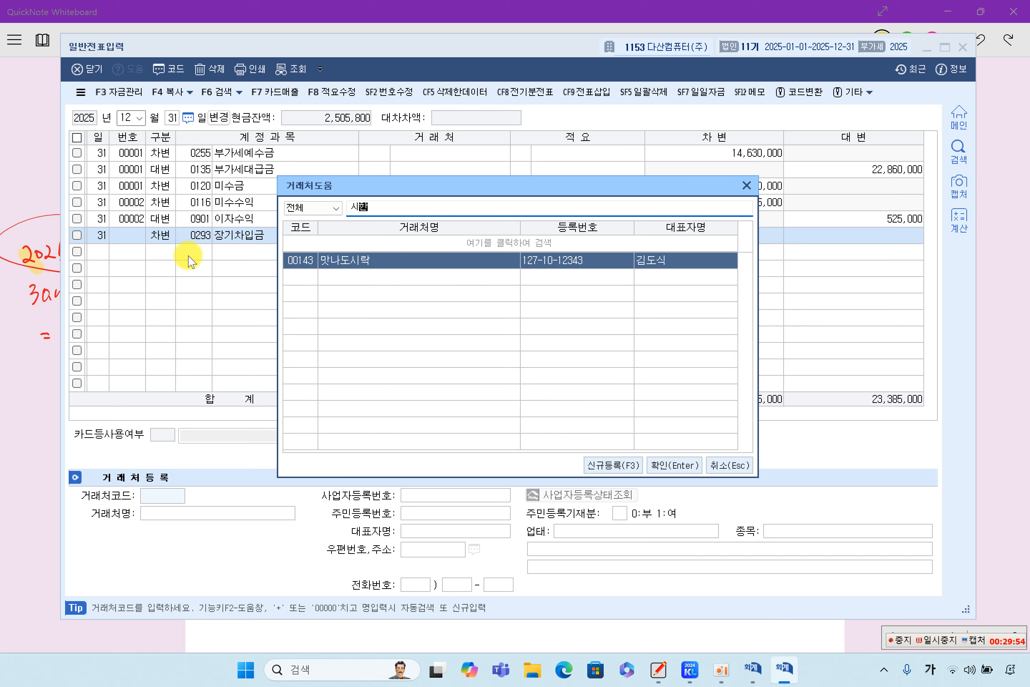
pyautogui.press('BackSpace')
pyautogui.press('BackSpace')
pyautogui.press('BackSpace')
pyautogui.press('BackSpace')
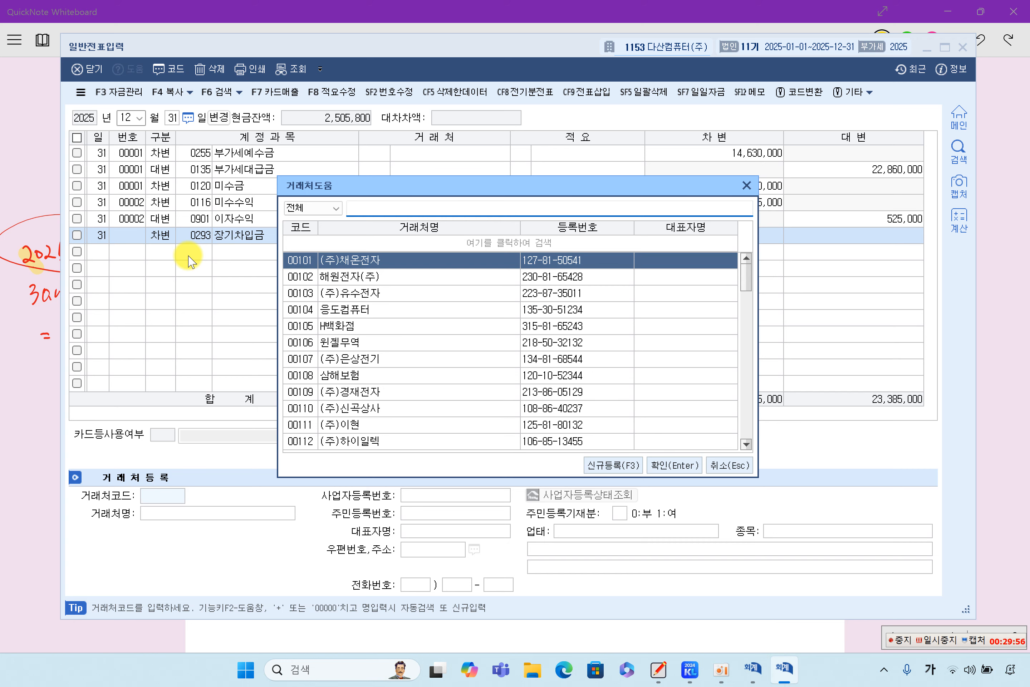
pyautogui.write('신한')
pyautogui.press('Return')
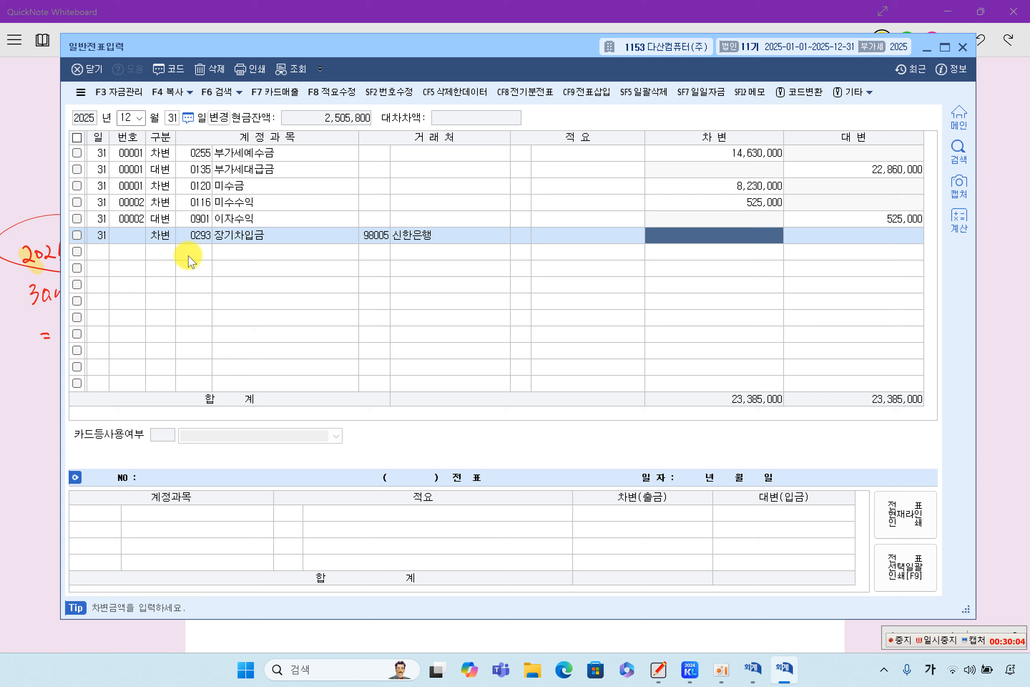
pyautogui.write('13000000')
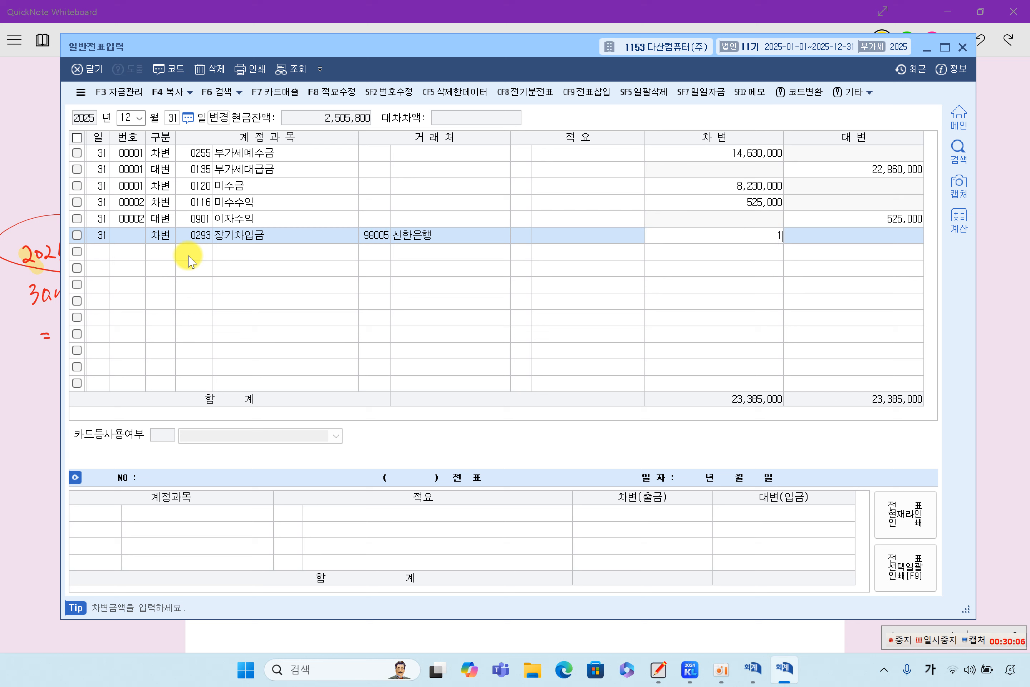
pyautogui.press('Return')
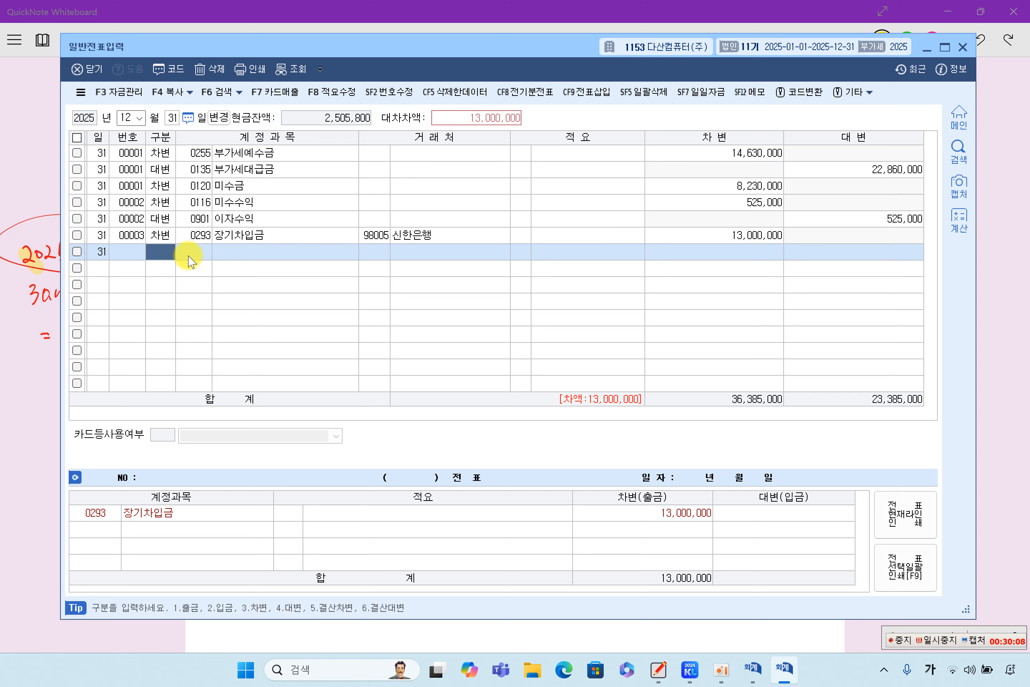
# Step: Add a balancing 대변 line of 13,000,000 with account 0264 유동성장기부채, found by searching 유동, and 거래처 신한은행
pyautogui.write('4')
pyautogui.press('Return')
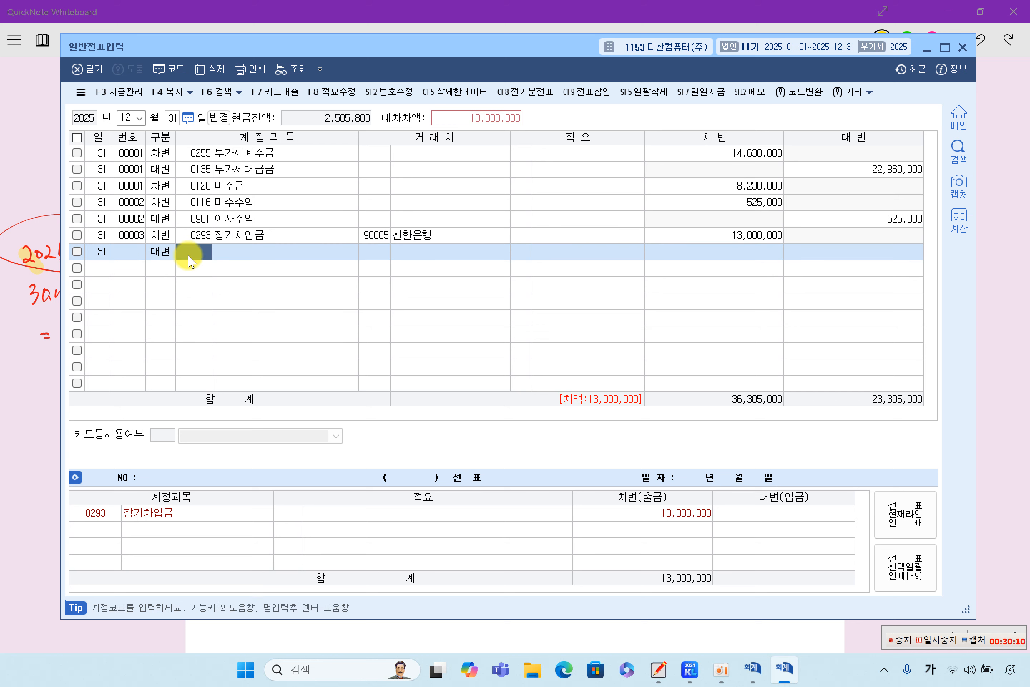
pyautogui.press('F2')
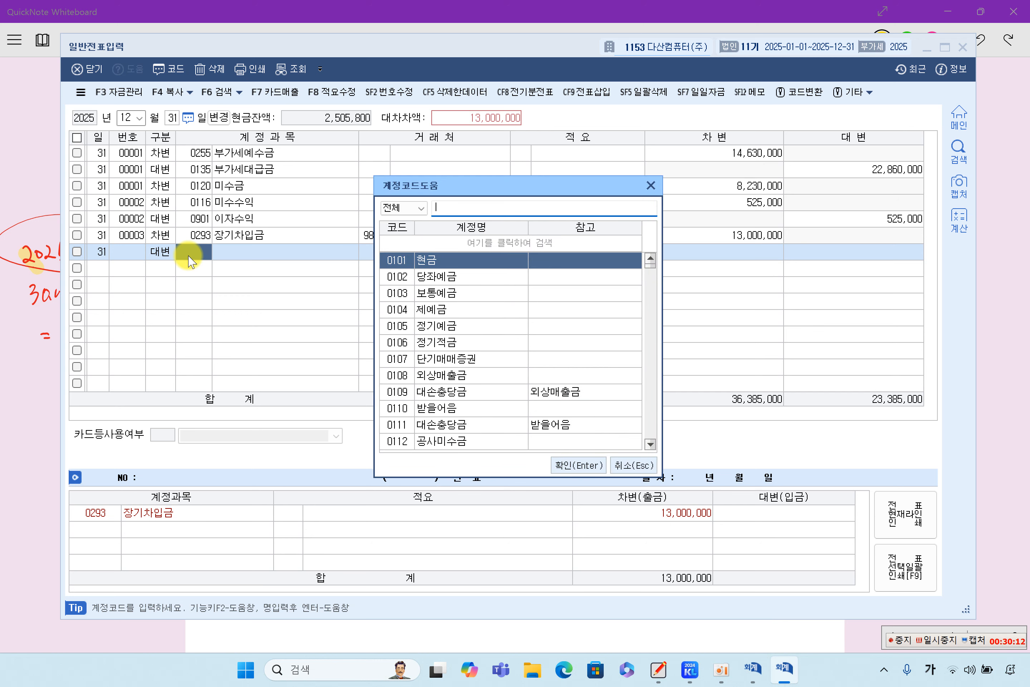
pyautogui.write('유동')
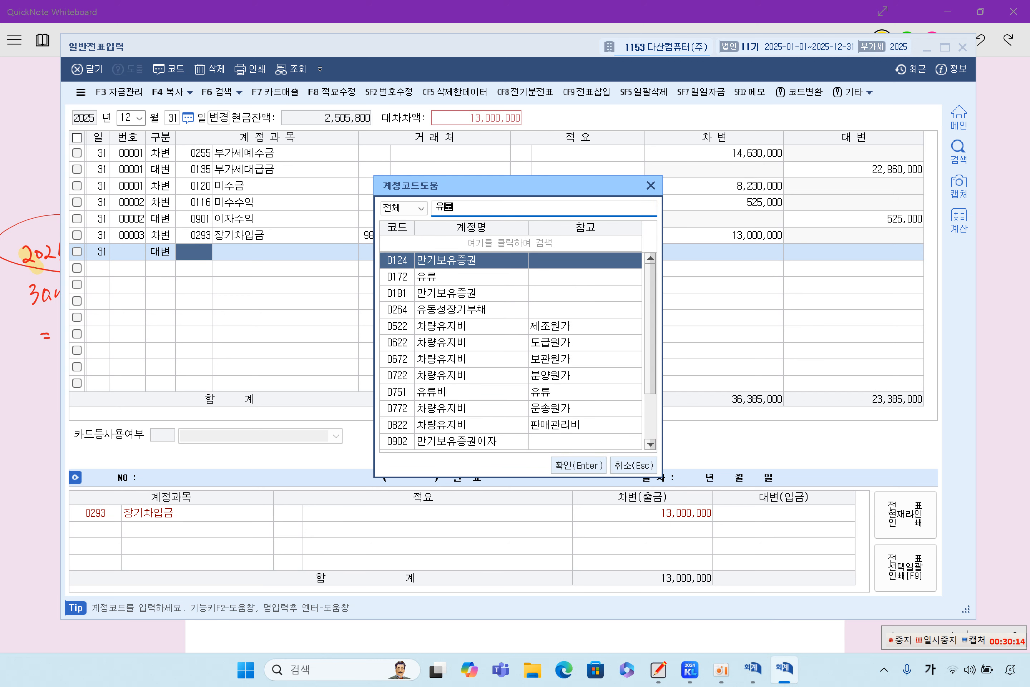
pyautogui.press('Return')
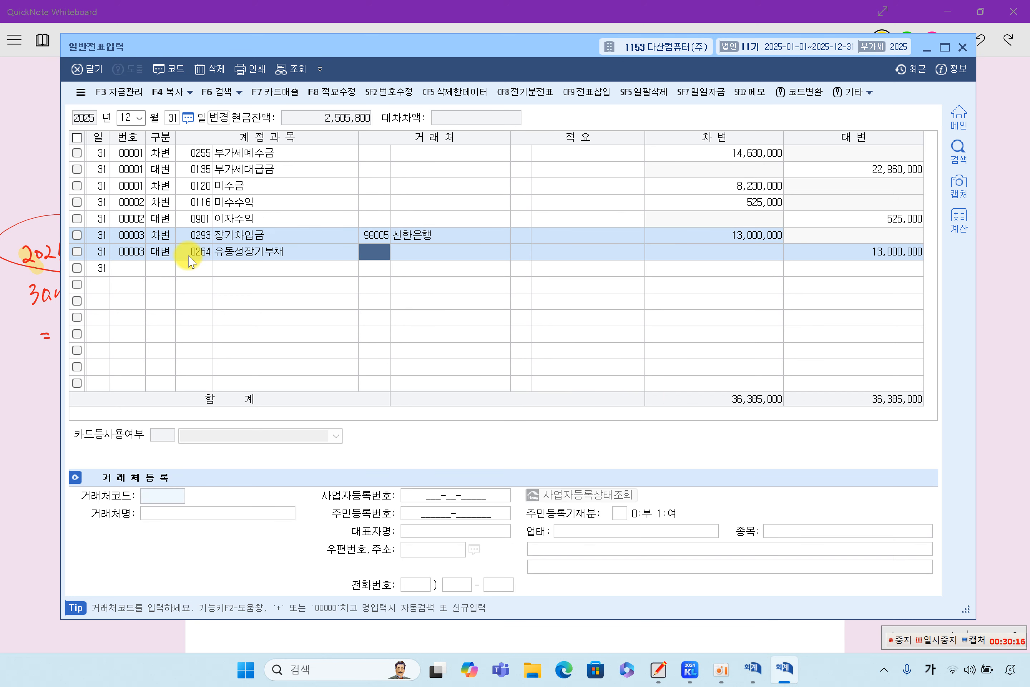
pyautogui.write('98005')
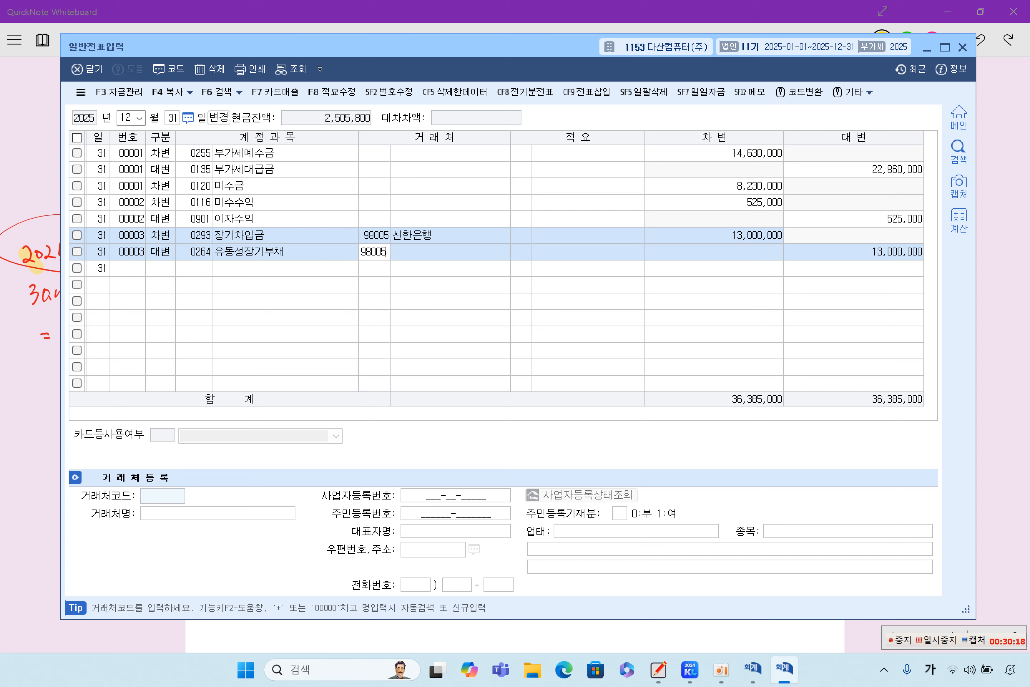
pyautogui.press('Return')
pyautogui.press('Return')
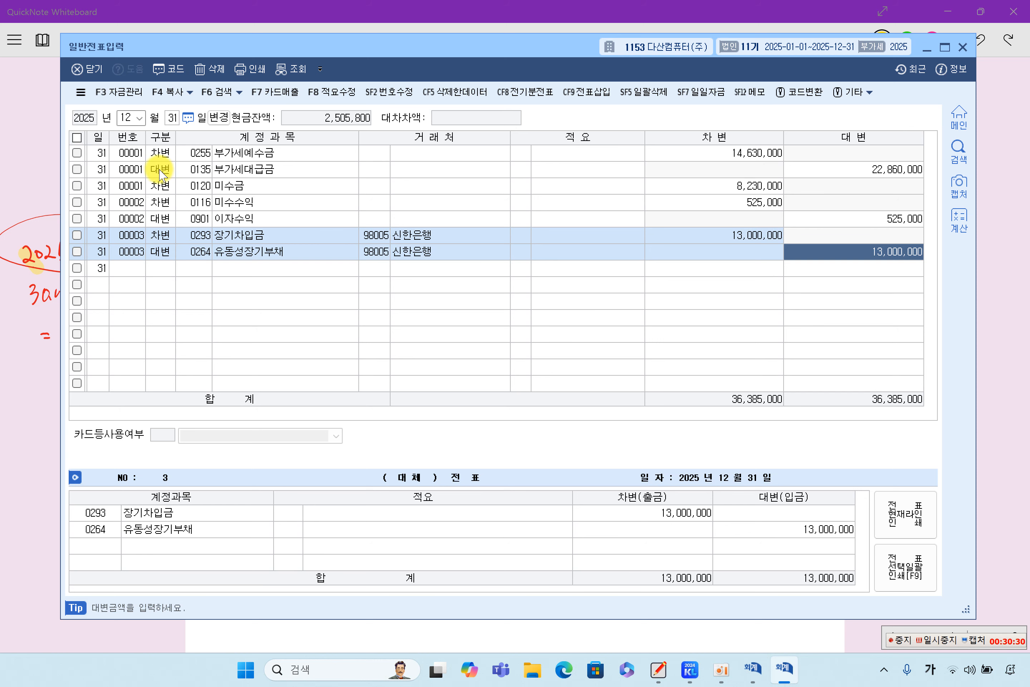
# Step: Set the 거래처 of the 525,000 미수수익 line to 로배전자, found by searching 로
pyautogui.click(376, 203)
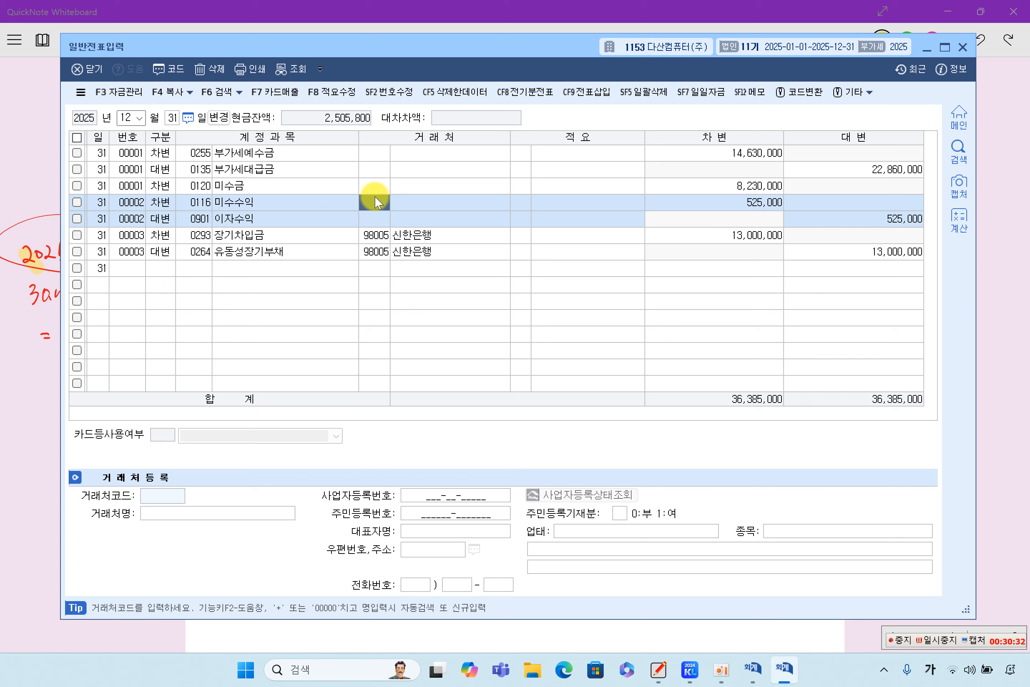
pyautogui.press('F2')
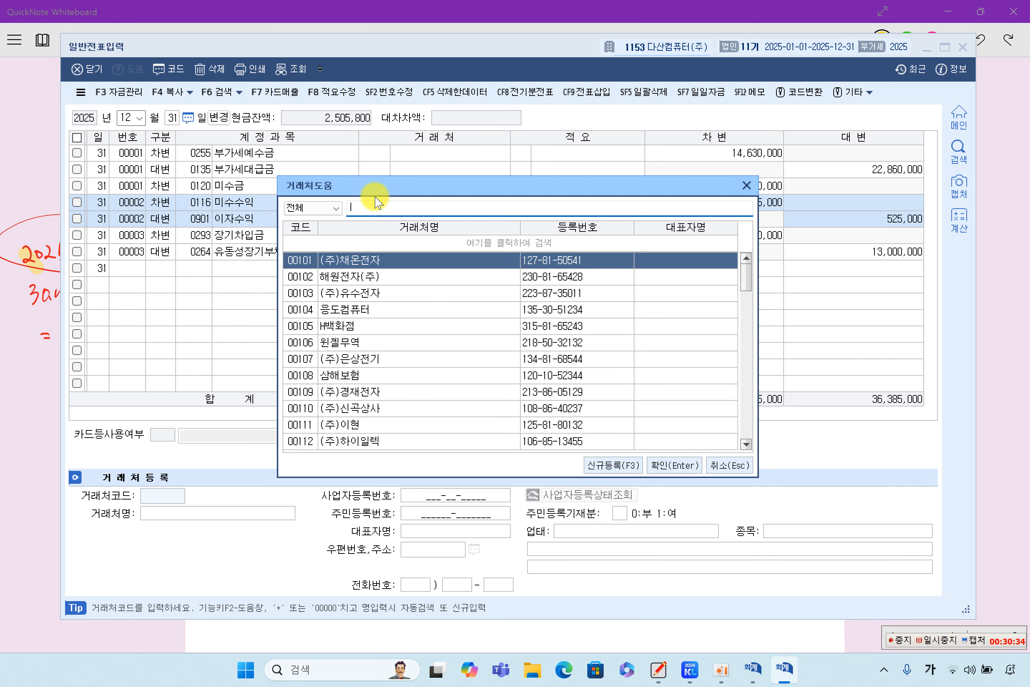
pyautogui.write('ㄹ')
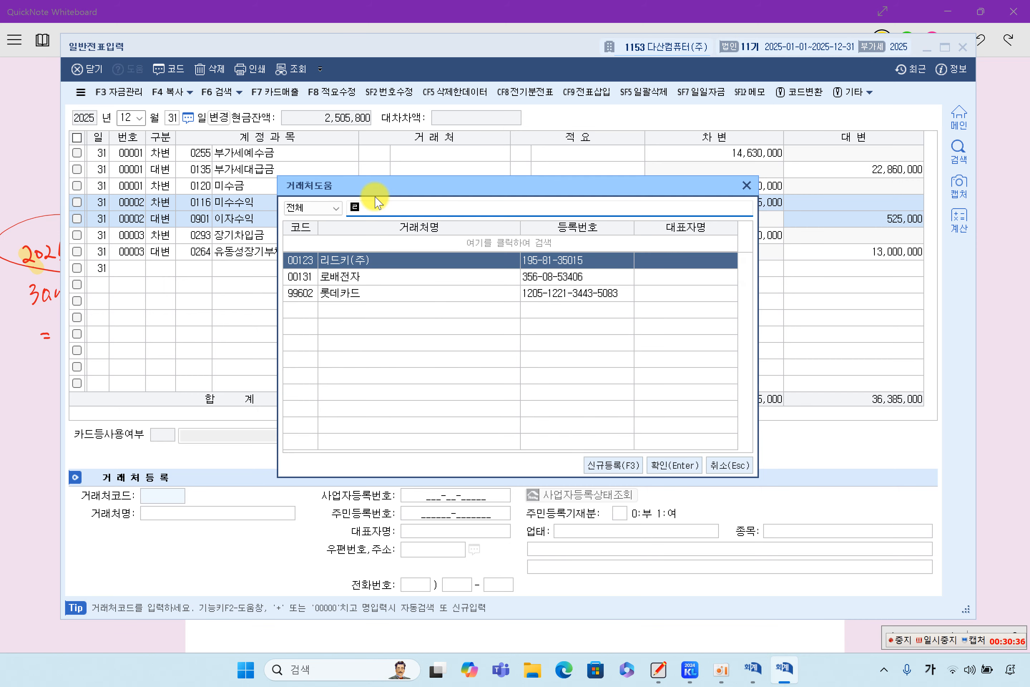
pyautogui.write('ㅗ')
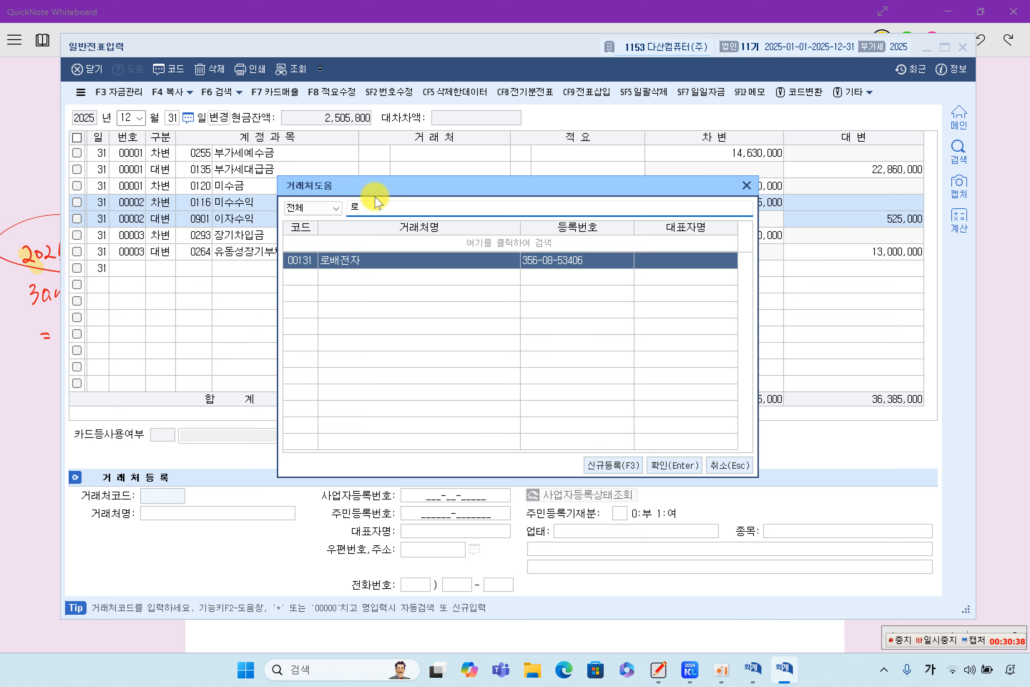
pyautogui.press('Escape')
pyautogui.press('Return')
pyautogui.press('Return')
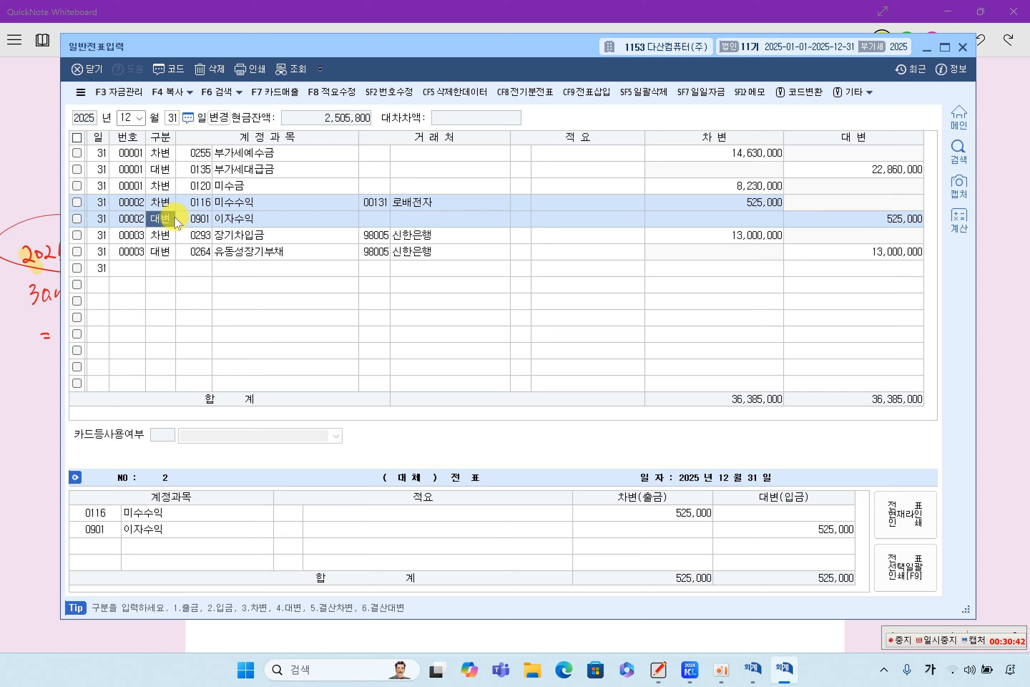
pyautogui.click(201, 203)
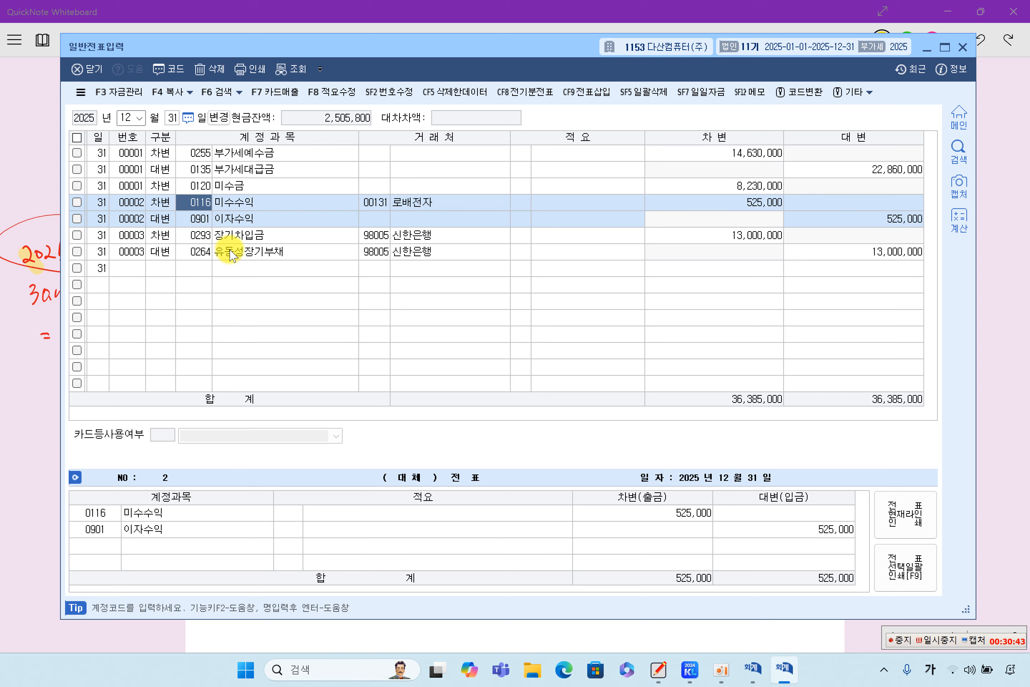
pyautogui.click(423, 254)
pyautogui.click(401, 206)
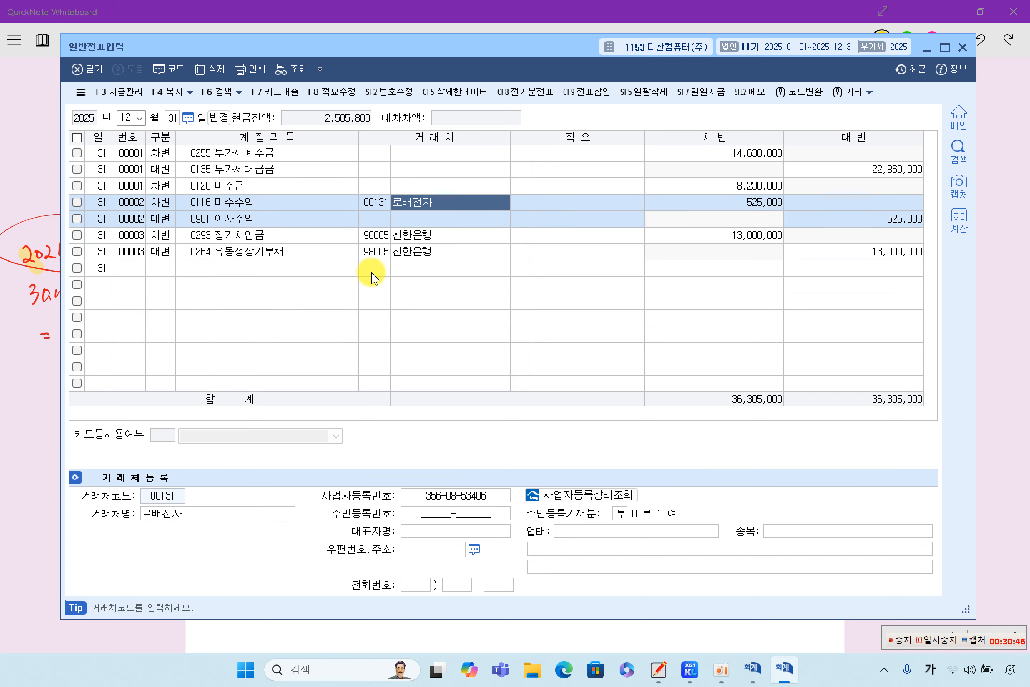
pyautogui.click(940, 638)
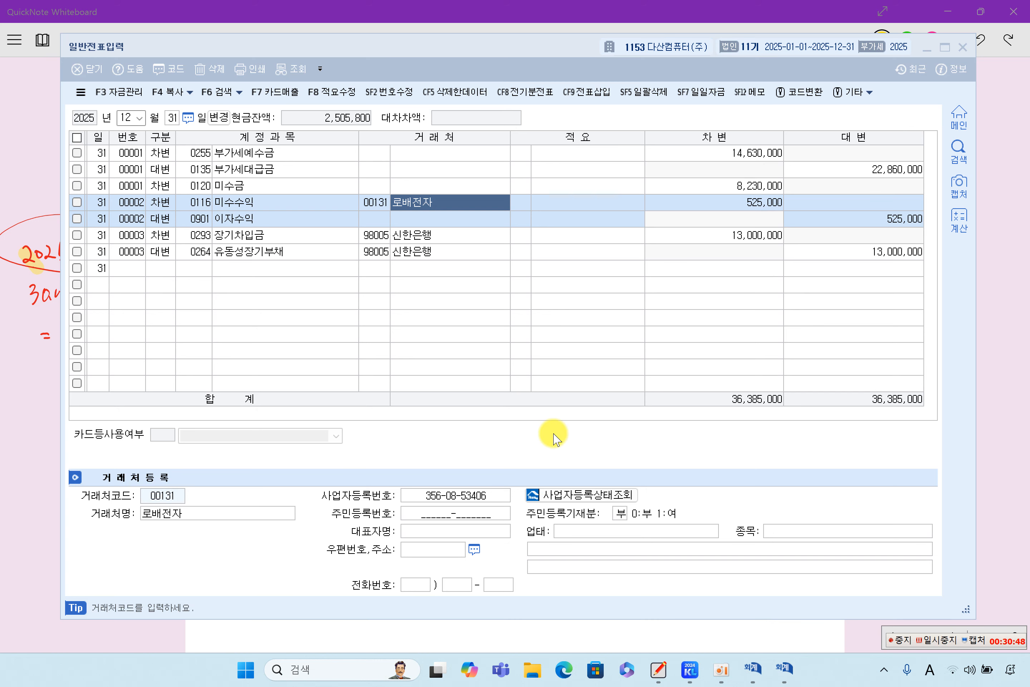
pyautogui.click(377, 202)
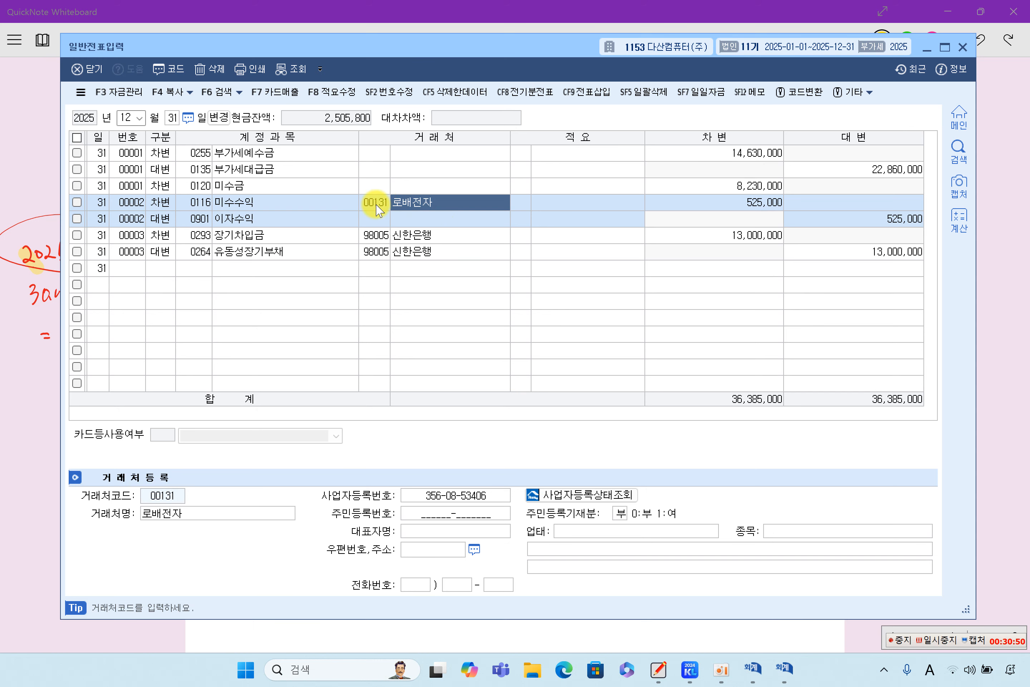
pyautogui.click(416, 212)
pyautogui.click(376, 203)
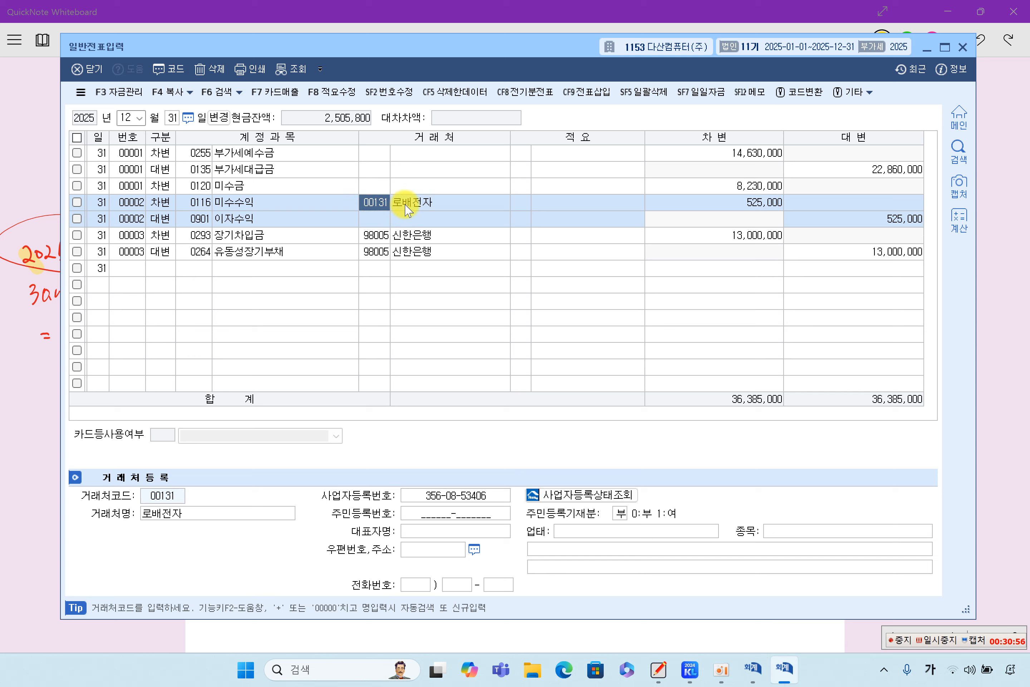
# Step: Review the 거래처 of the 미수수익 line and the amounts of the 장기차입금 and 유동성장기부채 lines in 일반전표입력
pyautogui.click(197, 202)
pyautogui.click(383, 203)
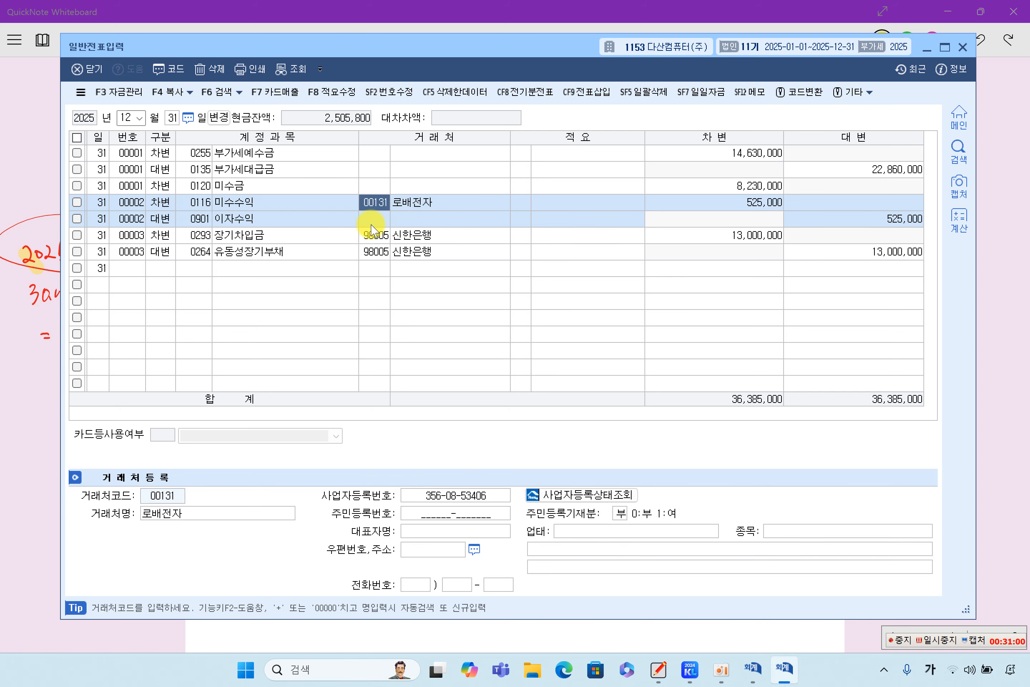
pyautogui.click(691, 235)
pyautogui.click(814, 256)
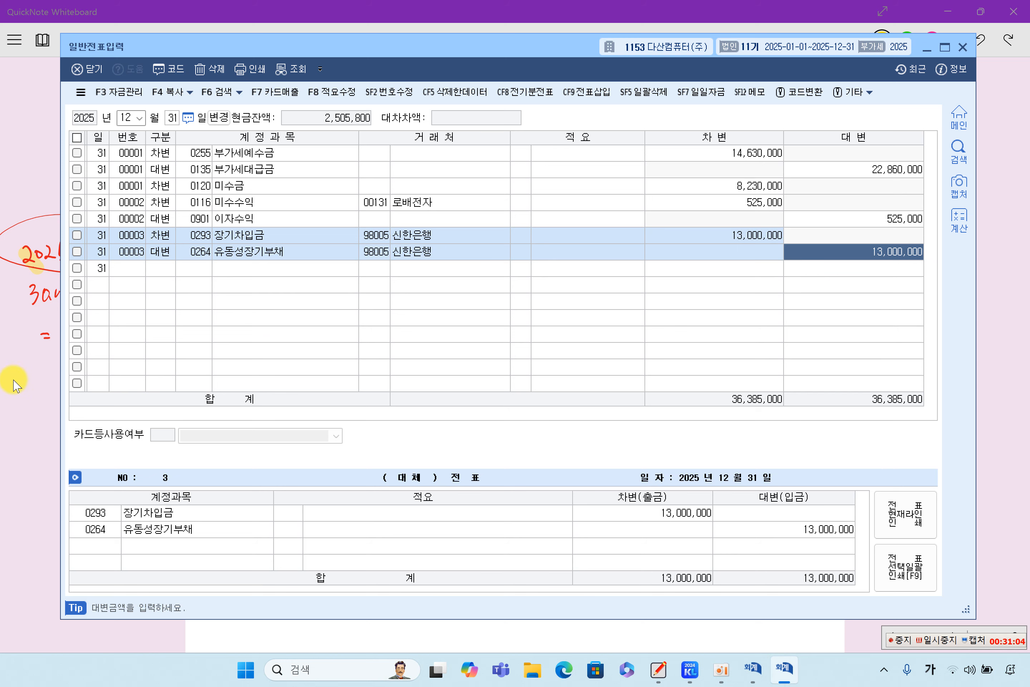
# Step: Switch to QuickNote Whiteboard and highlight the 문제6 [1] question on the largest 외상매입금 balance at the end of June in yellow
pyautogui.click(41, 383)
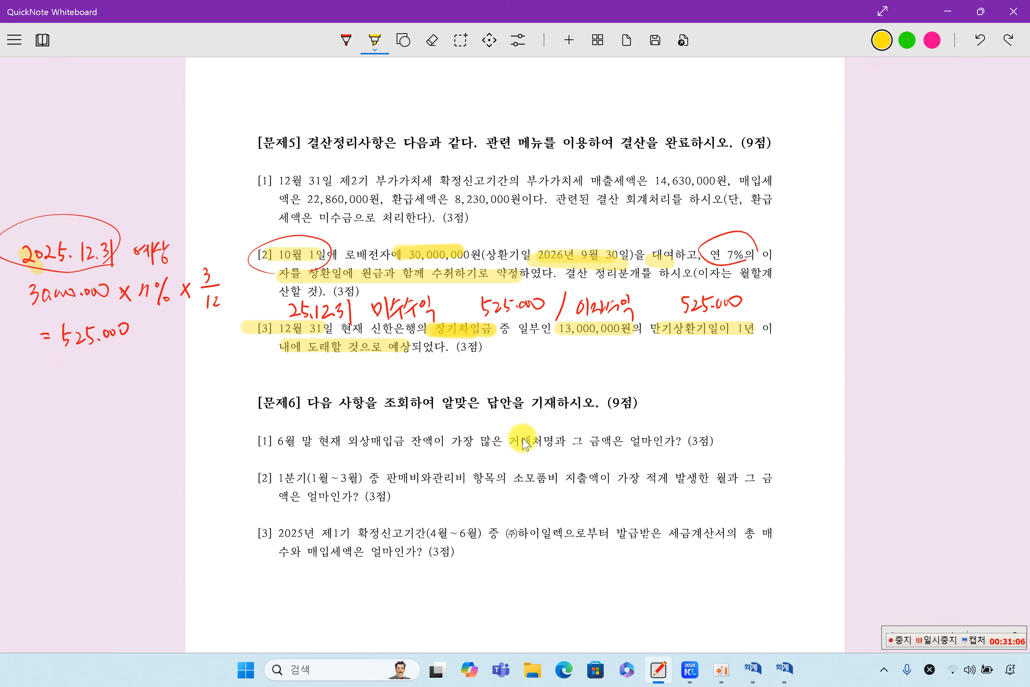
pyautogui.scroll(-3, 519, 443)
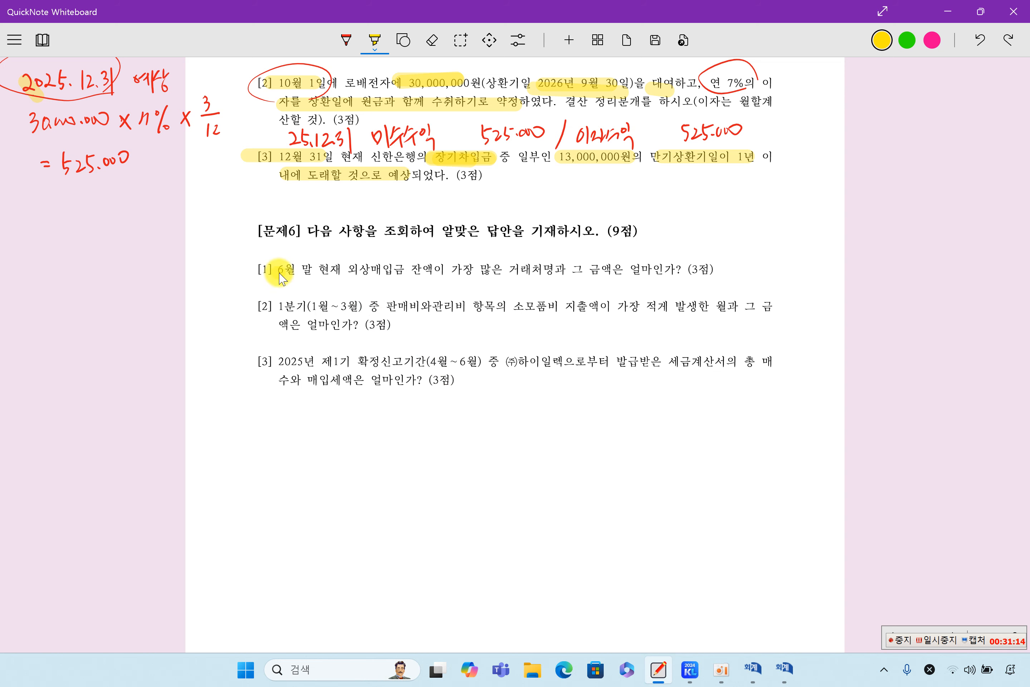
pyautogui.moveTo(276, 271); pyautogui.dragTo(625, 271)
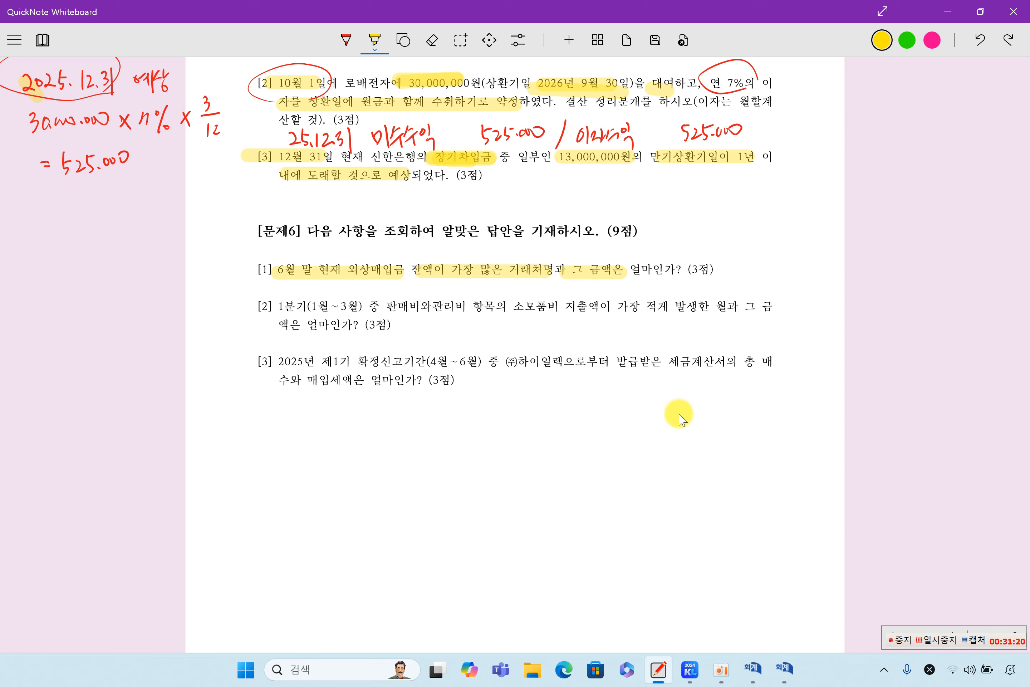
# Step: Switch to 케이렙, open 거래처원장 and set its period from 2025-01-01 to 2025-06-30
pyautogui.click(690, 669)
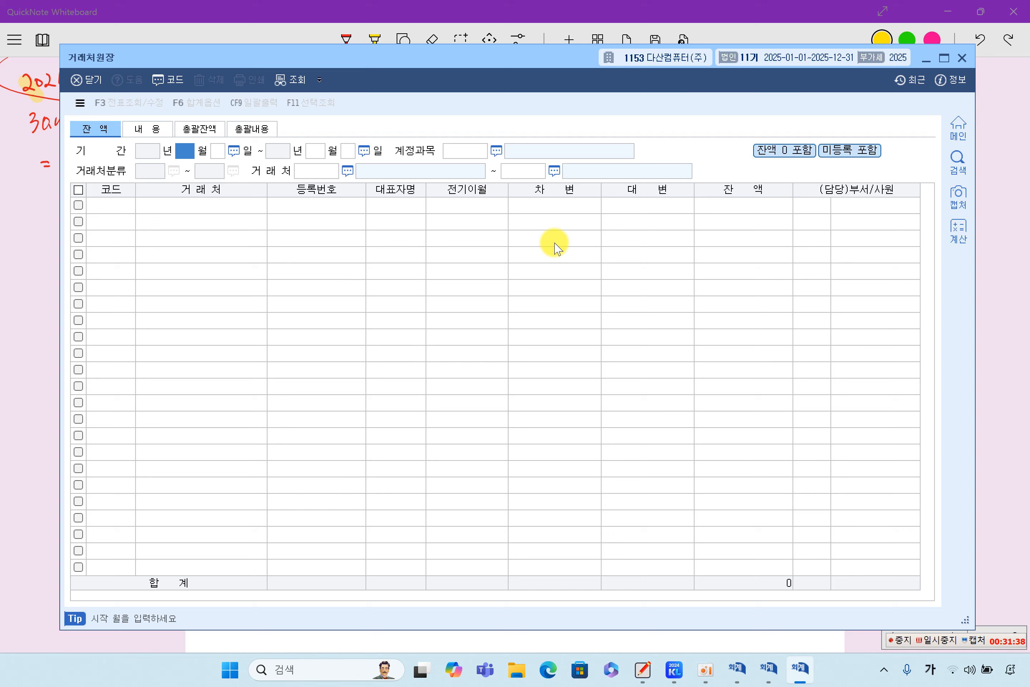
pyautogui.write('1')
pyautogui.press('Return')
pyautogui.press('Return')
pyautogui.write('6')
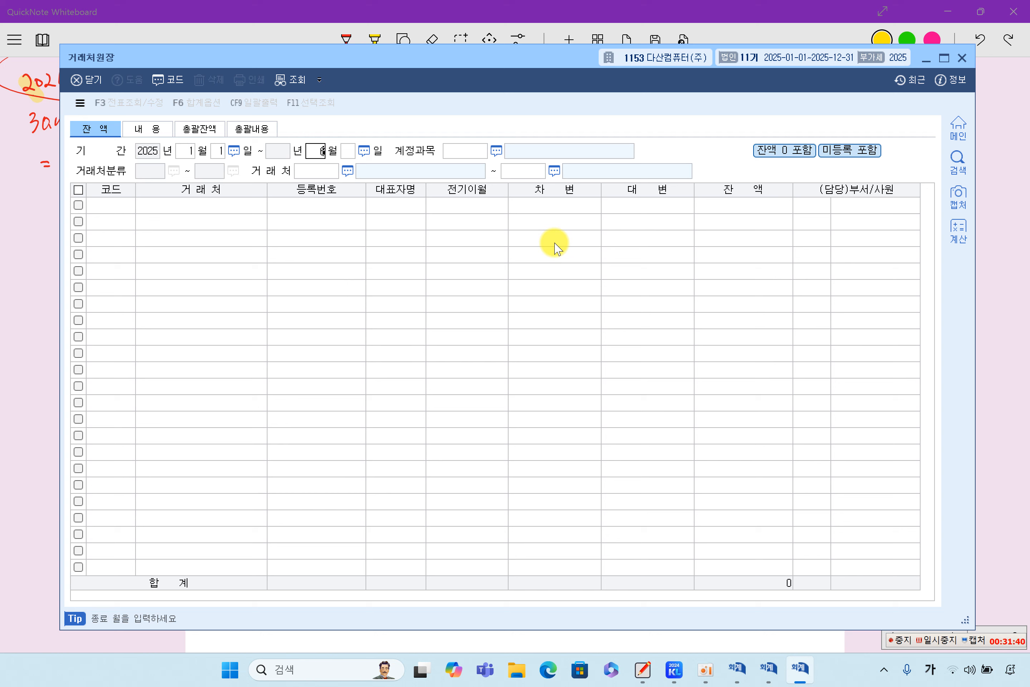
pyautogui.press('Return')
pyautogui.press('Return')
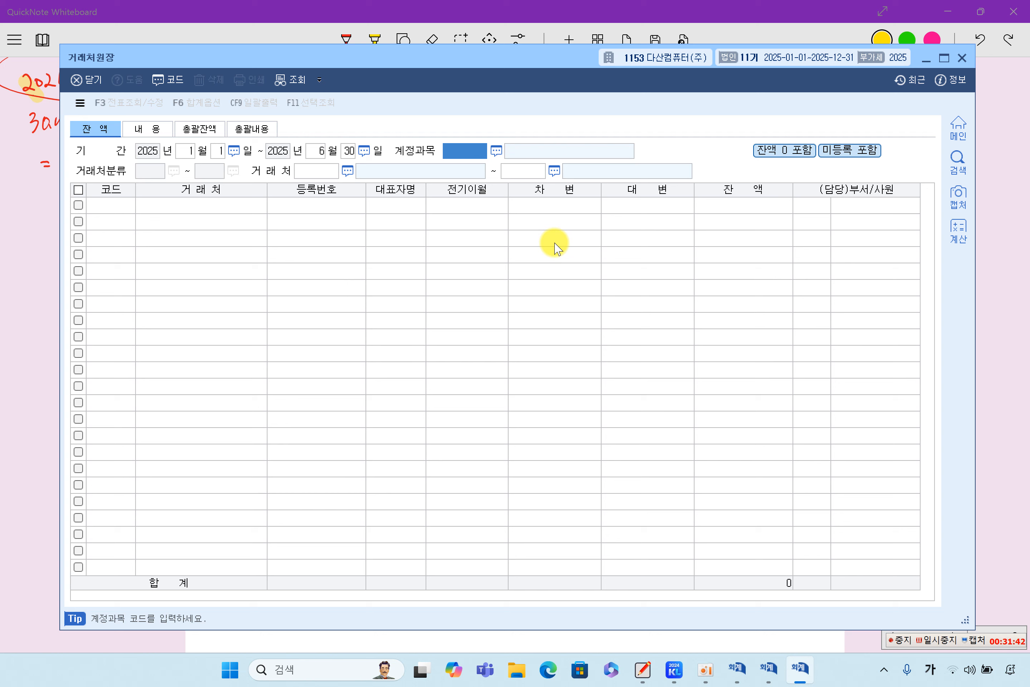
# Step: Query the 잔액 view for account 0251 외상매입금 across 거래처 00101 (주)채온전자 to 99604 현대카드
pyautogui.write('251')
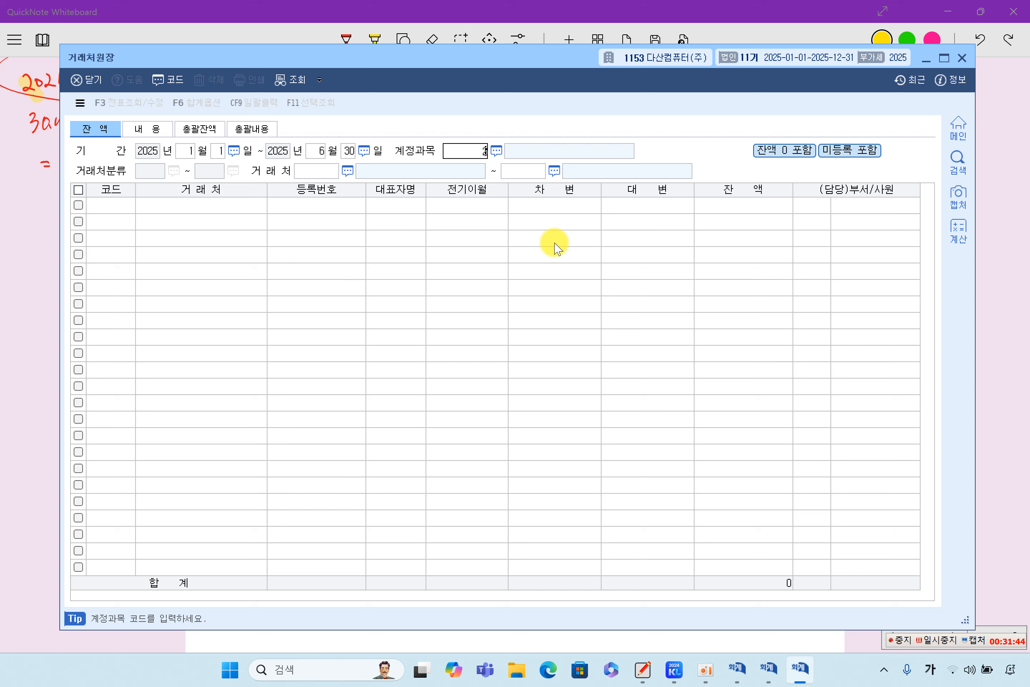
pyautogui.press('Return')
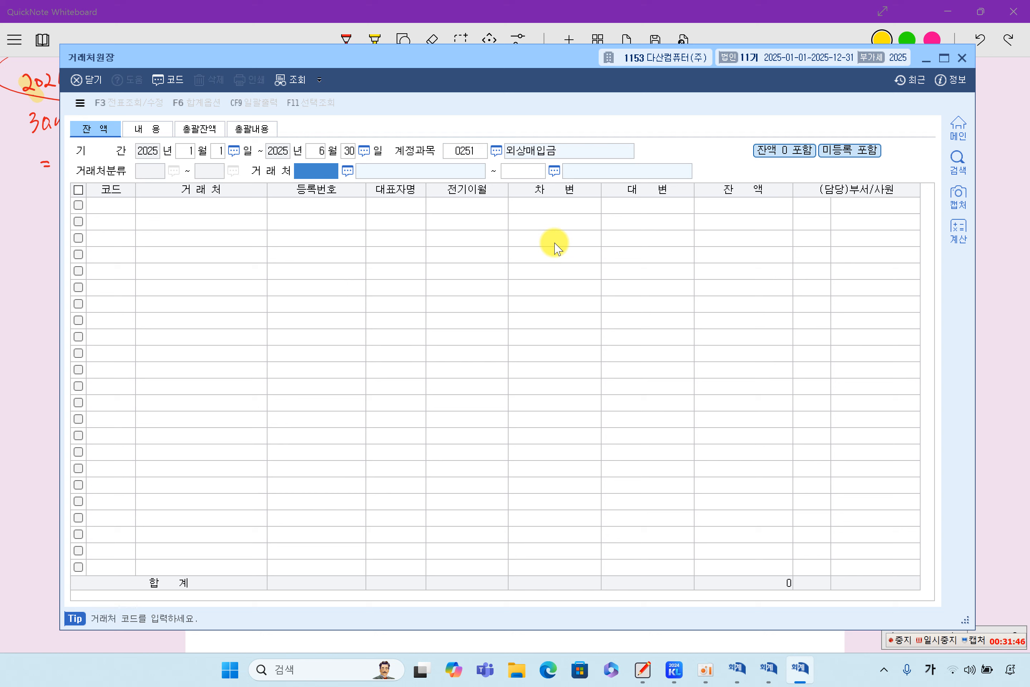
pyautogui.press('Return')
pyautogui.press('Left')
pyautogui.press('Return')
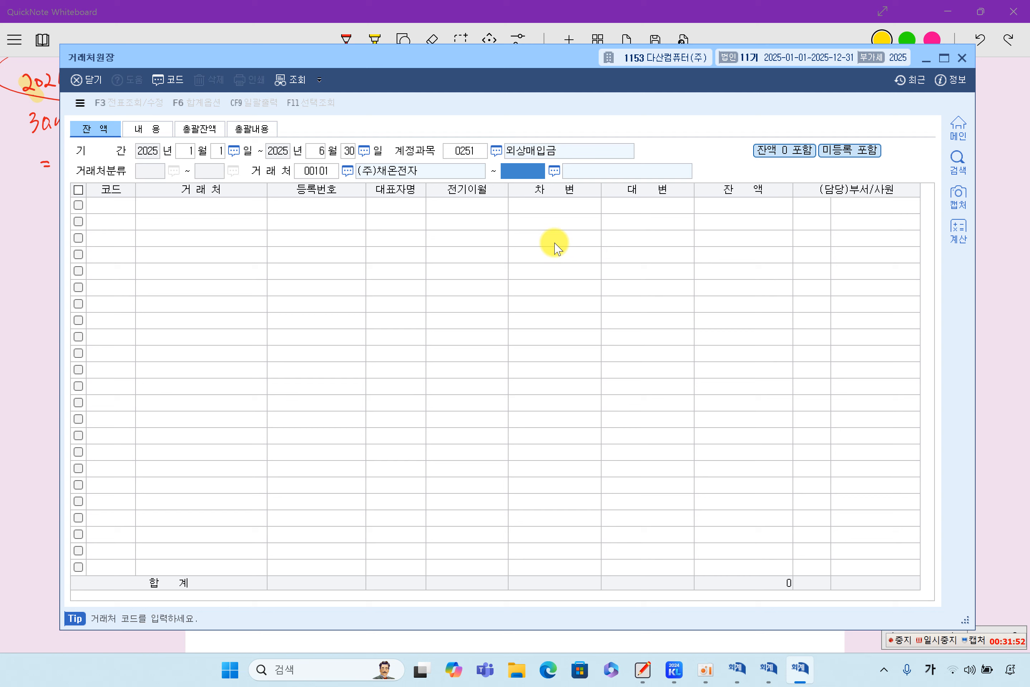
pyautogui.press('Return')
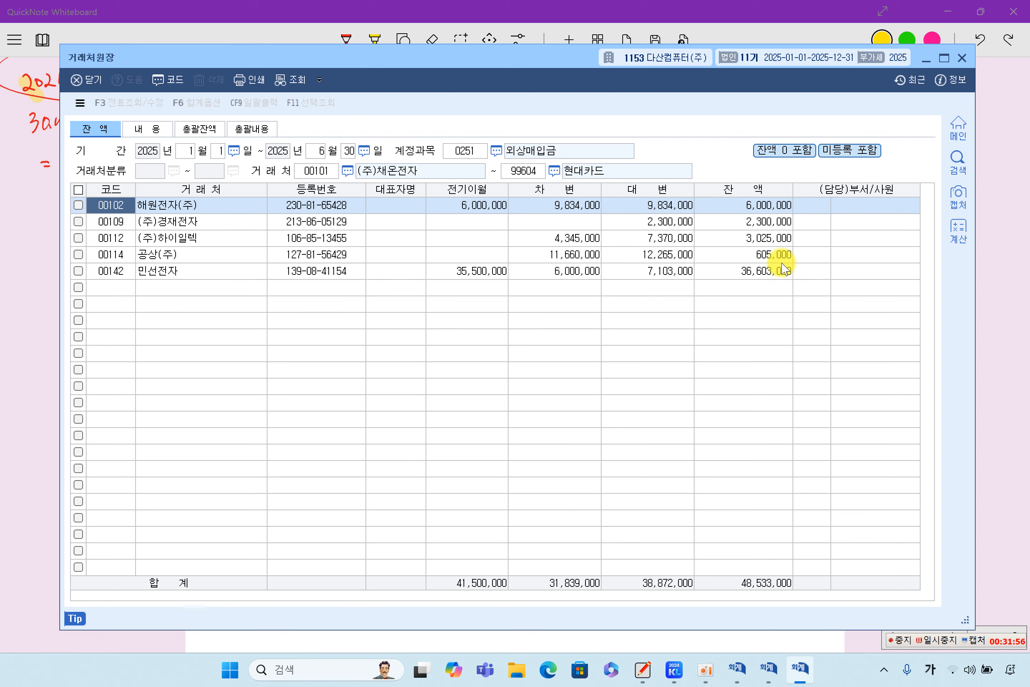
# Step: Sort the 외상매입금 ledger by 잔액 in descending order and check the 거래처 and 잔액 of the first row
pyautogui.click(759, 190)
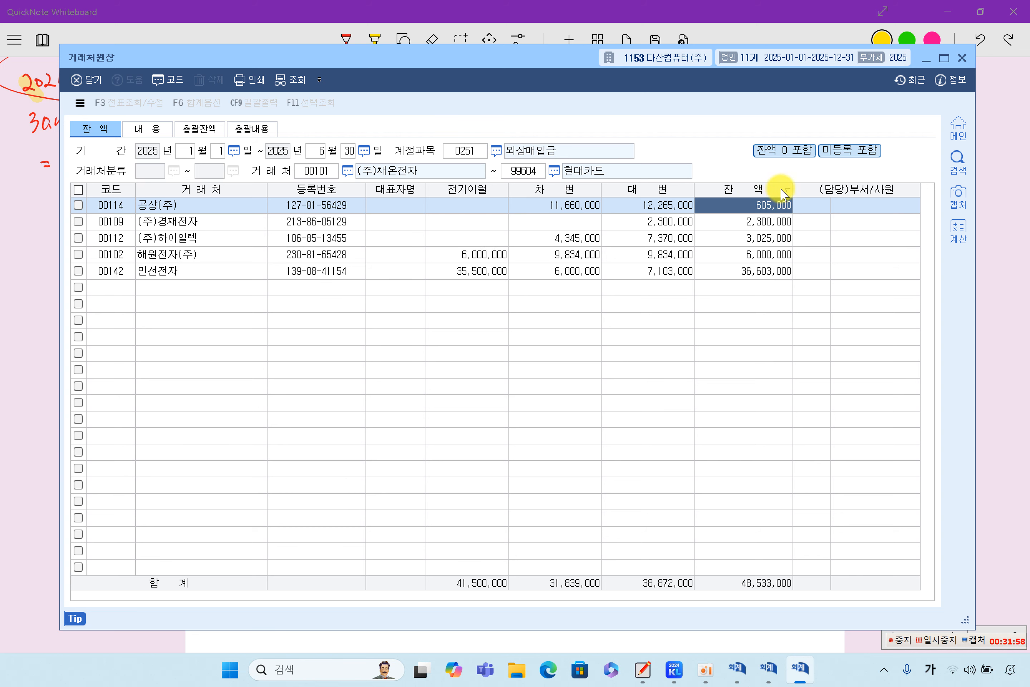
pyautogui.click(767, 189)
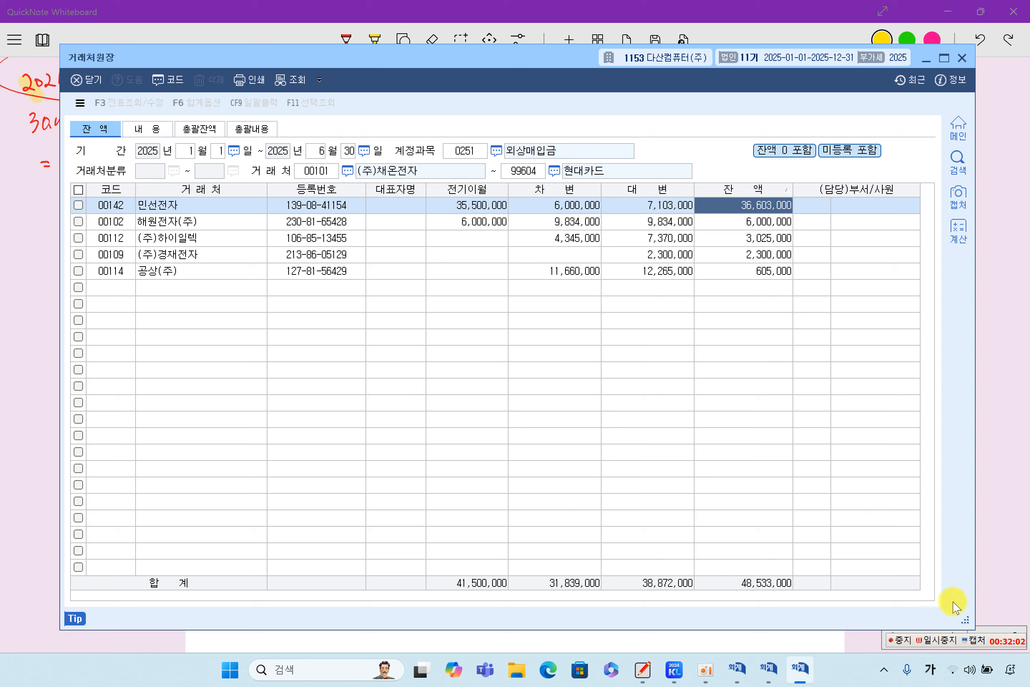
pyautogui.click(938, 643)
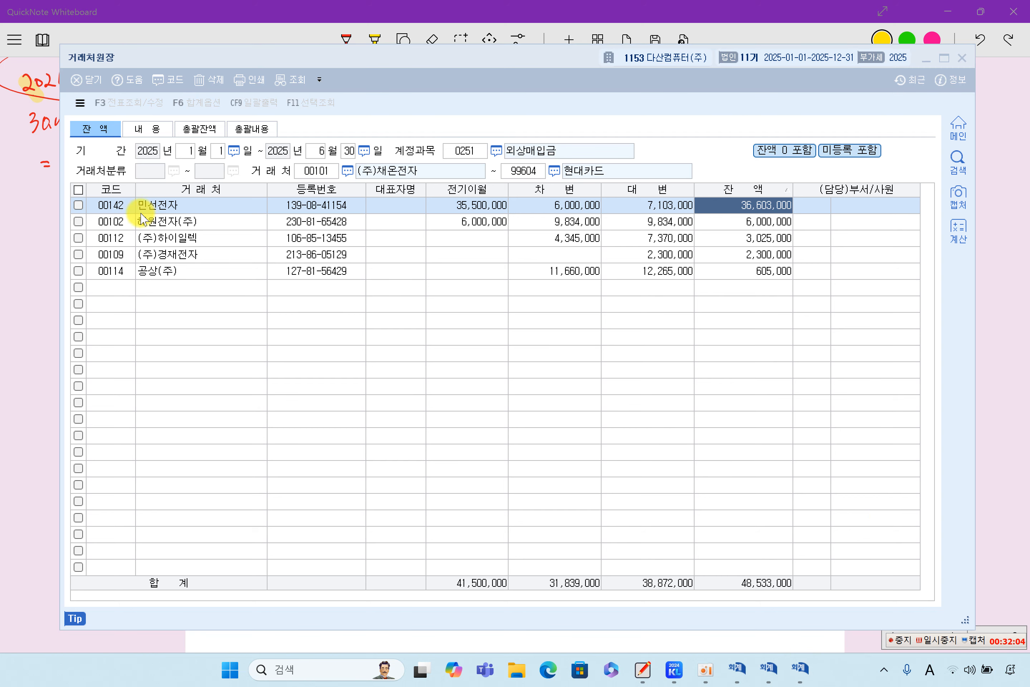
pyautogui.click(153, 205)
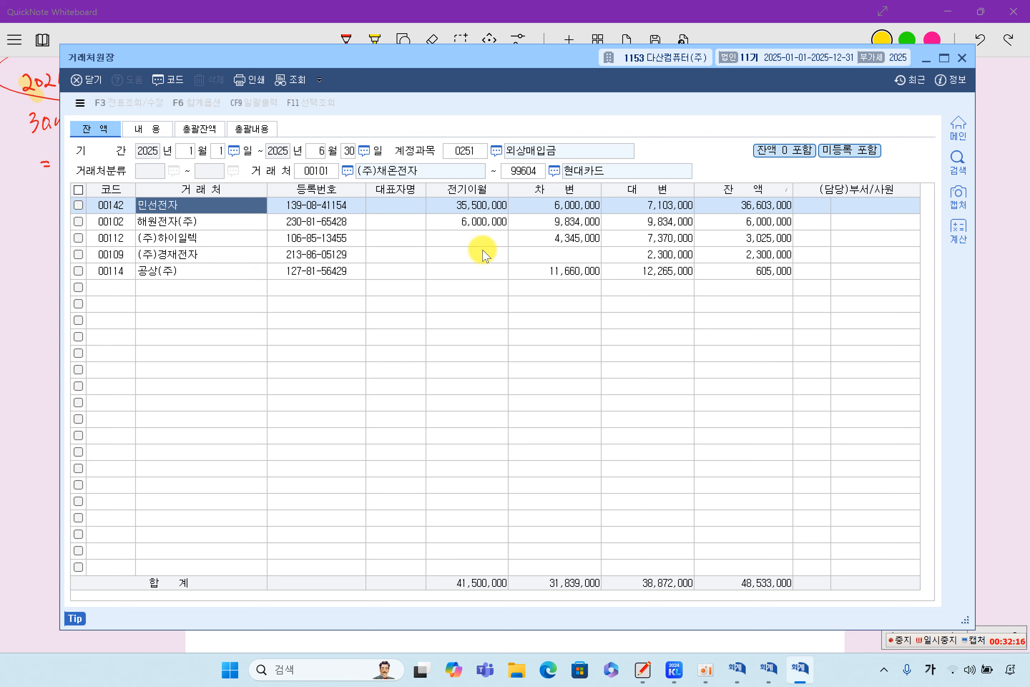
pyautogui.click(711, 208)
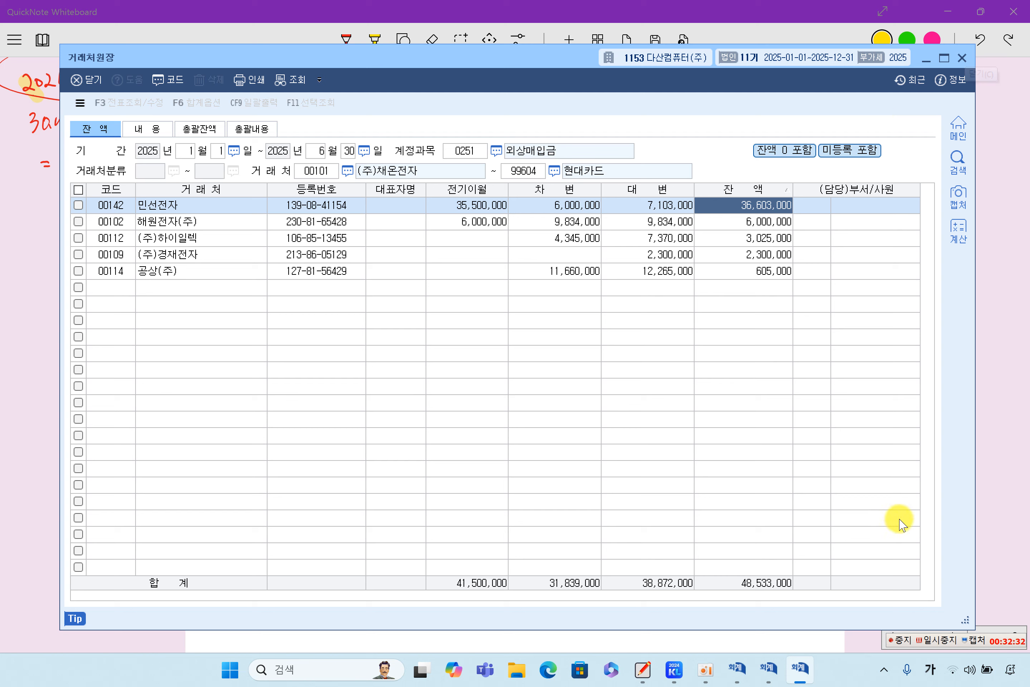
pyautogui.click(942, 640)
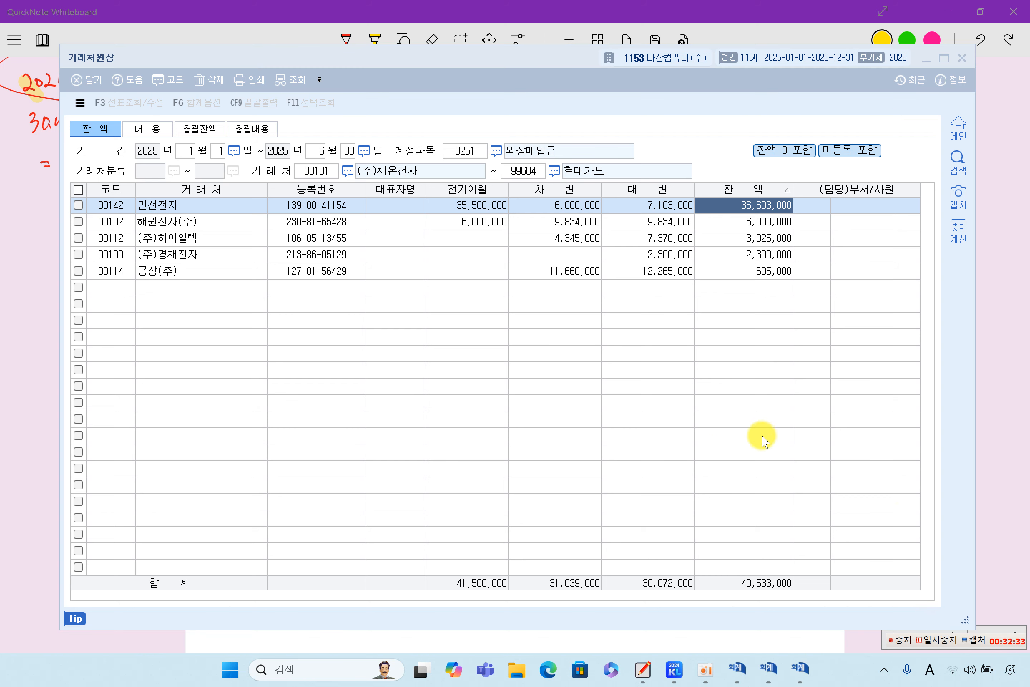
# Step: Switch to QuickNote Whiteboard and highlight the 문제6 [2] question on the first-quarter month with the lowest 소모품비 in yellow
pyautogui.click(984, 391)
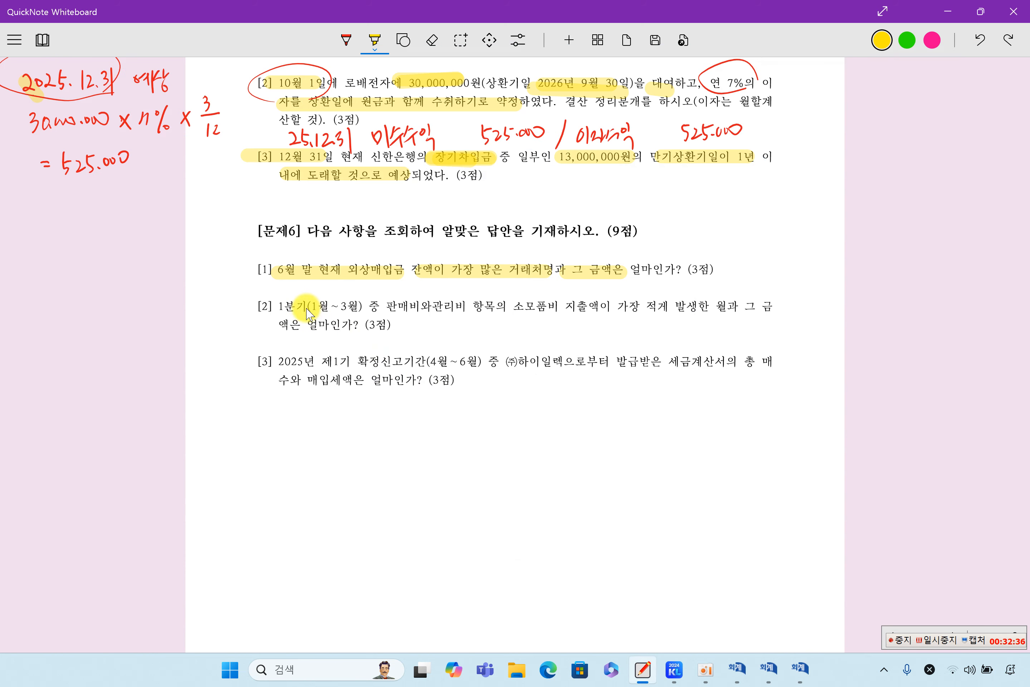
pyautogui.moveTo(283, 305); pyautogui.dragTo(778, 313)
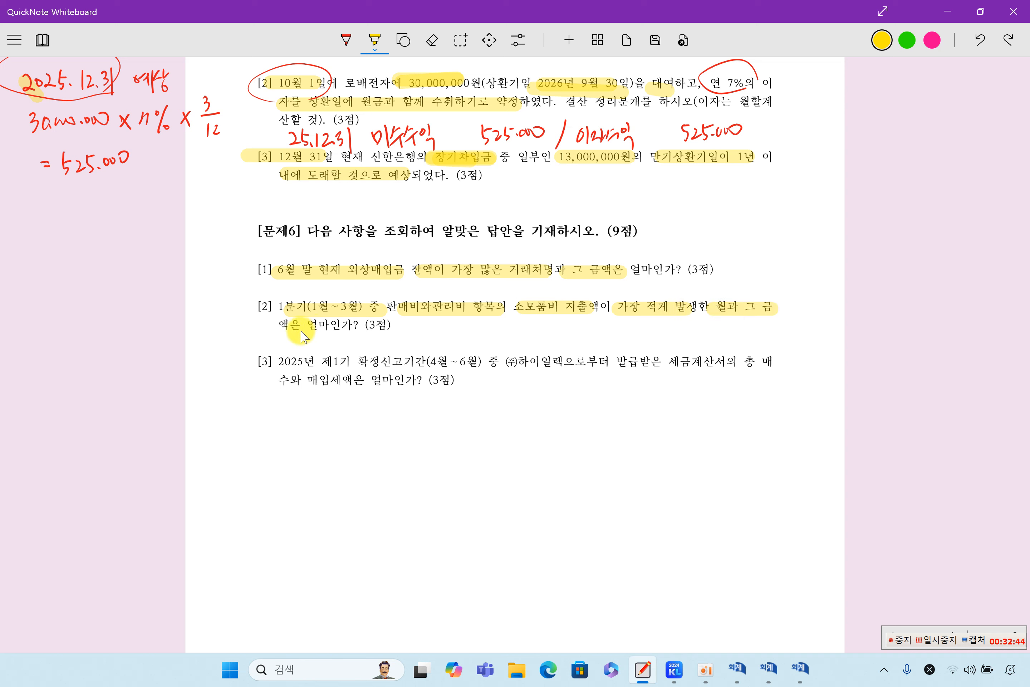
pyautogui.moveTo(286, 326); pyautogui.dragTo(390, 325)
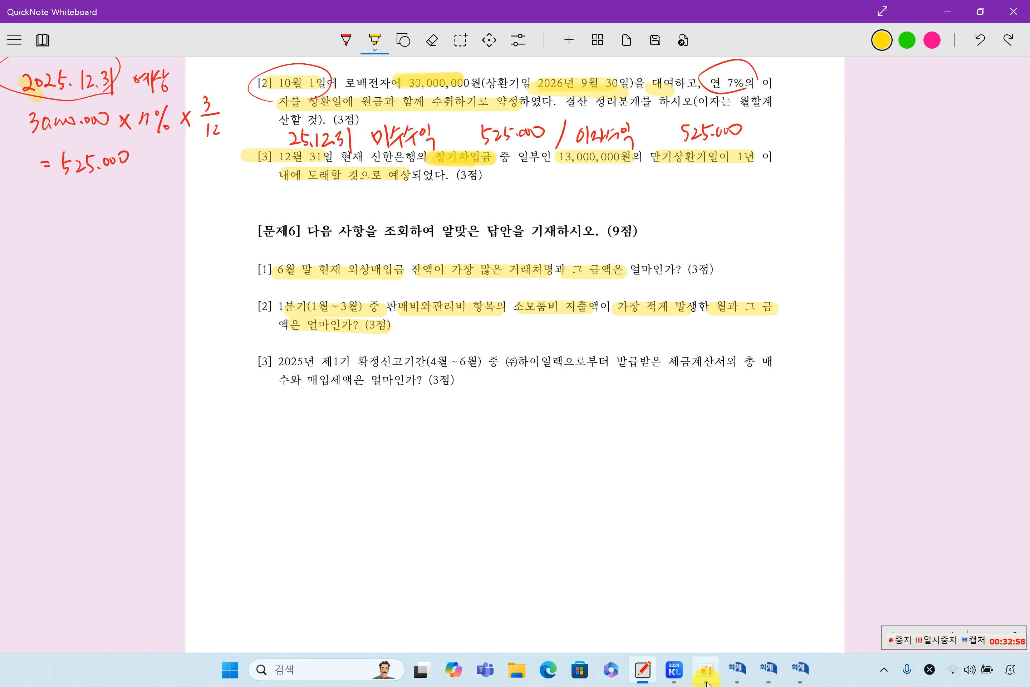
# Step: Switch to 케이렙, open 총계정원장 and set the 월별 period from 2025-01-01 to 2025-03-31
pyautogui.click(674, 669)
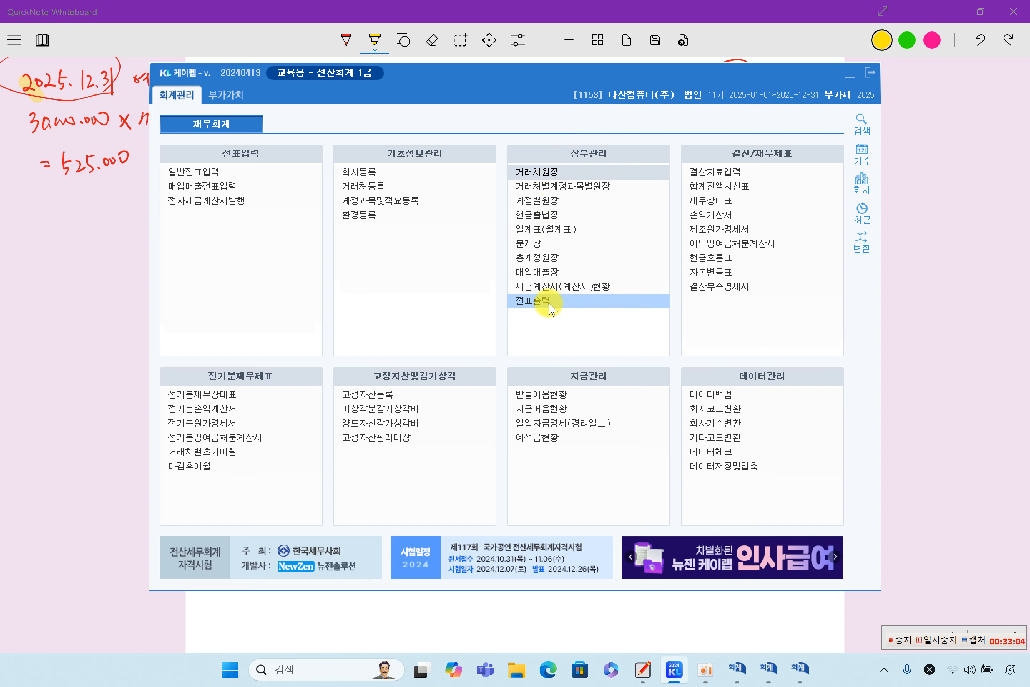
pyautogui.click(548, 261)
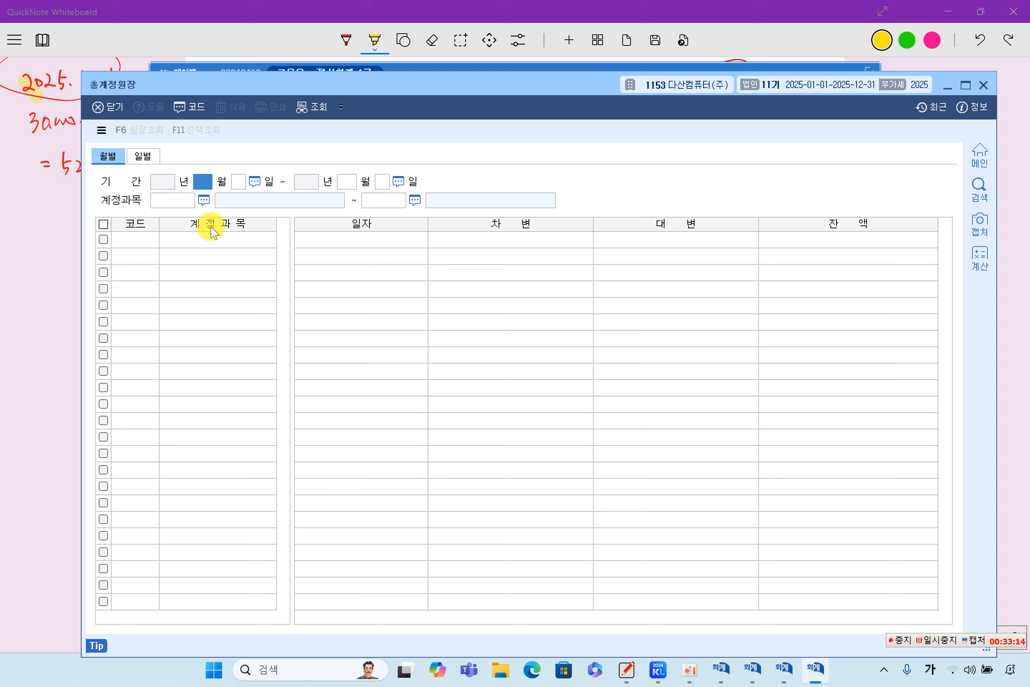
pyautogui.press('Return')
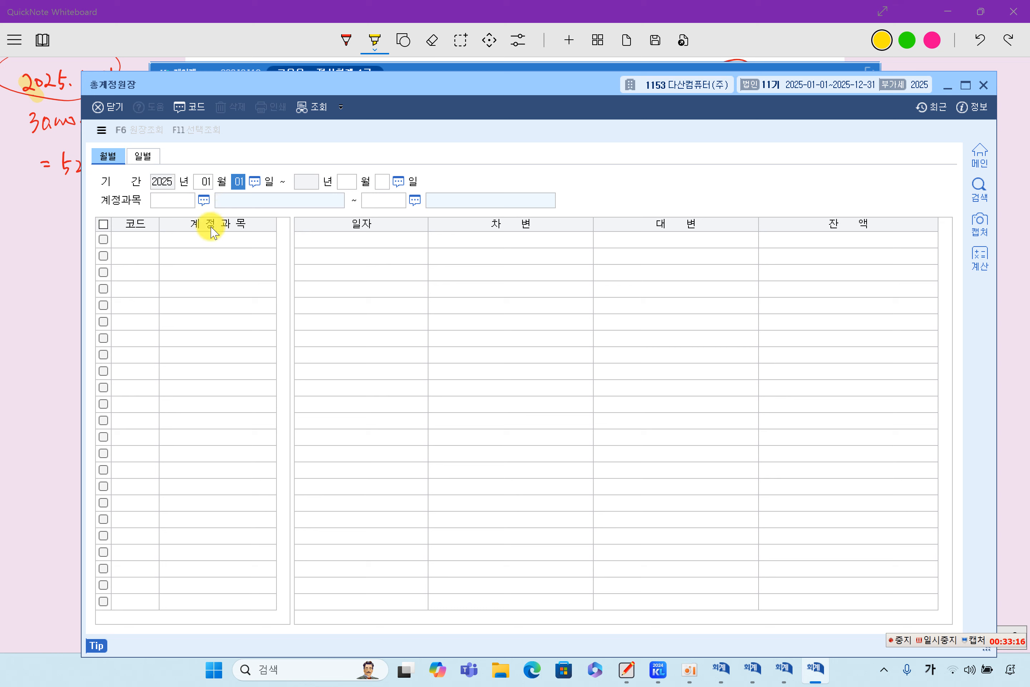
pyautogui.press('Return')
pyautogui.write('3')
pyautogui.press('Return')
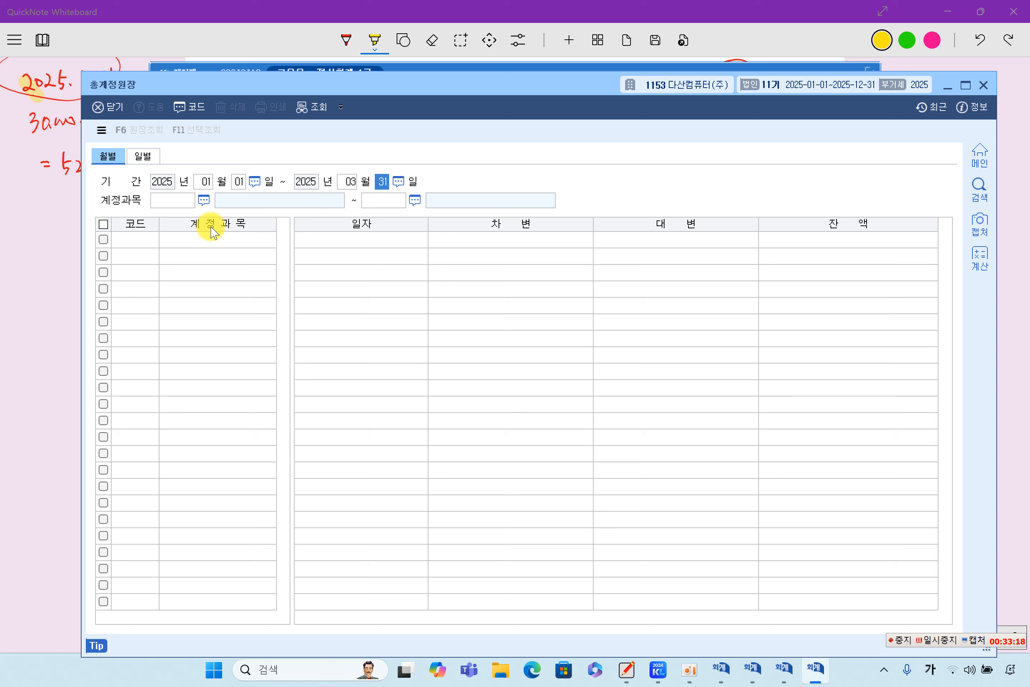
pyautogui.press('Return')
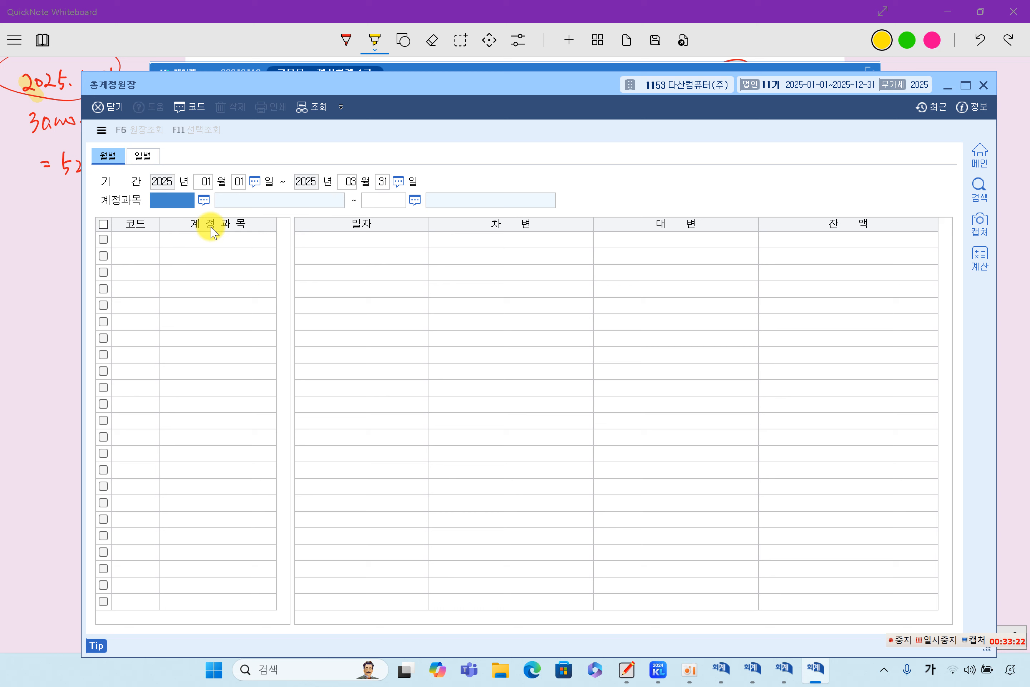
# Step: Query account 0830 소모품비 as both ends of the 계정과목 range and select the 2025/02 row
pyautogui.write('0830')
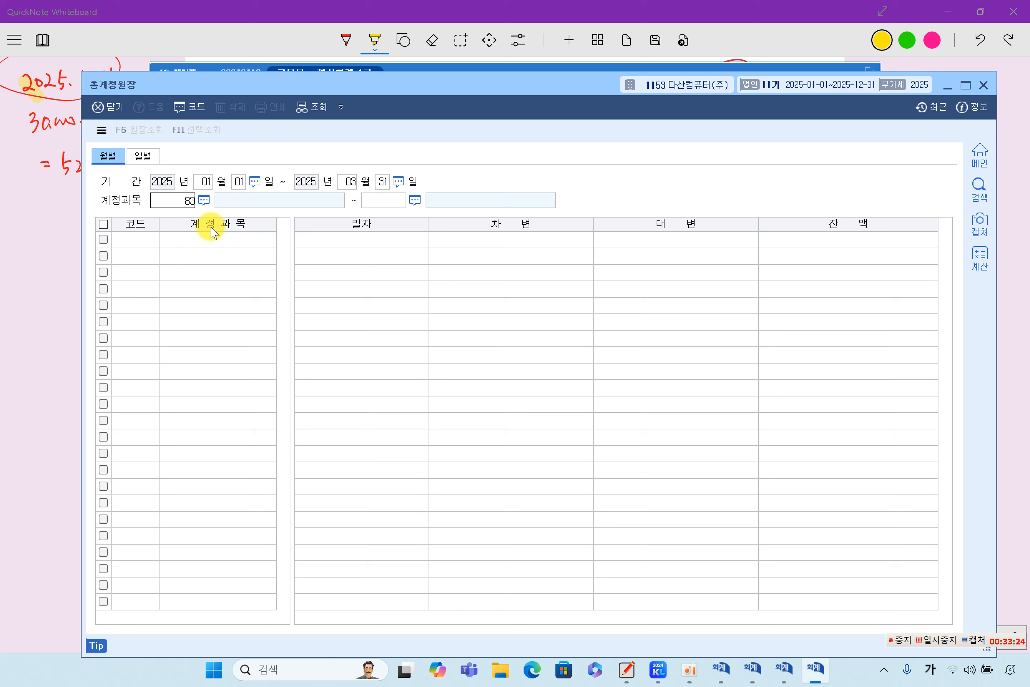
pyautogui.press('Return')
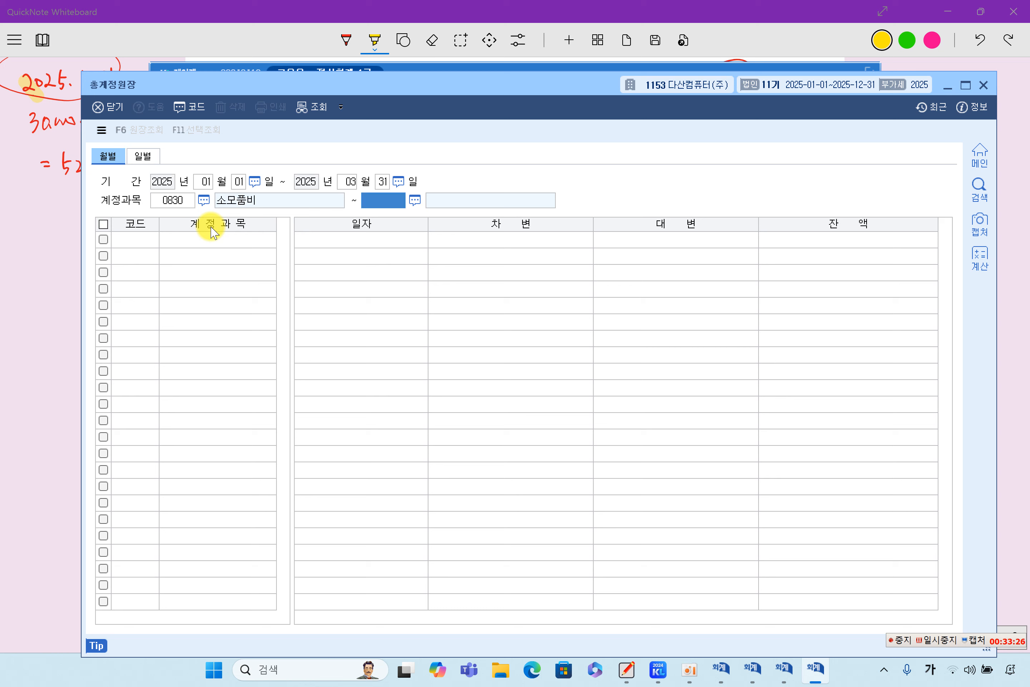
pyautogui.write('830')
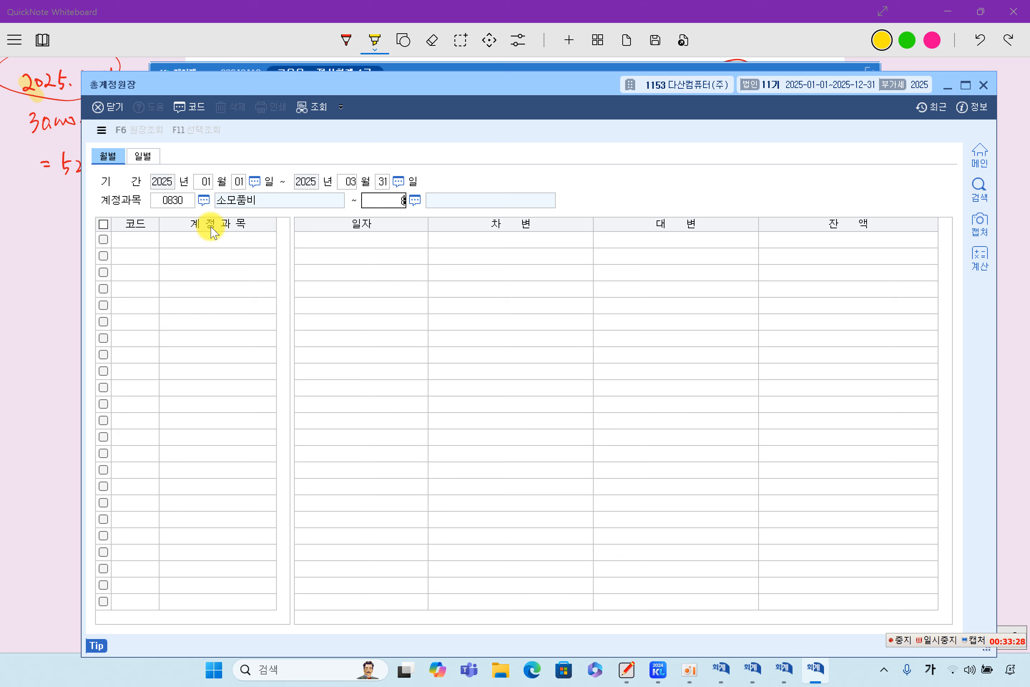
pyautogui.press('Return')
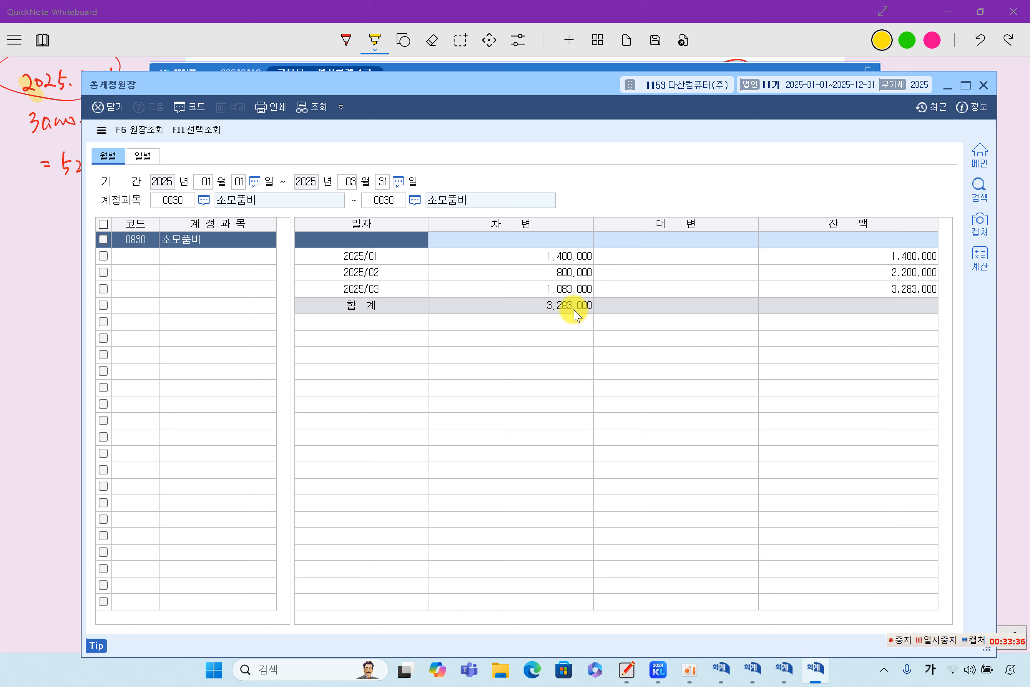
pyautogui.click(574, 272)
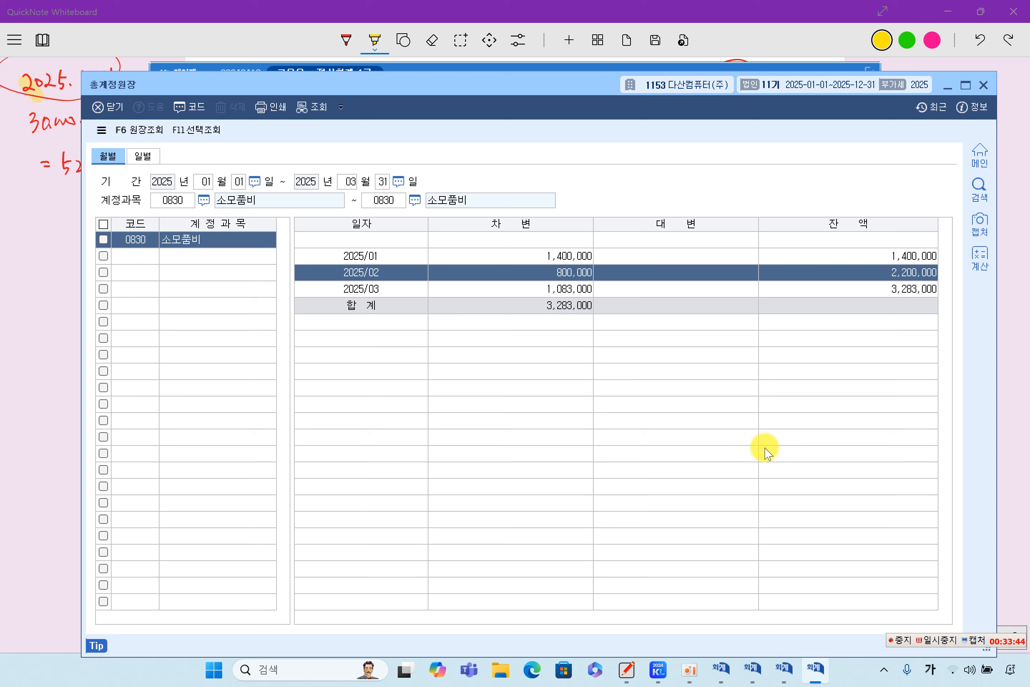
pyautogui.click(940, 640)
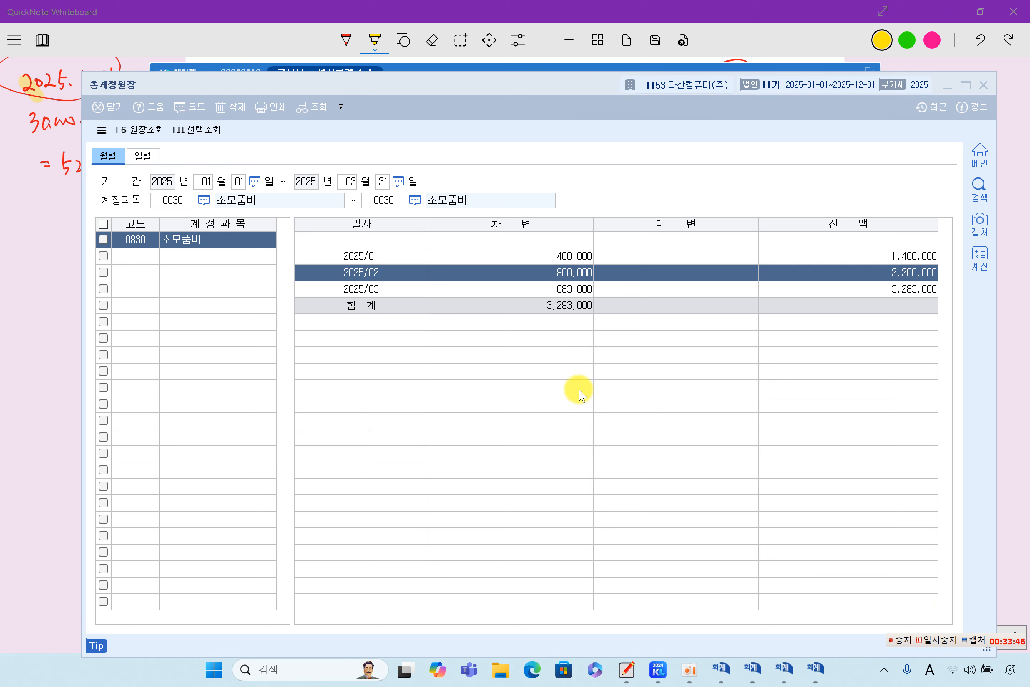
# Step: Highlight 매입세액 in 문제6 [3] on QuickNote Whiteboard, then return to the 케이렙 main menu
pyautogui.click(23, 356)
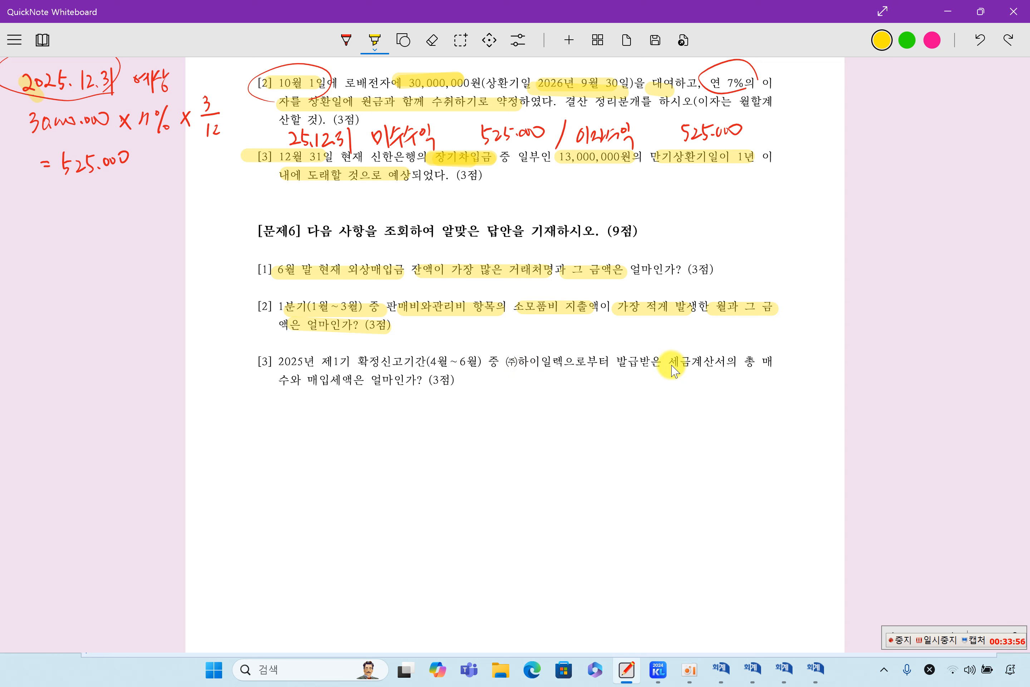
pyautogui.moveTo(305, 379); pyautogui.dragTo(355, 380)
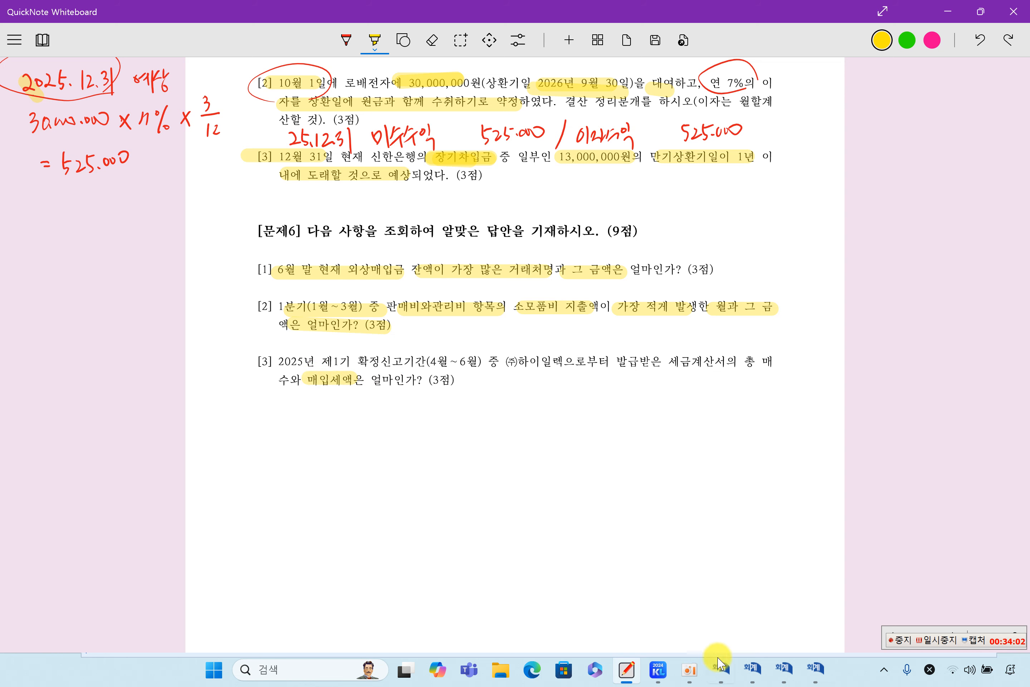
pyautogui.click(658, 670)
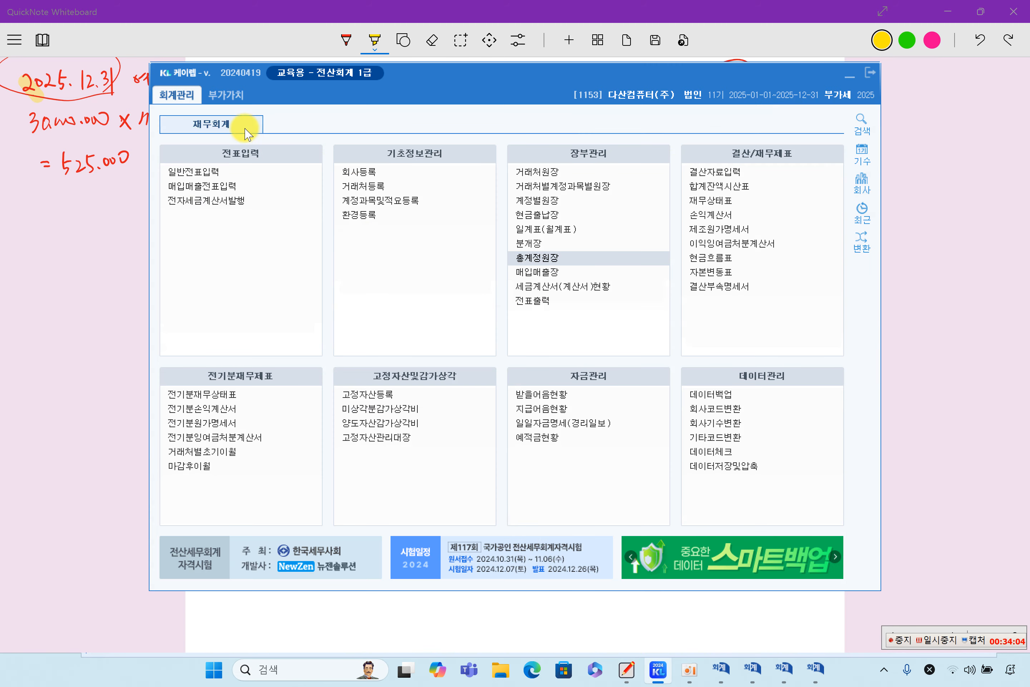
# Step: Open 세금계산서합계표 under 부가가치 and show its 매입 side
pyautogui.click(241, 102)
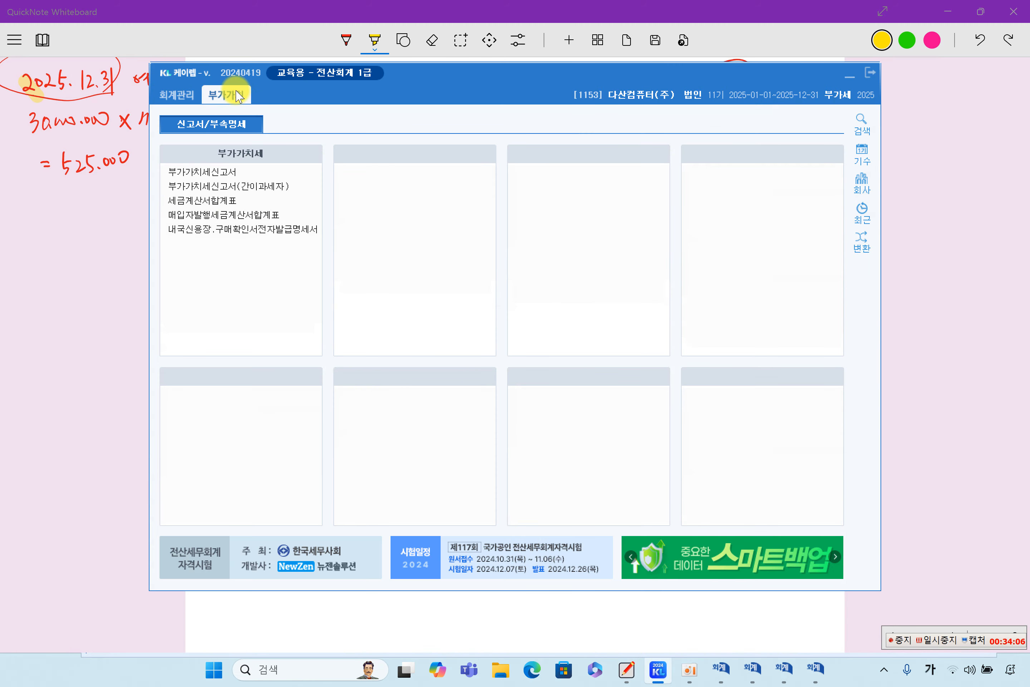
pyautogui.click(217, 200)
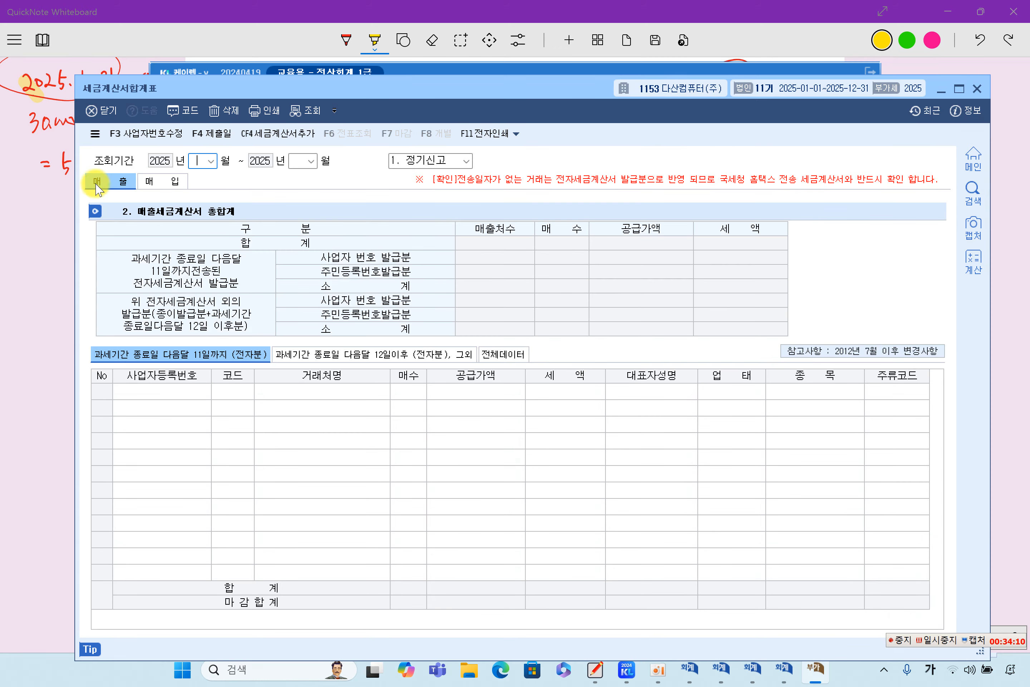
pyautogui.write('1')
pyautogui.click(155, 180)
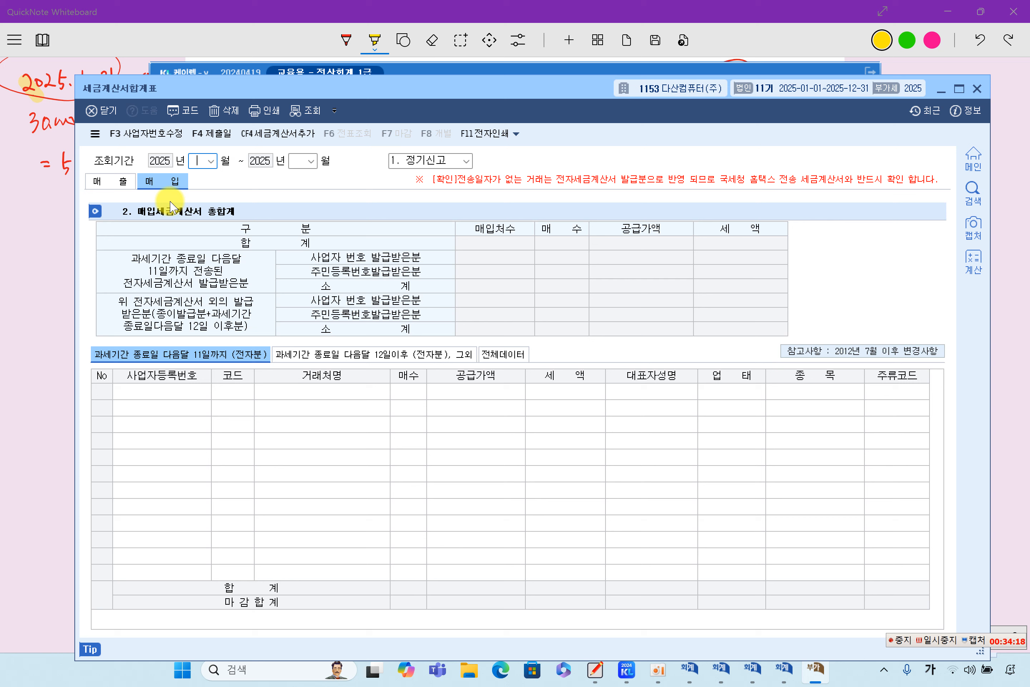
# Step: Query the purchase tax invoices for the 조회기간 2025년 04월 to 2025년 06월 with 정기신고
pyautogui.write('04')
pyautogui.press('Return')
pyautogui.write('06')
pyautogui.press('Return')
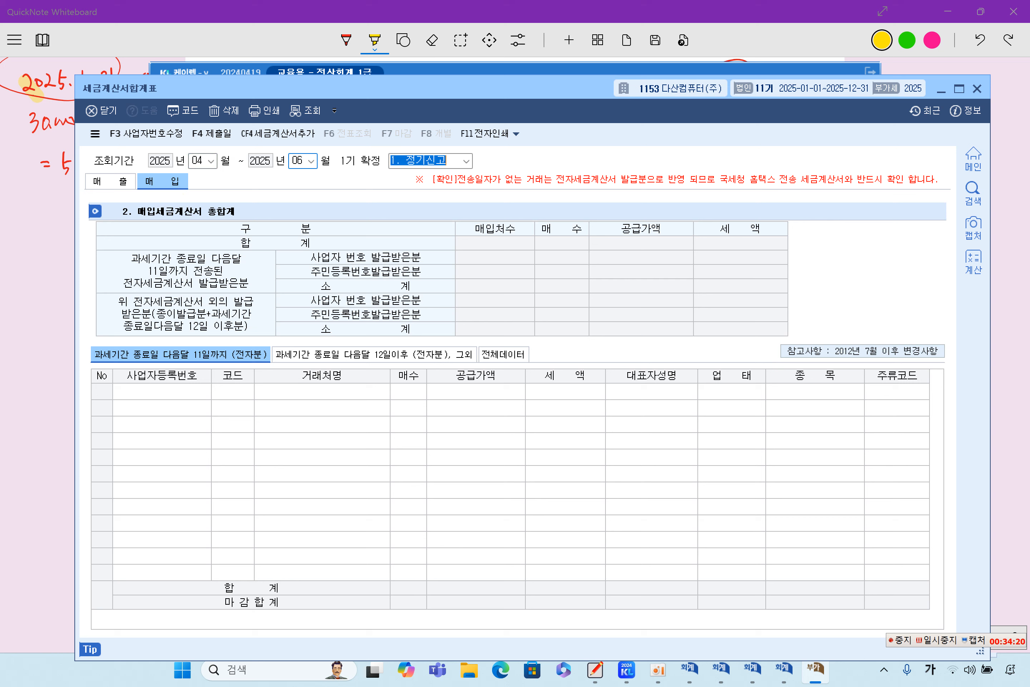
pyautogui.press('Return')
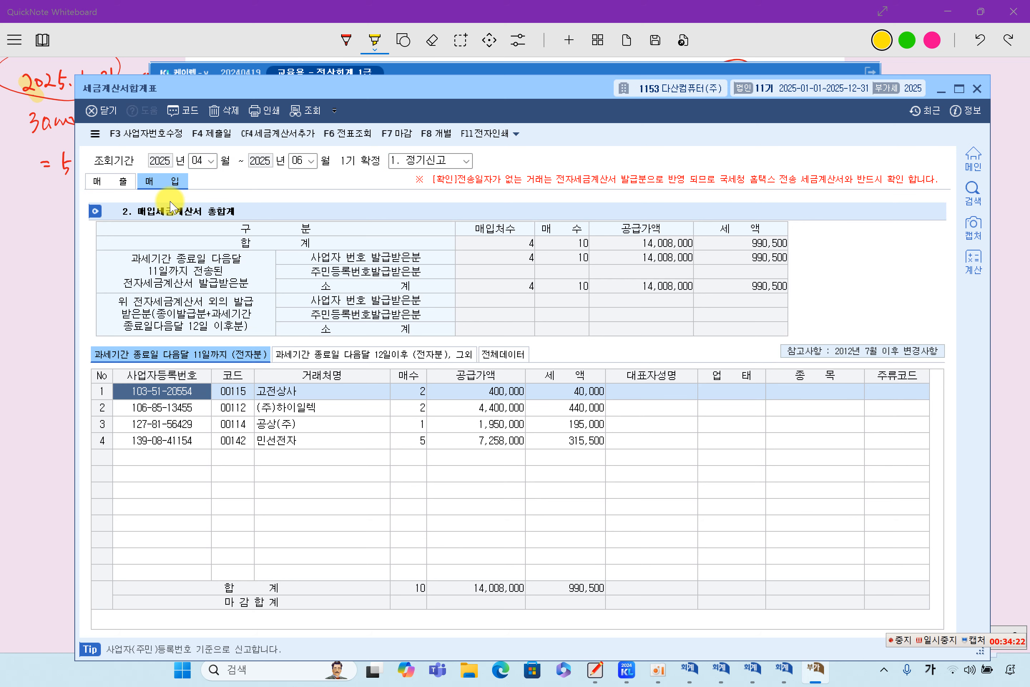
# Step: Check the 매수 and 세액 of (주)하이일렉 in the purchase list, then switch back to QuickNote Whiteboard
pyautogui.click(339, 409)
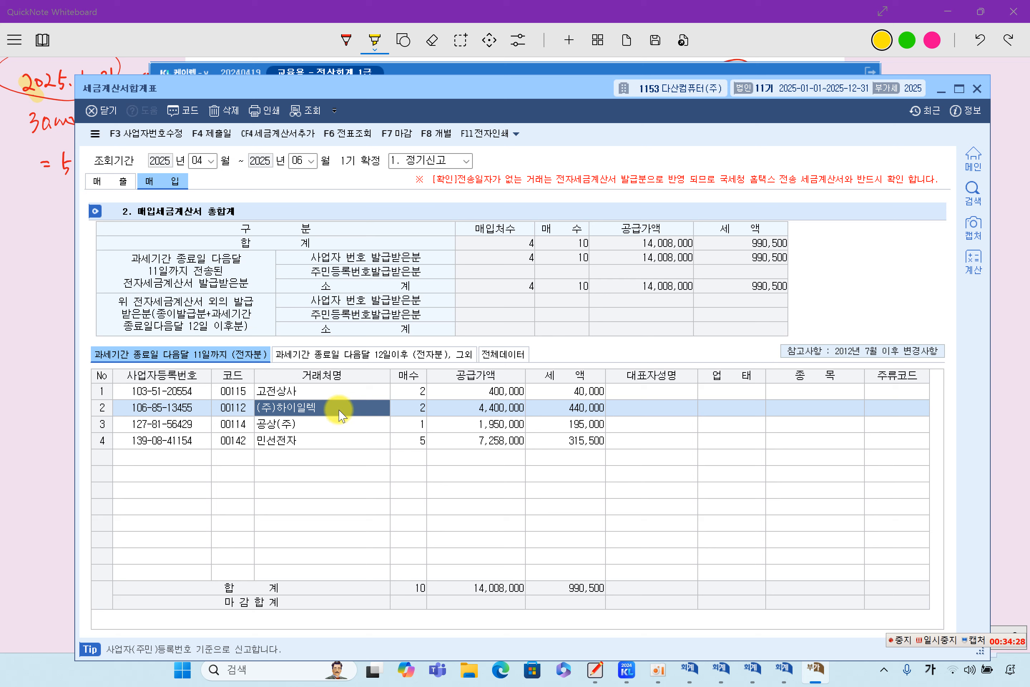
pyautogui.click(419, 407)
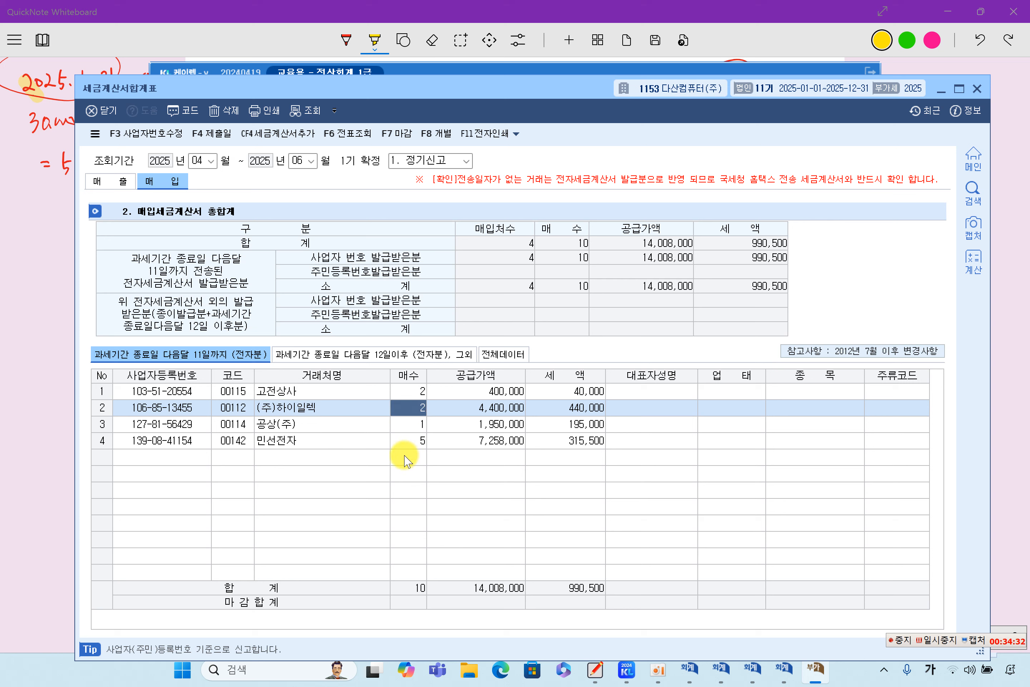
pyautogui.click(593, 408)
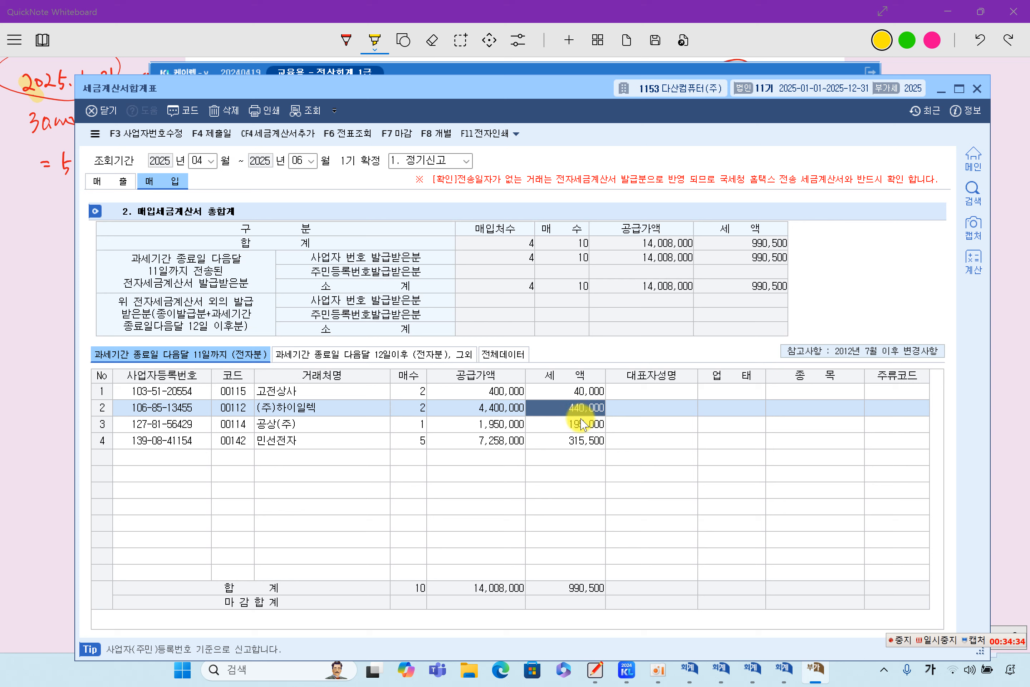
pyautogui.click(419, 407)
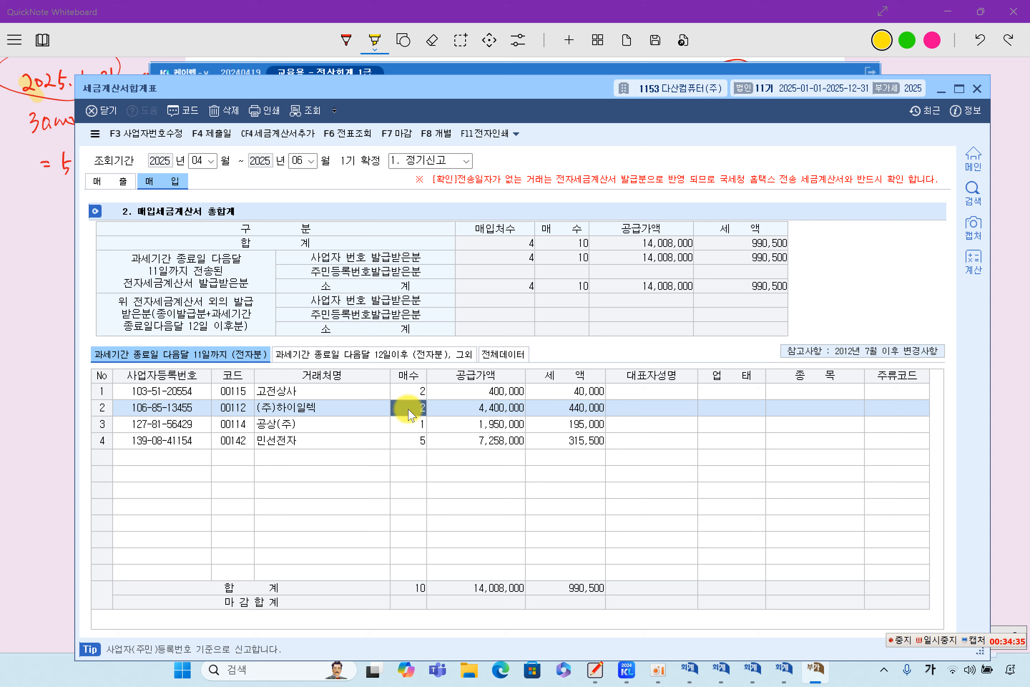
pyautogui.click(561, 412)
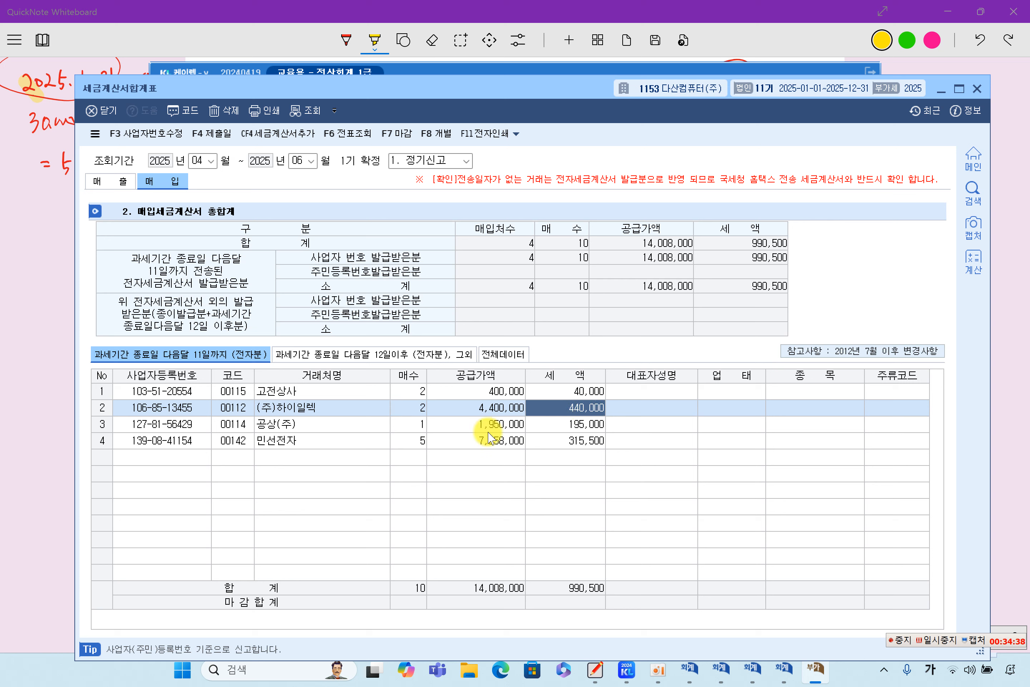
pyautogui.click(62, 448)
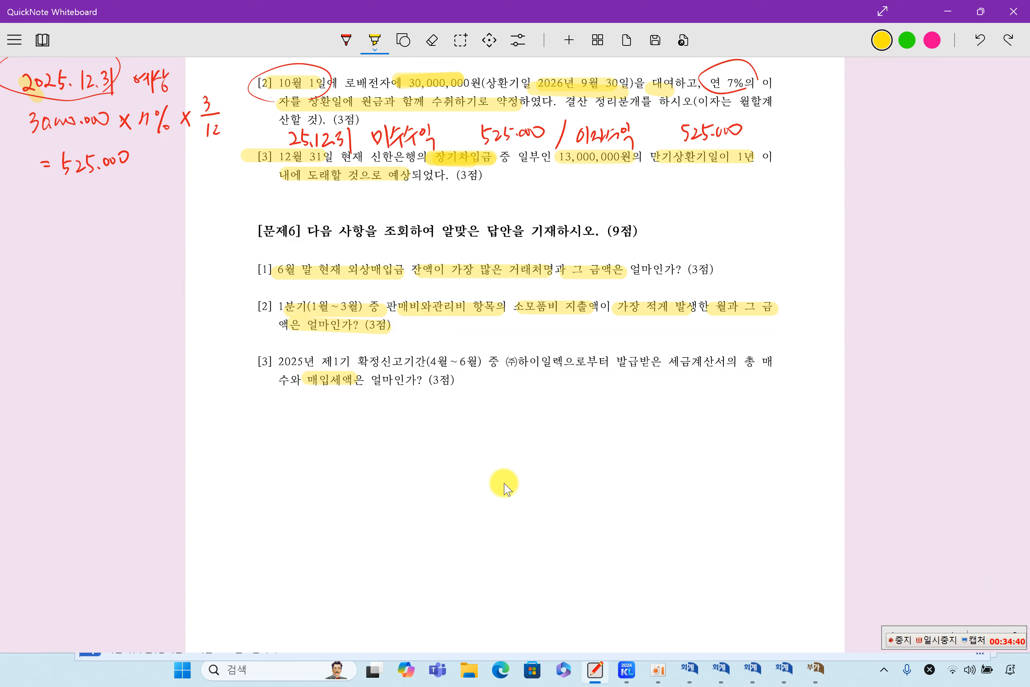